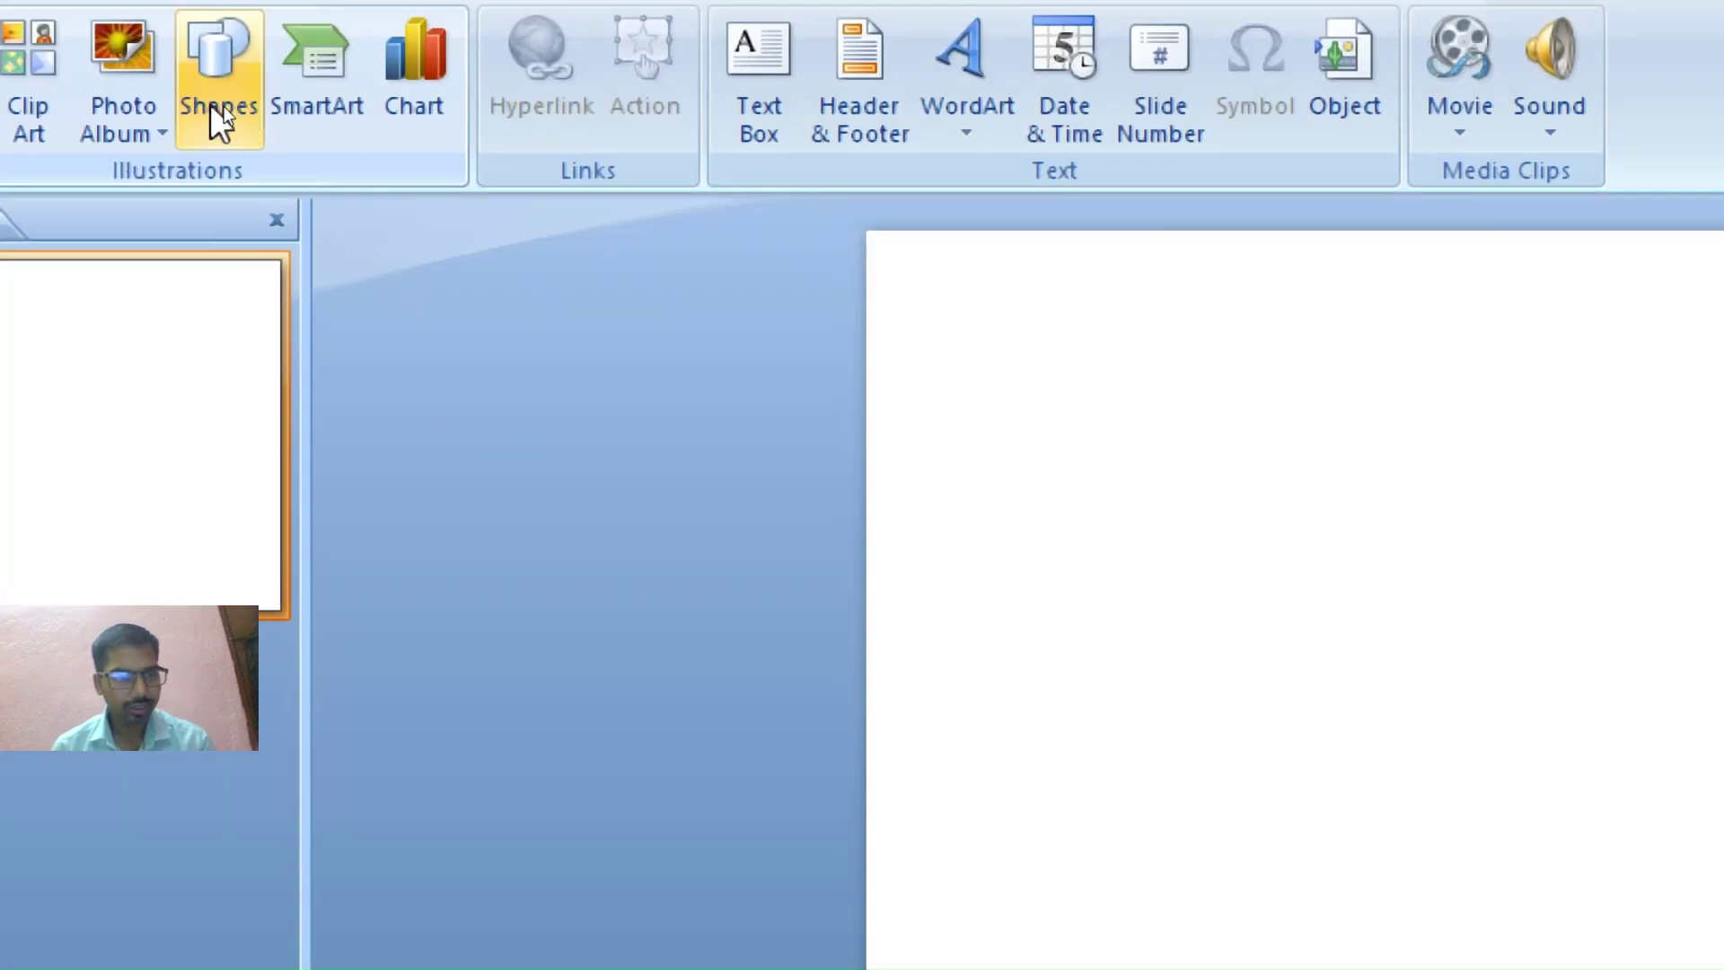
# Draw a Flowchart: Process rectangle across the slide bottom, full width, with its top edge lowered slightly
pyautogui.click(212, 104)
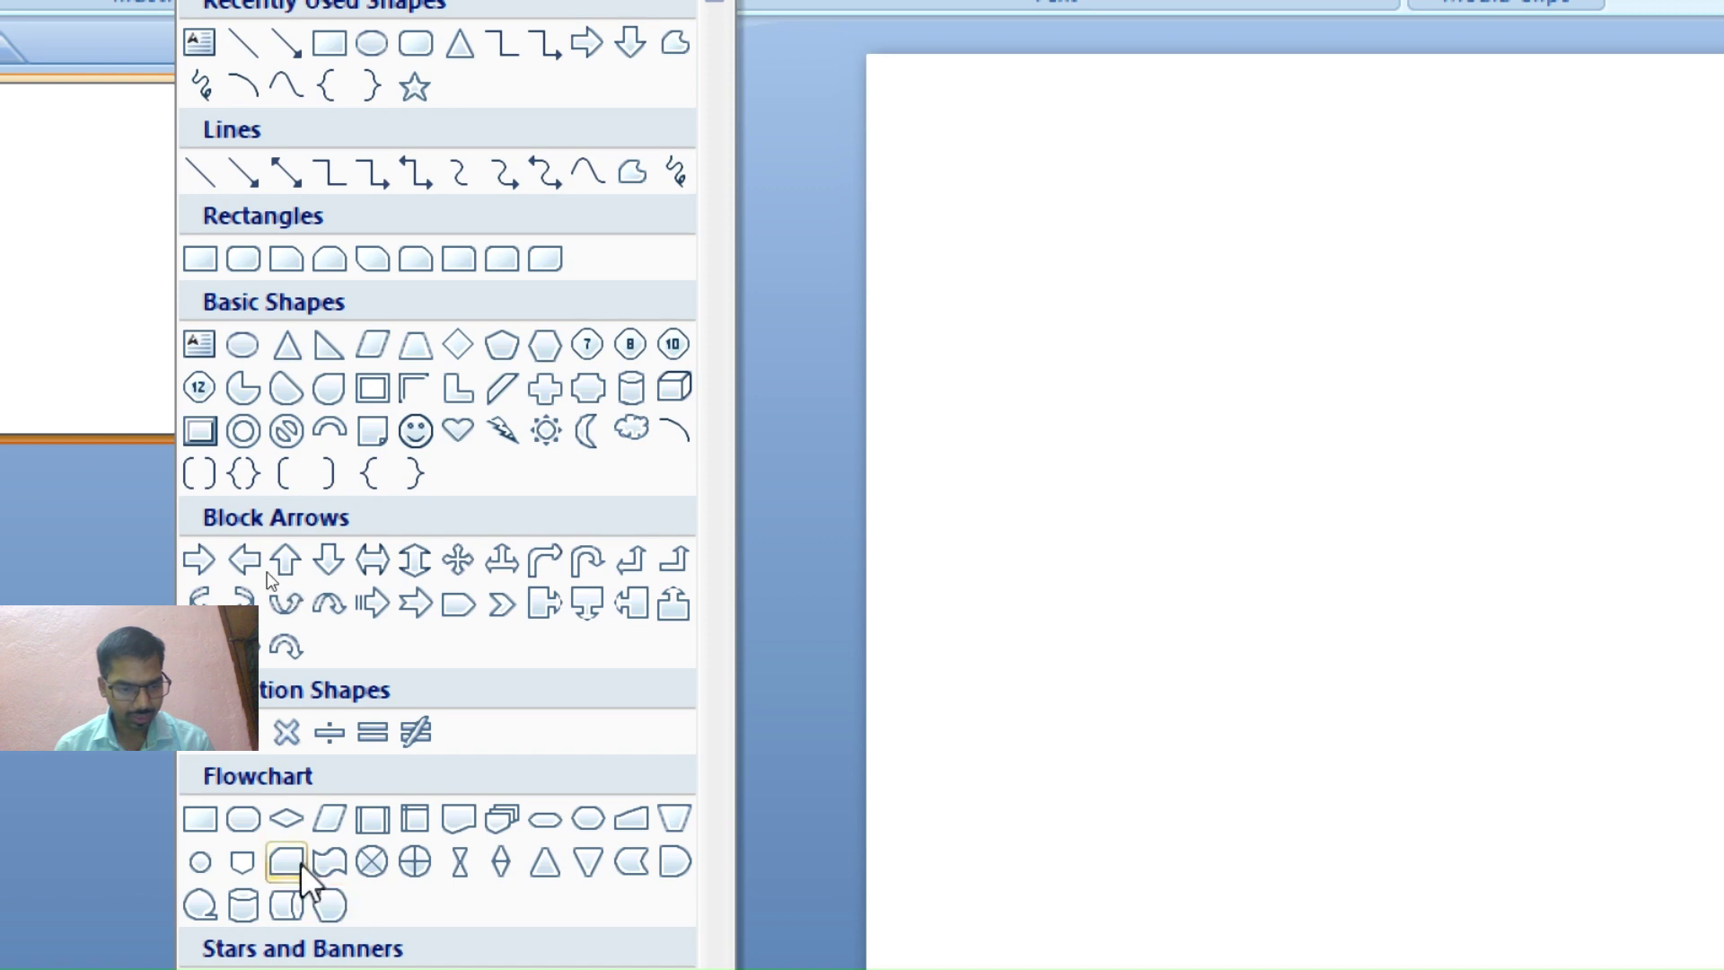
pyautogui.click(201, 811)
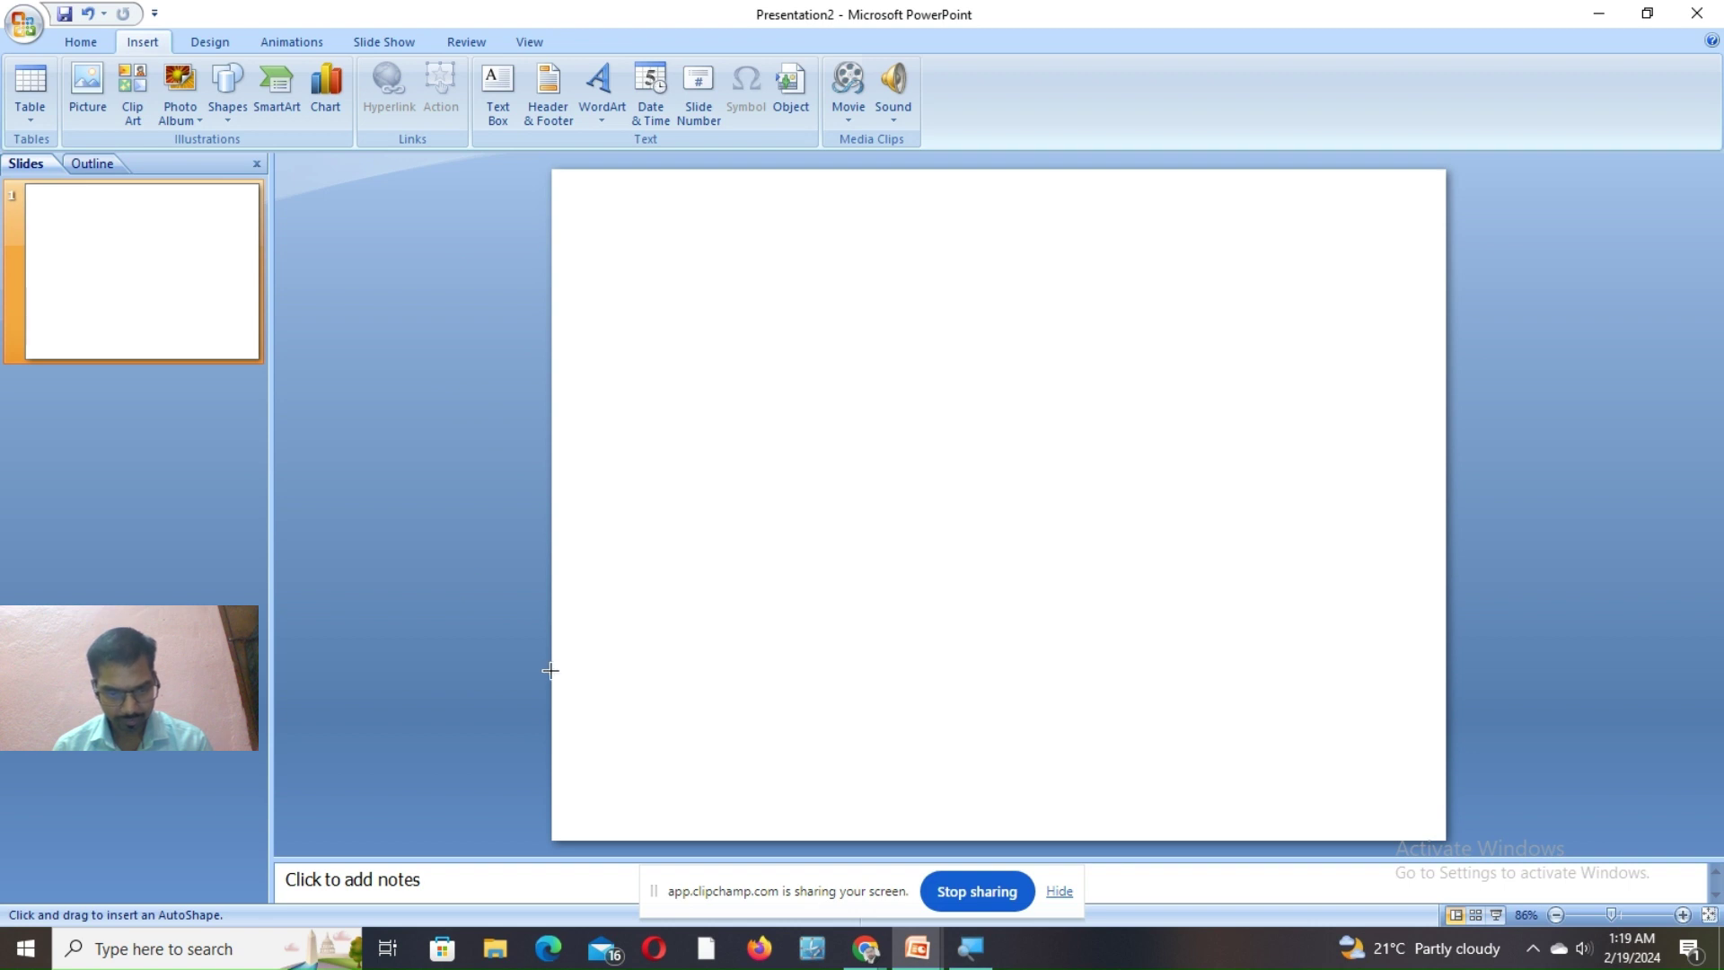
pyautogui.moveTo(550, 670); pyautogui.dragTo(1368, 834)
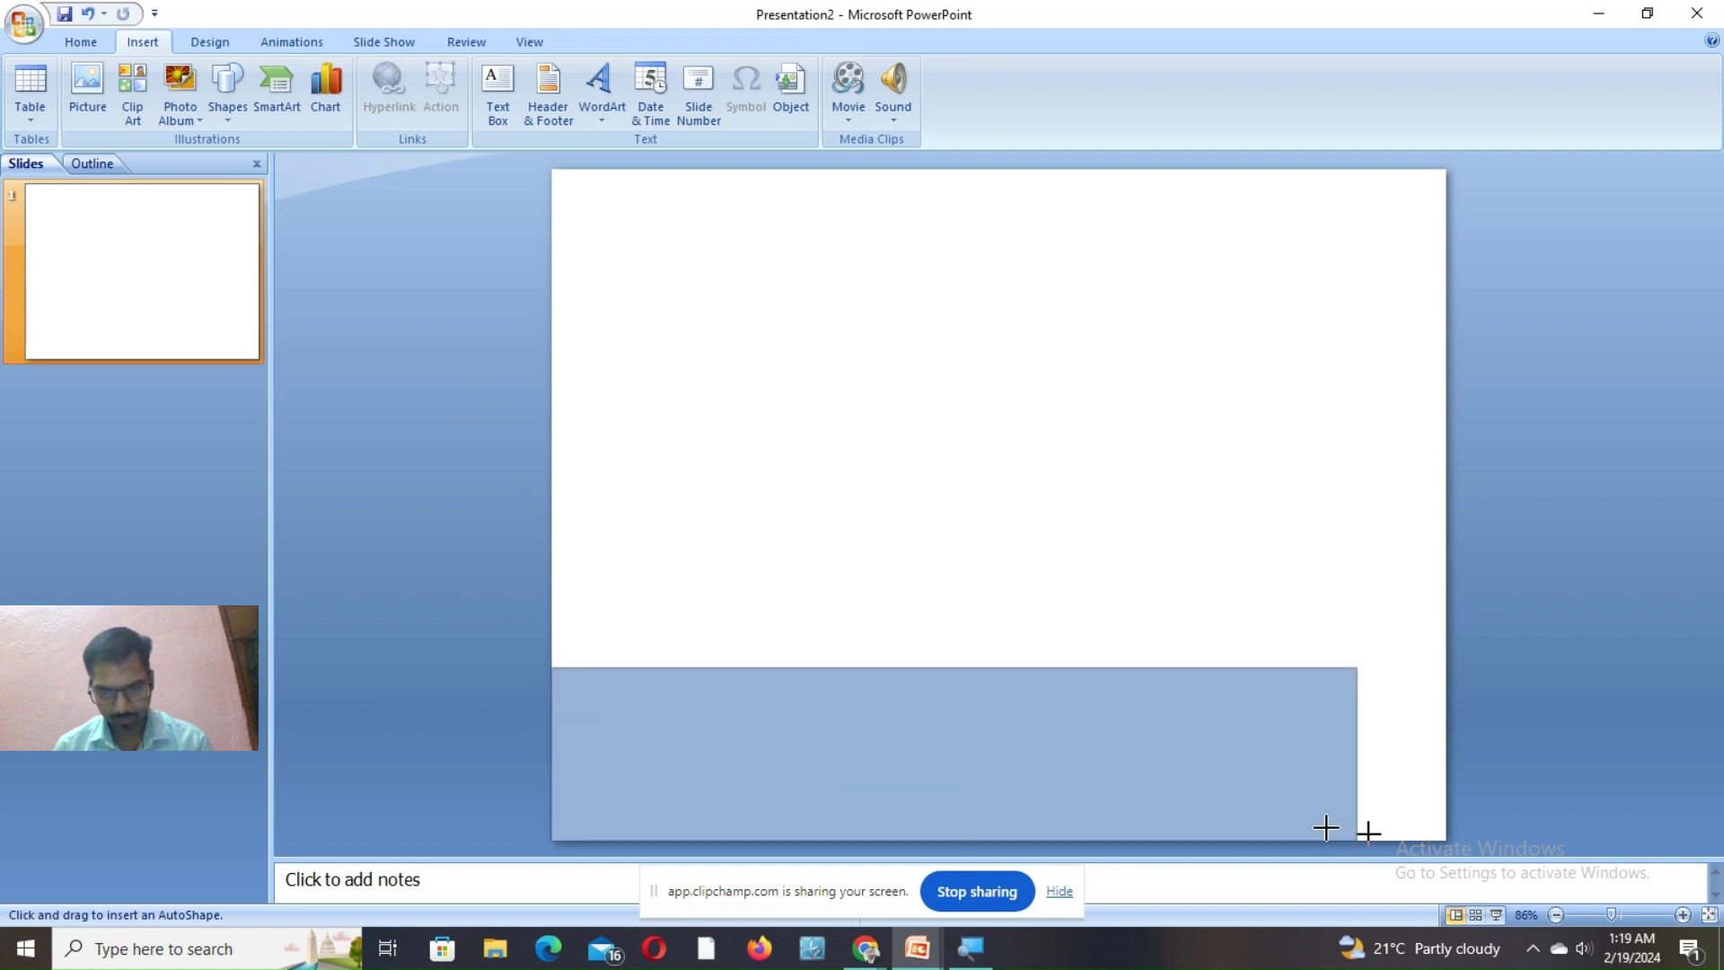
pyautogui.moveTo(1368, 833); pyautogui.dragTo(1446, 839)
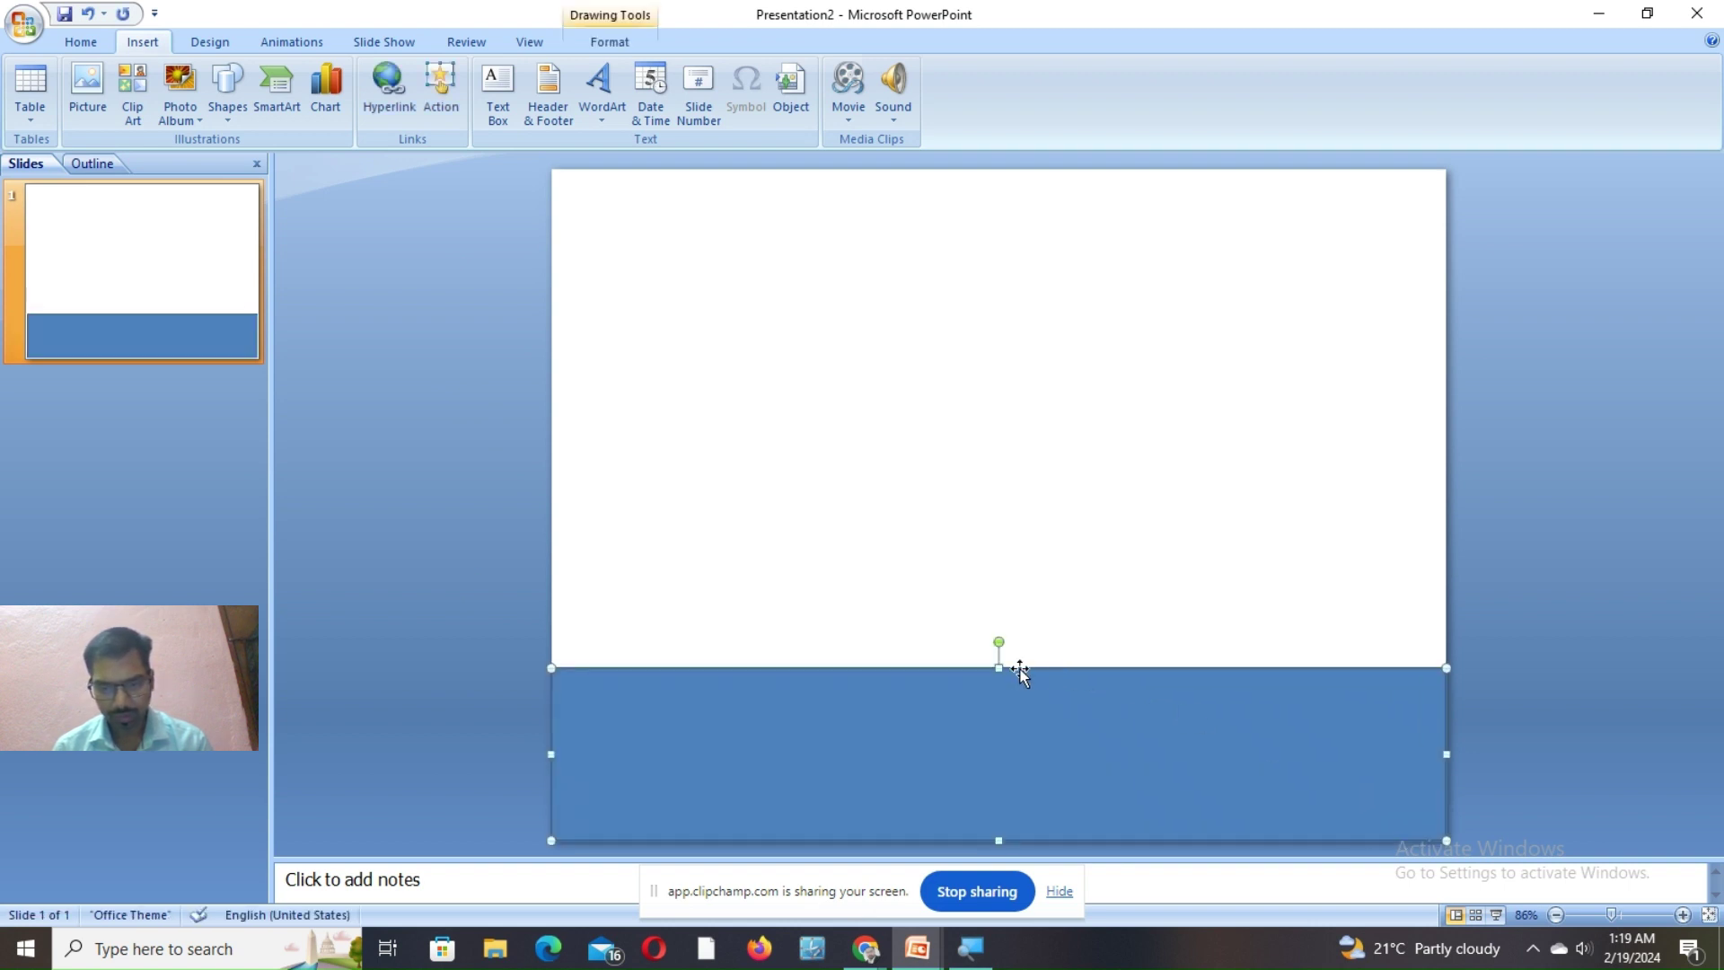
pyautogui.moveTo(999, 669); pyautogui.dragTo(998, 683)
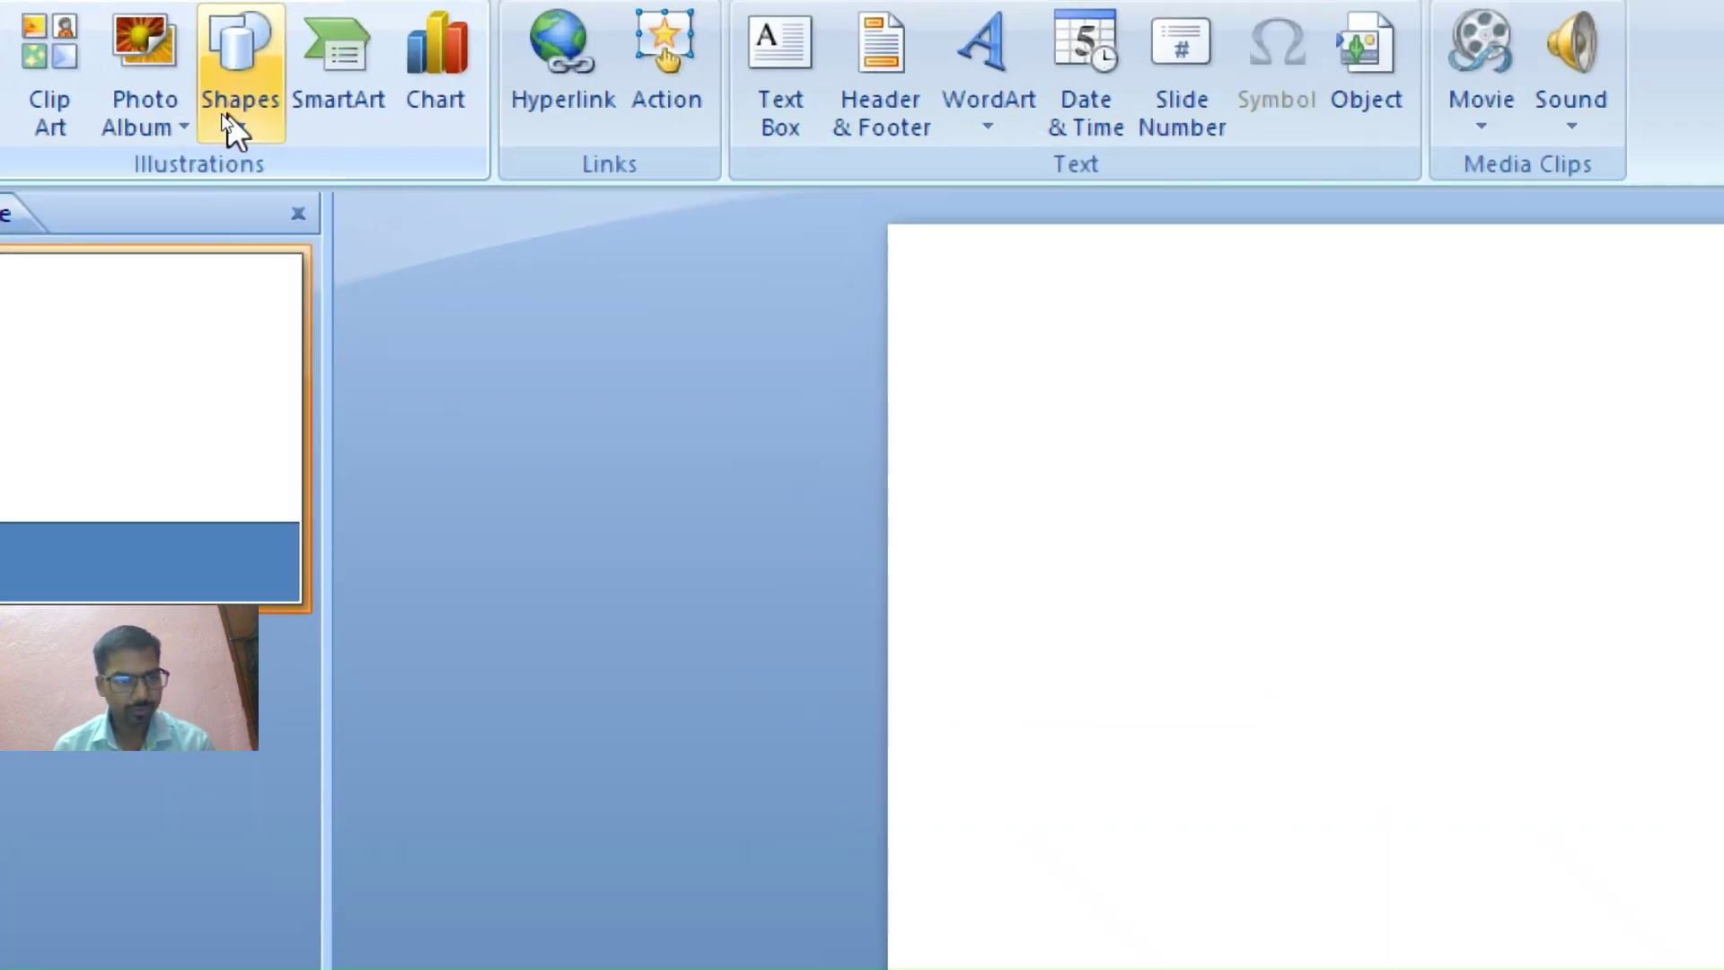
# Draw a Double Wave across the band's top, raise its top edge and deepen its curve
pyautogui.click(229, 117)
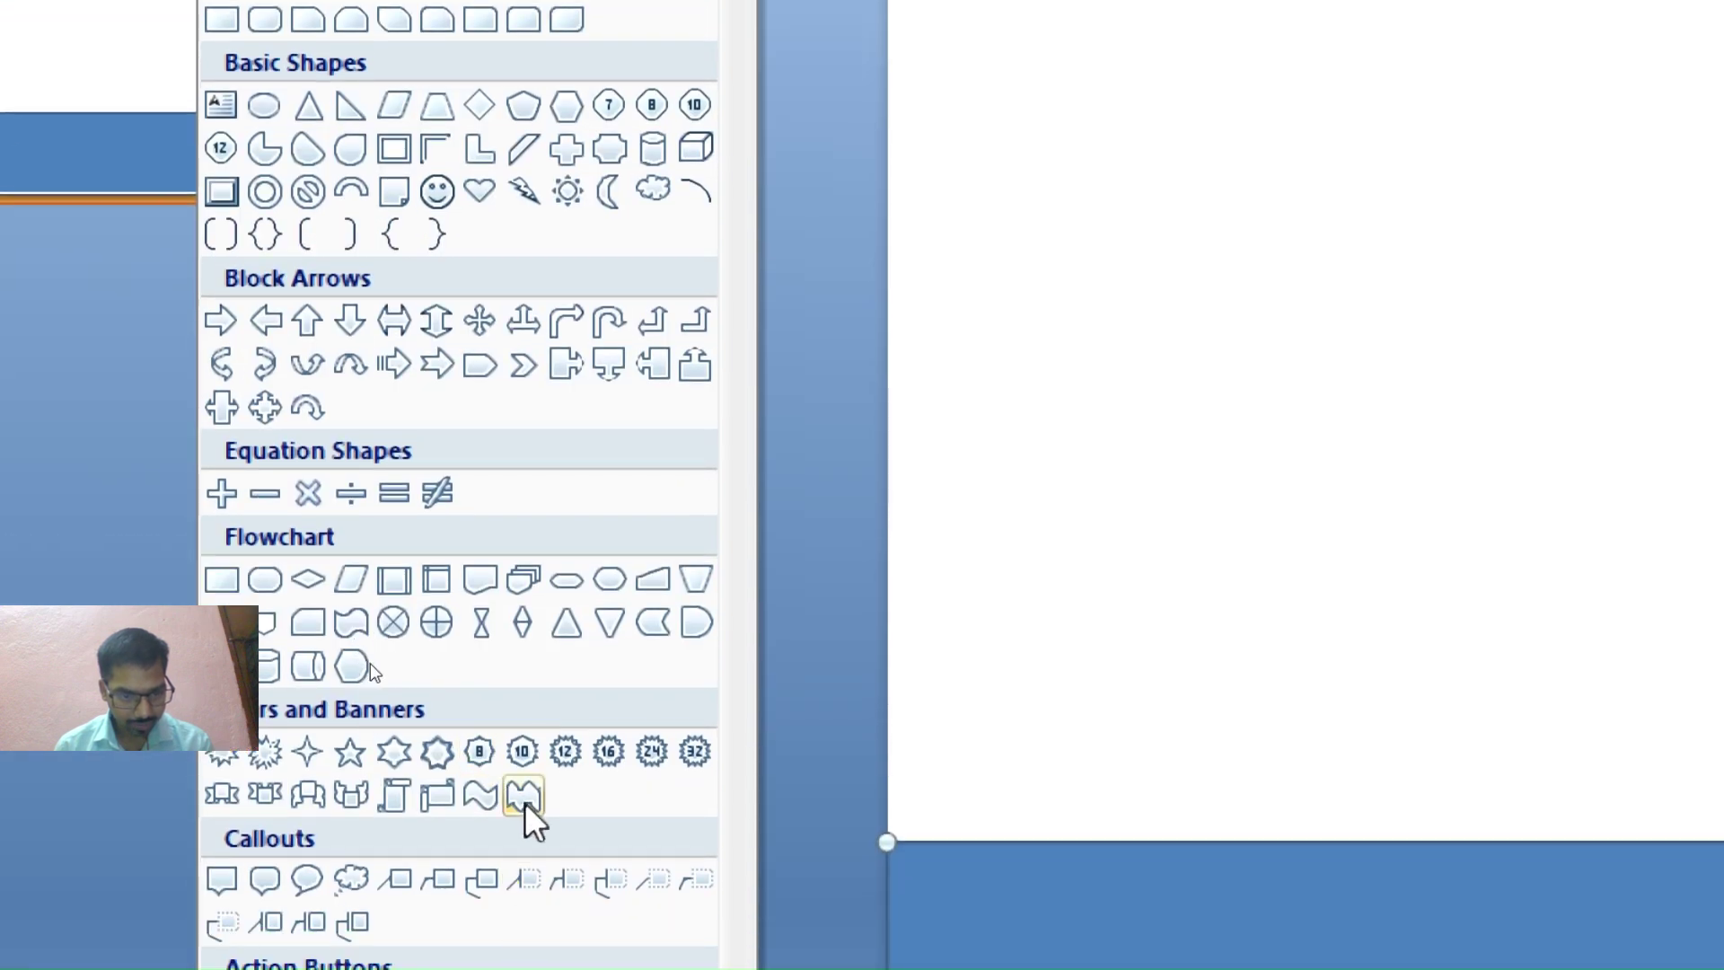
pyautogui.click(524, 797)
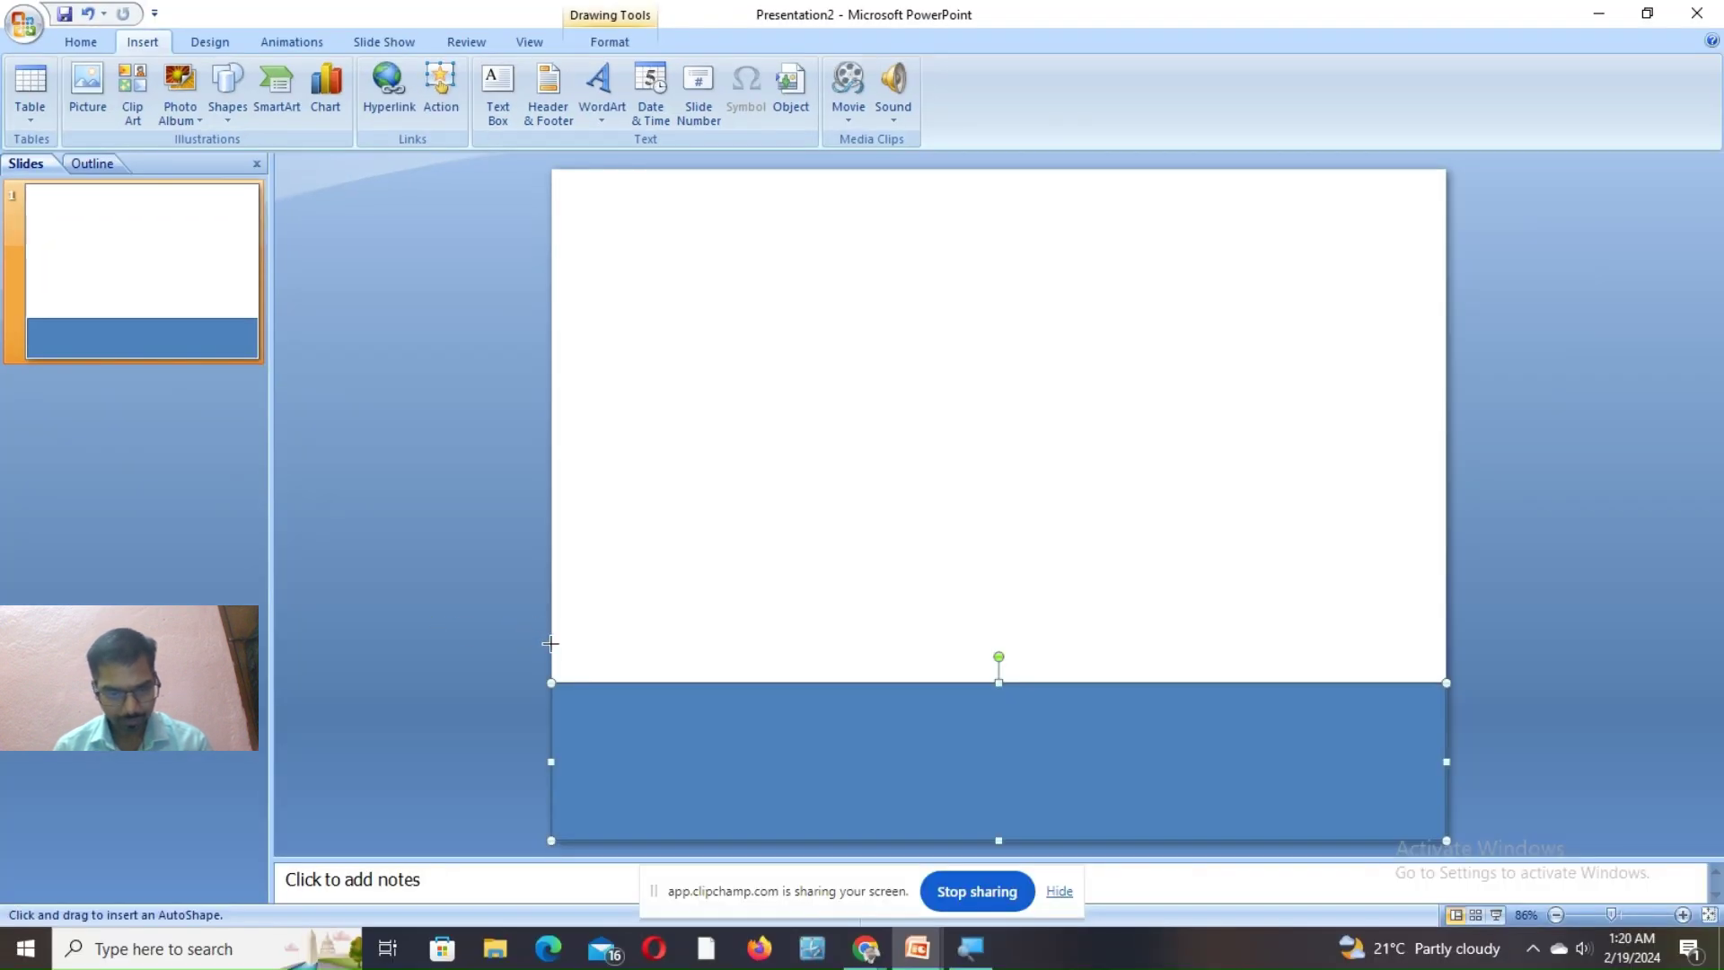
pyautogui.moveTo(566, 667); pyautogui.dragTo(1444, 707)
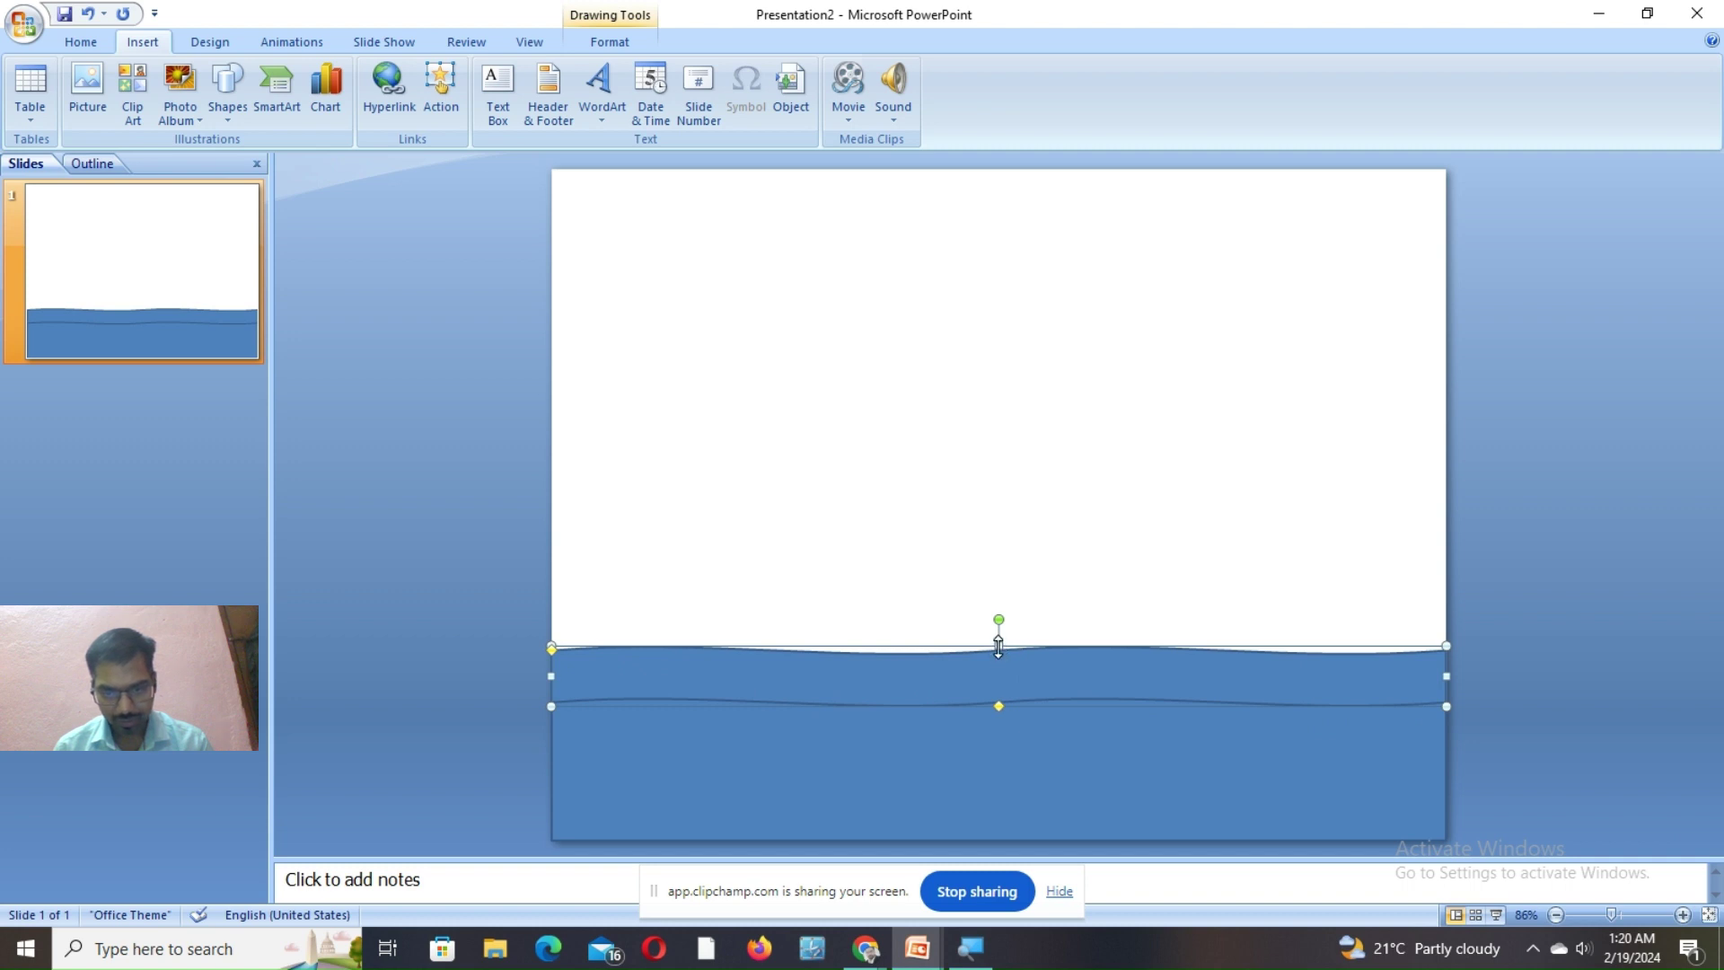
pyautogui.moveTo(998, 646); pyautogui.dragTo(999, 623)
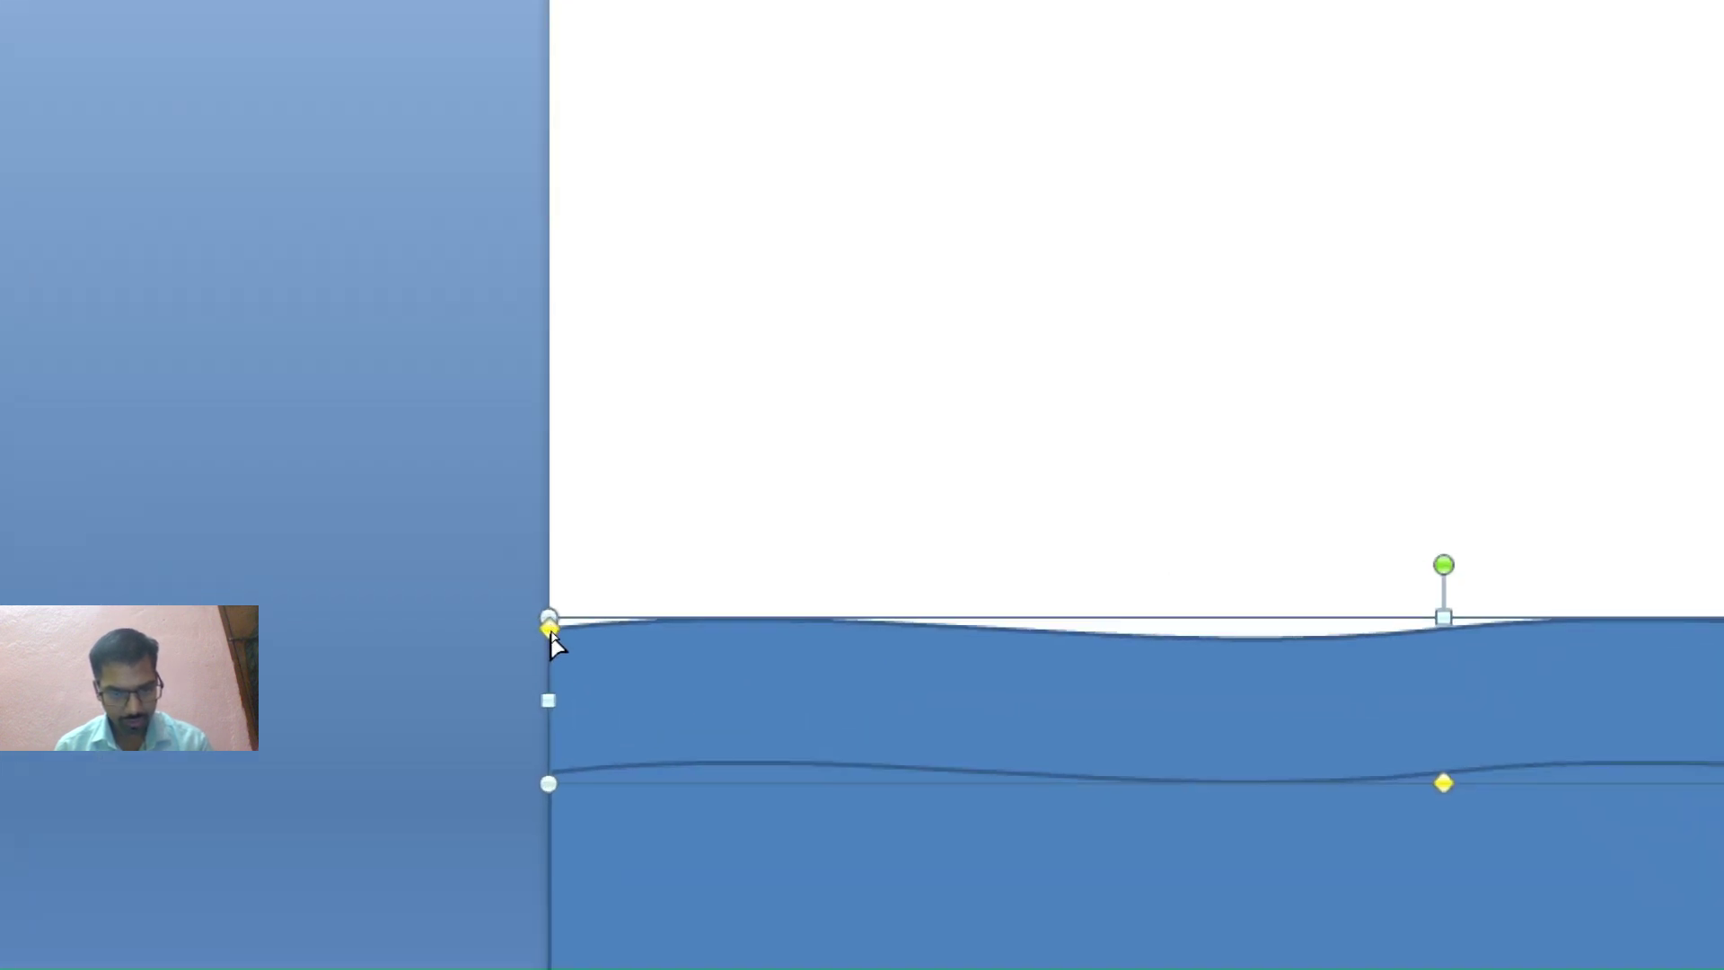
pyautogui.moveTo(549, 632); pyautogui.dragTo(549, 710)
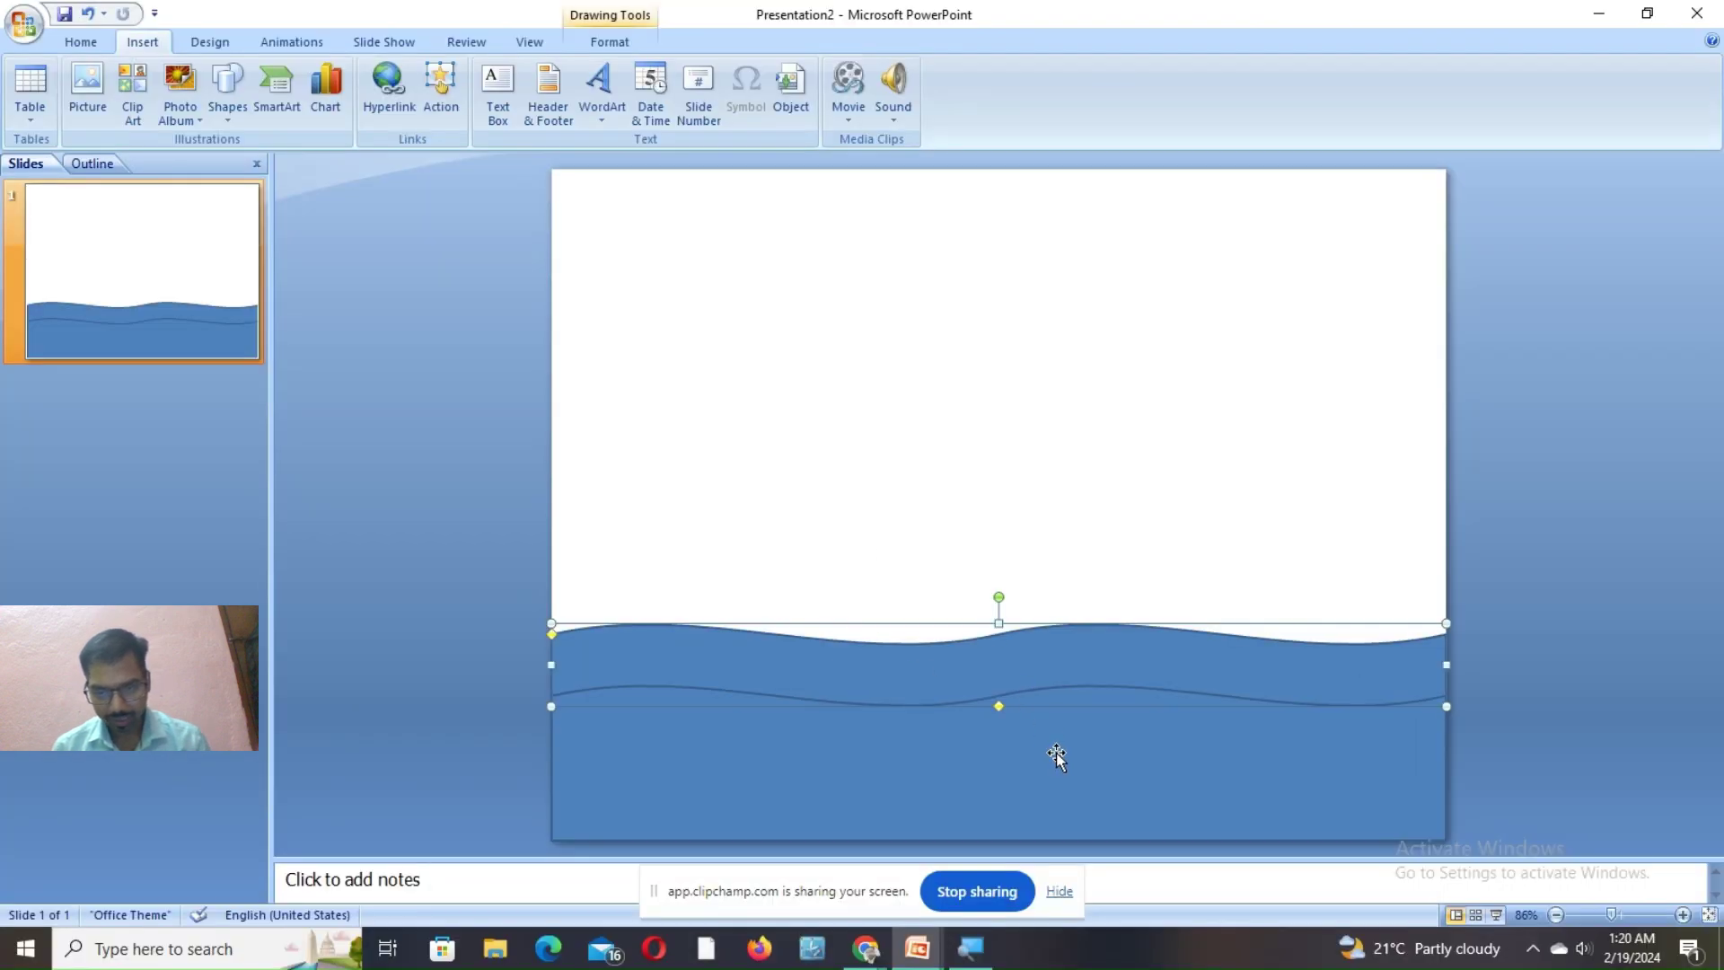
pyautogui.click(1057, 757)
pyautogui.click(1048, 647)
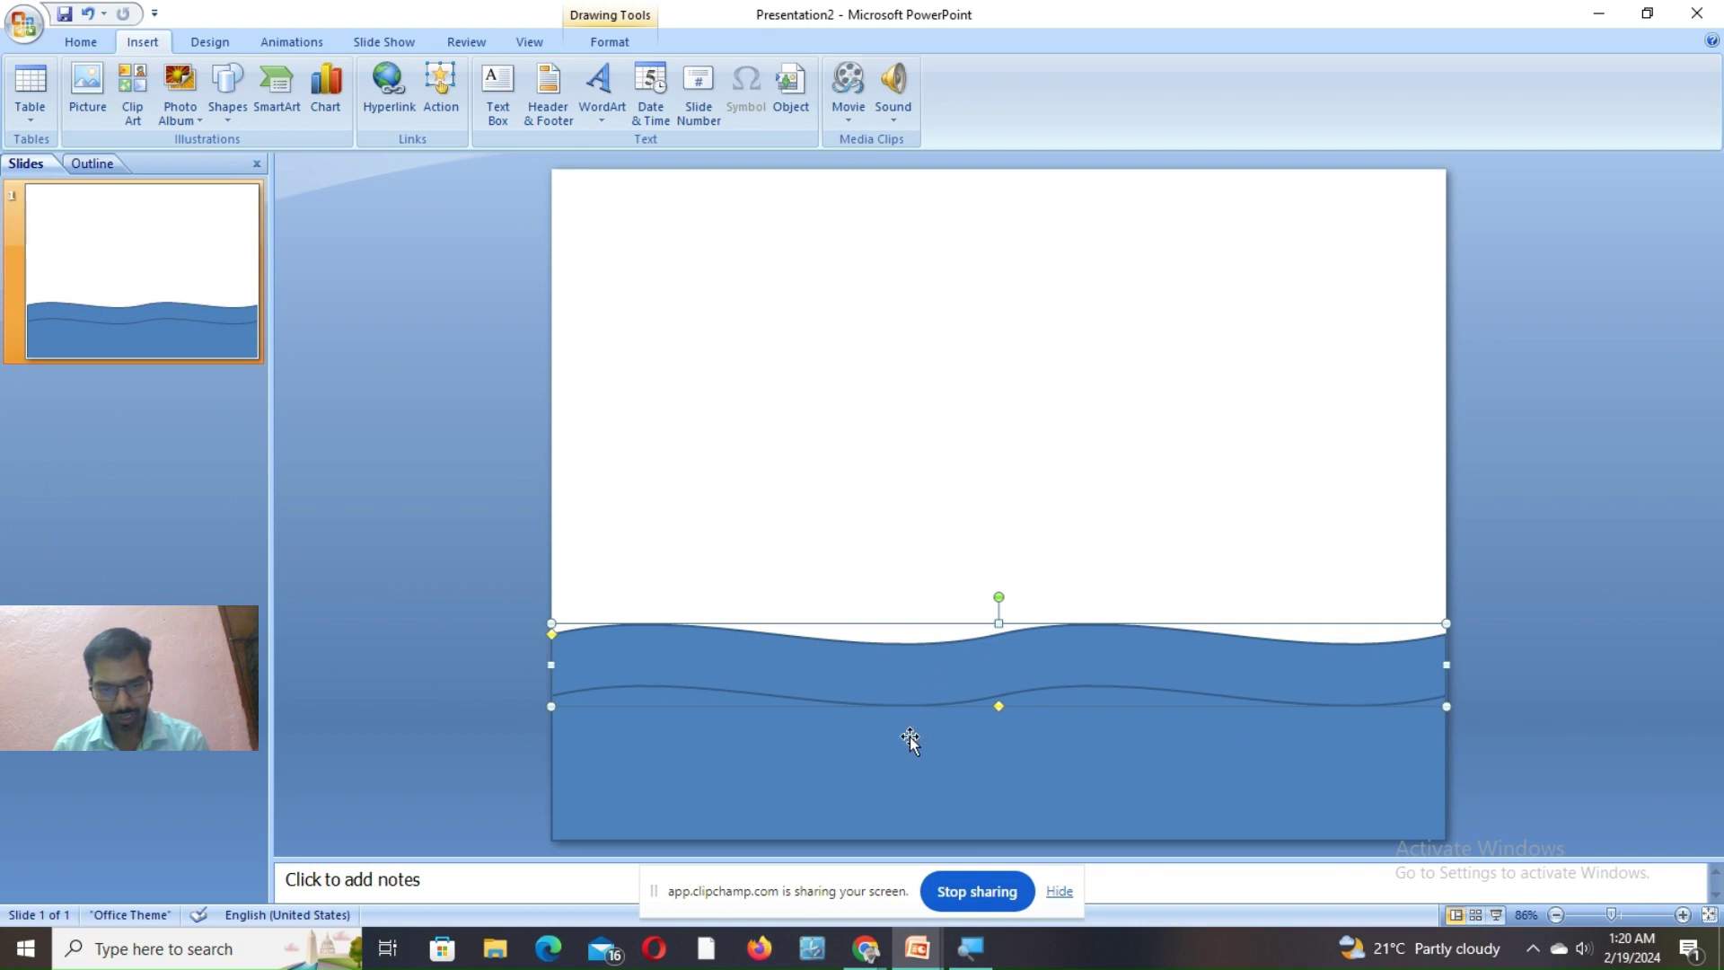
# Set the wave's Shape Outline to No Outline so it blends with the band
pyautogui.doubleClick(880, 687)
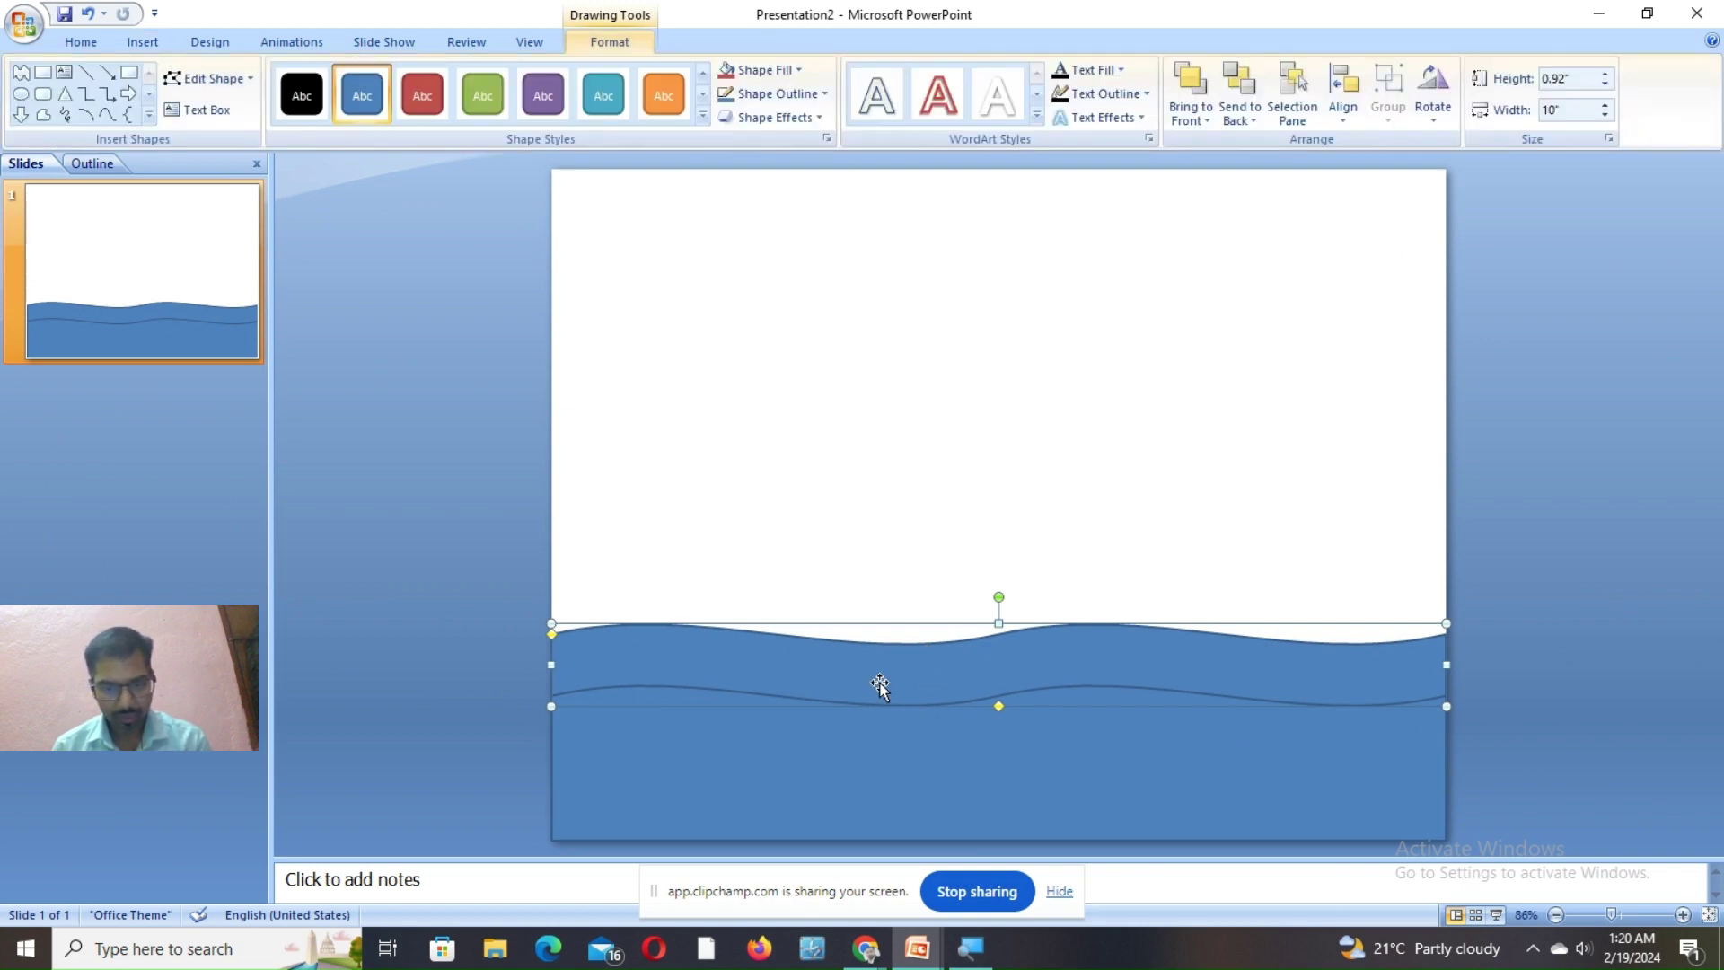
pyautogui.click(826, 95)
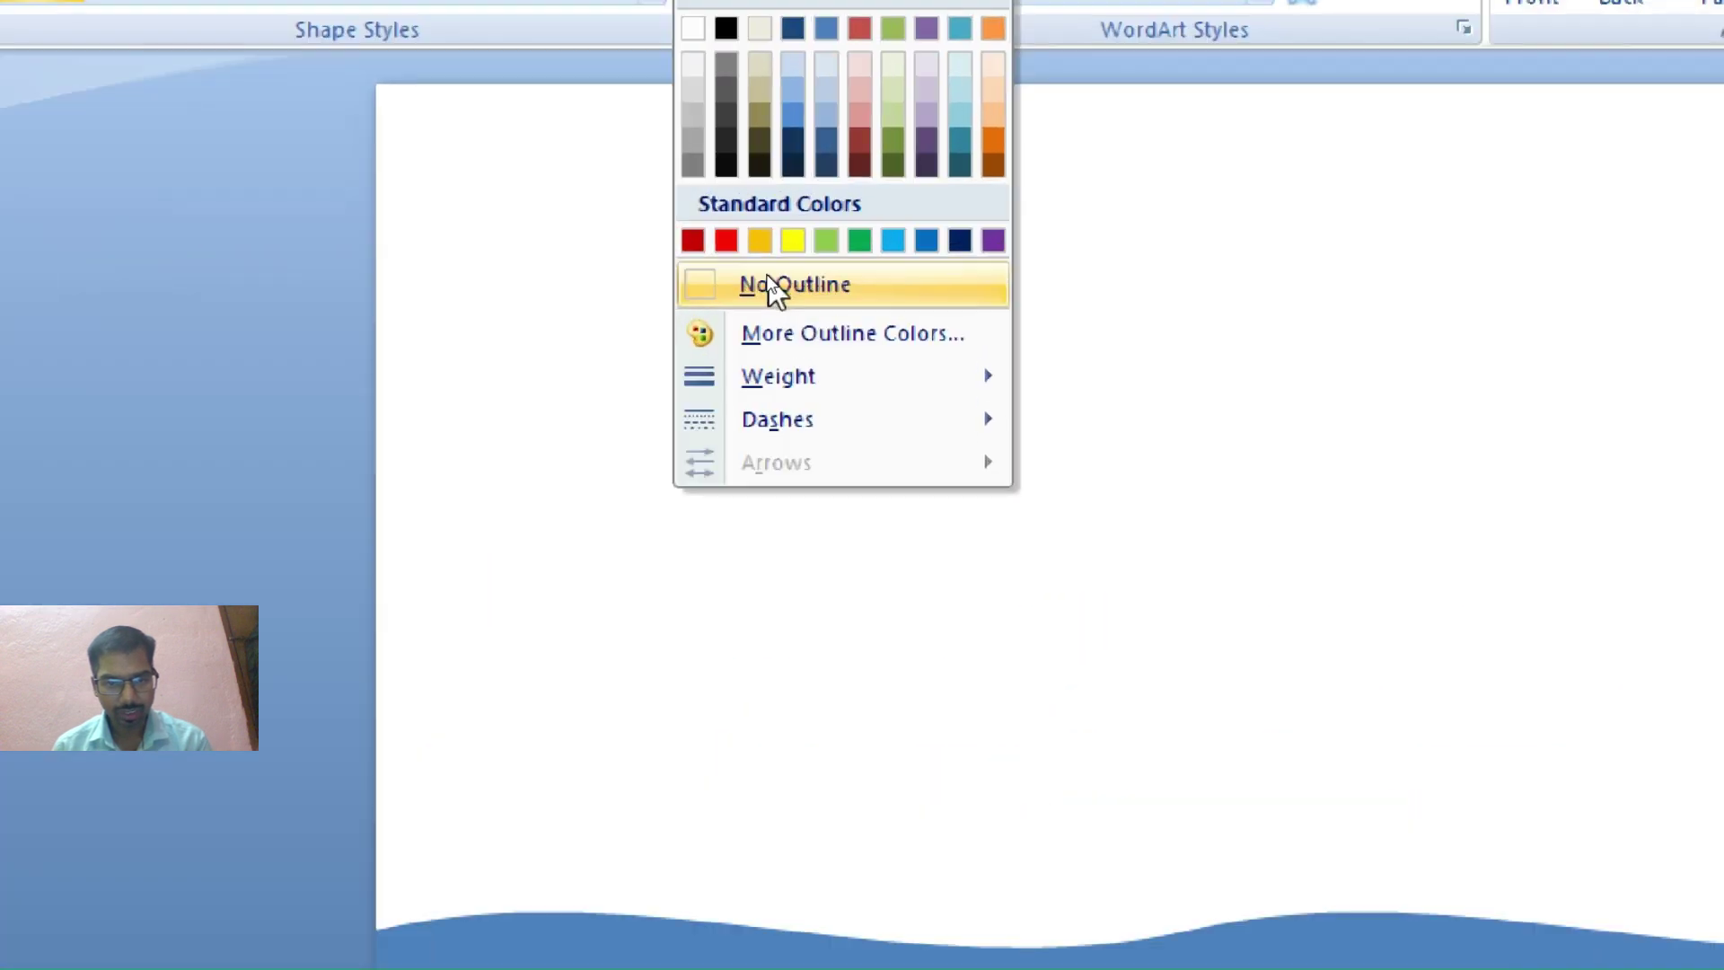
pyautogui.click(770, 282)
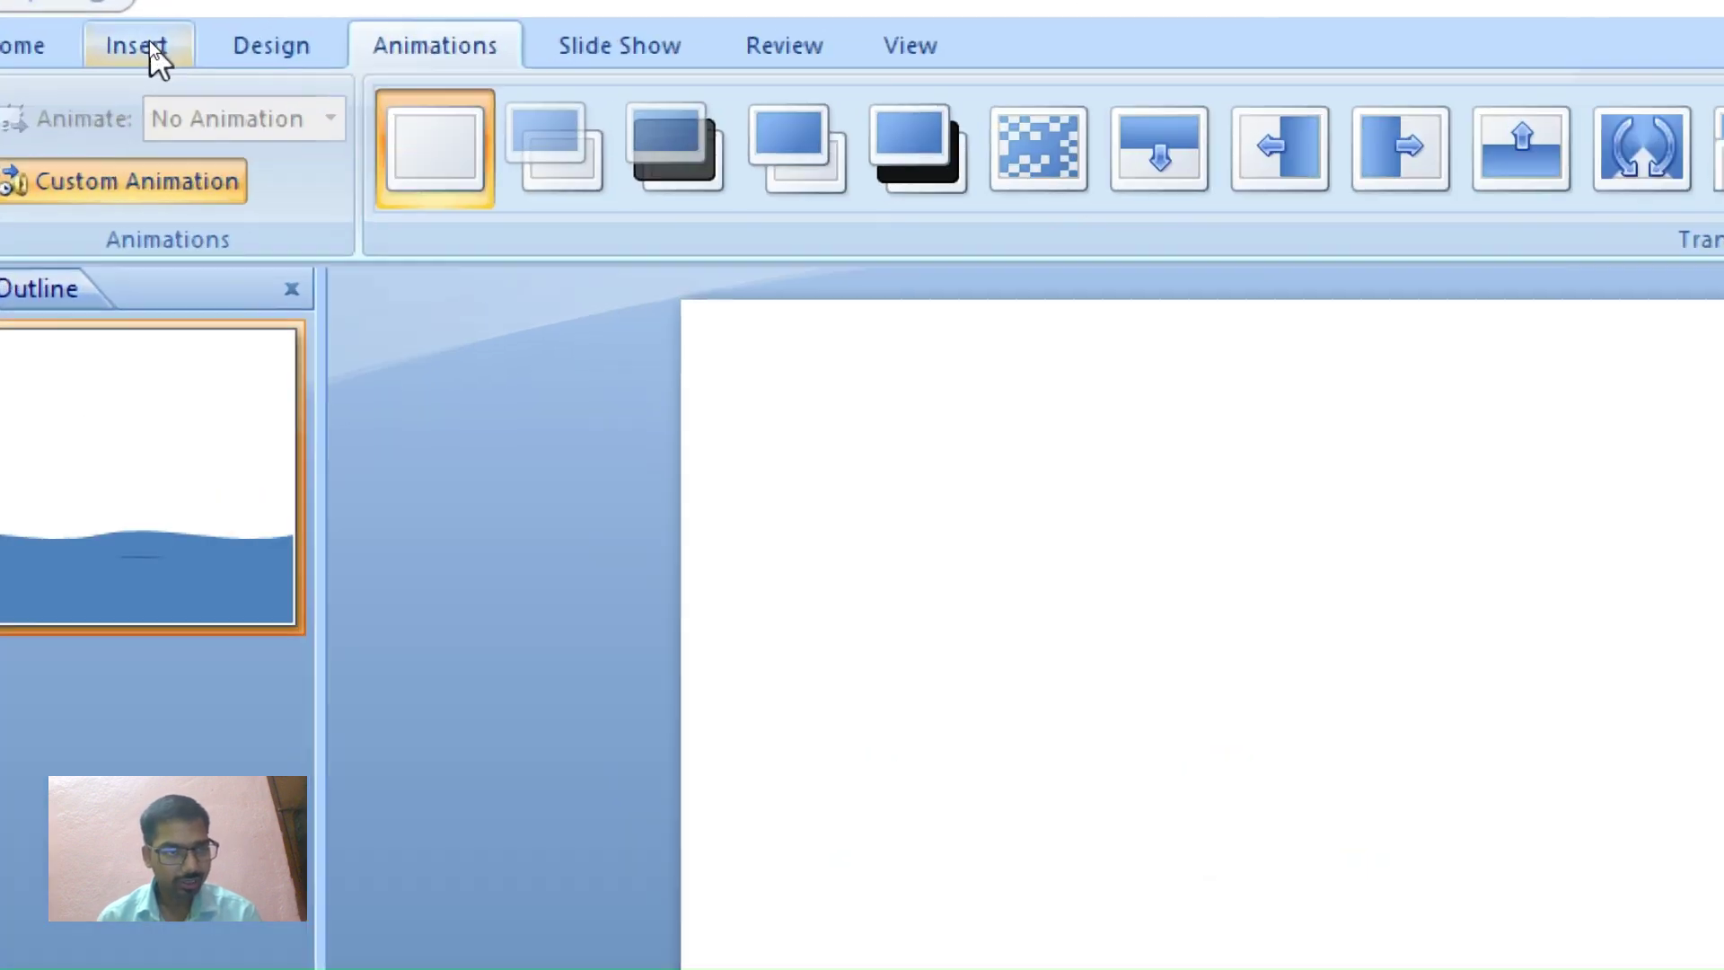
# Draw a freehand Scribble wavy line in the white area above the sea
pyautogui.click(149, 41)
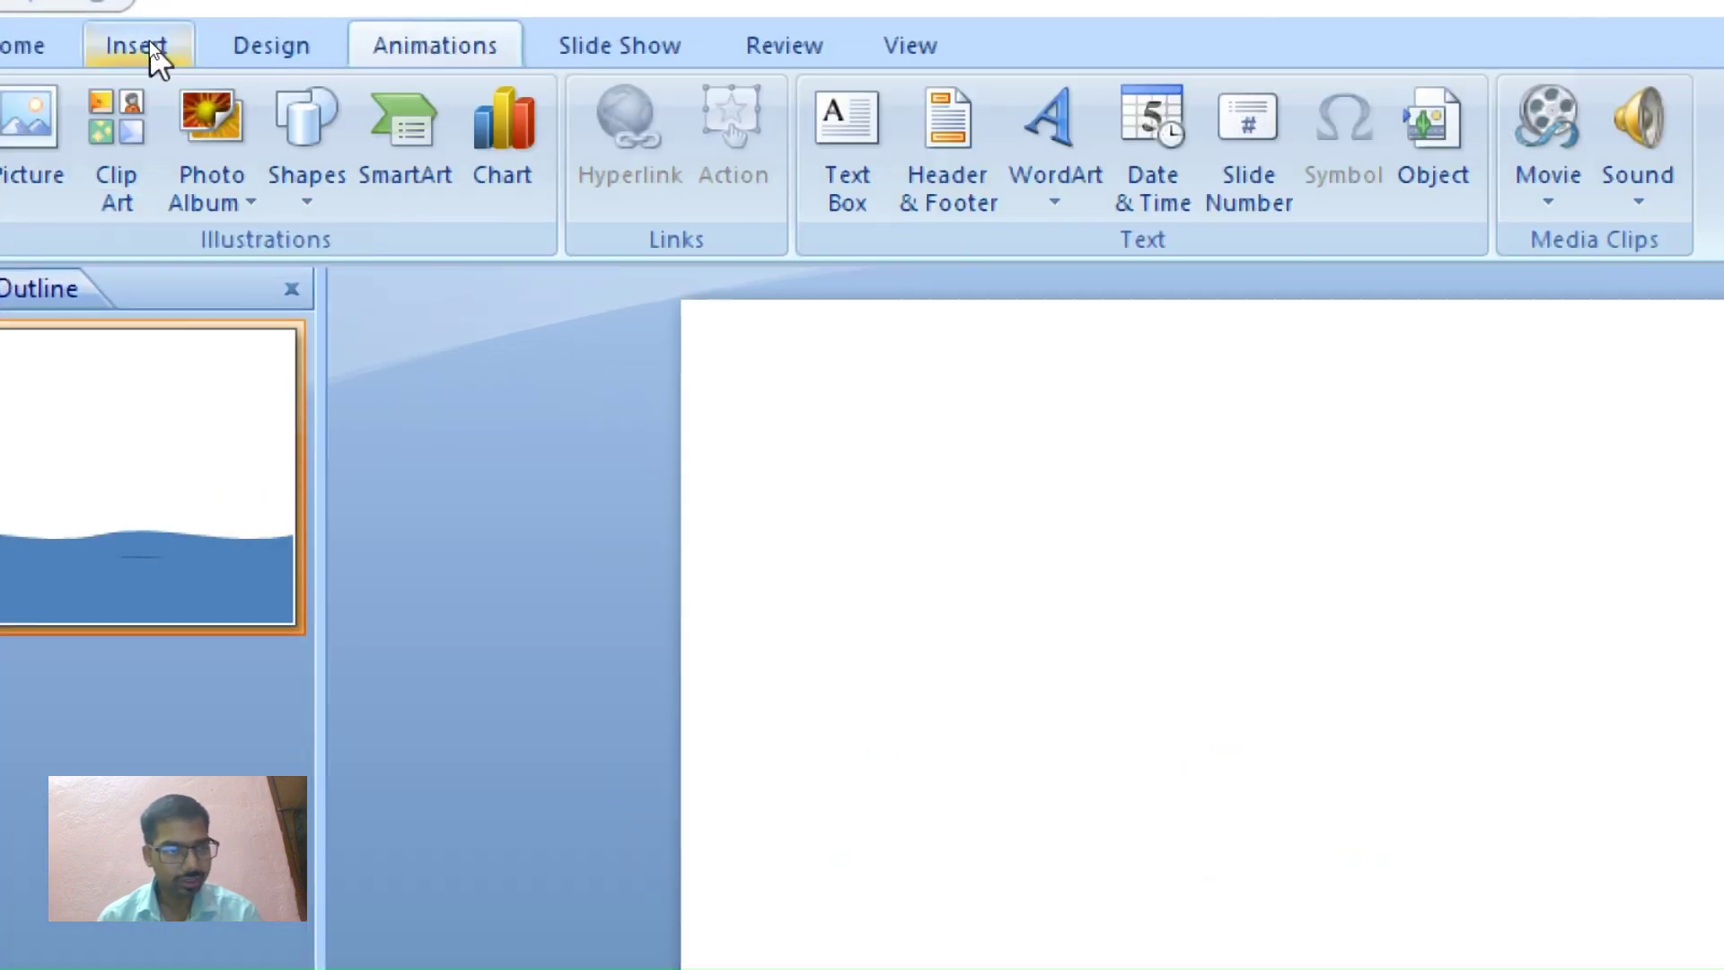
pyautogui.click(314, 197)
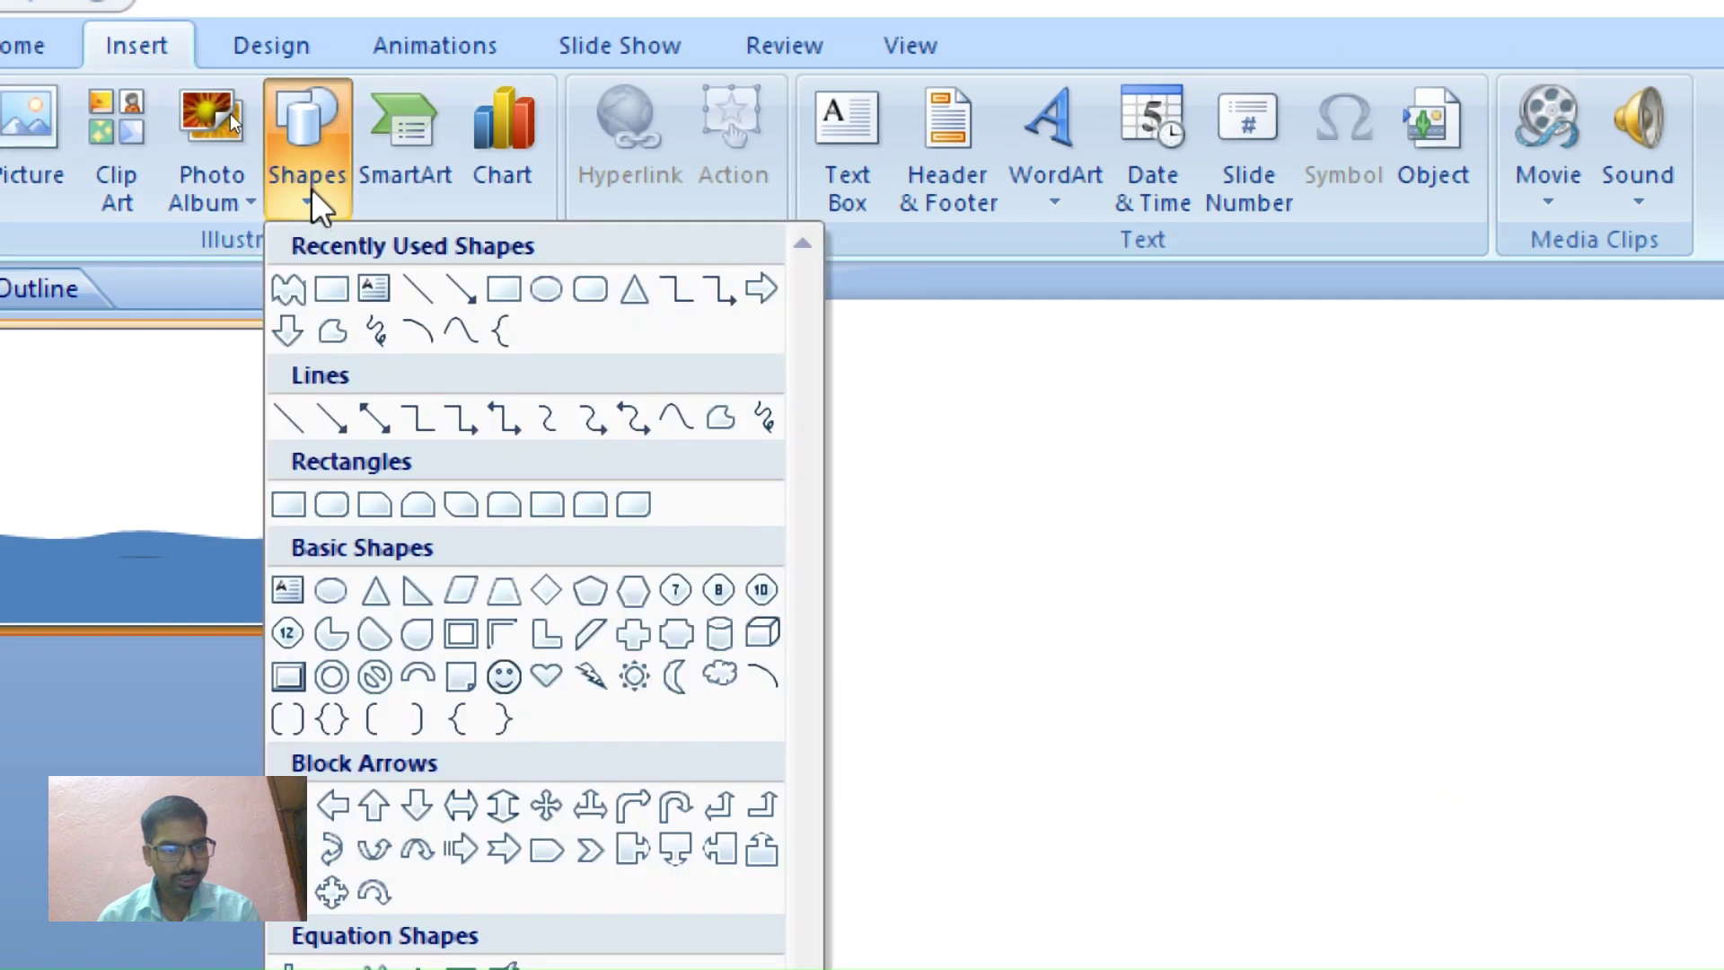
pyautogui.click(374, 320)
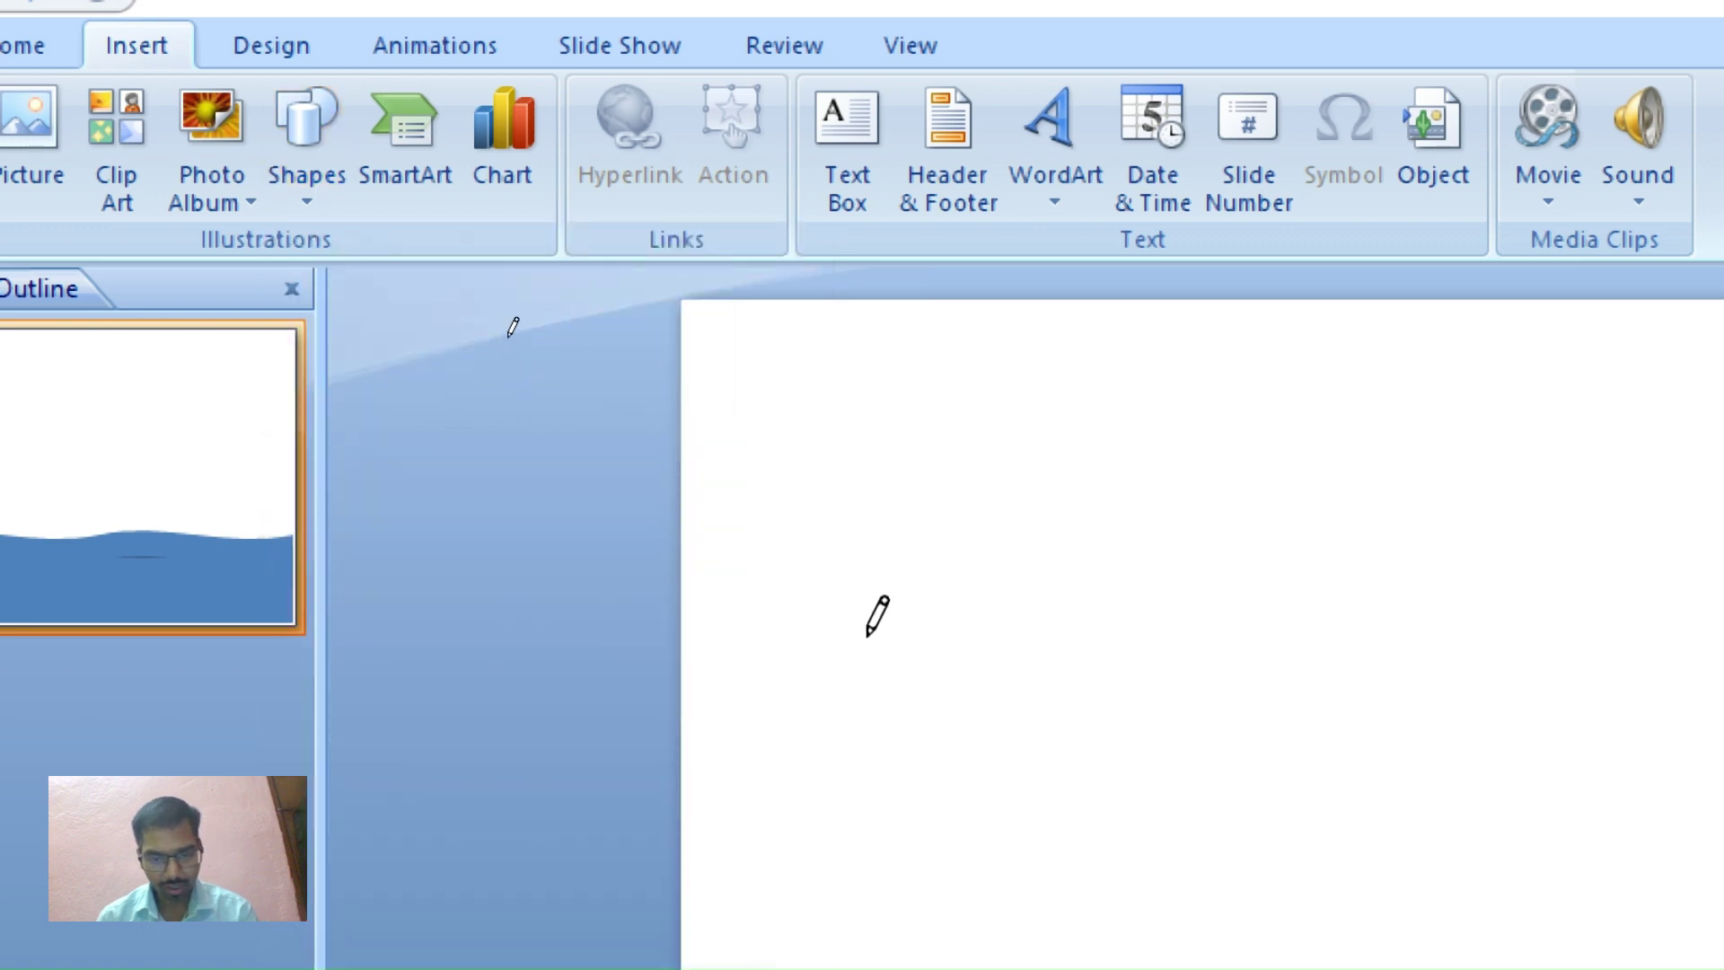
pyautogui.moveTo(867, 634); pyautogui.dragTo(1214, 664)
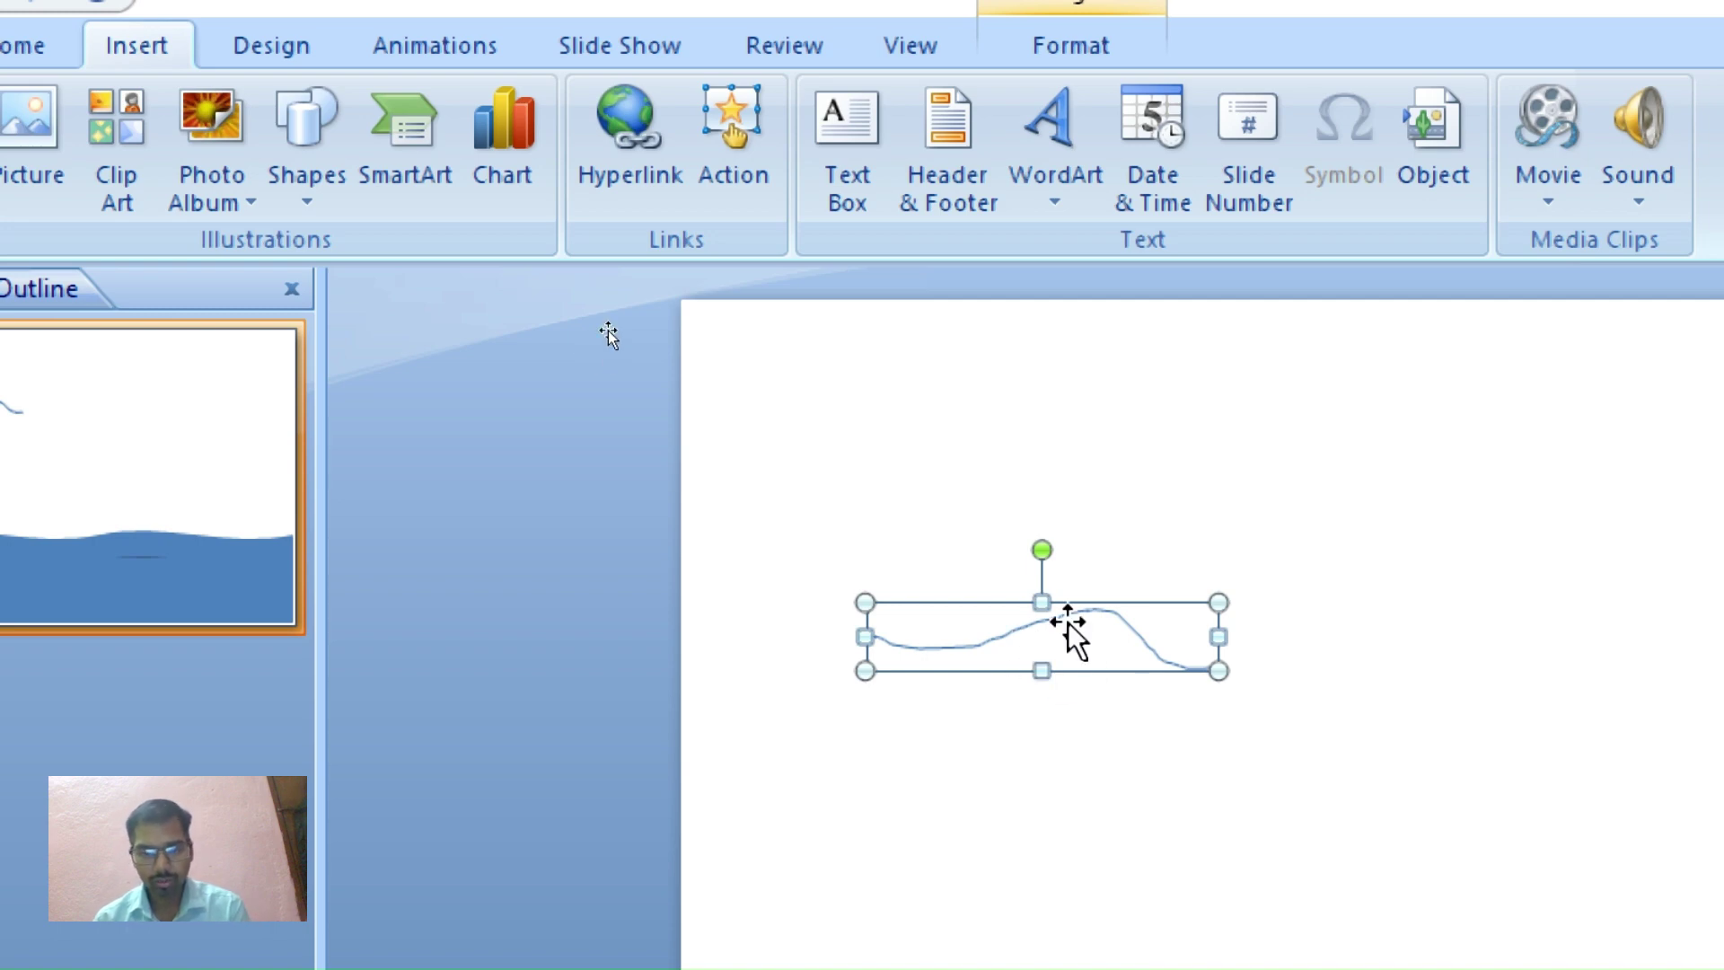
# Make the wavy line's outline black and duplicate it to the right
pyautogui.doubleClick(1068, 622)
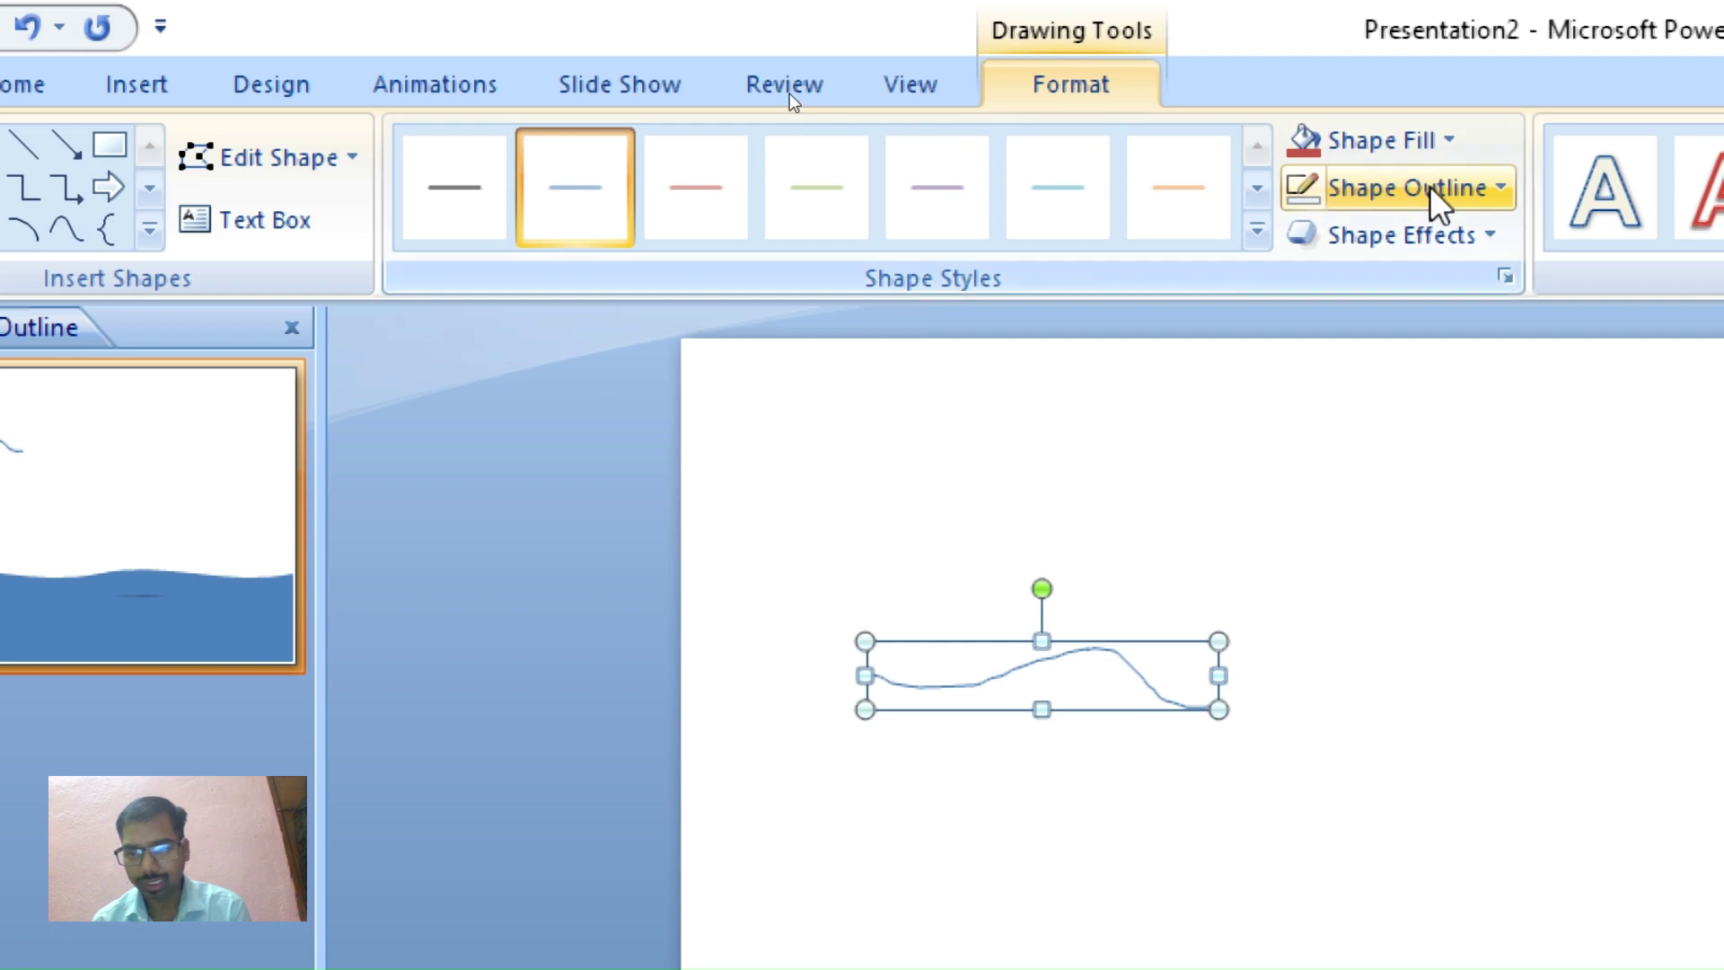
pyautogui.click(1437, 199)
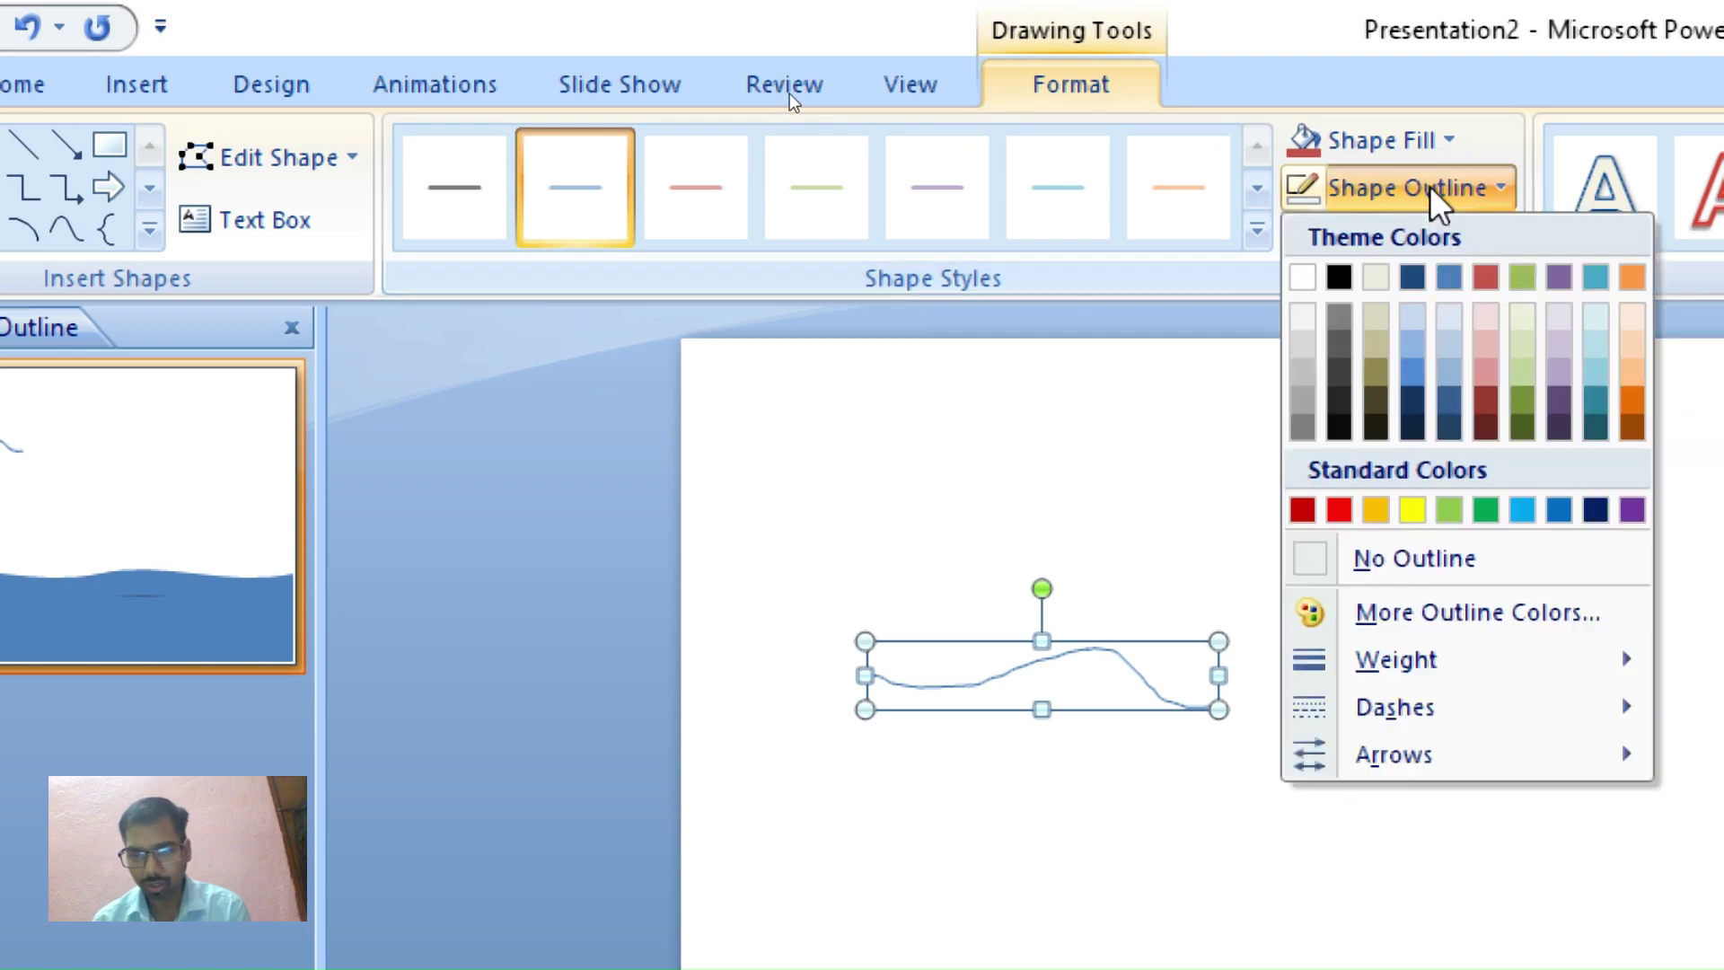
pyautogui.click(1341, 278)
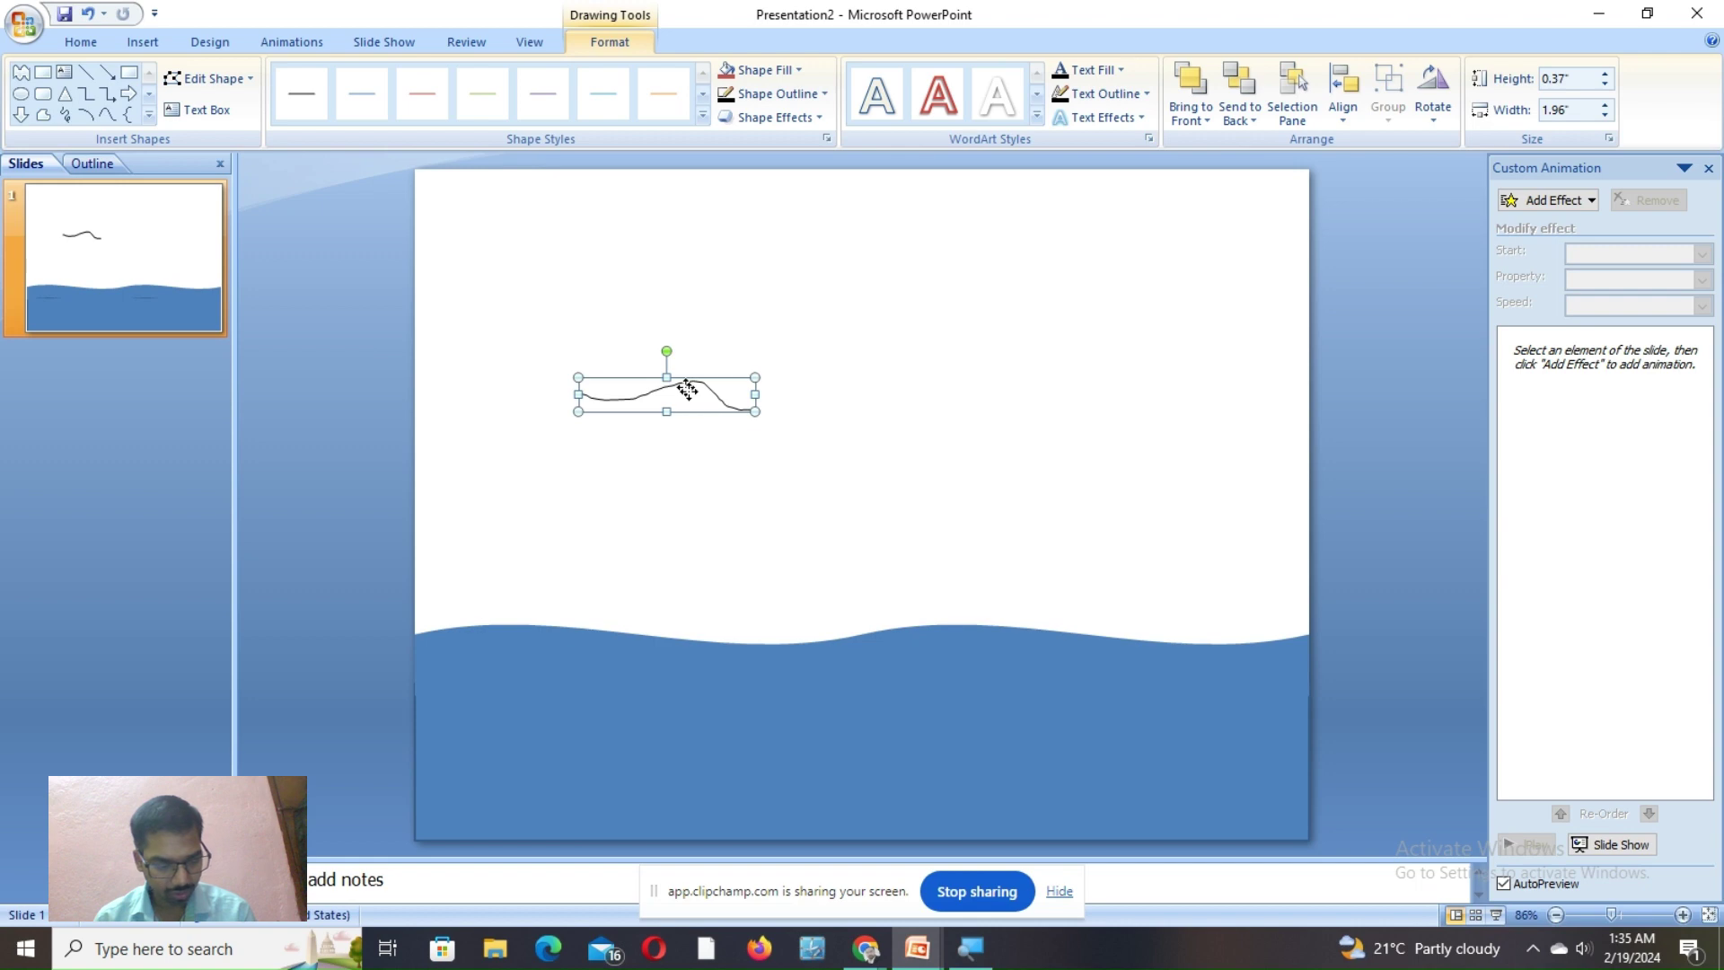
pyautogui.moveTo(679, 389)
pyautogui.mouseDown()
pyautogui.moveTo(880, 431)
pyautogui.moveTo(660, 467)
pyautogui.moveTo(1015, 453)
pyautogui.mouseUp()
# Make several more copies of the black wavy line in the sky area
pyautogui.moveTo(1017, 442)
pyautogui.mouseDown()
pyautogui.moveTo(958, 346)
pyautogui.moveTo(889, 532)
pyautogui.mouseUp()
pyautogui.click(955, 352)
pyautogui.click(955, 353)
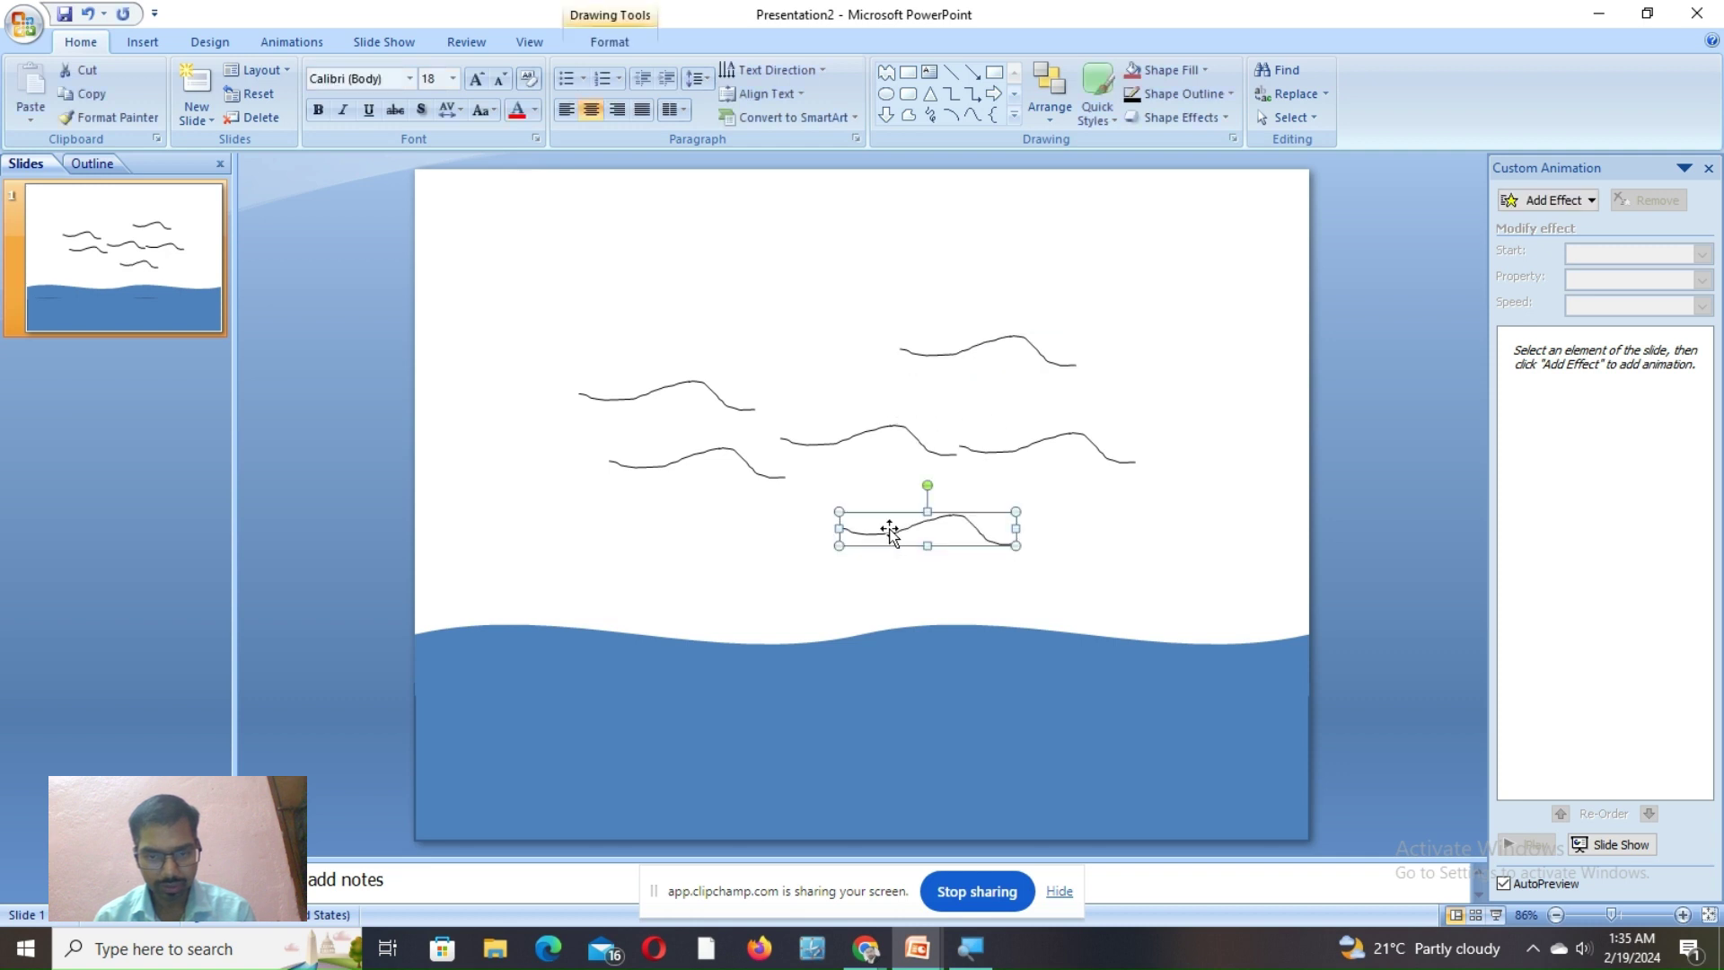
pyautogui.click(898, 528)
pyautogui.click(987, 543)
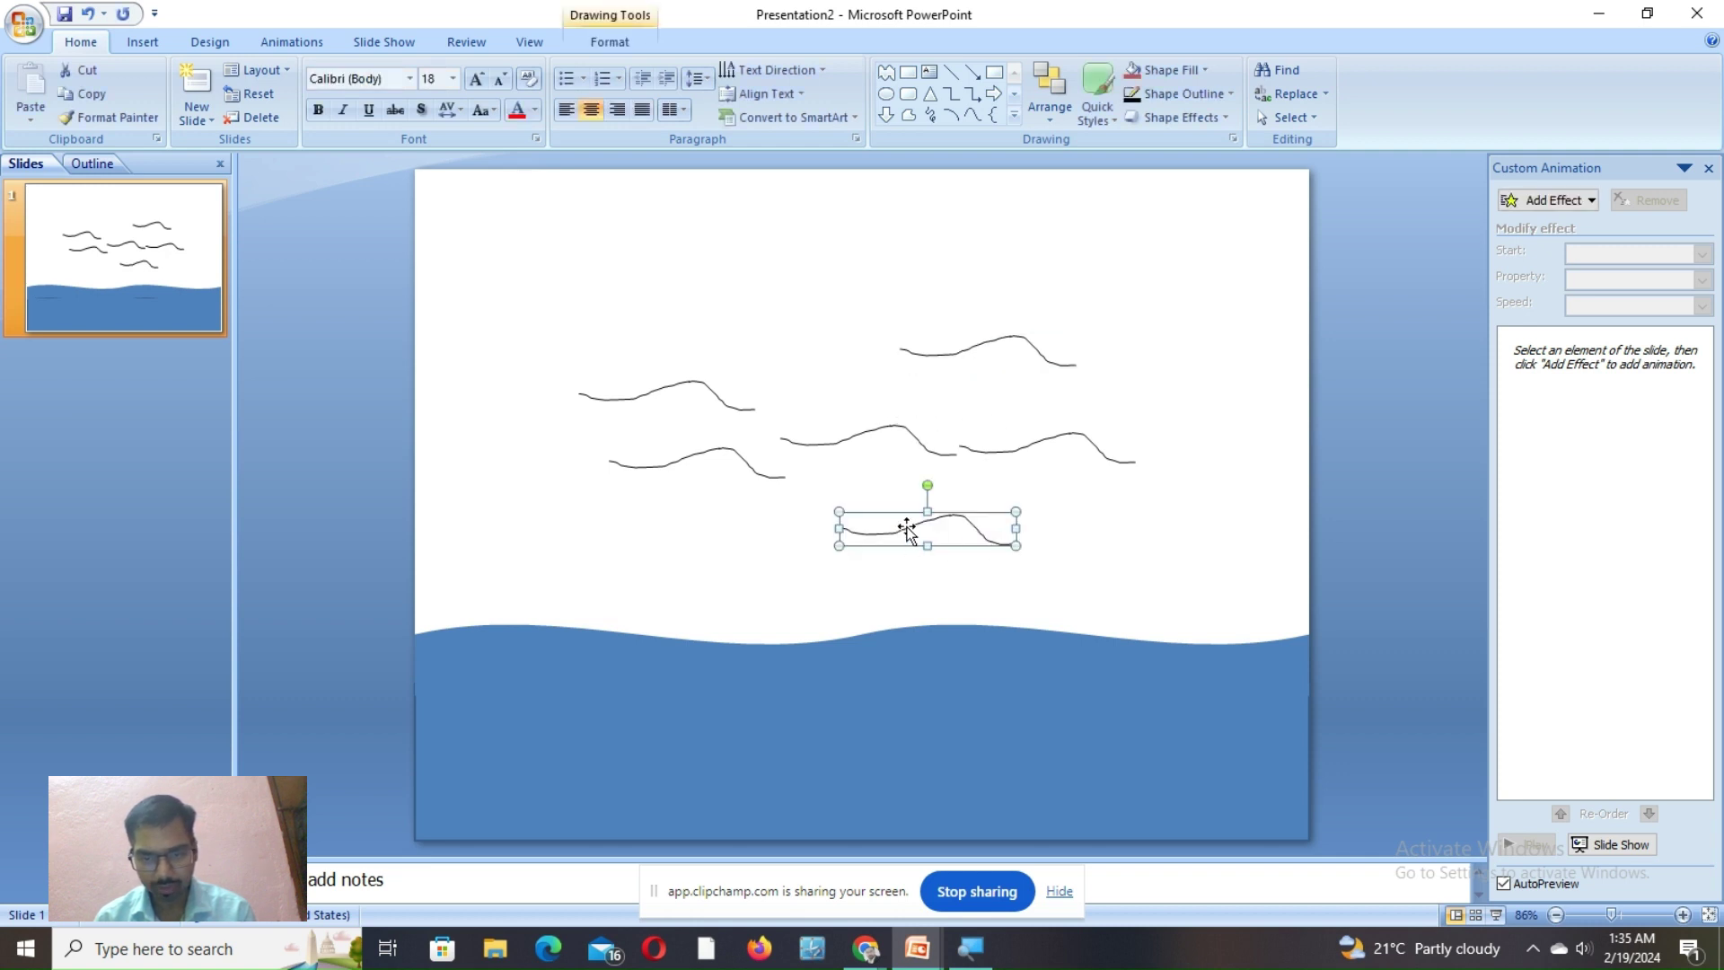
pyautogui.moveTo(908, 525); pyautogui.dragTo(1080, 538)
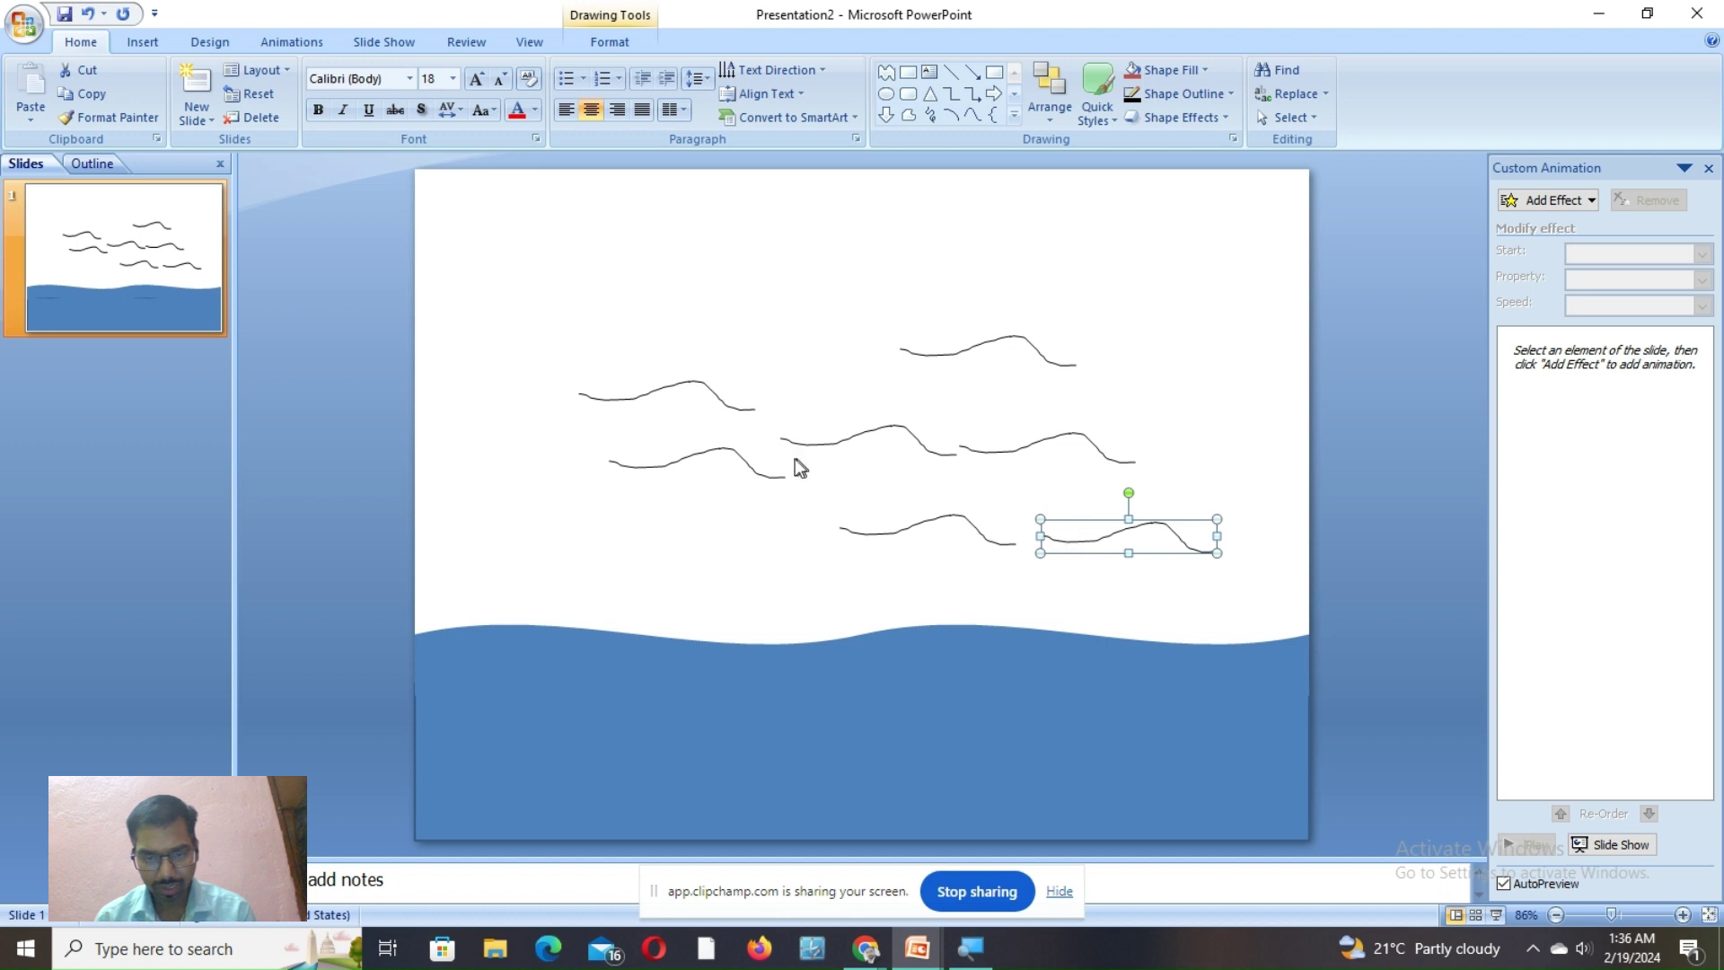
# Drag every wavy line copy down onto the blue sea as waves
pyautogui.moveTo(717, 449); pyautogui.dragTo(614, 682)
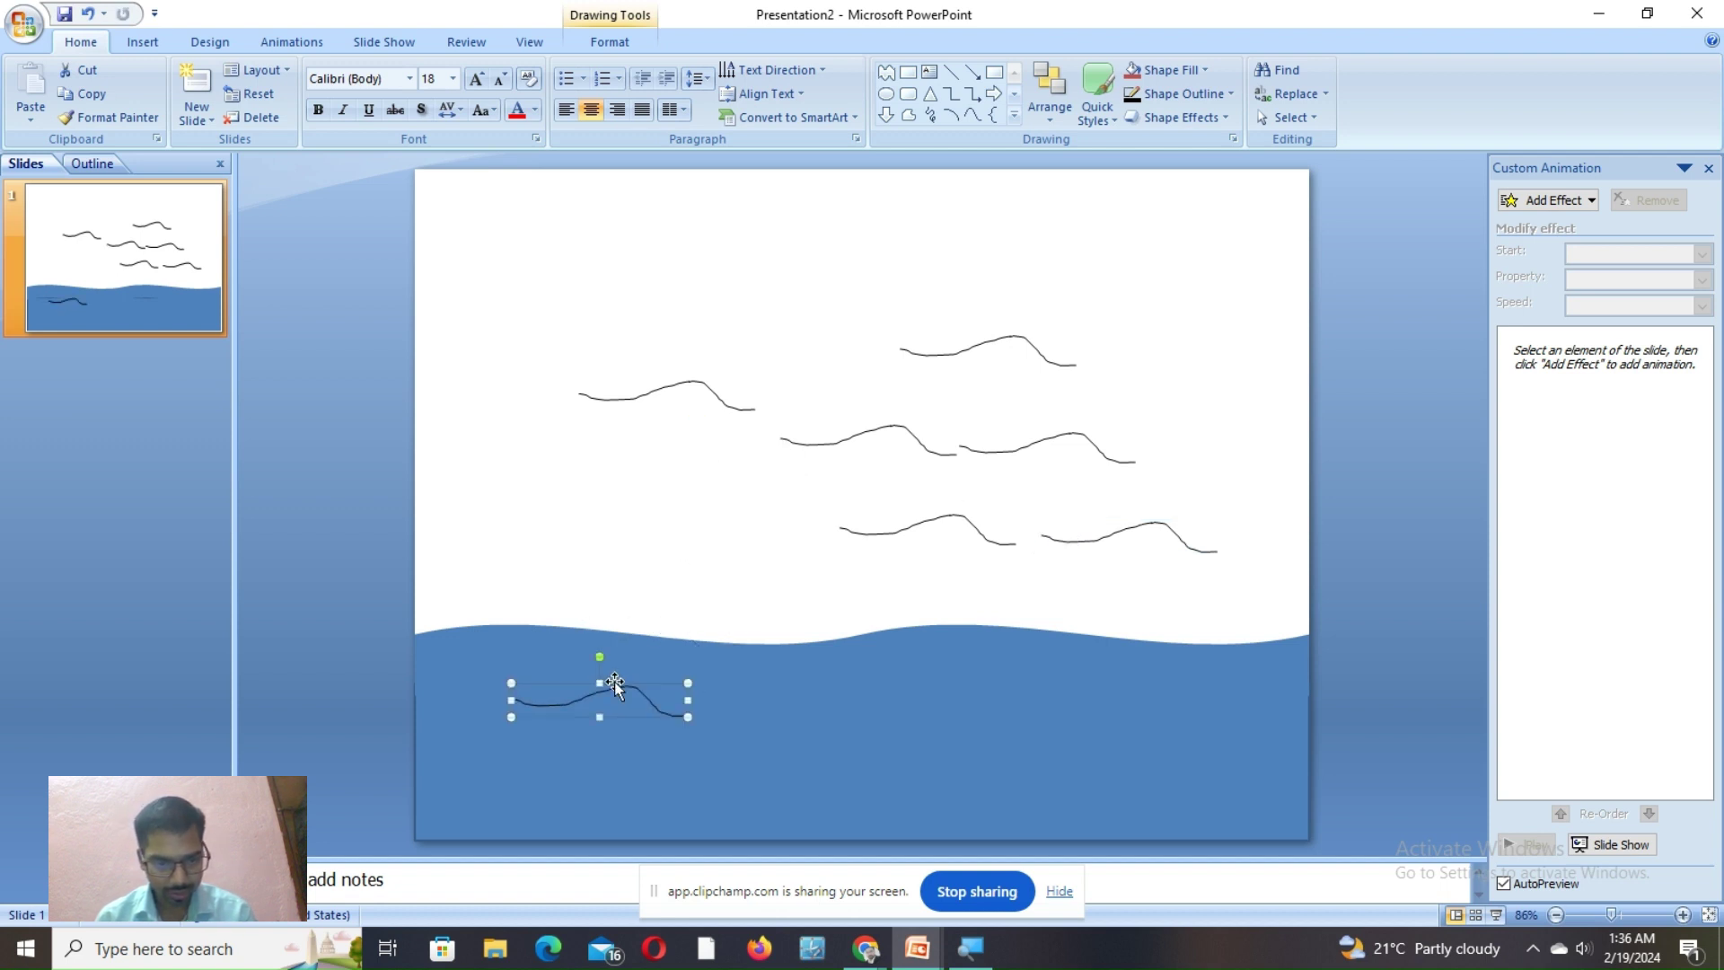
pyautogui.moveTo(660, 394)
pyautogui.mouseDown()
pyautogui.moveTo(685, 416)
pyautogui.moveTo(769, 720)
pyautogui.moveTo(723, 742)
pyautogui.mouseUp()
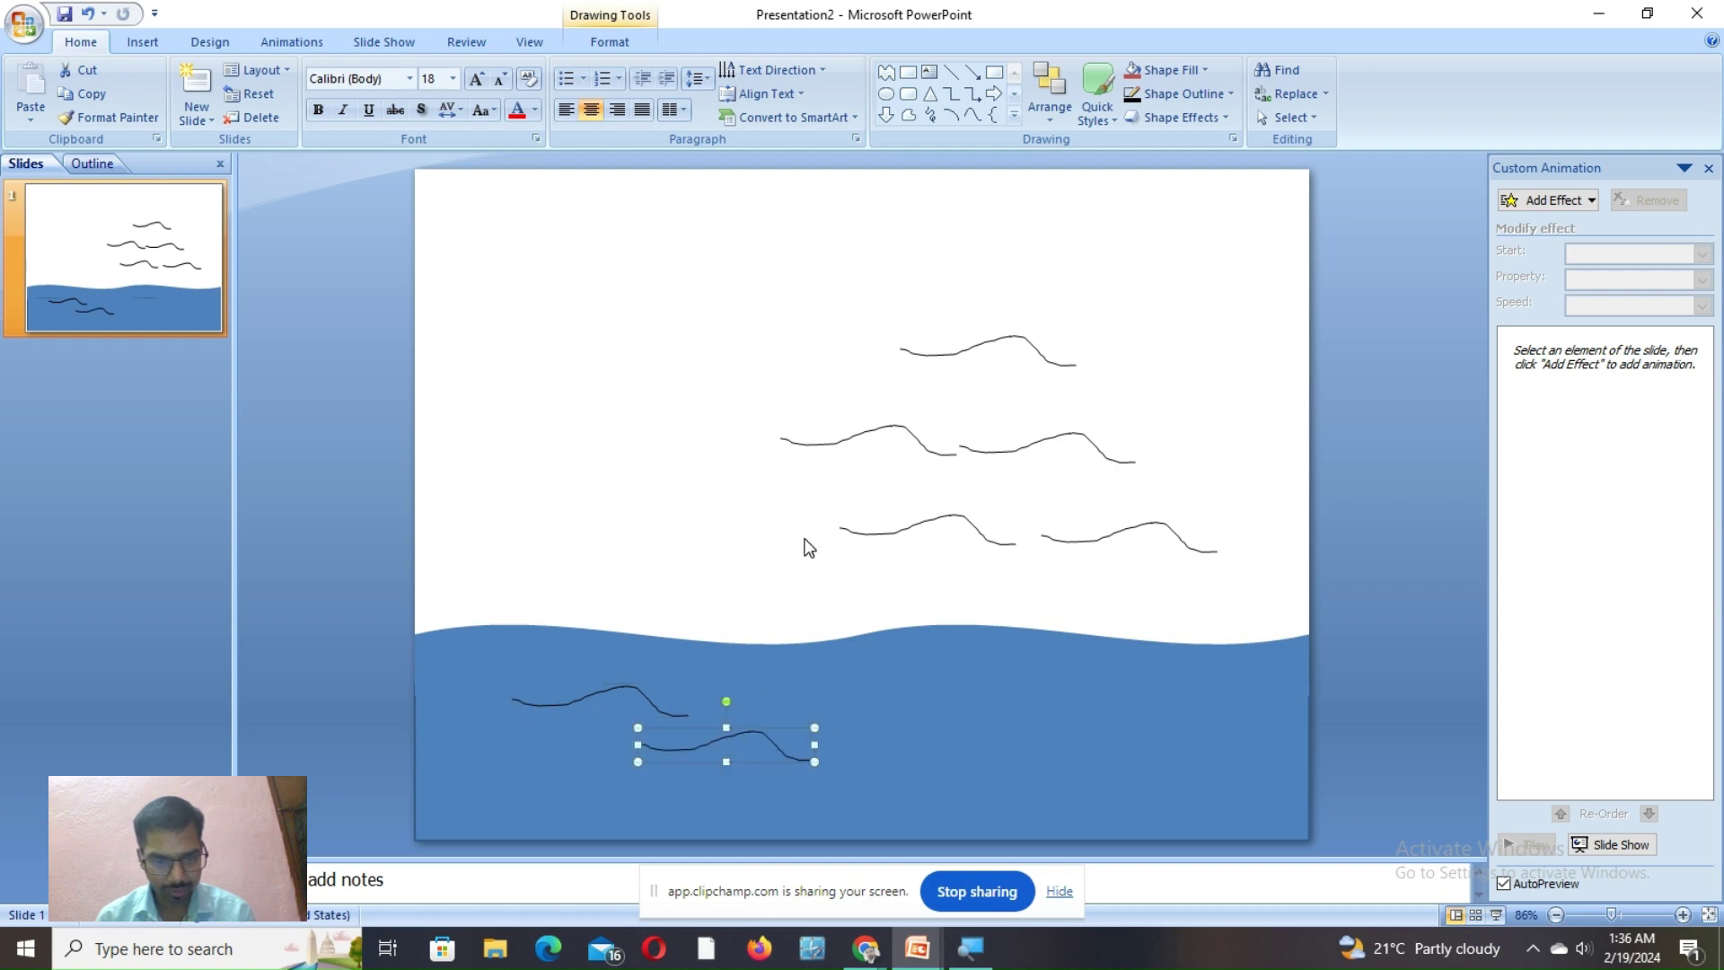
pyautogui.moveTo(845, 440)
pyautogui.mouseDown()
pyautogui.moveTo(847, 616)
pyautogui.moveTo(824, 686)
pyautogui.mouseUp()
pyautogui.moveTo(920, 530); pyautogui.dragTo(971, 732)
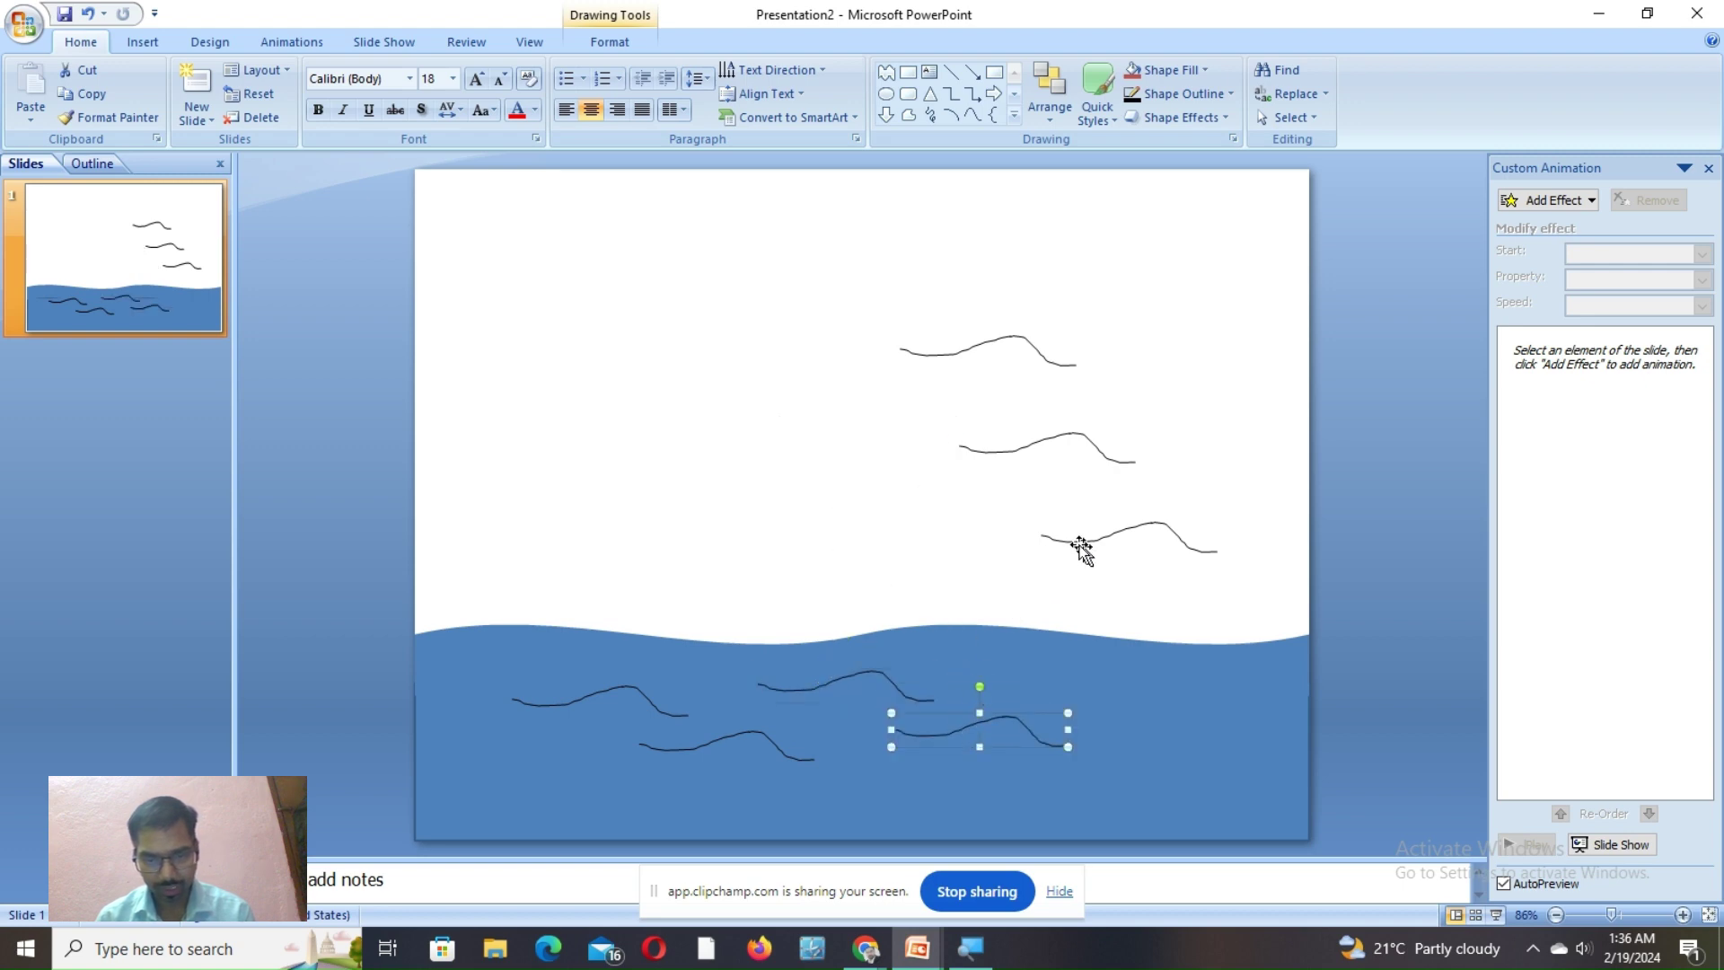
pyautogui.moveTo(1096, 535); pyautogui.dragTo(1149, 686)
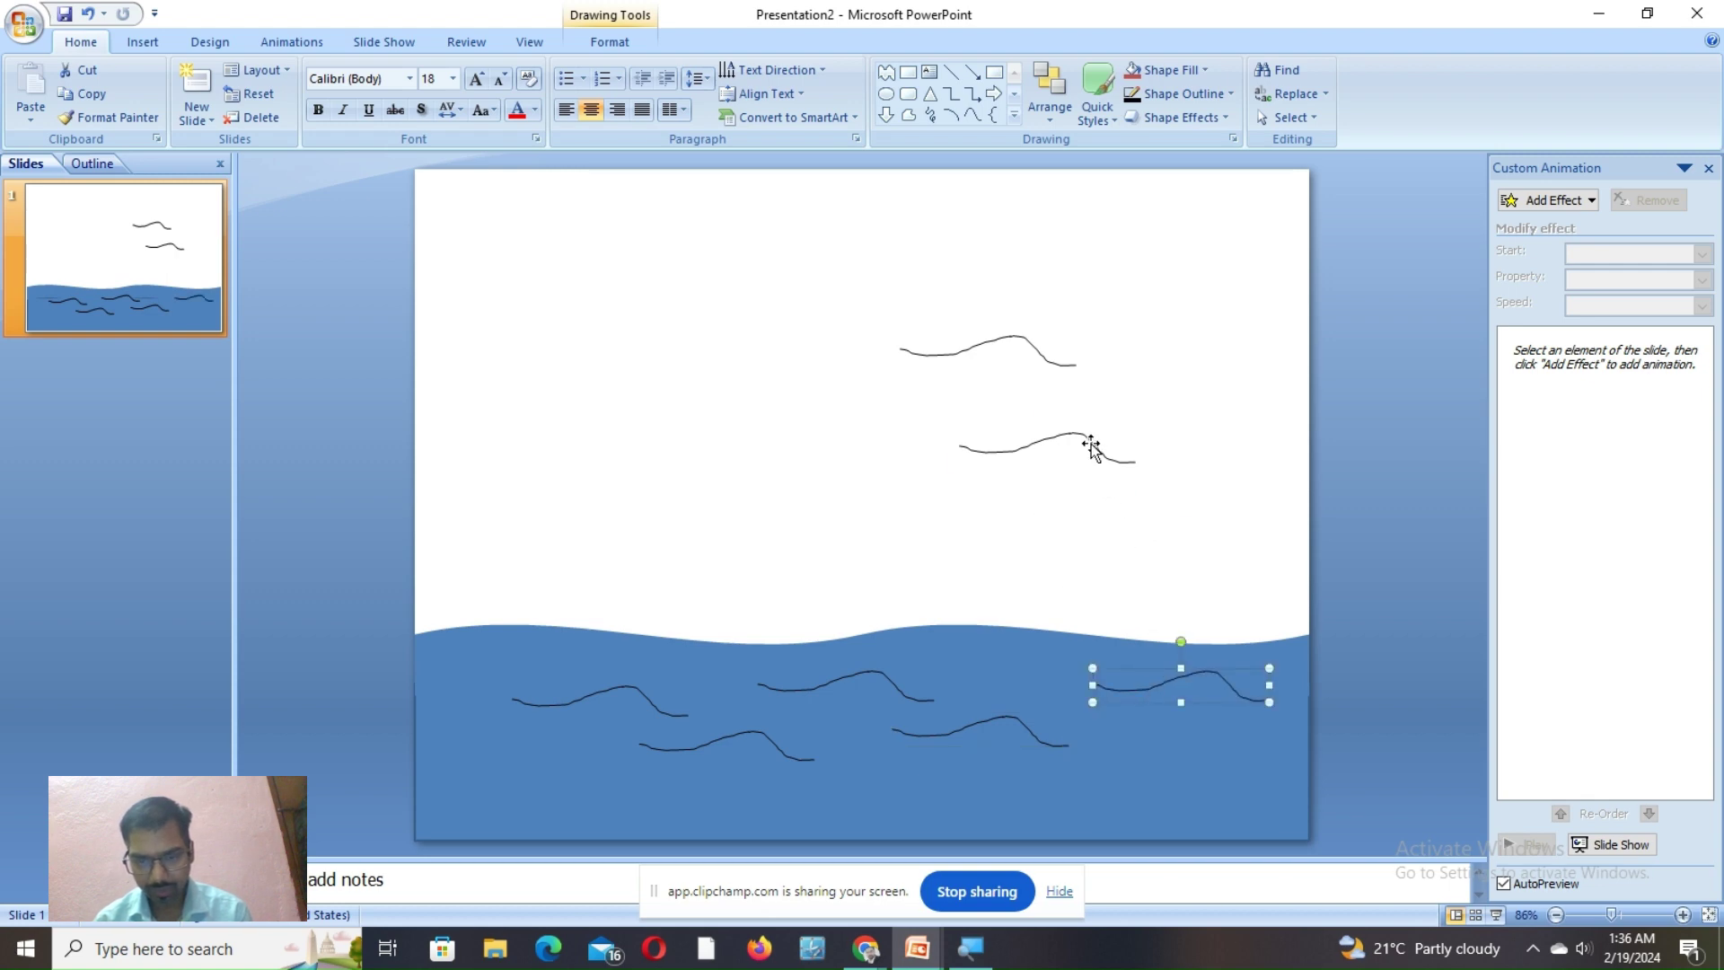
pyautogui.moveTo(1091, 446)
pyautogui.mouseDown()
pyautogui.moveTo(1147, 700)
pyautogui.moveTo(1195, 728)
pyautogui.mouseUp()
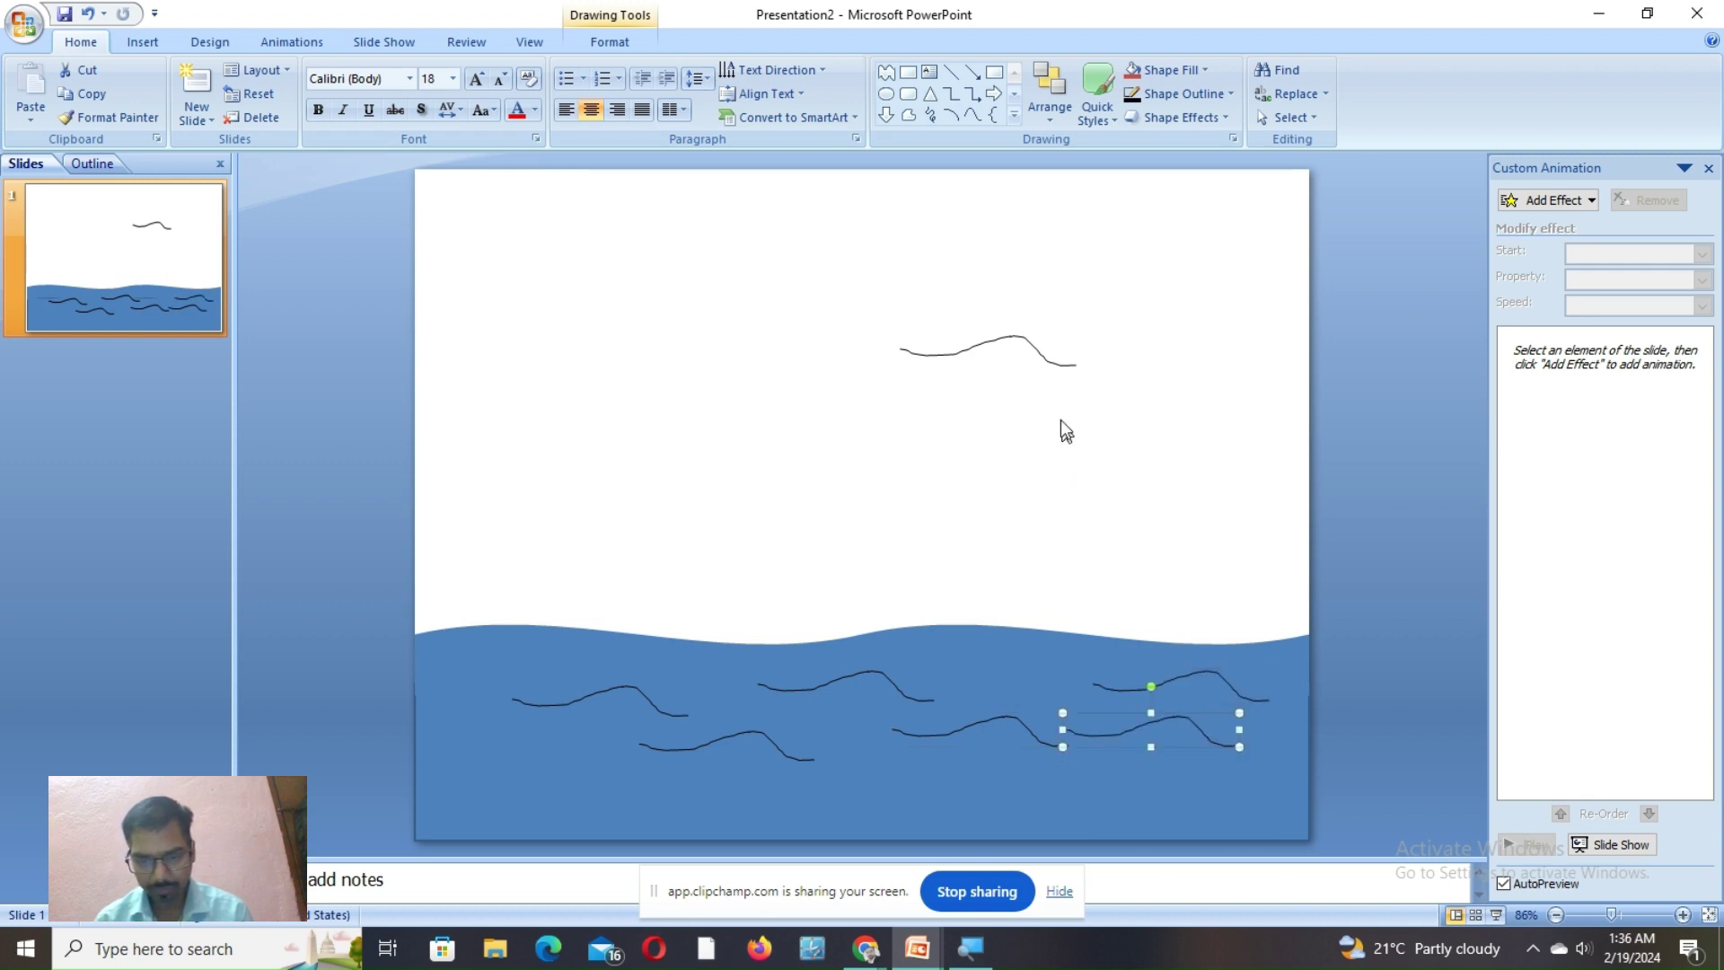
pyautogui.moveTo(1012, 344)
pyautogui.mouseDown()
pyautogui.moveTo(923, 761)
pyautogui.moveTo(953, 765)
pyautogui.moveTo(838, 789)
pyautogui.moveTo(551, 789)
pyautogui.moveTo(559, 768)
pyautogui.mouseUp()
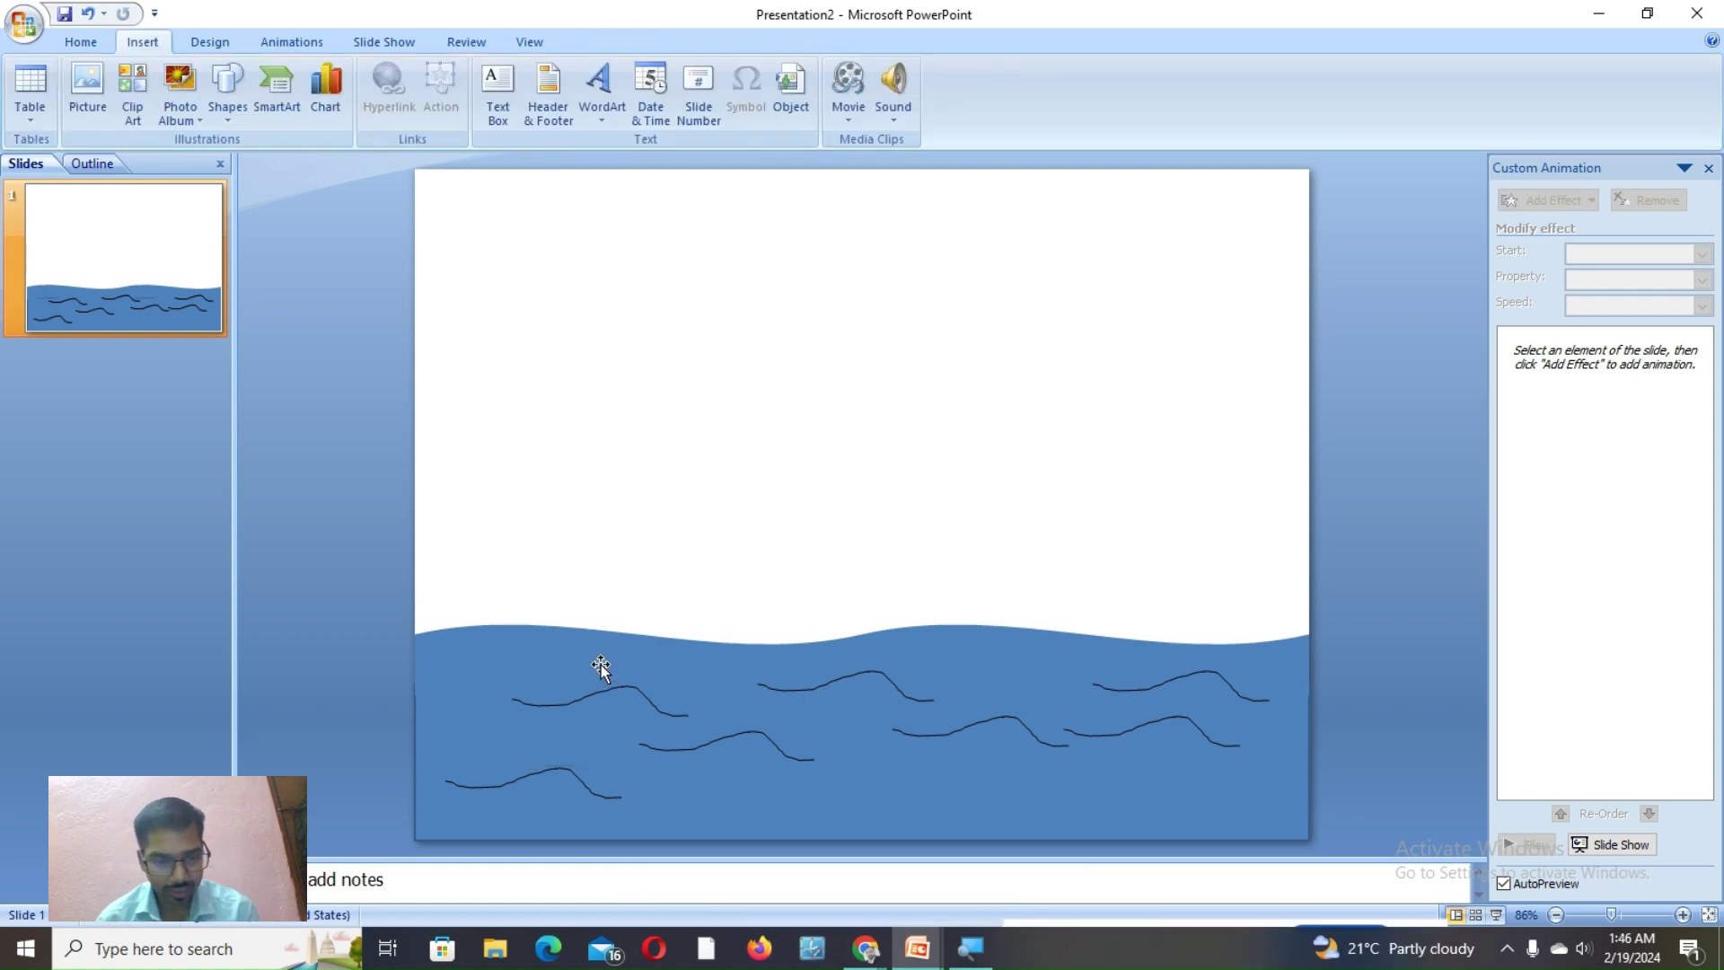
# Select the sea shapes and every black wave line, then group them with Ctrl+G
pyautogui.click(601, 670)
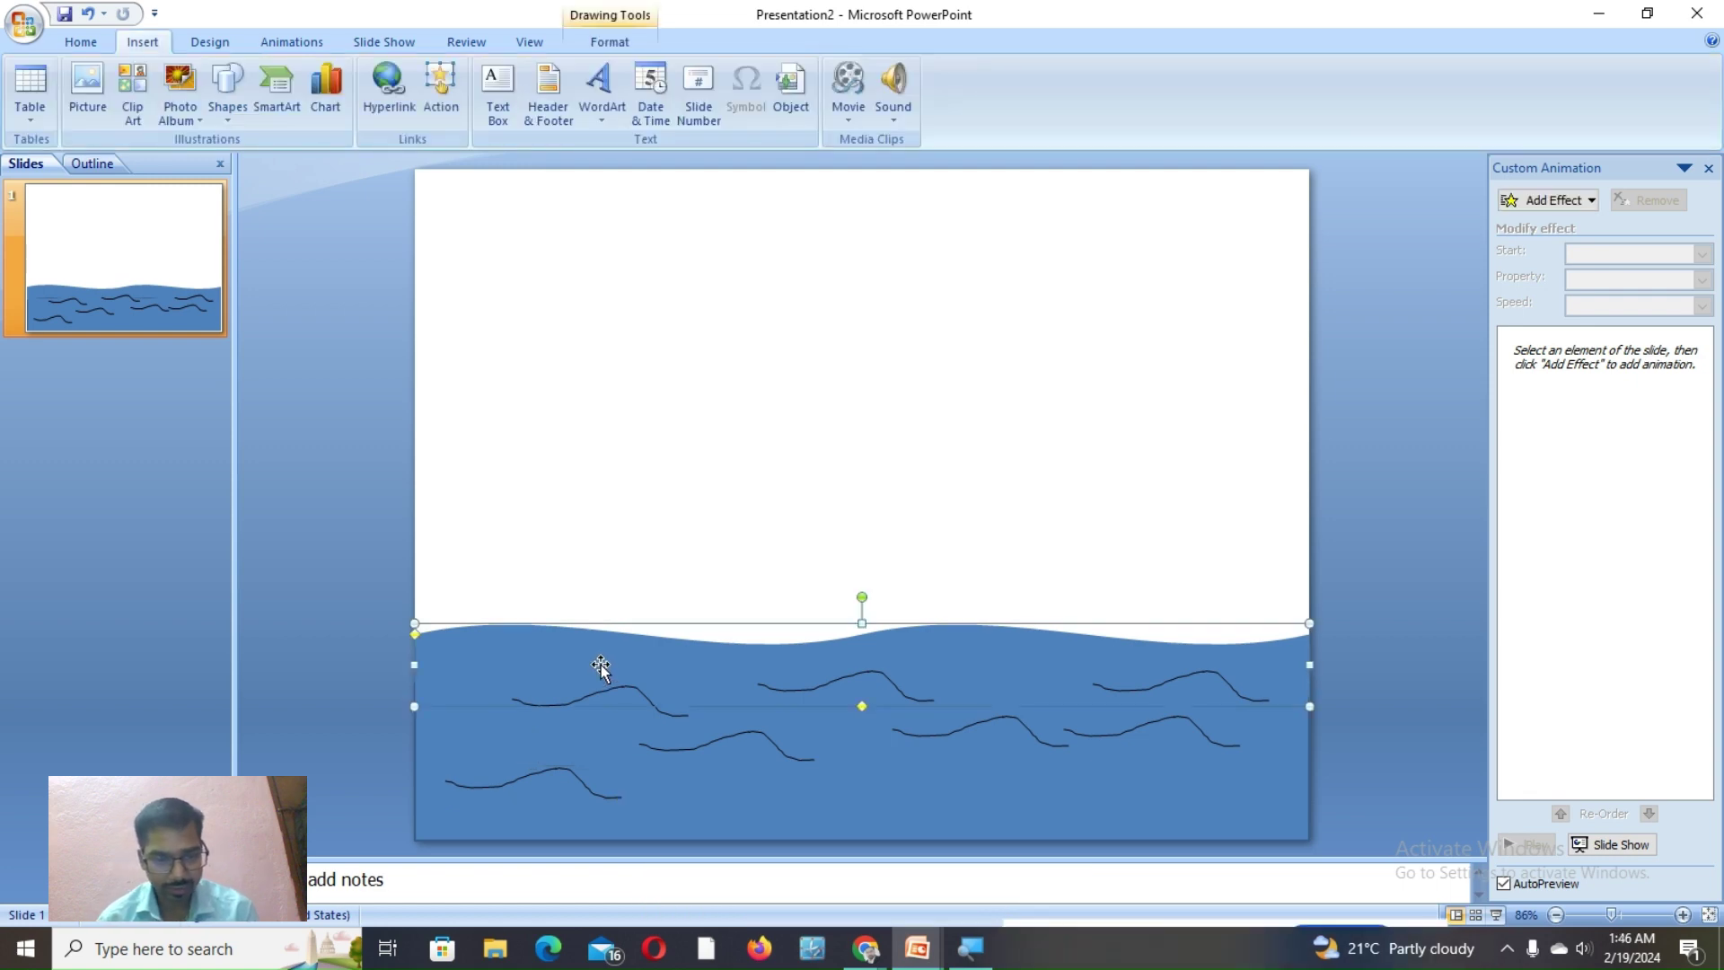
pyautogui.keyDown('shift'); pyautogui.click(513, 761); pyautogui.keyUp('shift')
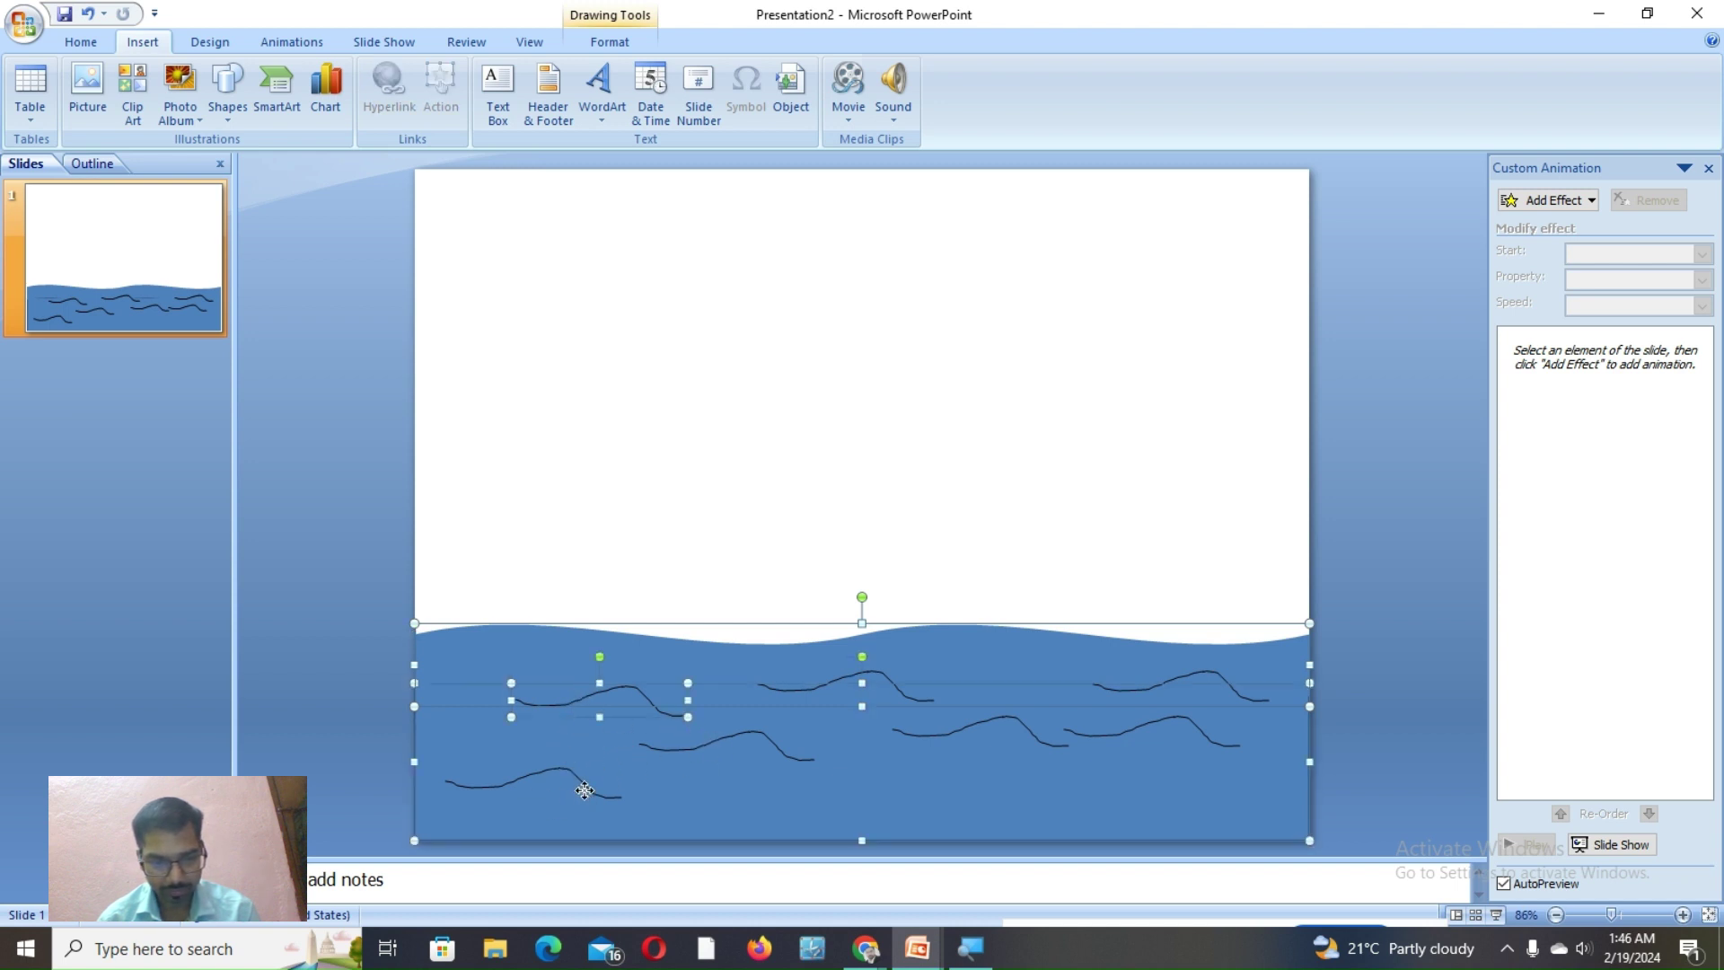
pyautogui.keyDown('shift'); pyautogui.click(552, 773); pyautogui.keyUp('shift')
pyautogui.keyDown('shift'); pyautogui.click(672, 753); pyautogui.keyUp('shift')
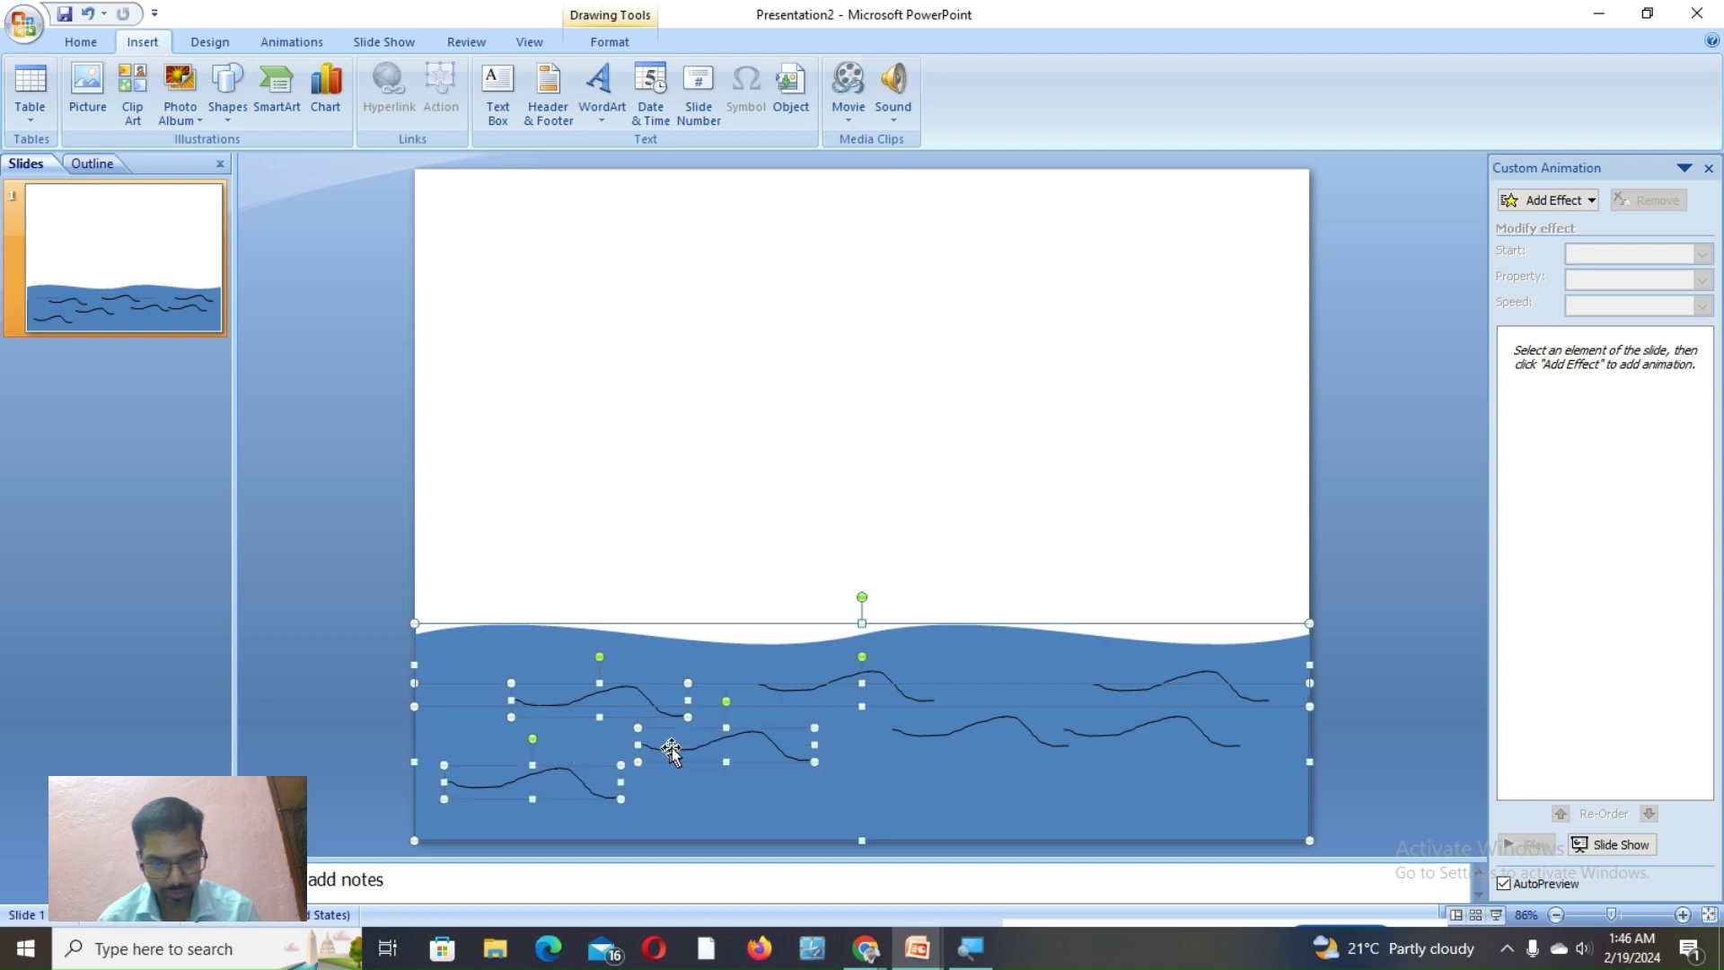
pyautogui.keyDown('shift'); pyautogui.click(788, 694); pyautogui.keyUp('shift')
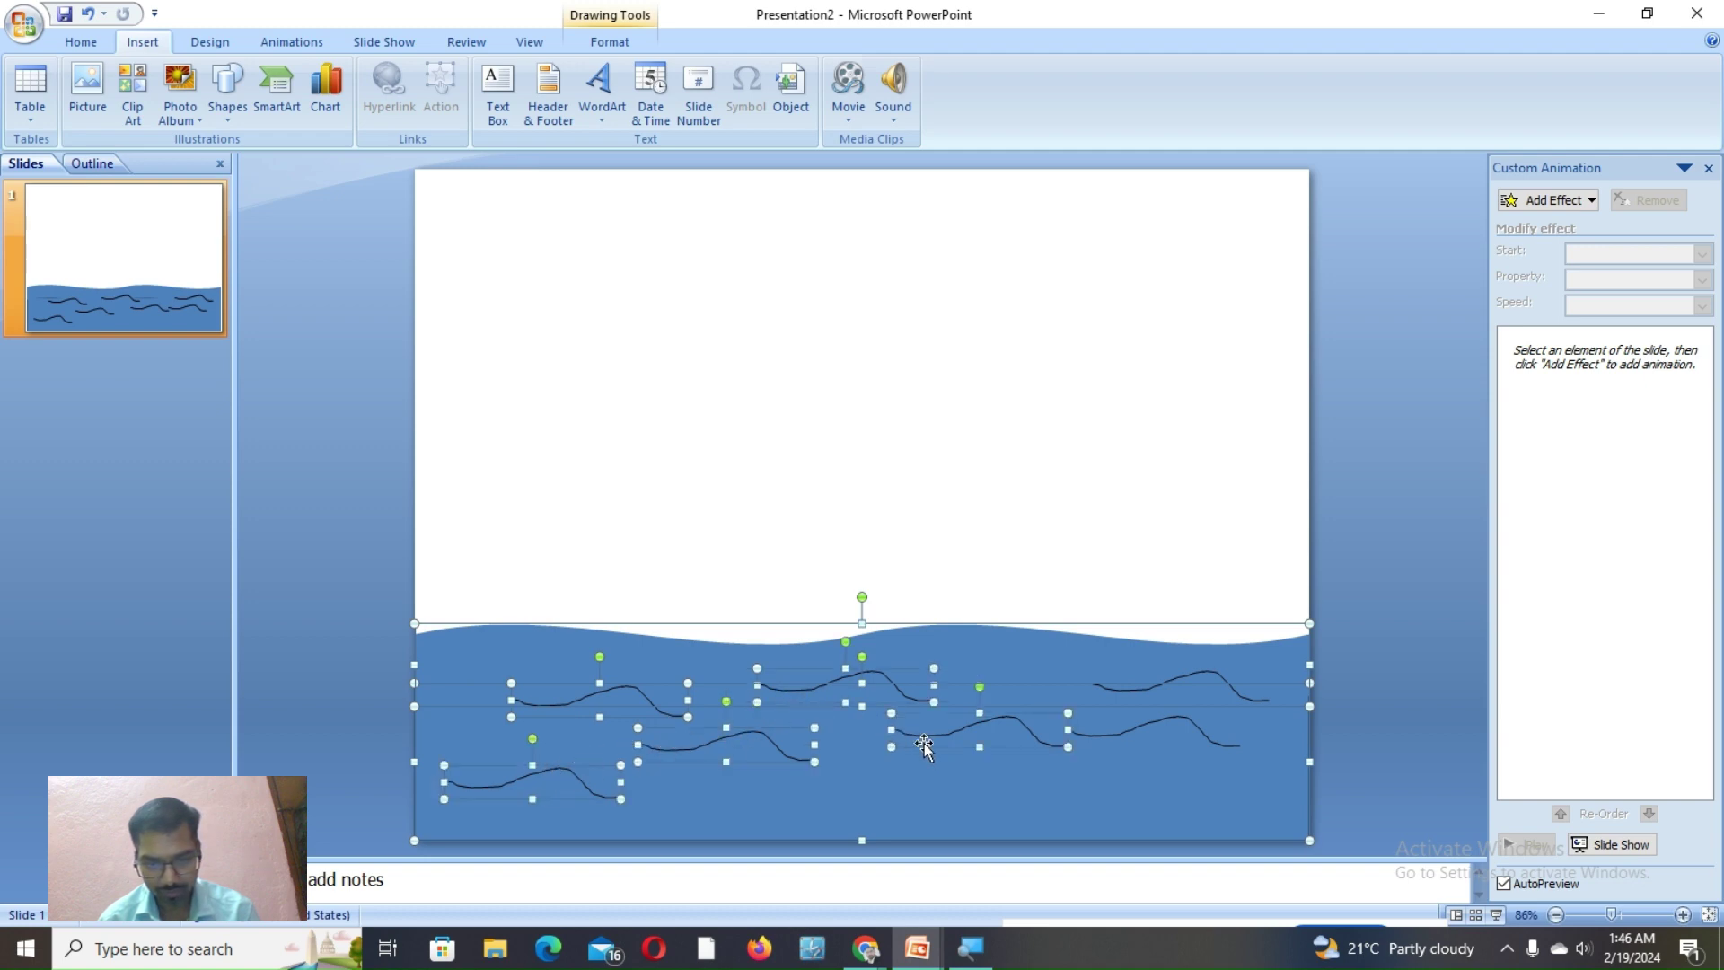
pyautogui.keyDown('shift'); pyautogui.click(1136, 736); pyautogui.keyUp('shift')
pyautogui.keyDown('shift'); pyautogui.click(1163, 736); pyautogui.keyUp('shift')
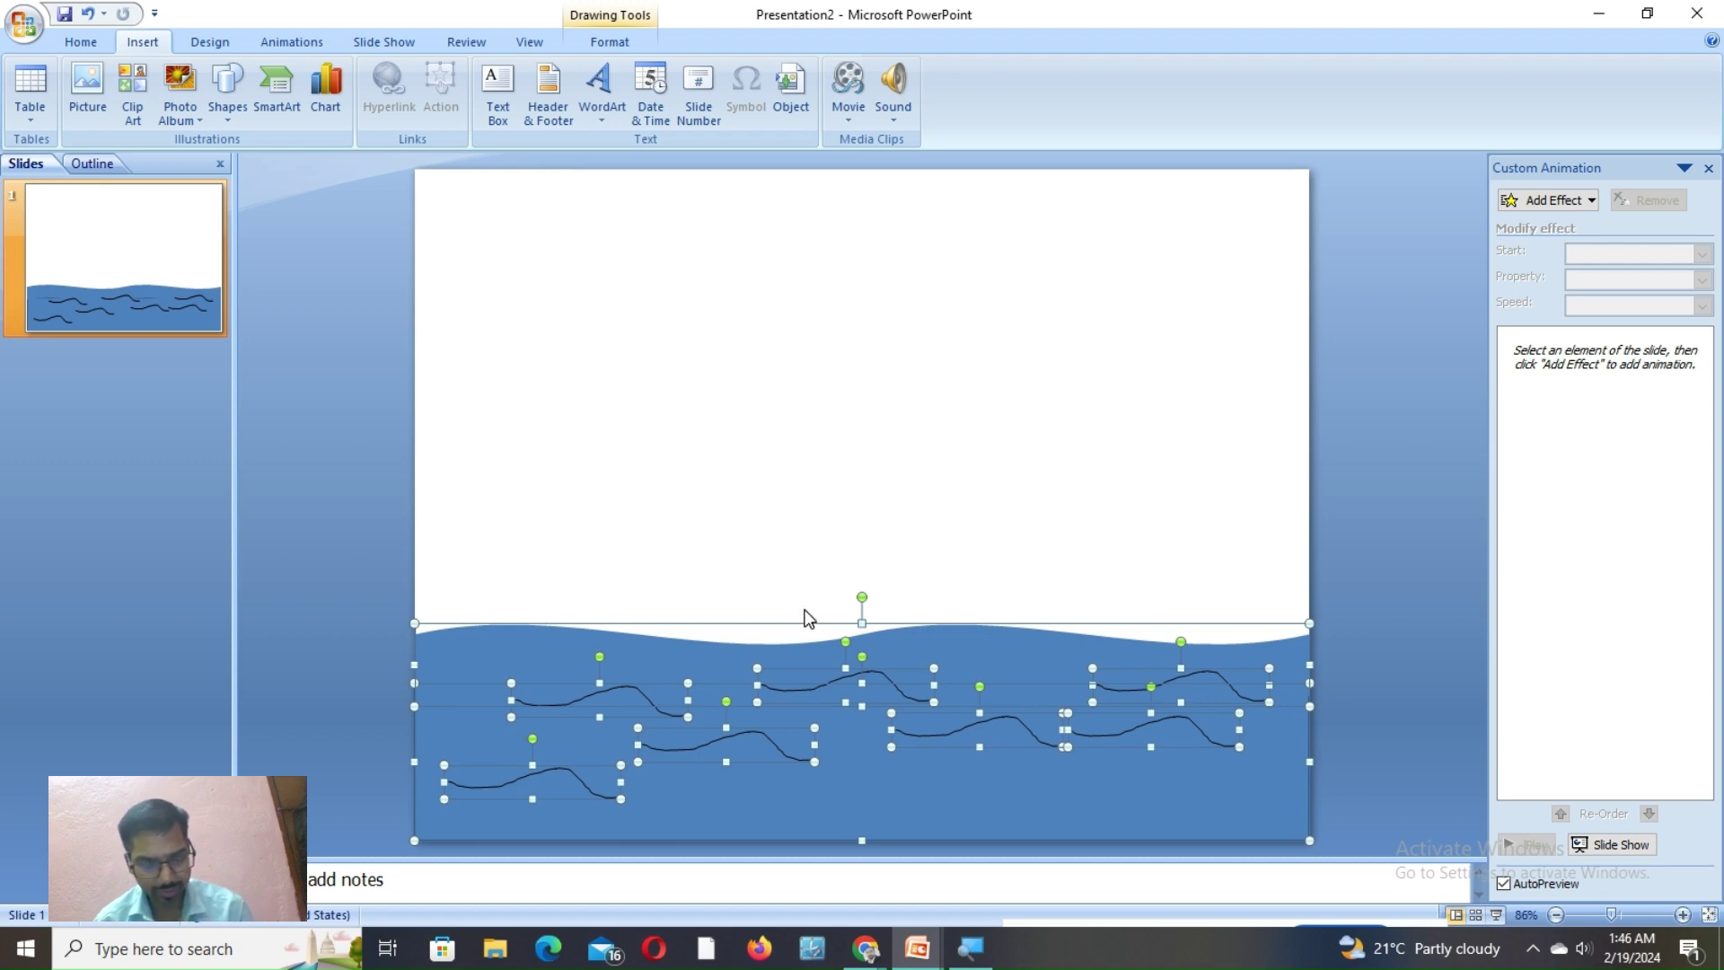
pyautogui.hotkey('ctrl', 'g')
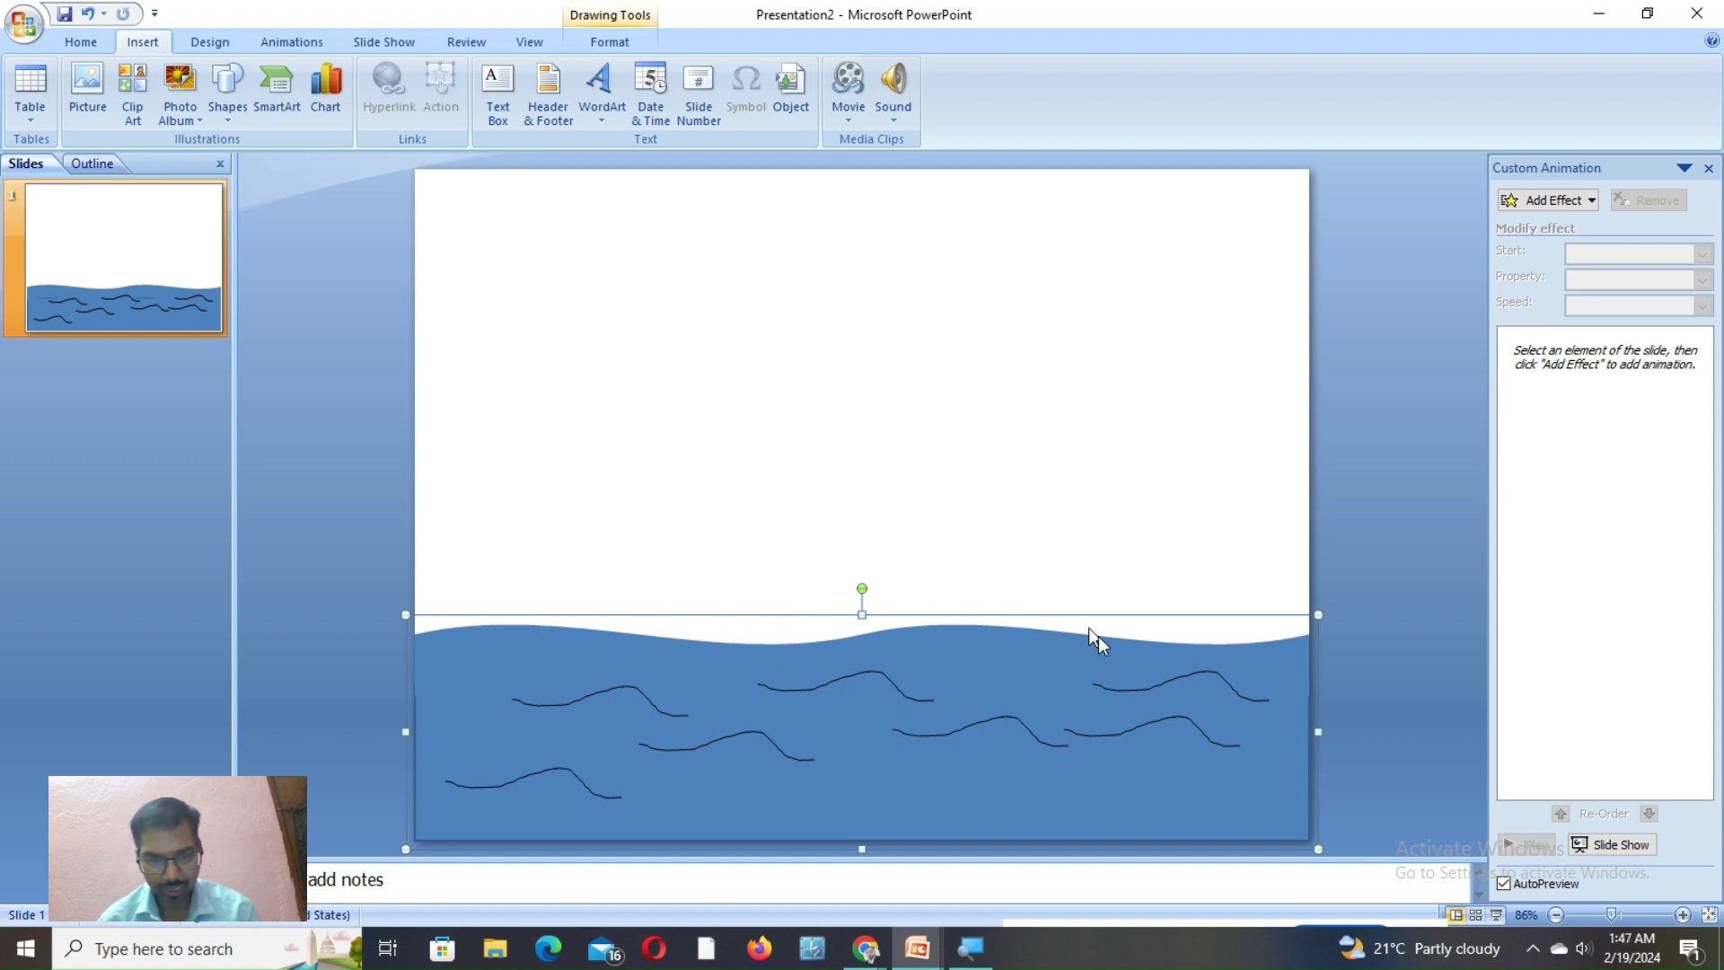
# Duplicate the sea group and position the copy to its right, past the slide edge
pyautogui.moveTo(935, 686)
pyautogui.mouseDown()
pyautogui.moveTo(948, 457)
pyautogui.moveTo(952, 680)
pyautogui.mouseUp()
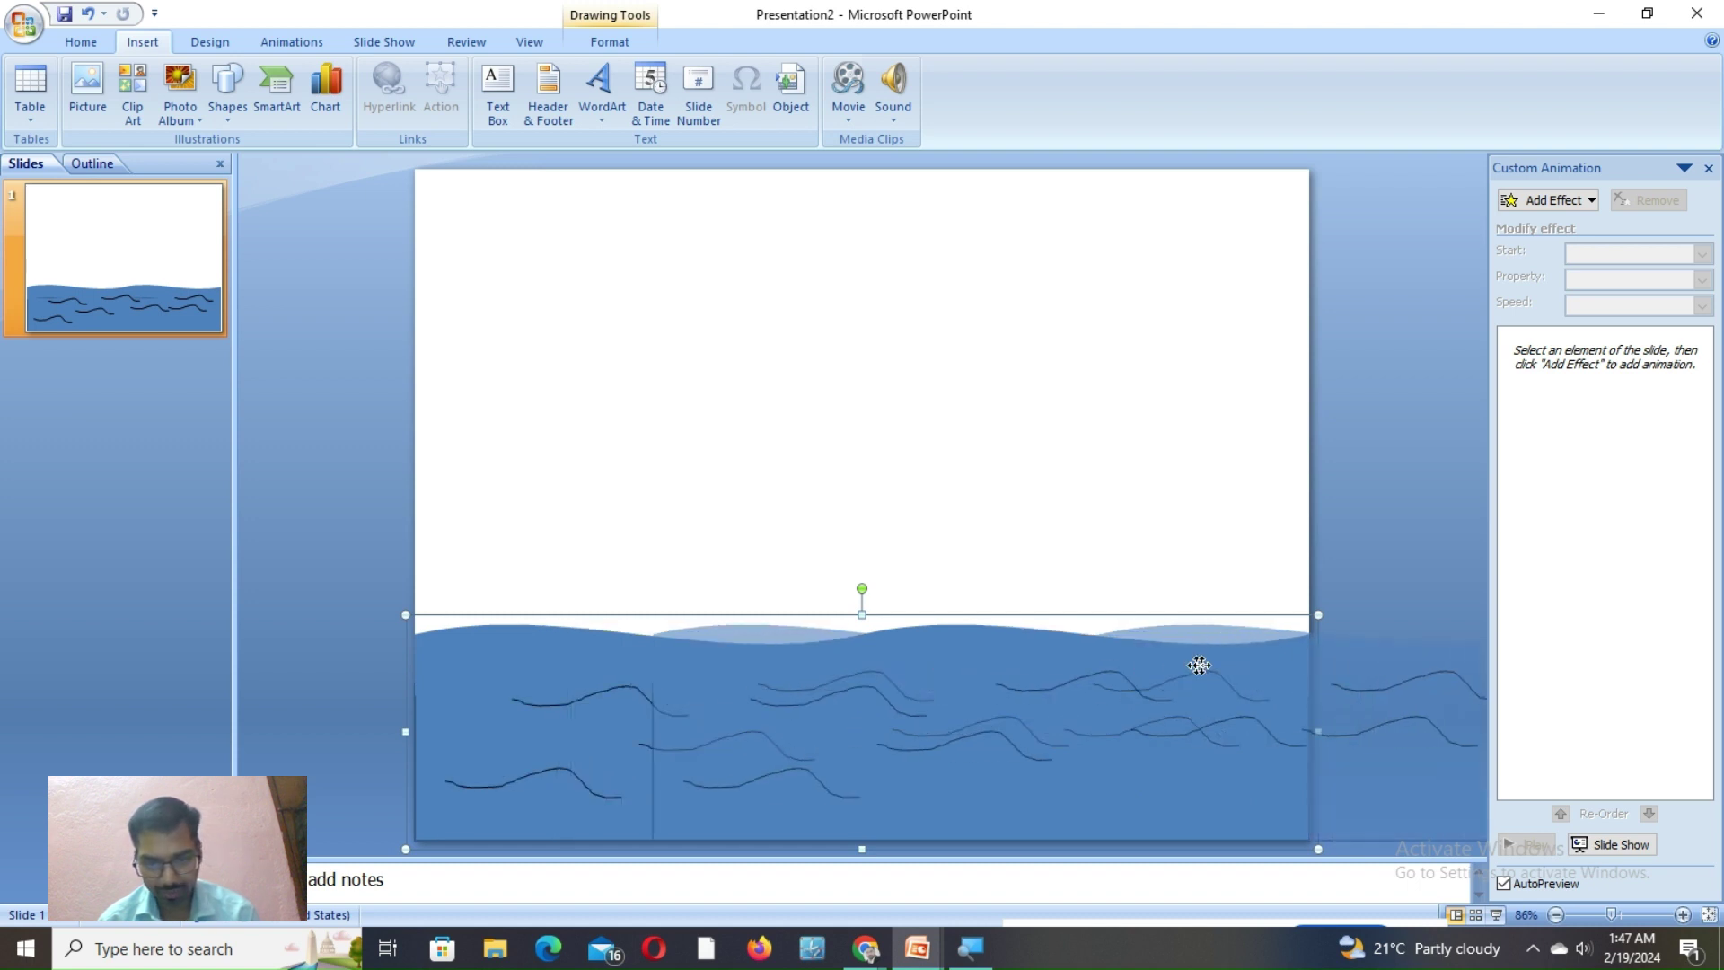
pyautogui.moveTo(946, 669); pyautogui.dragTo(1587, 656)
pyautogui.moveTo(1714, 658); pyautogui.dragTo(1714, 658)
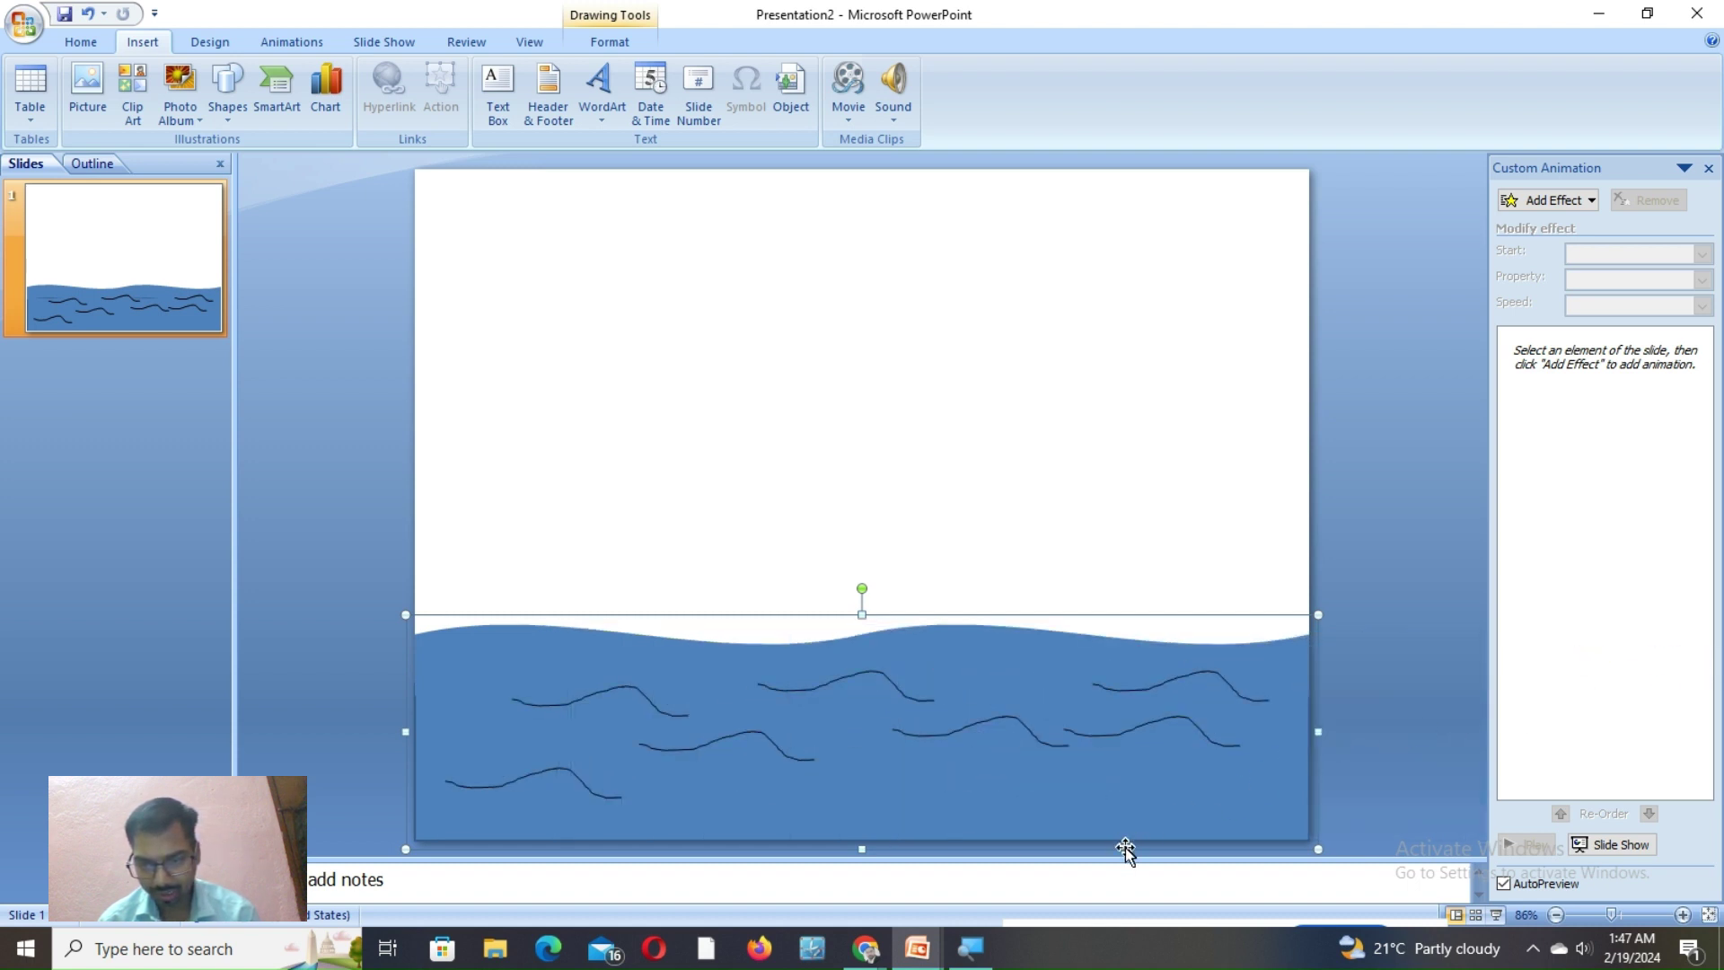
pyautogui.scroll(-1, 1119, 692)
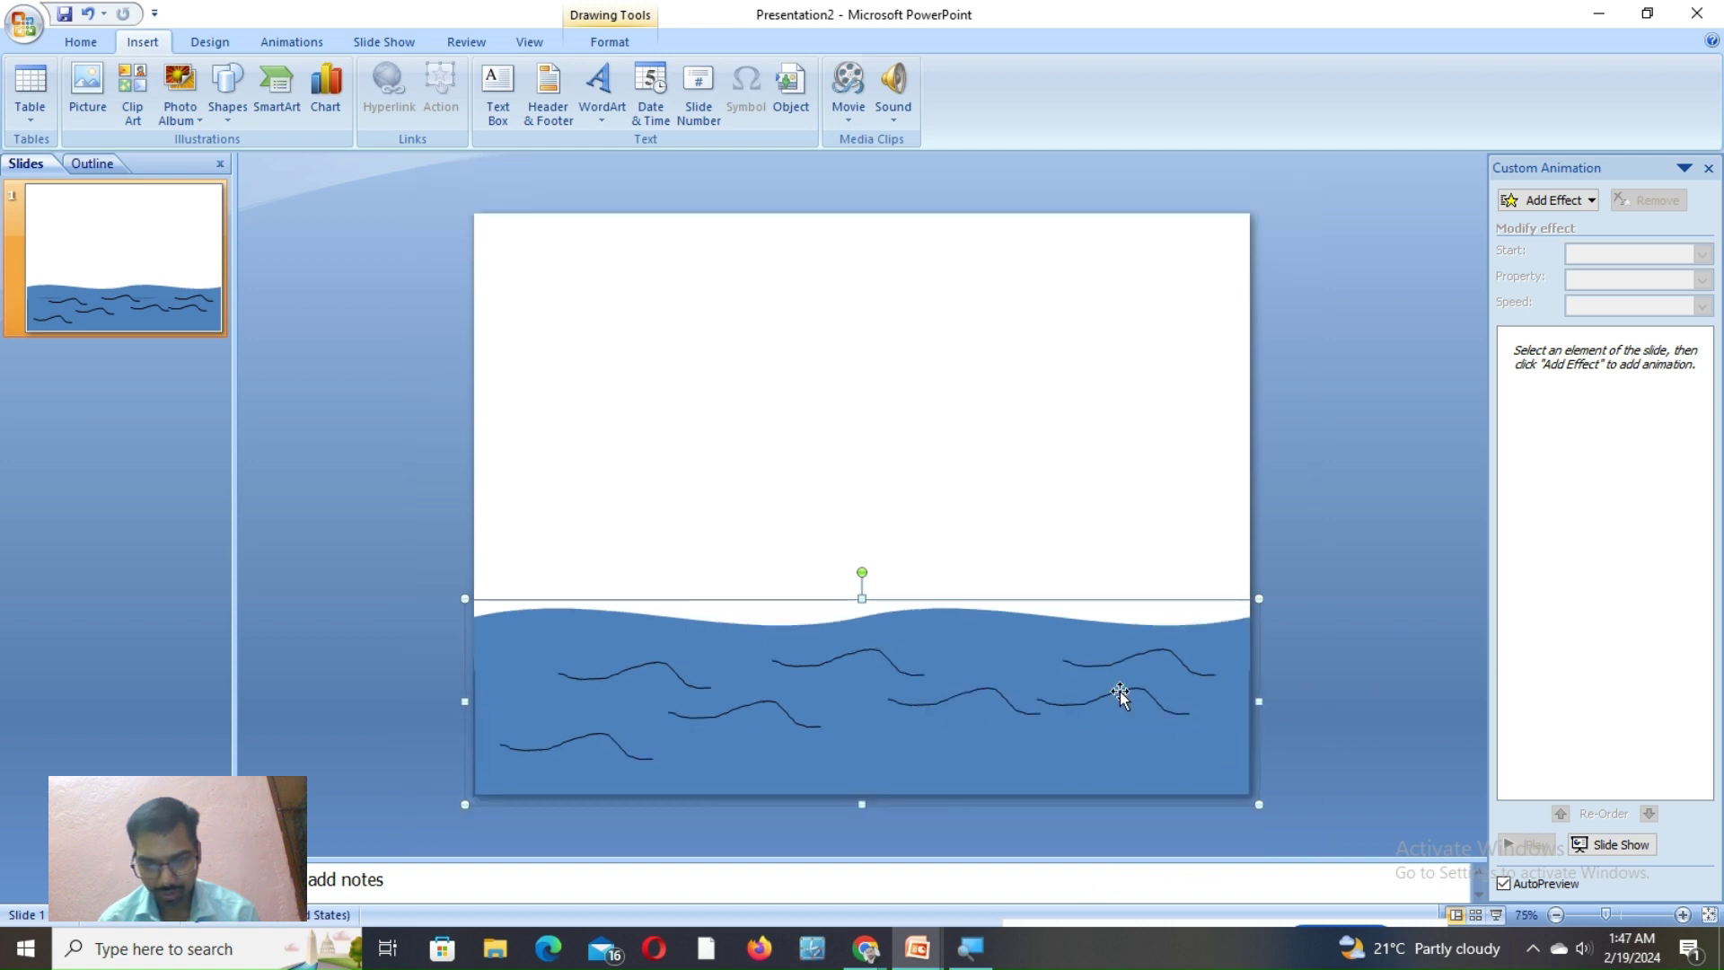
pyautogui.moveTo(768, 653); pyautogui.dragTo(1197, 653)
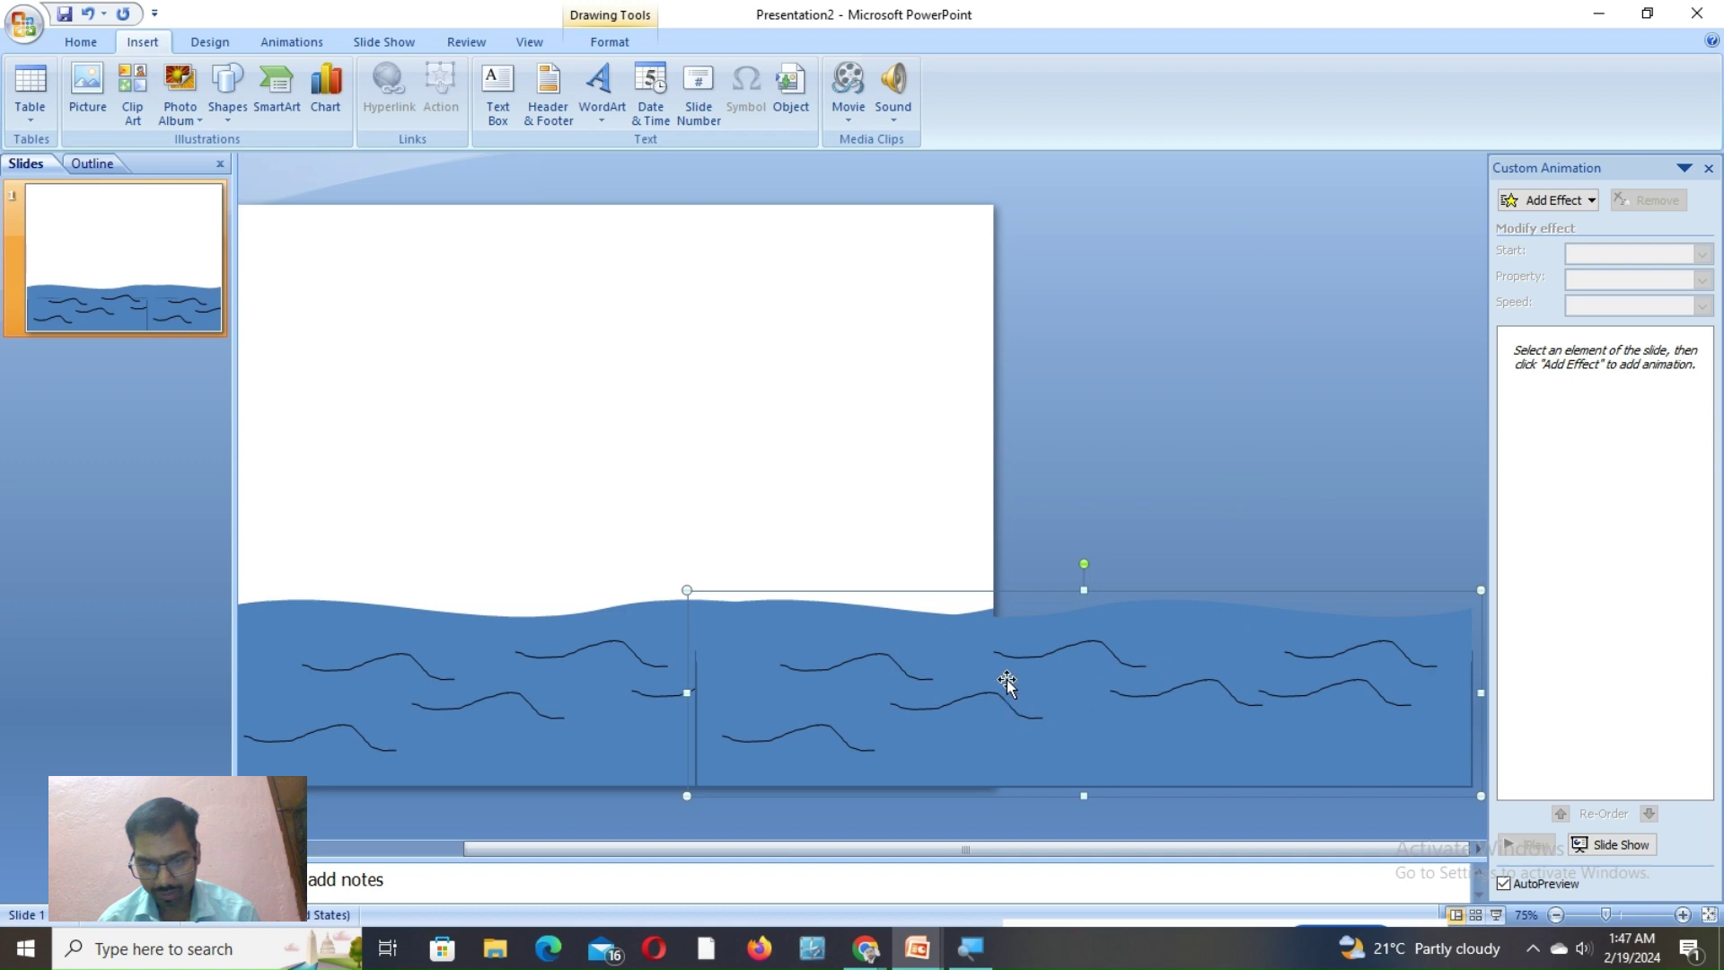
pyautogui.moveTo(984, 653); pyautogui.dragTo(1285, 647)
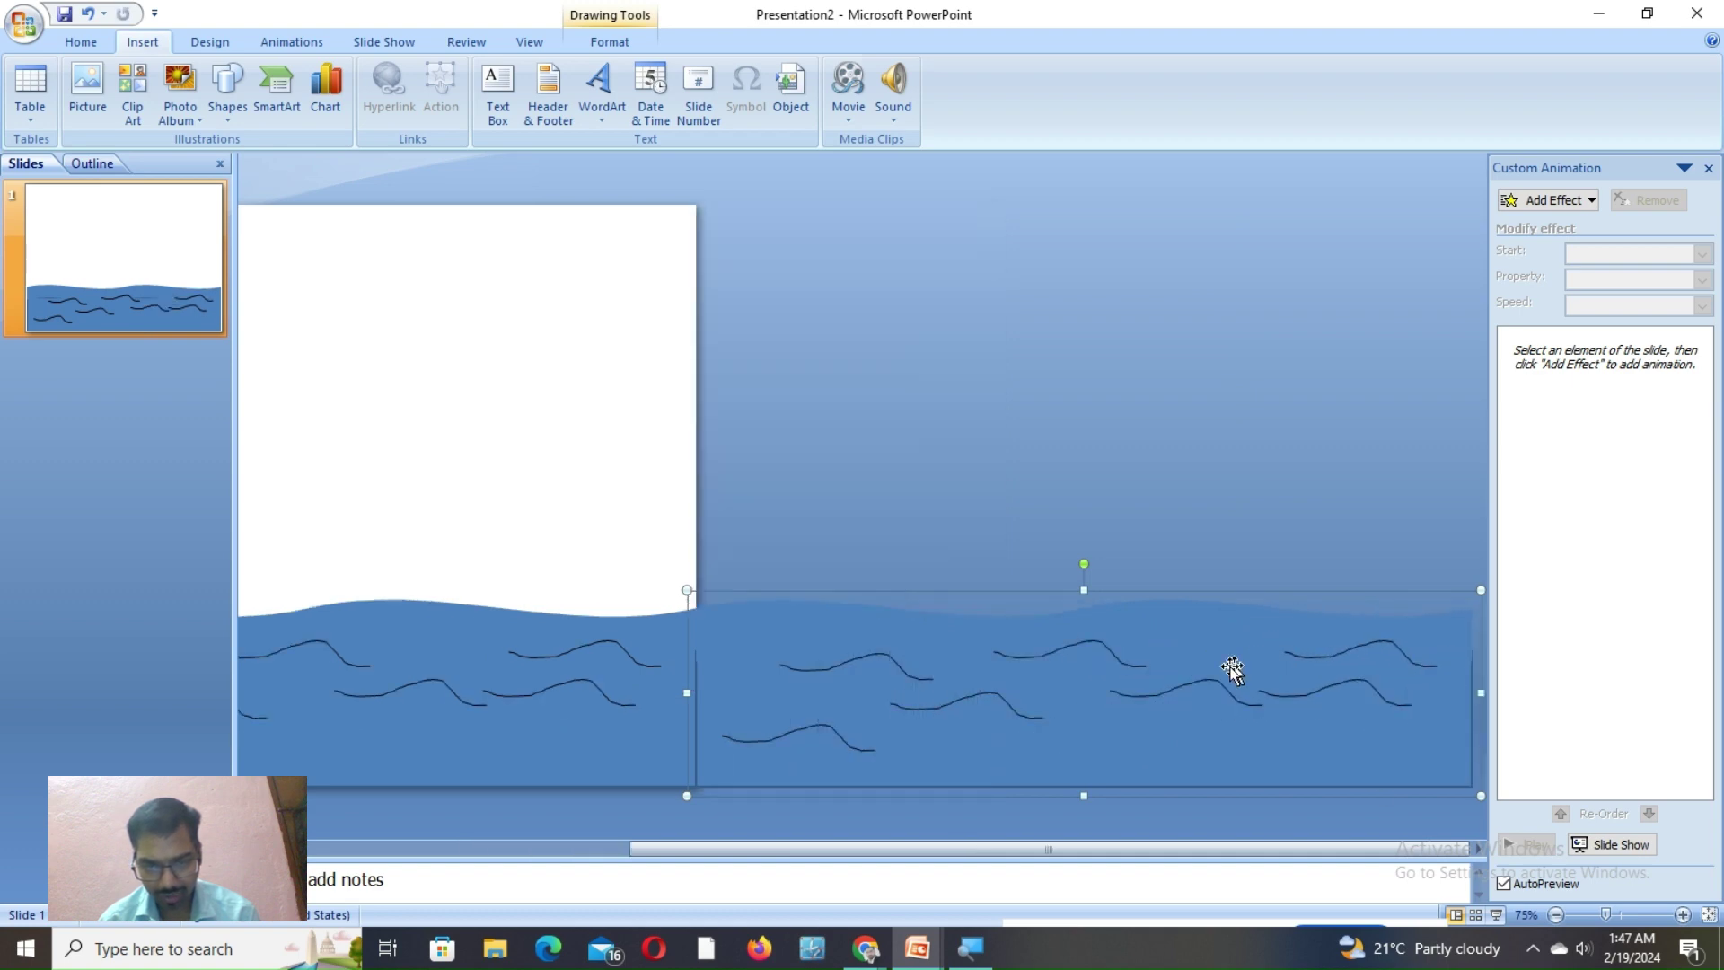
# Group the original and duplicate sea groups into one wide sea strip
pyautogui.click(835, 535)
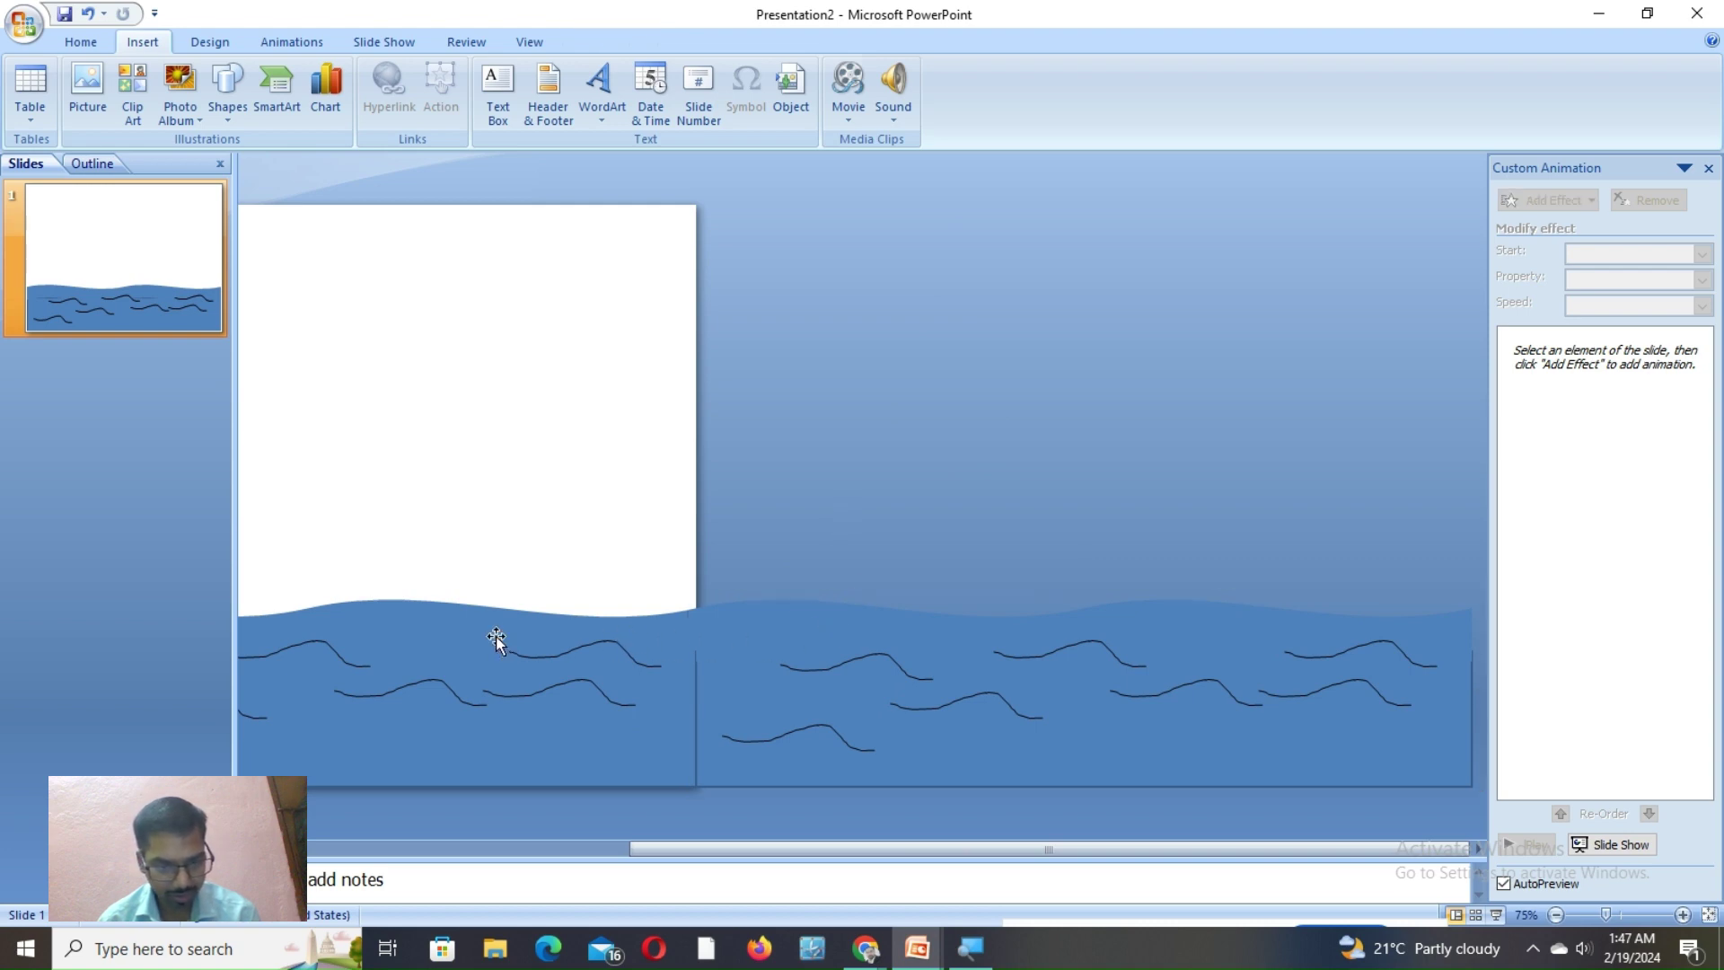
pyautogui.click(496, 638)
pyautogui.keyDown('shift'); pyautogui.click(768, 653); pyautogui.keyUp('shift')
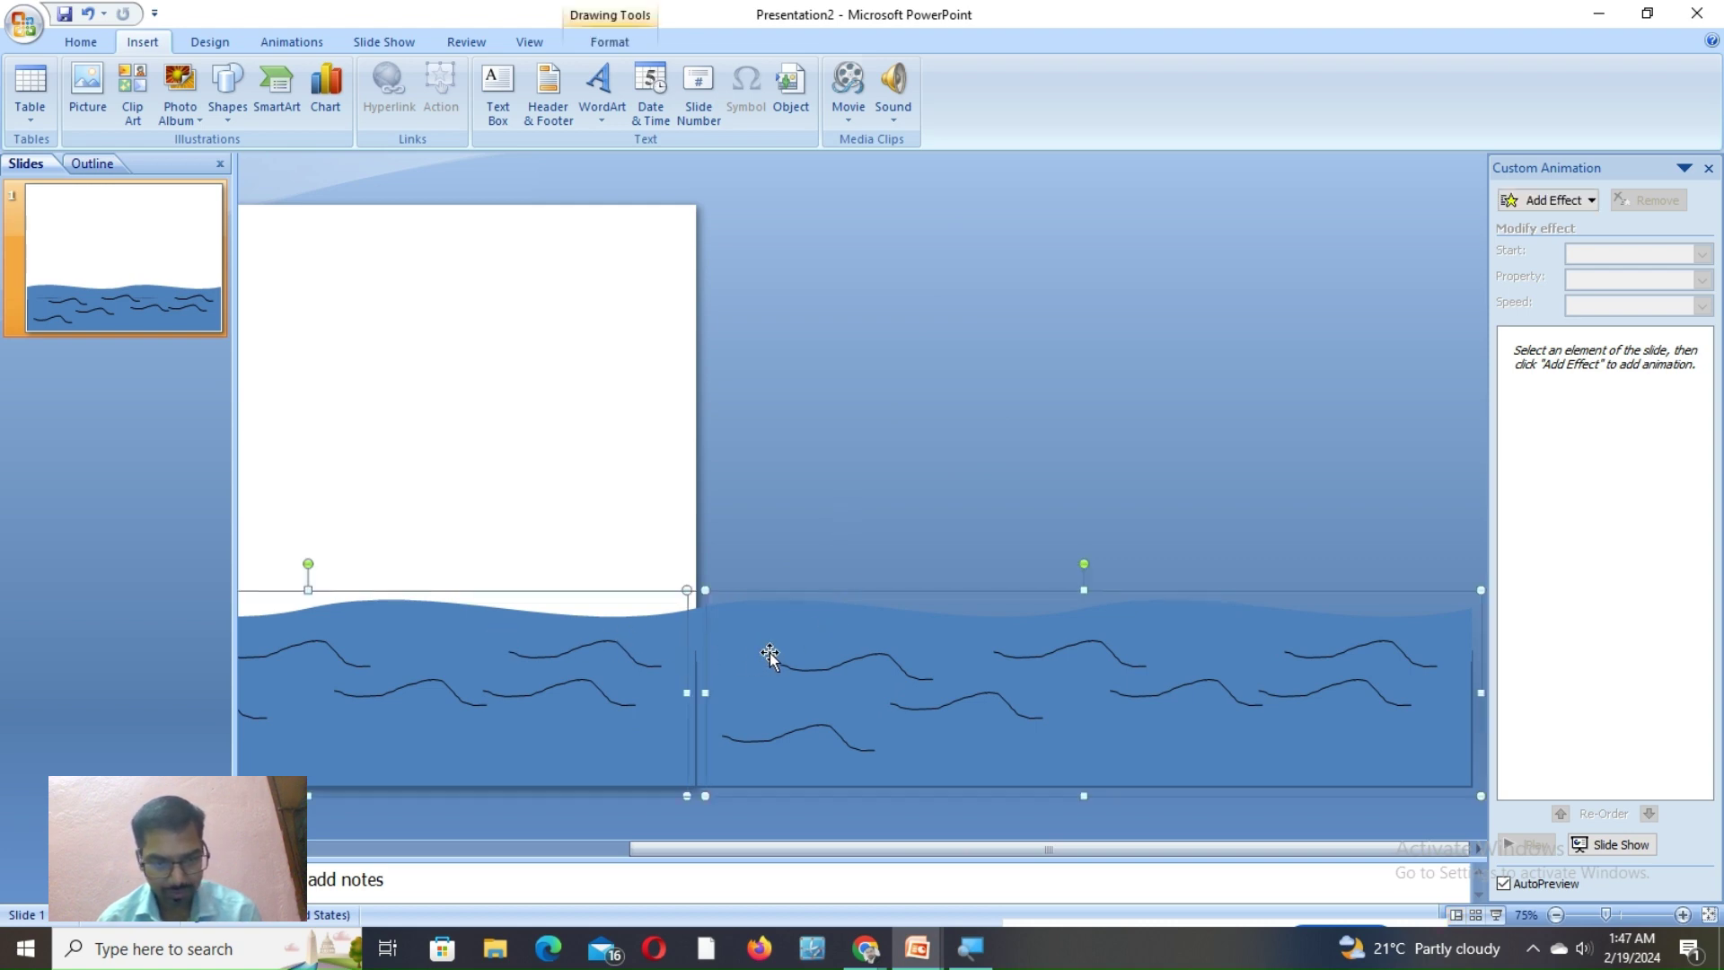
pyautogui.hotkey('ctrl', 'g')
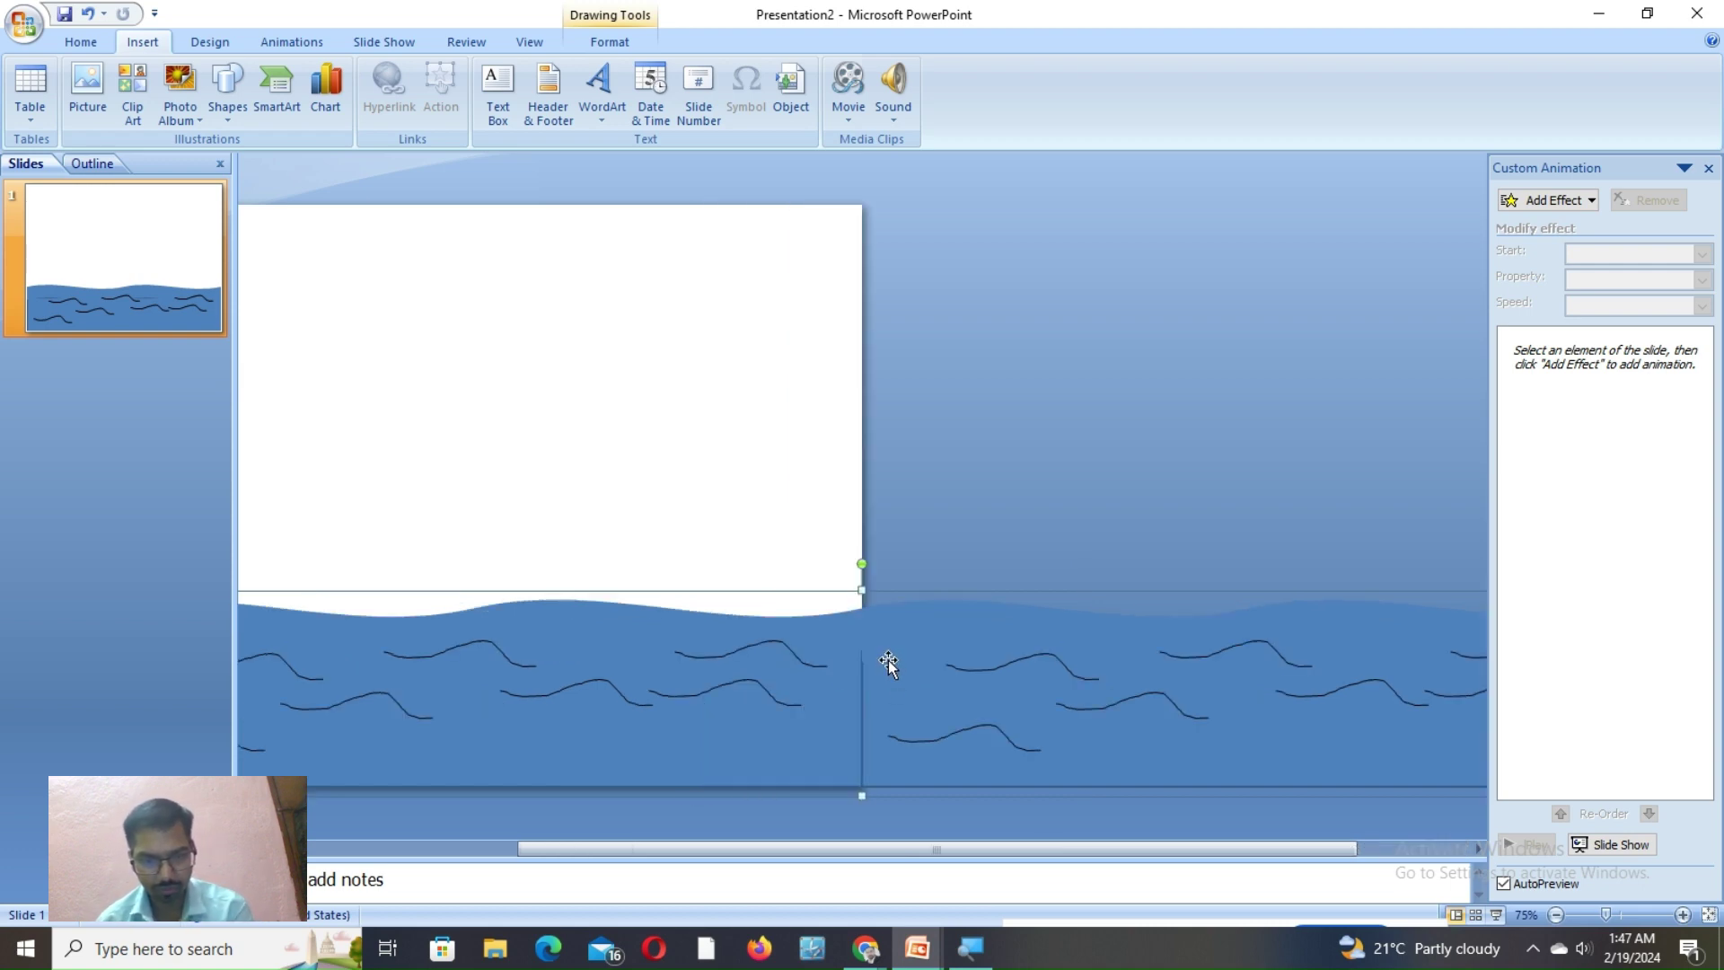
pyautogui.moveTo(862, 849); pyautogui.dragTo(650, 848)
pyautogui.click(228, 90)
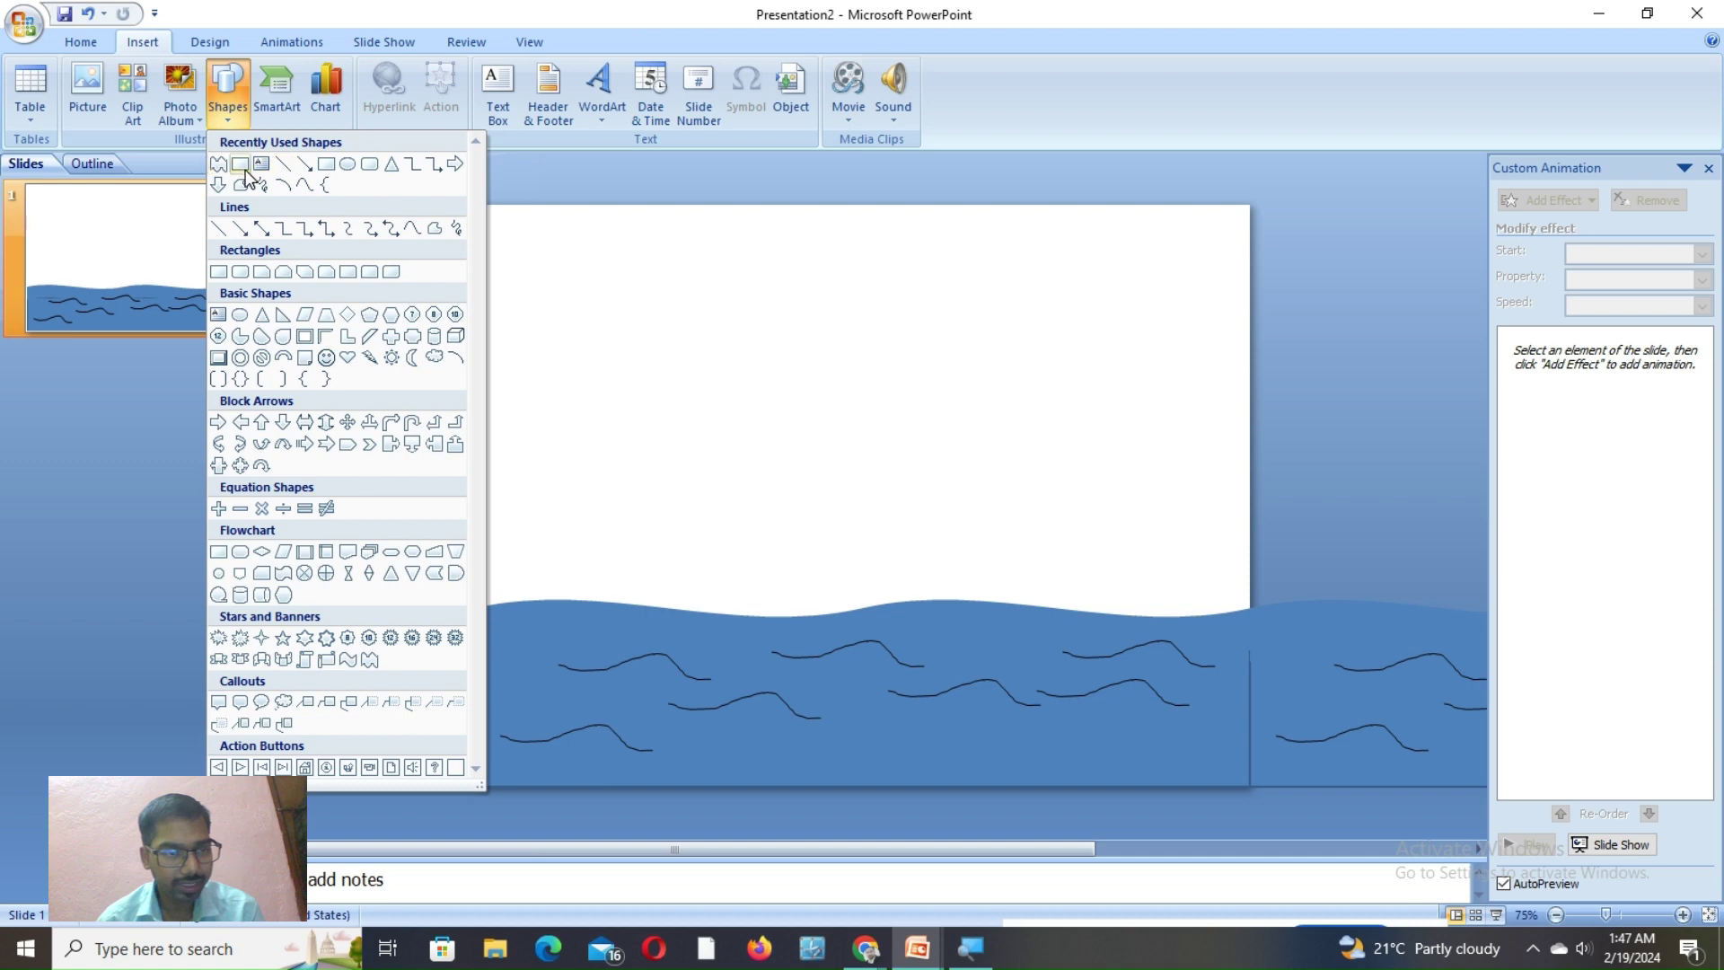
pyautogui.click(240, 164)
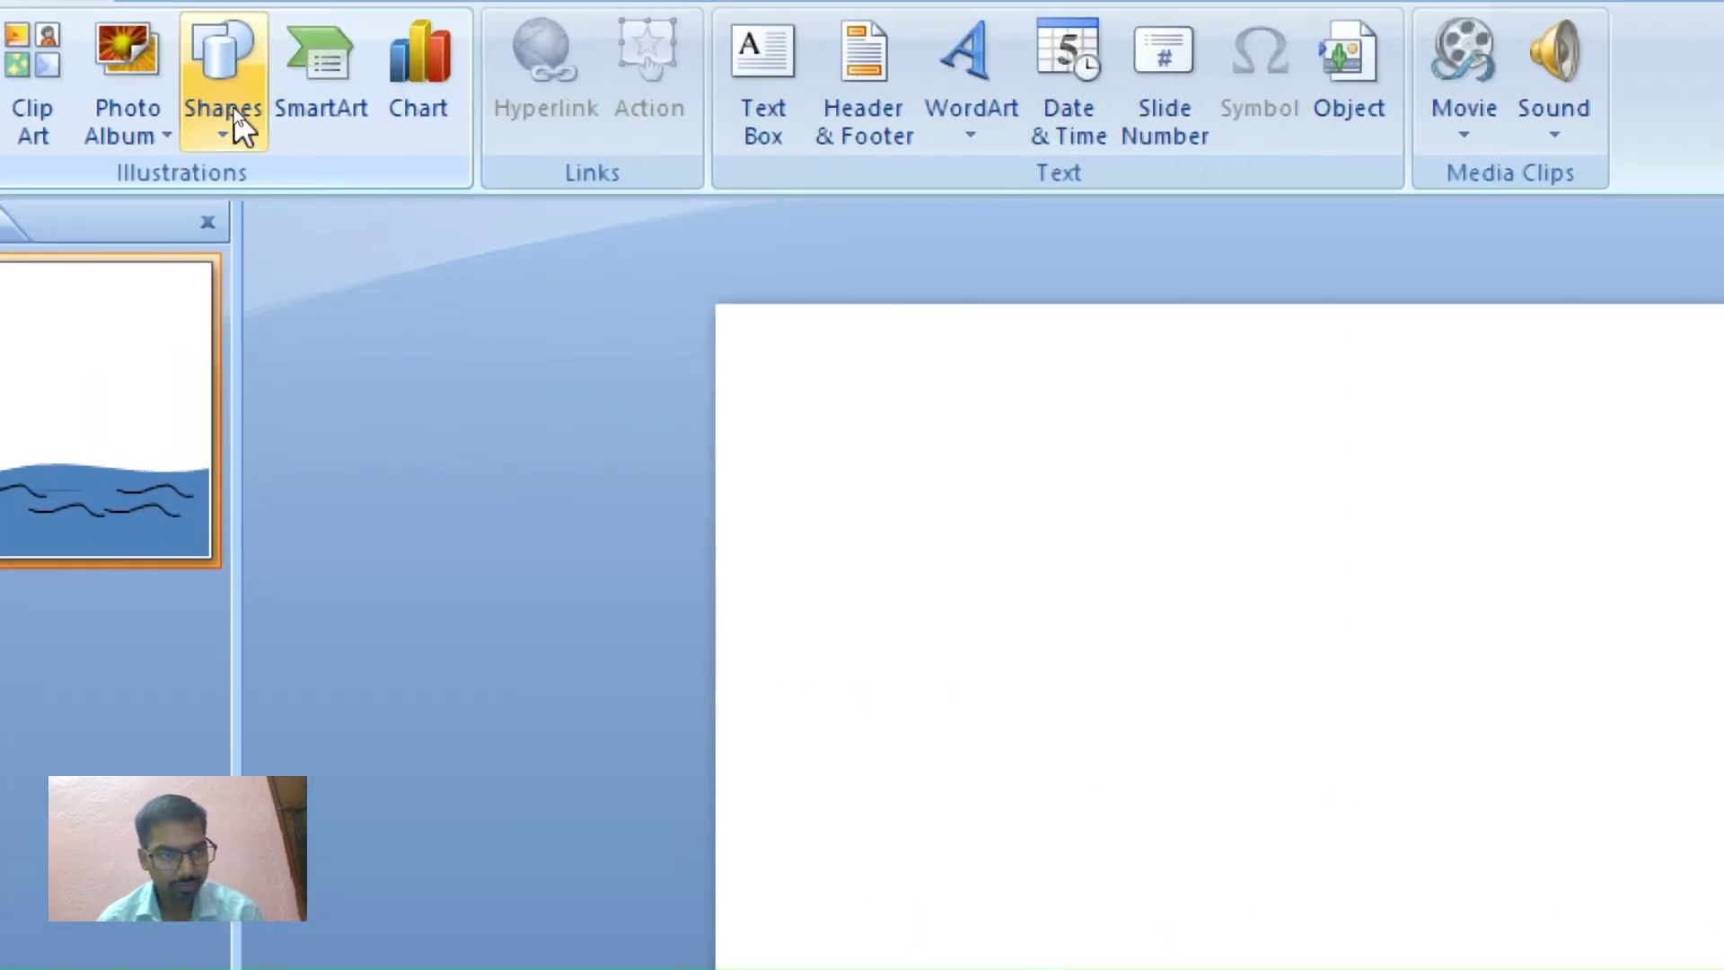
# Draw a rectangle over the sky area, fill it pale blue, and send it to the back
pyautogui.click(233, 107)
pyautogui.click(245, 224)
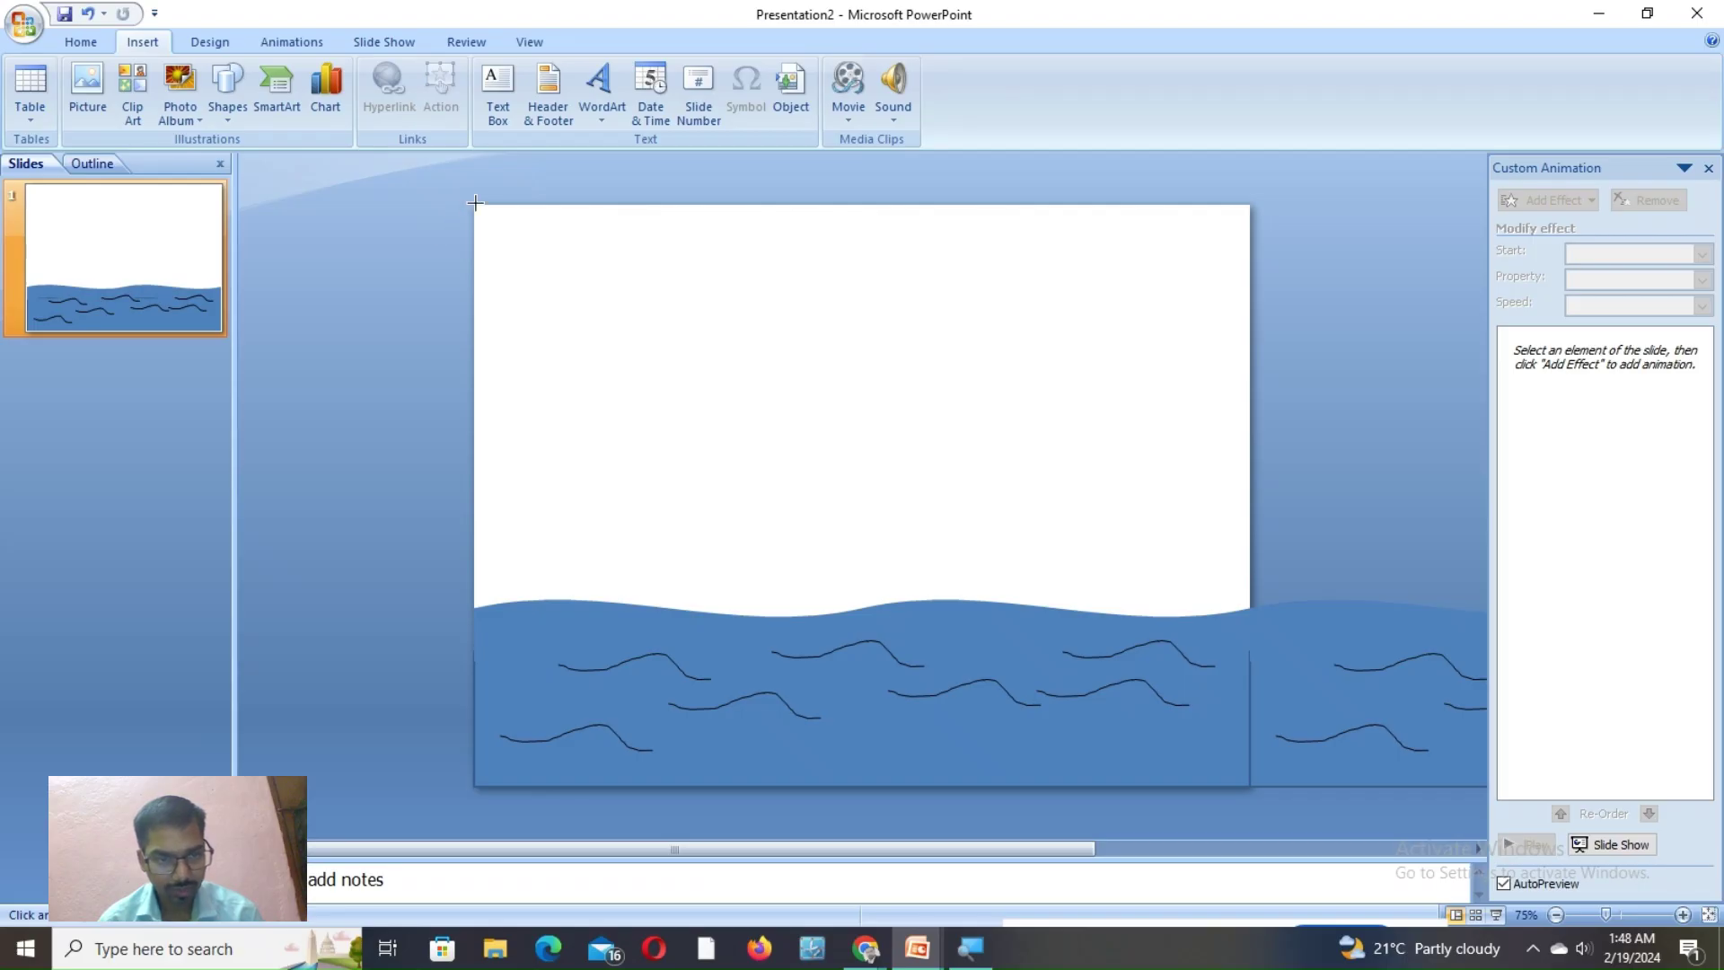
pyautogui.moveTo(475, 203)
pyautogui.mouseDown()
pyautogui.moveTo(1145, 549)
pyautogui.moveTo(1250, 625)
pyautogui.mouseUp()
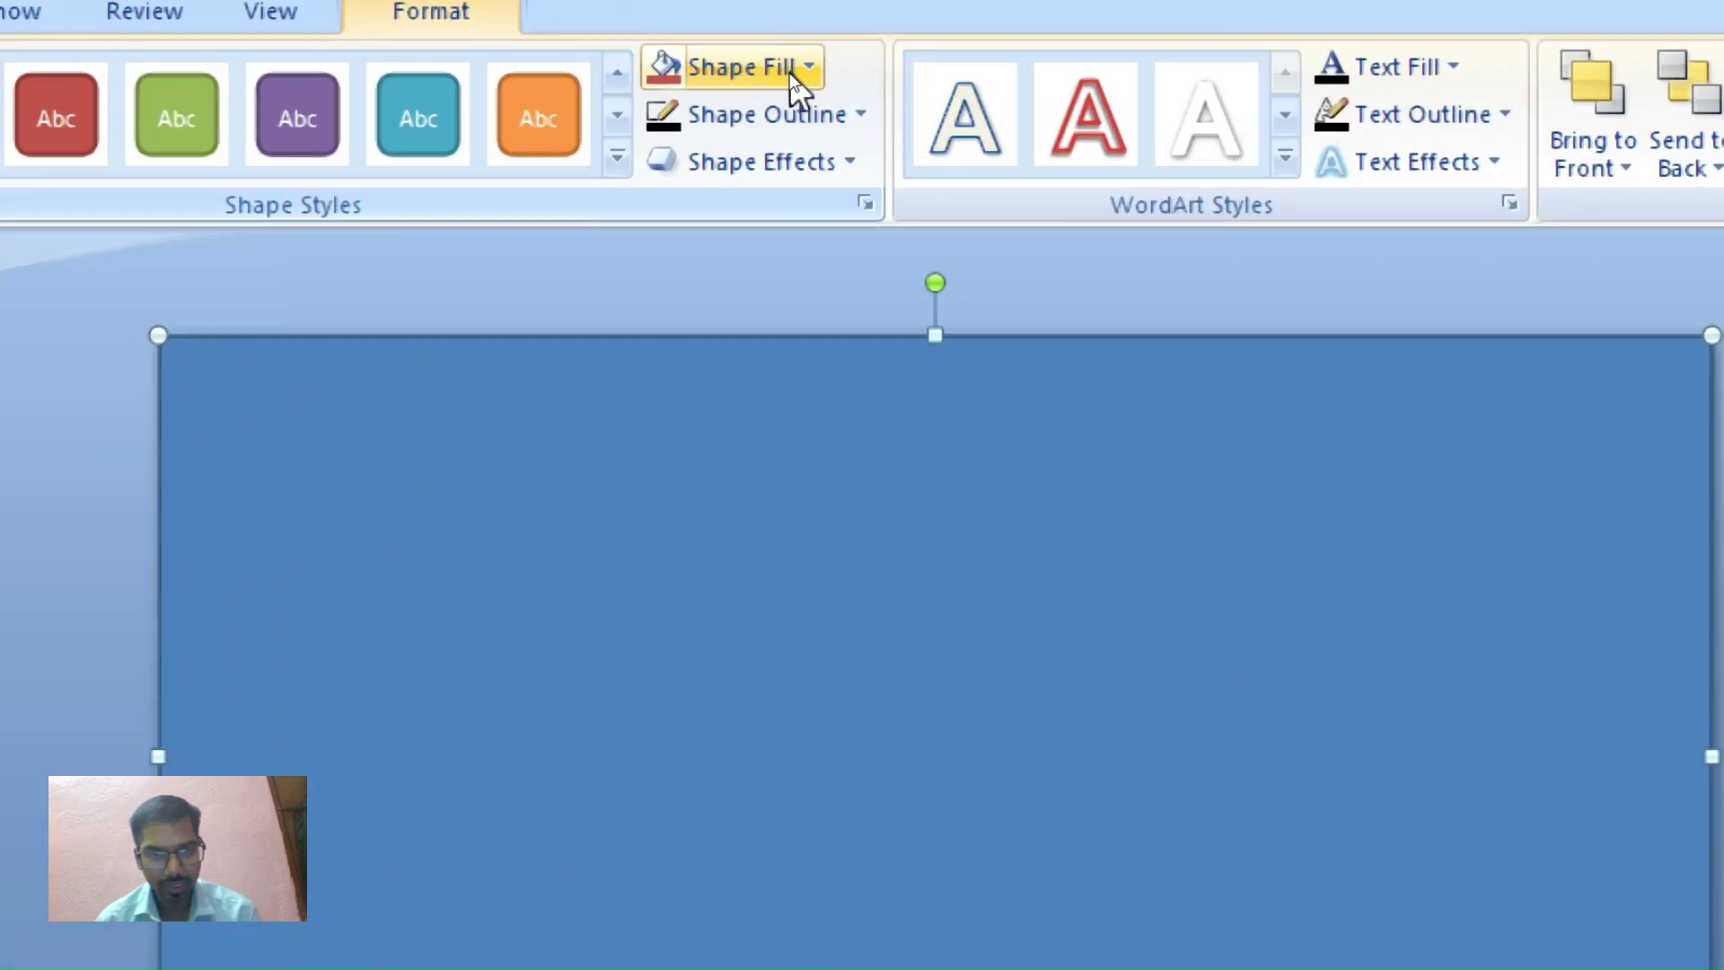
pyautogui.click(794, 71)
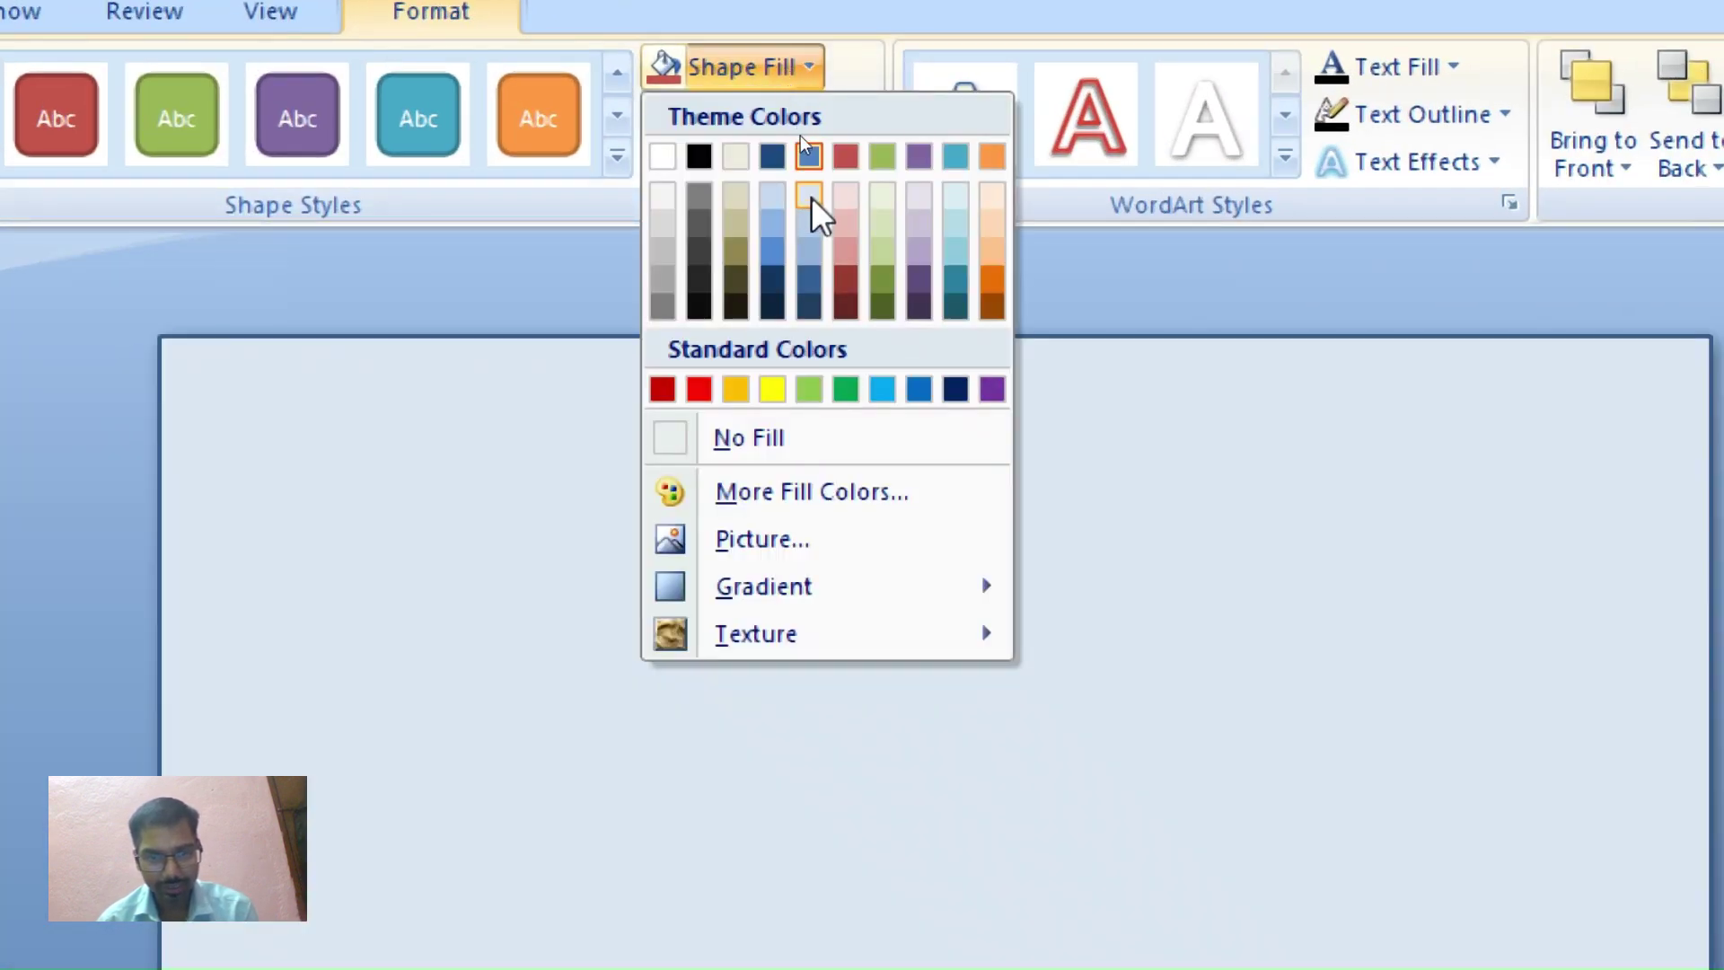
pyautogui.click(811, 196)
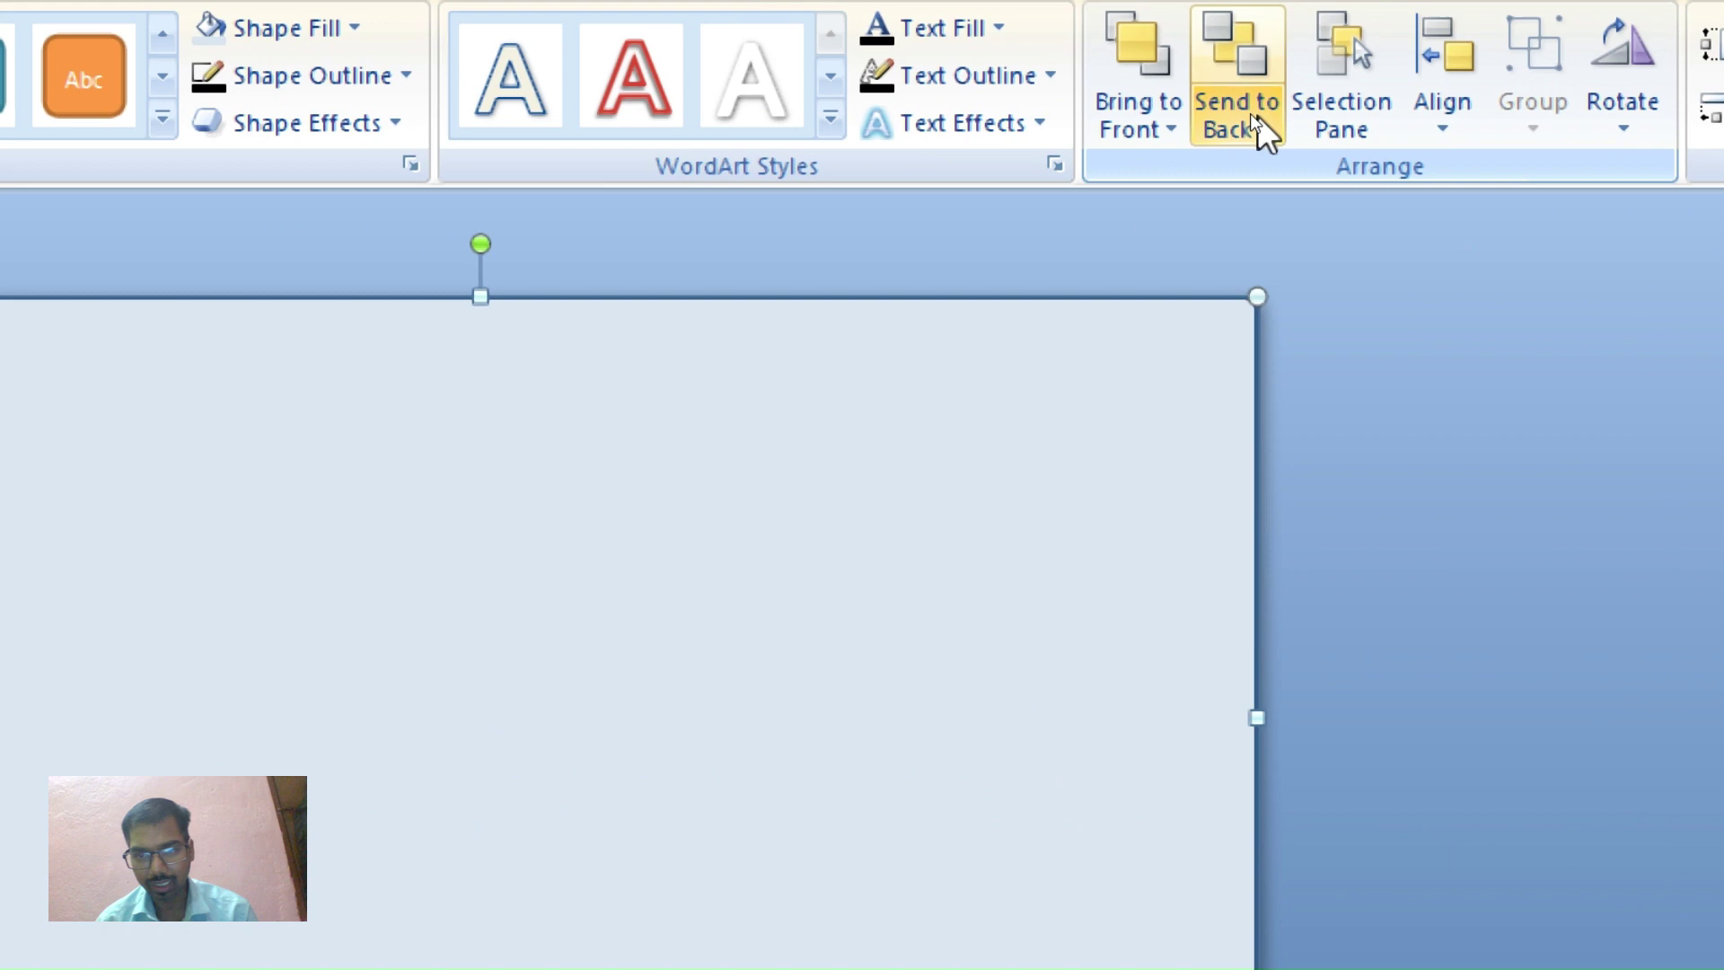
pyautogui.click(1248, 114)
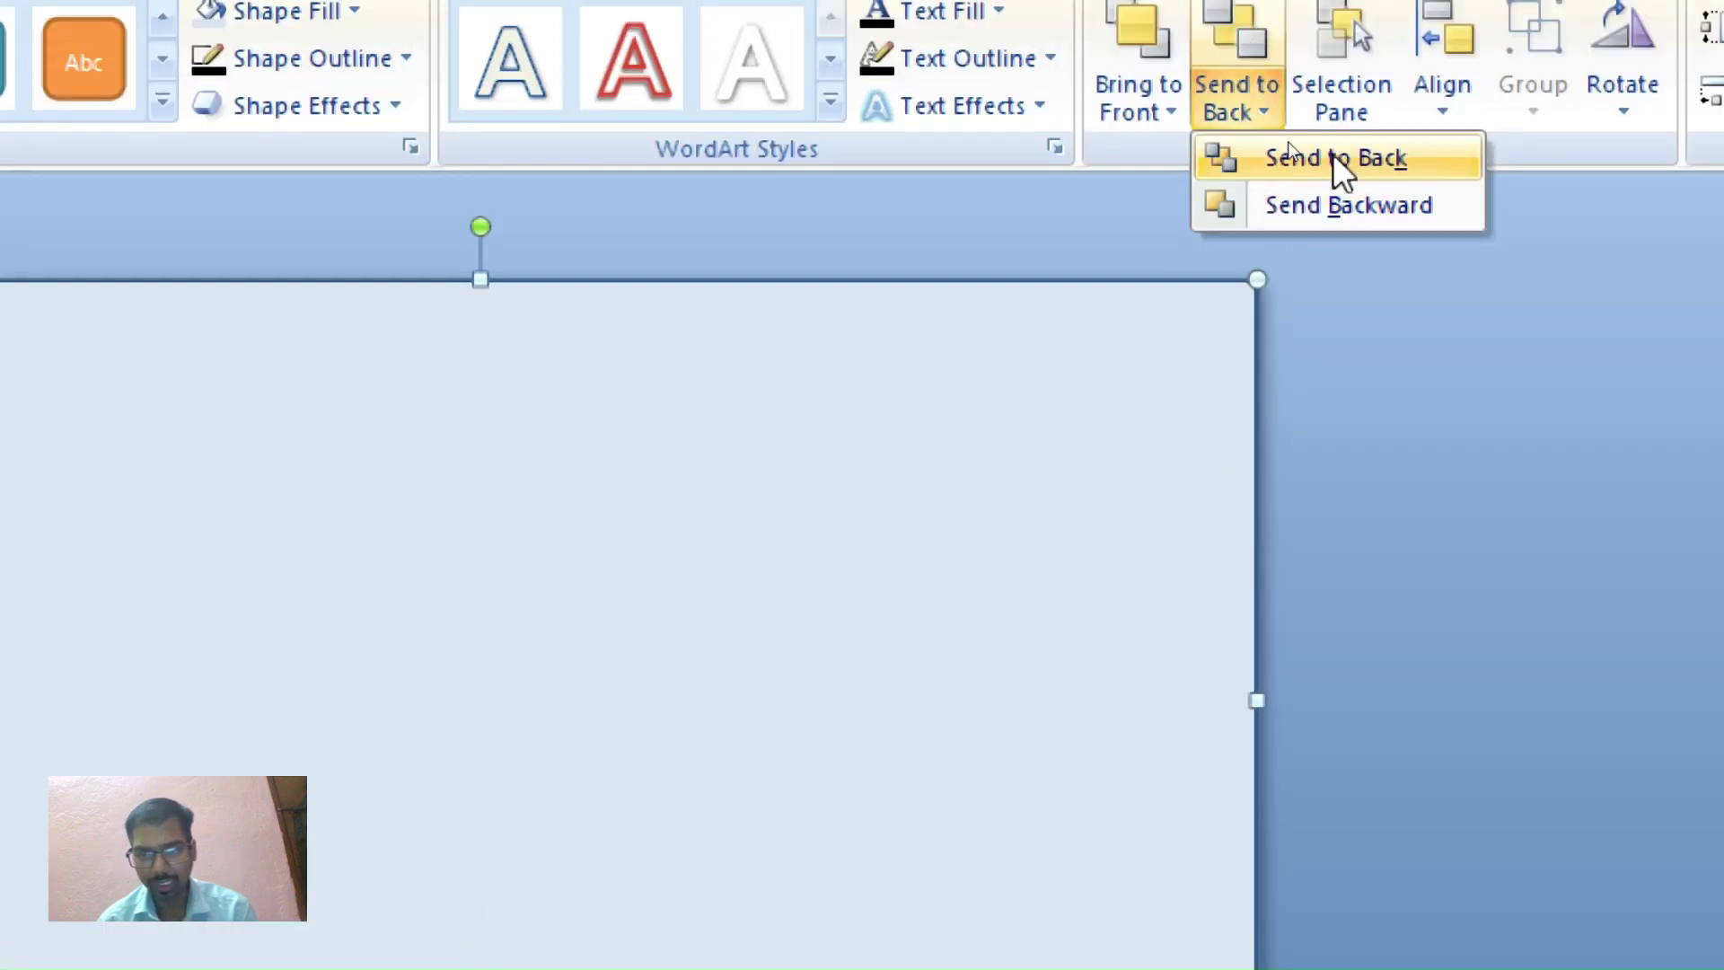
pyautogui.click(1332, 154)
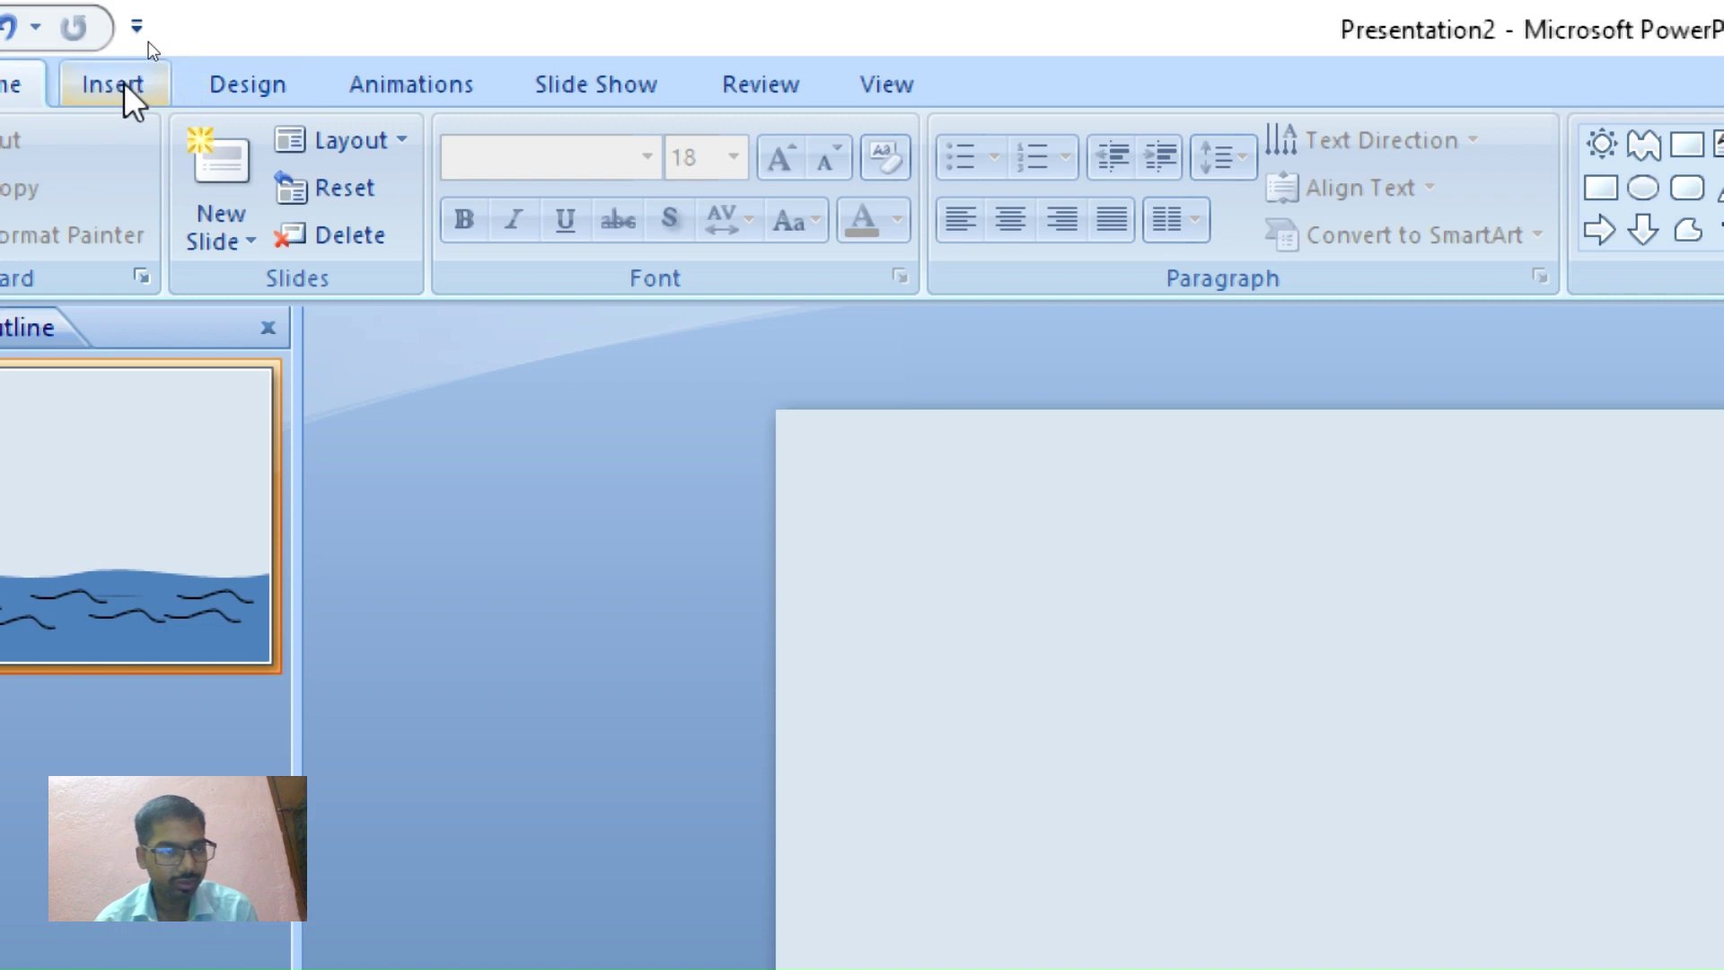
# Draw an oval circle in the upper-left sky
pyautogui.click(149, 42)
pyautogui.click(306, 211)
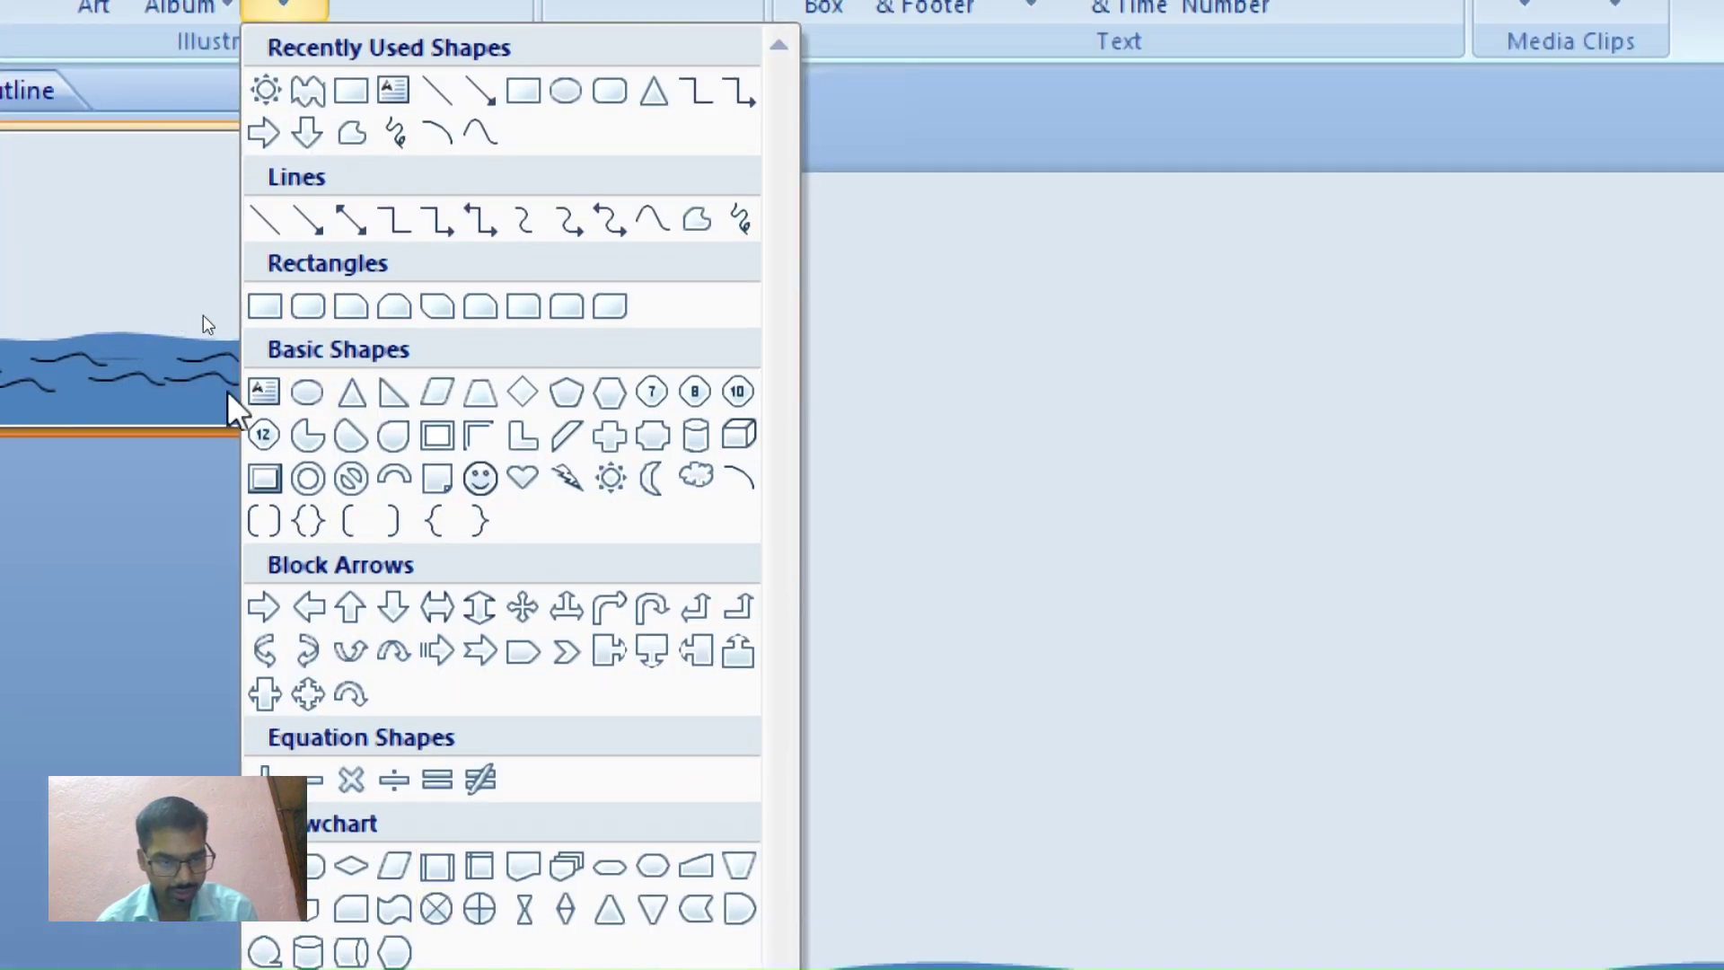
pyautogui.click(307, 391)
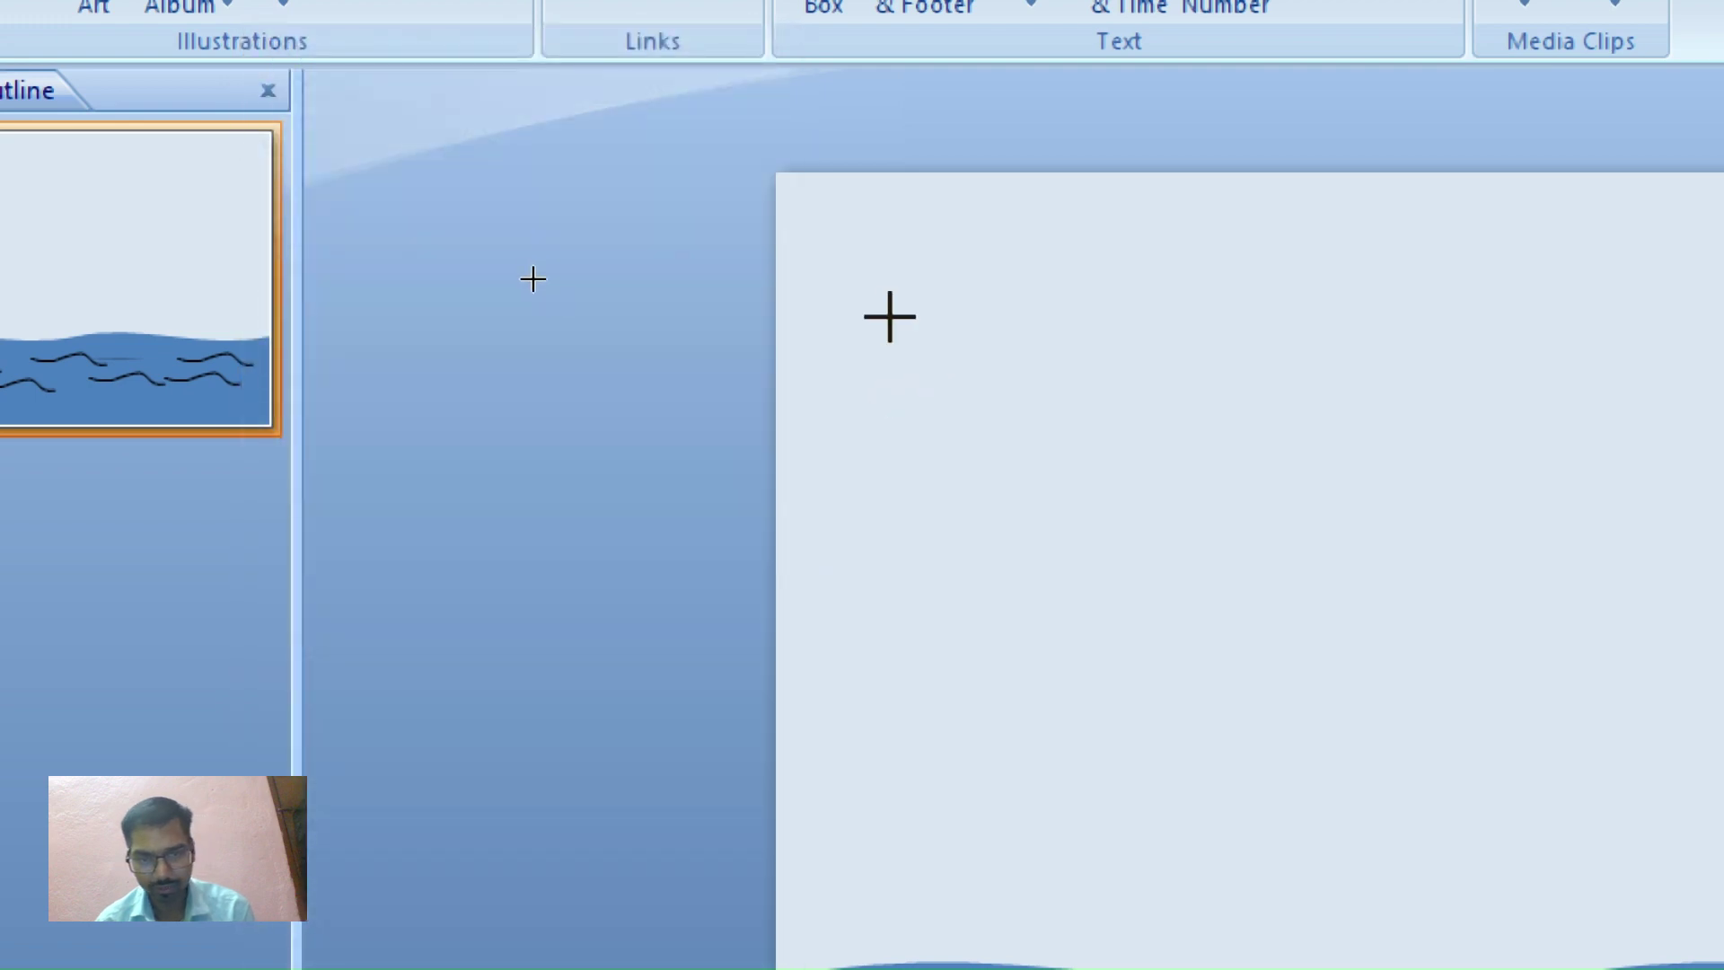
pyautogui.moveTo(879, 314)
pyautogui.mouseDown()
pyautogui.moveTo(1082, 513)
pyautogui.moveTo(1037, 419)
pyautogui.moveTo(1082, 495)
pyautogui.mouseUp()
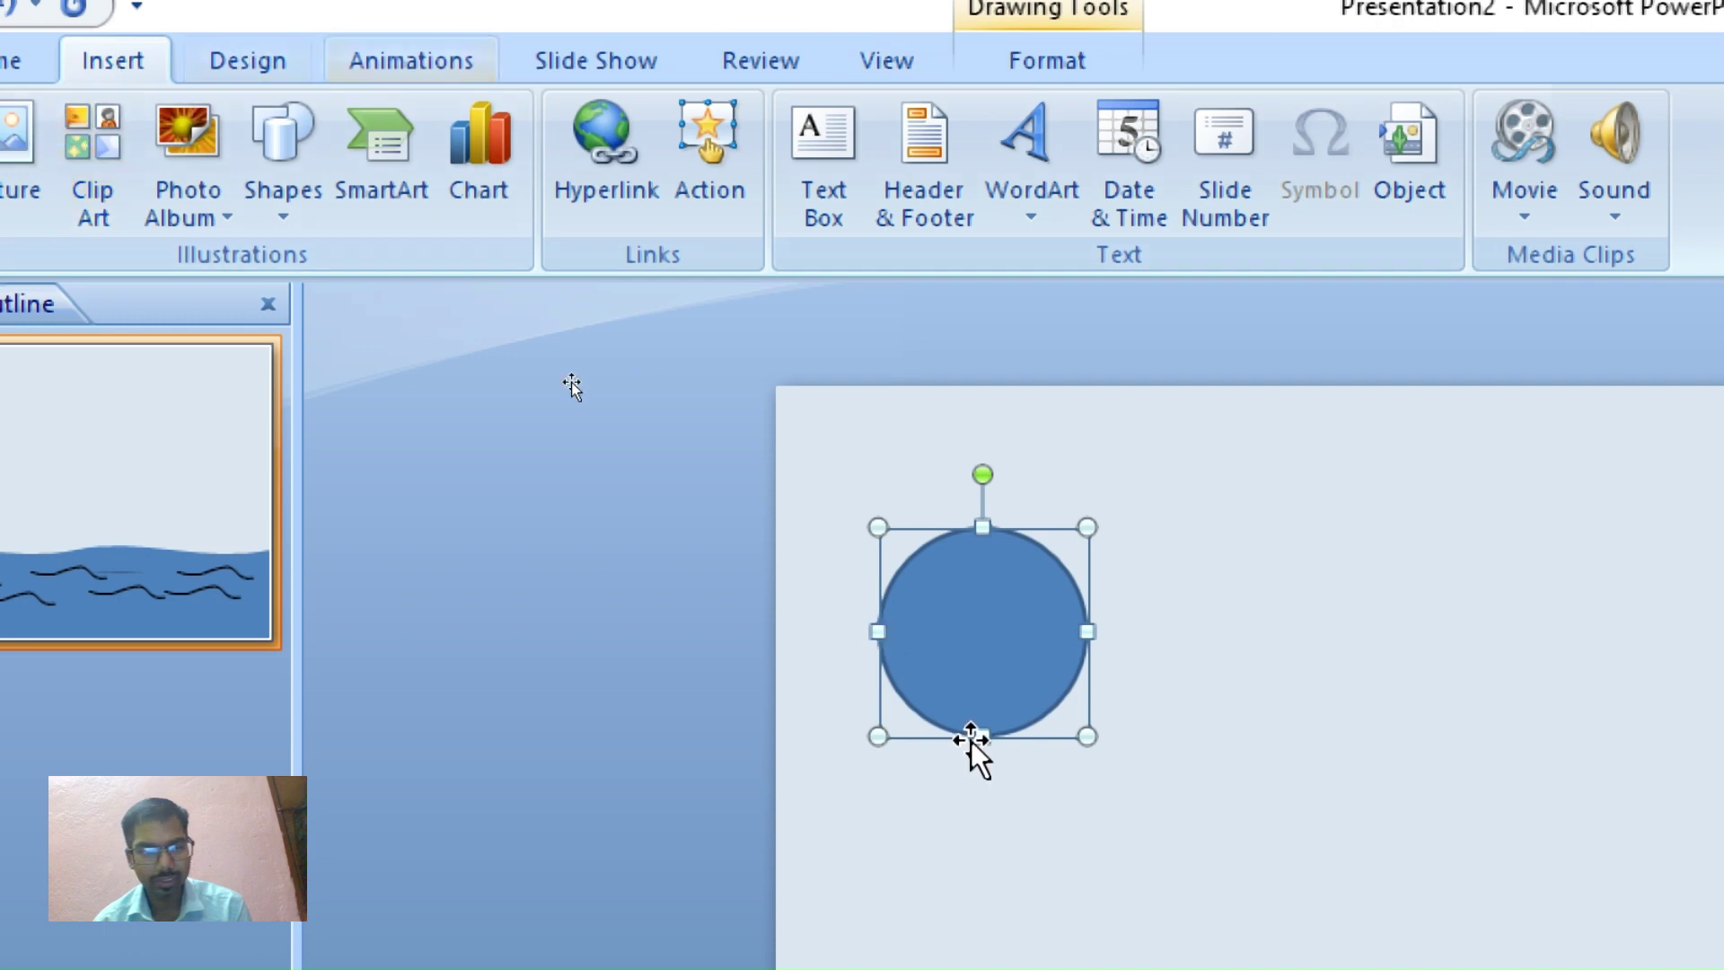
# Fill the circle yellow, remove its outline, and nudge it up and left
pyautogui.doubleClick(1013, 652)
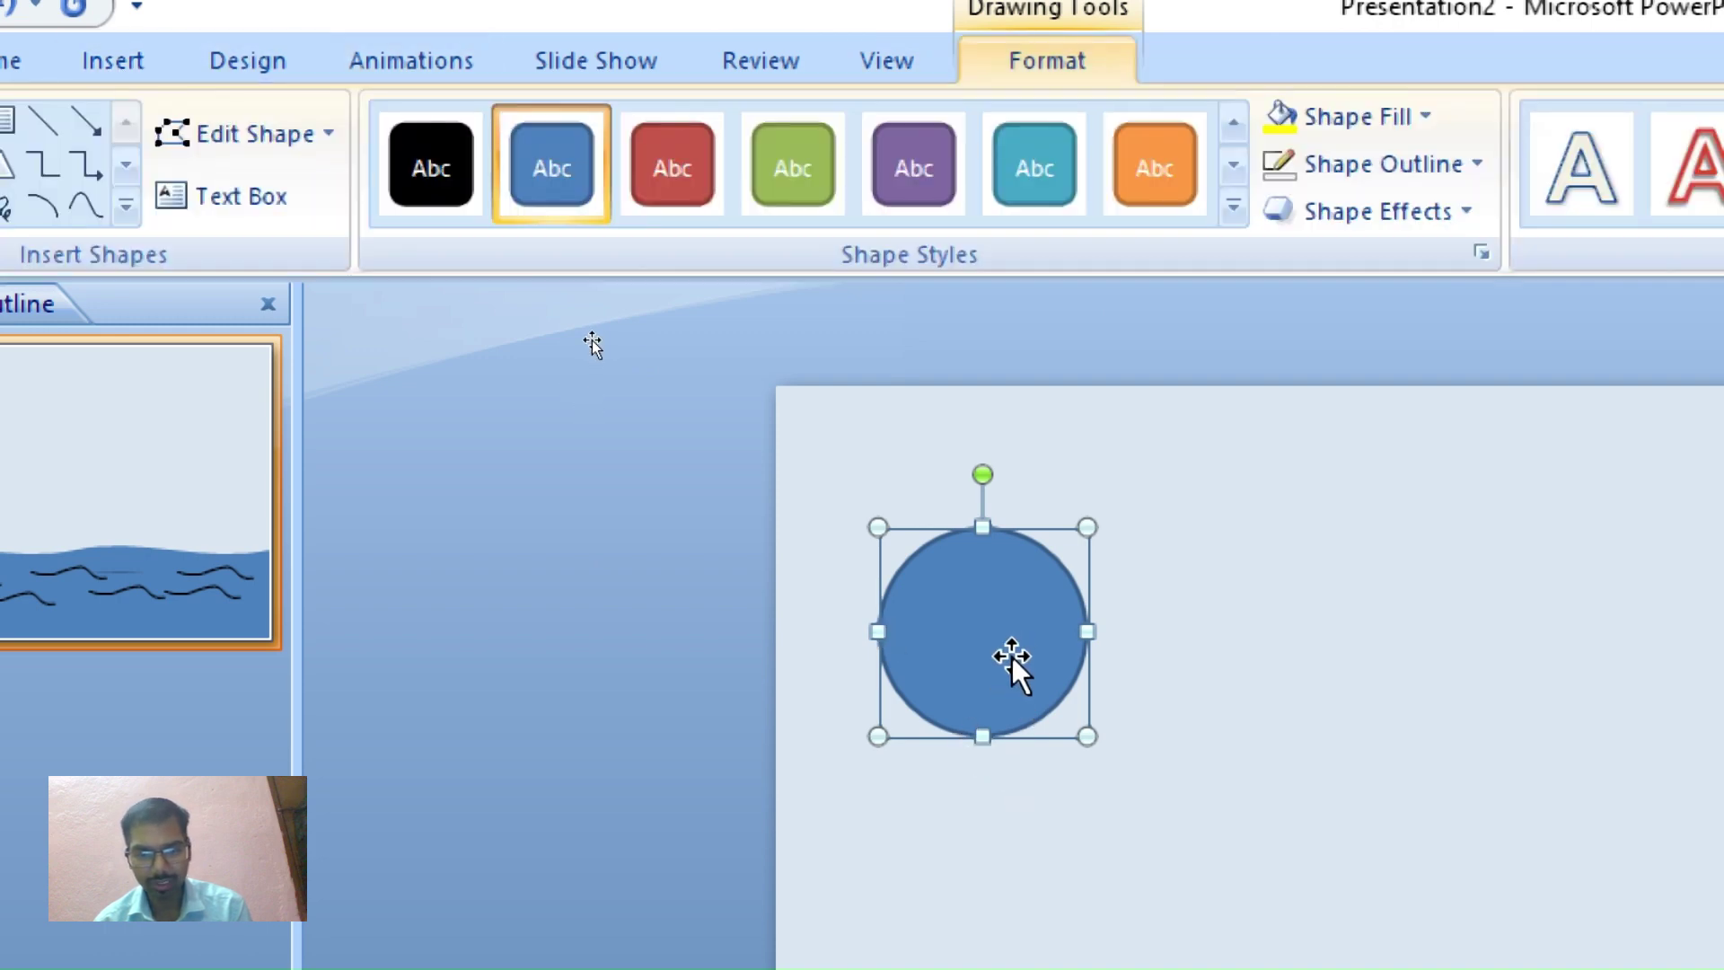
pyautogui.click(1421, 112)
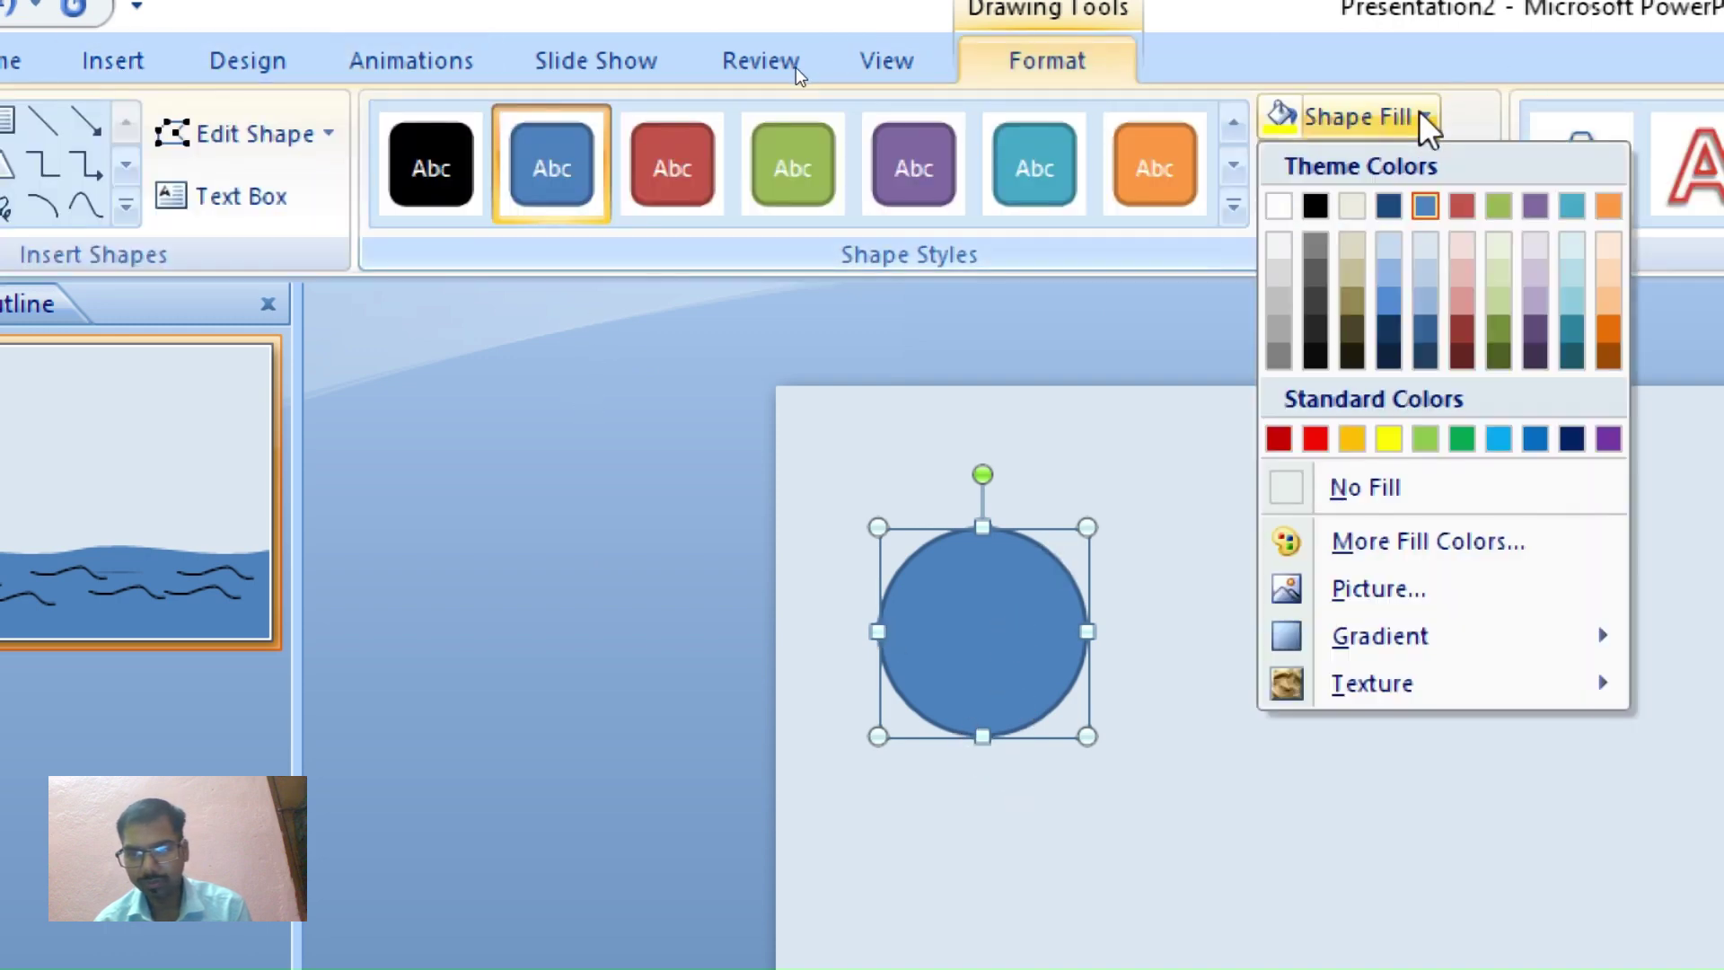
pyautogui.click(1388, 440)
pyautogui.click(1354, 165)
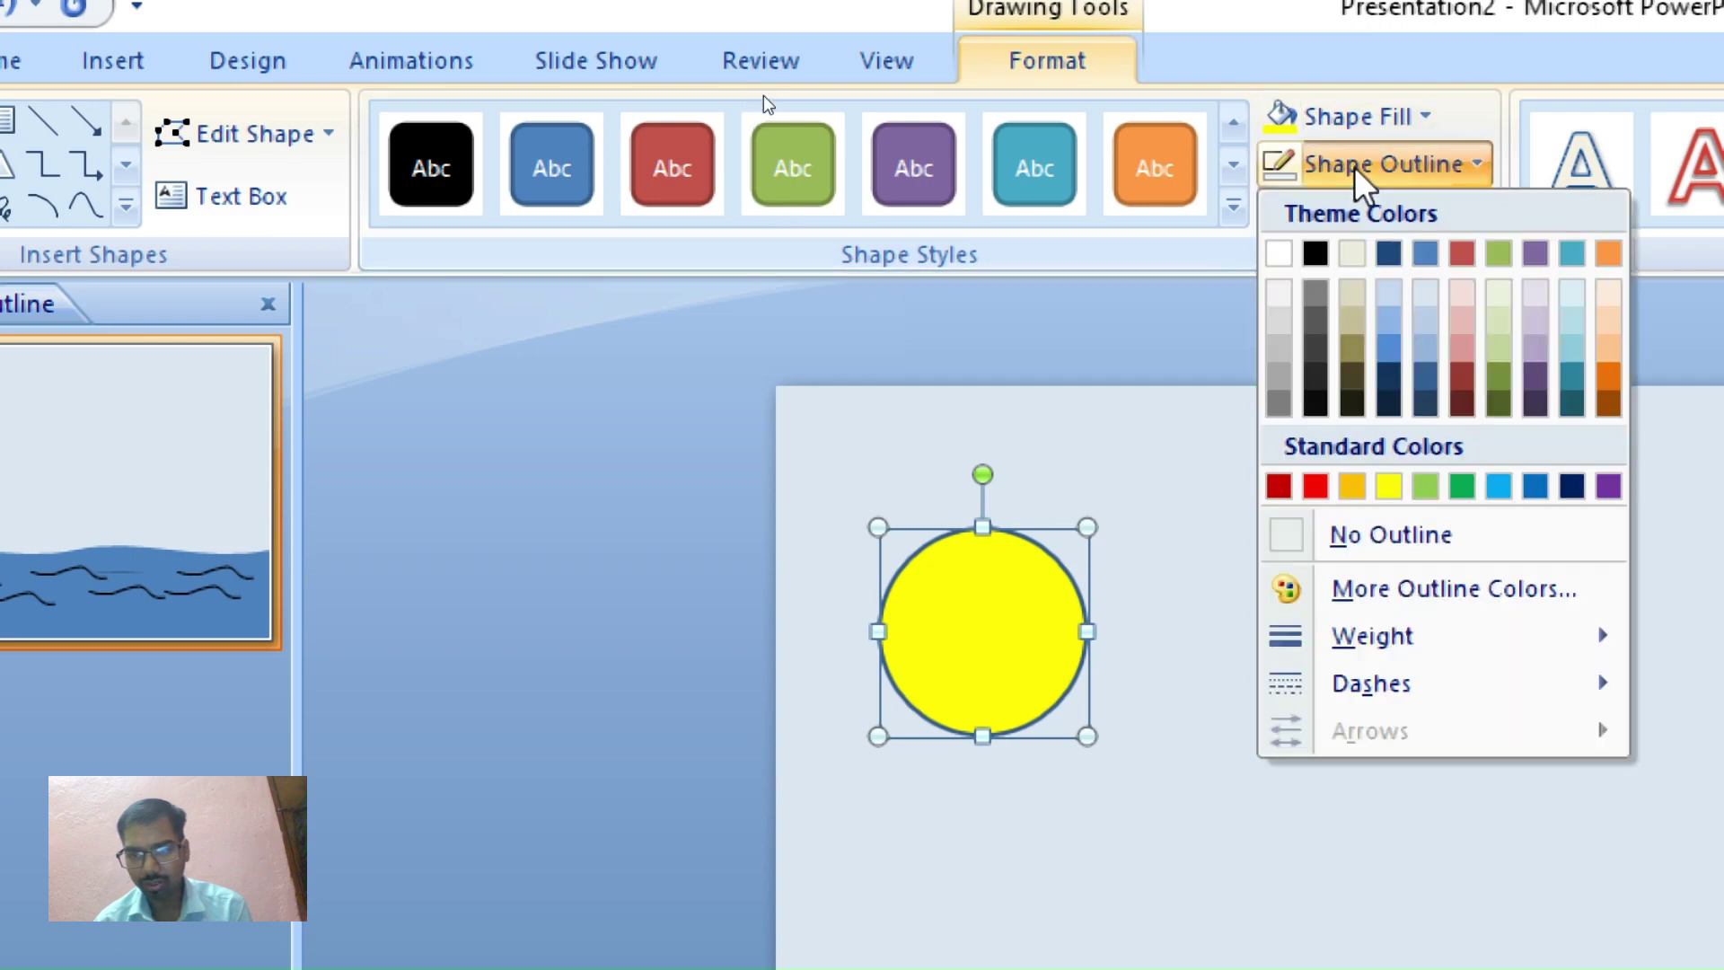
pyautogui.click(1382, 537)
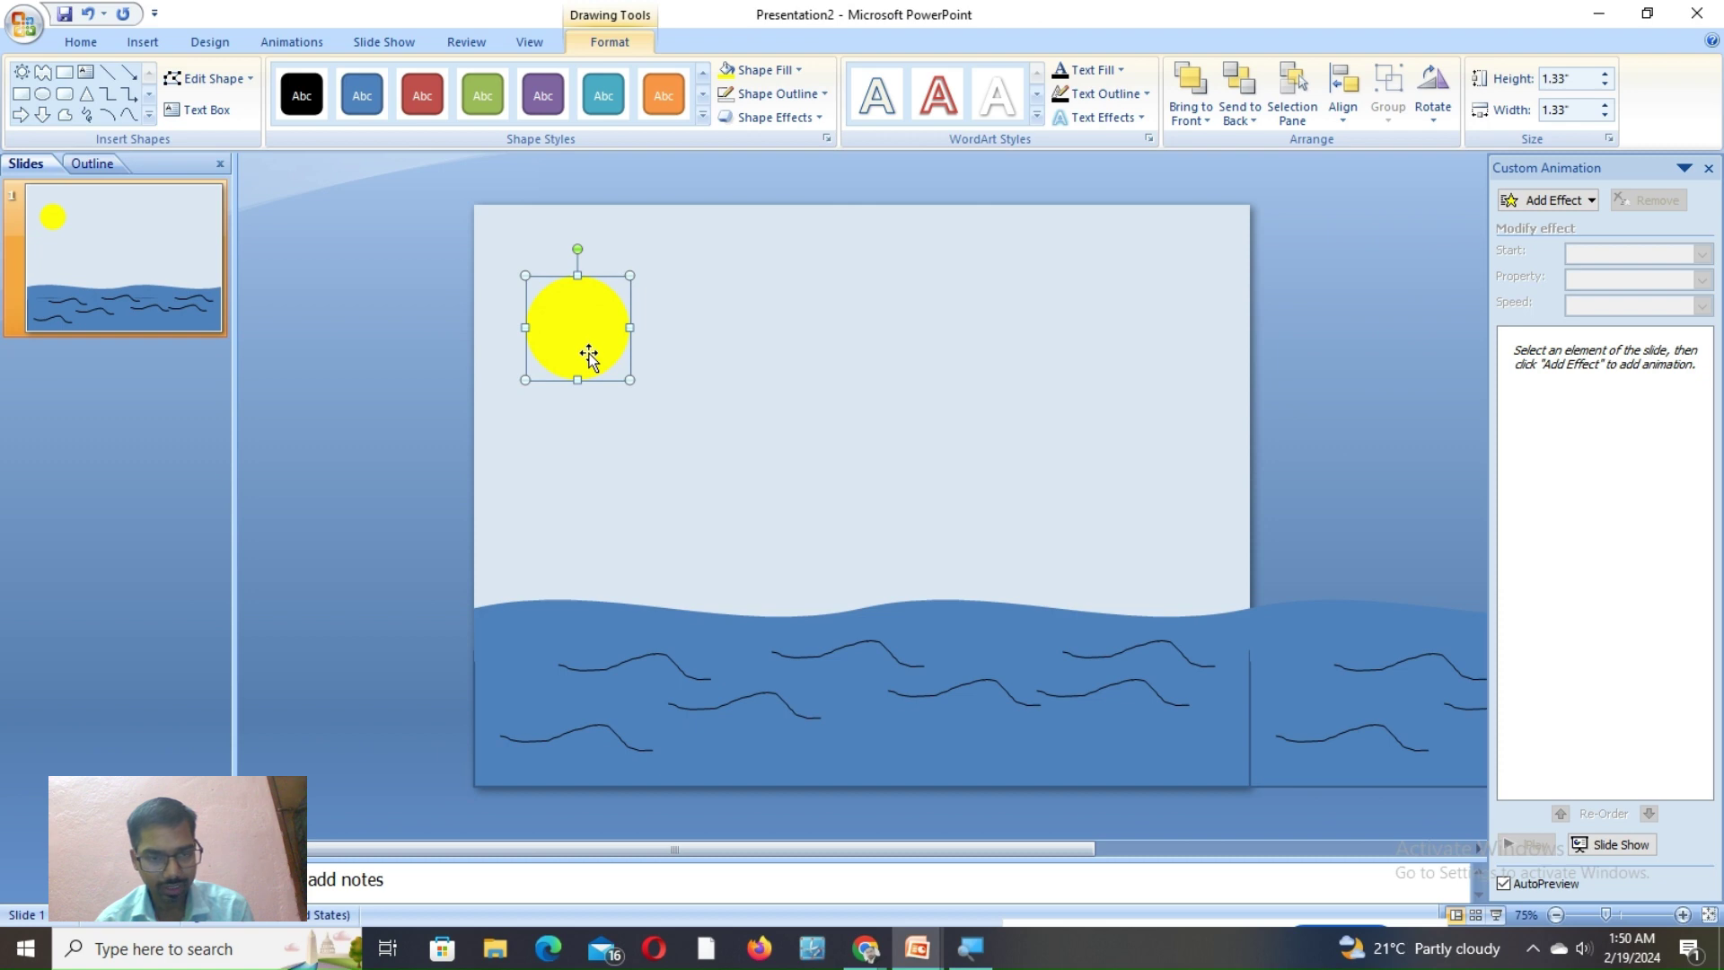
pyautogui.moveTo(584, 348)
pyautogui.mouseDown()
pyautogui.moveTo(578, 322)
pyautogui.moveTo(611, 329)
pyautogui.mouseUp()
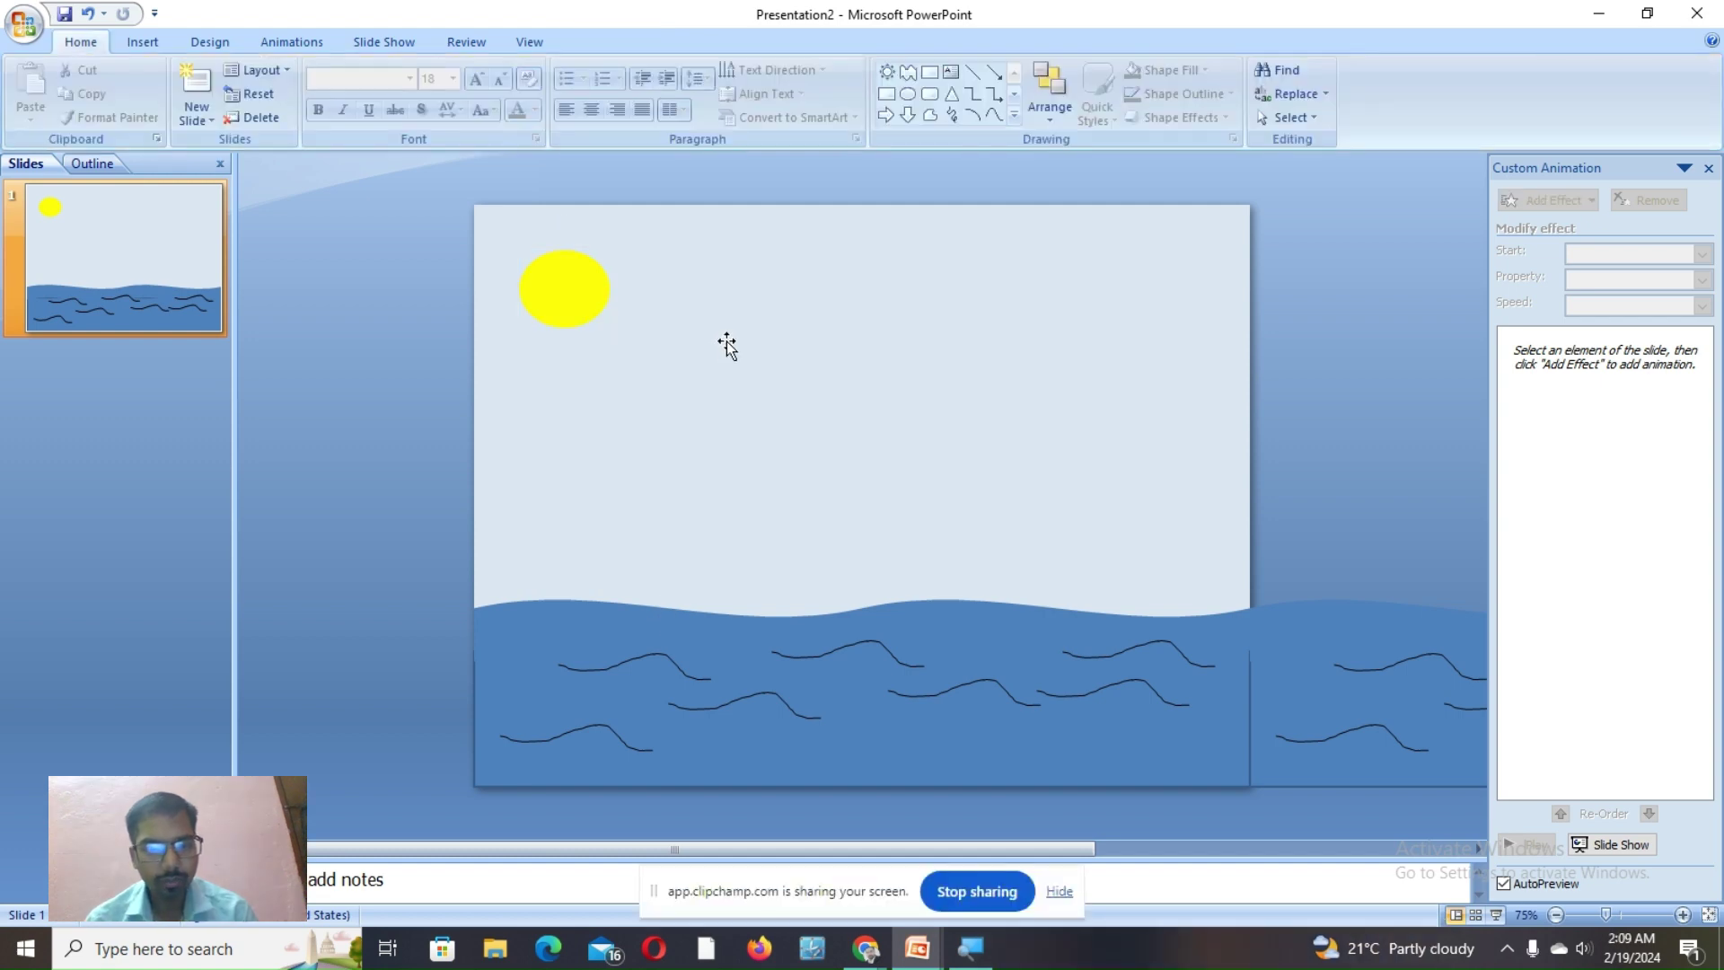
# Draw a Cloud shape in the sky to the right of the sun
pyautogui.click(730, 346)
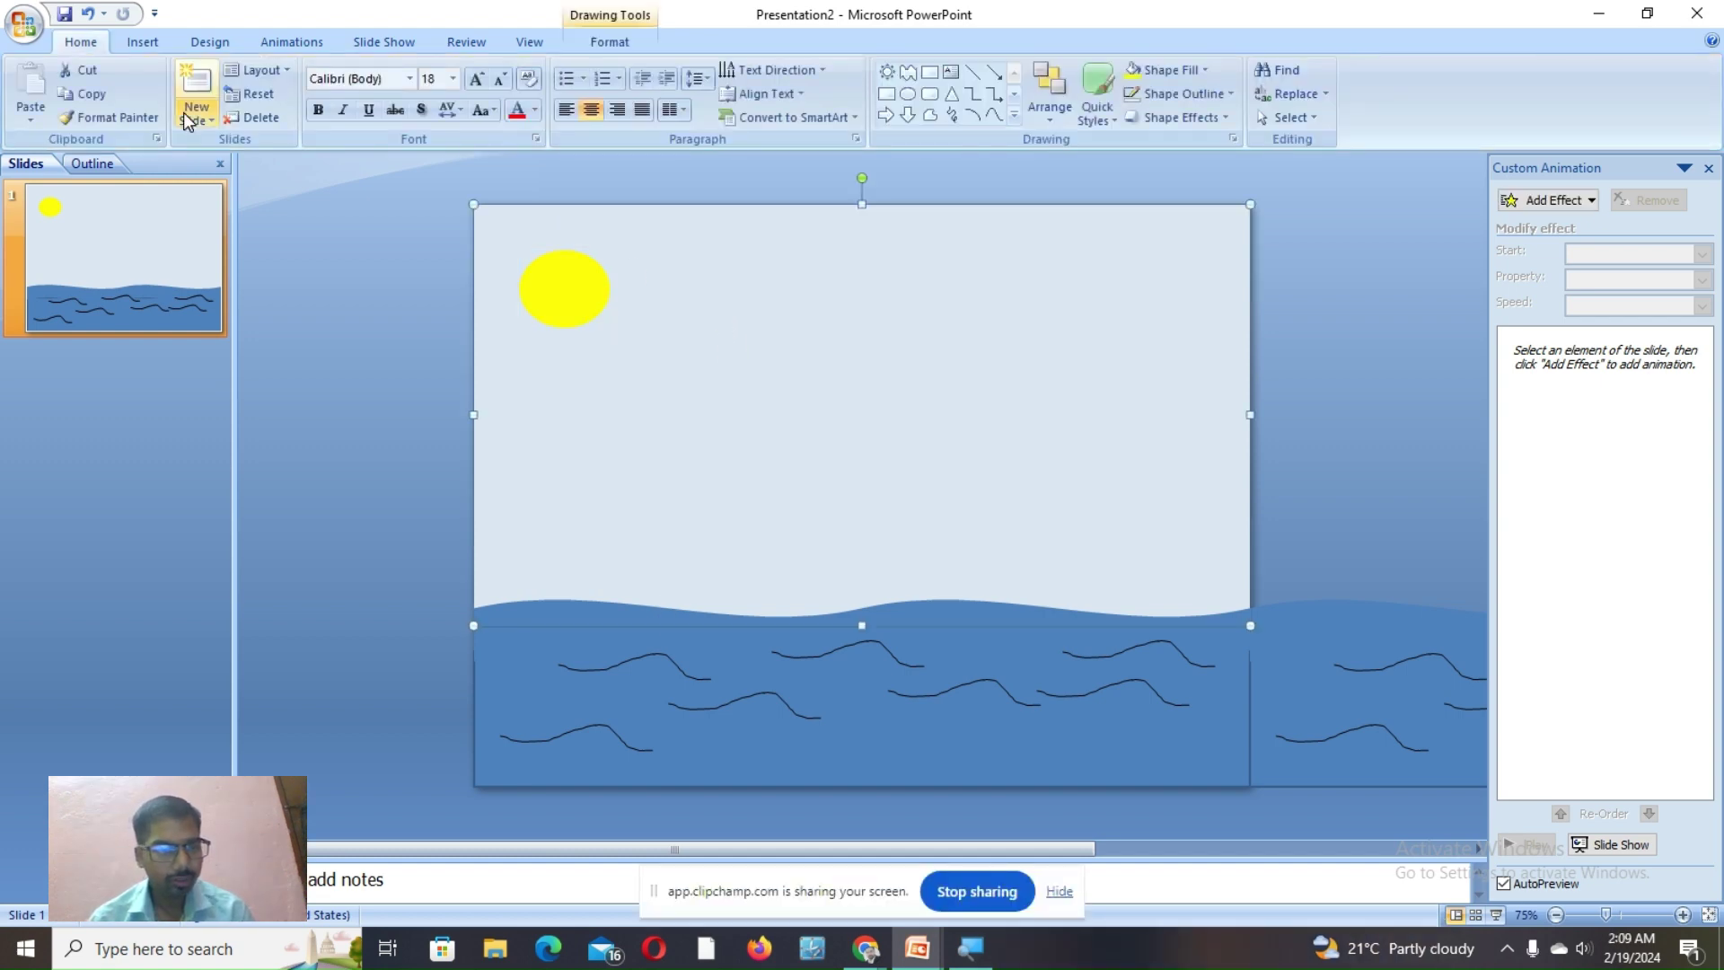
pyautogui.click(143, 44)
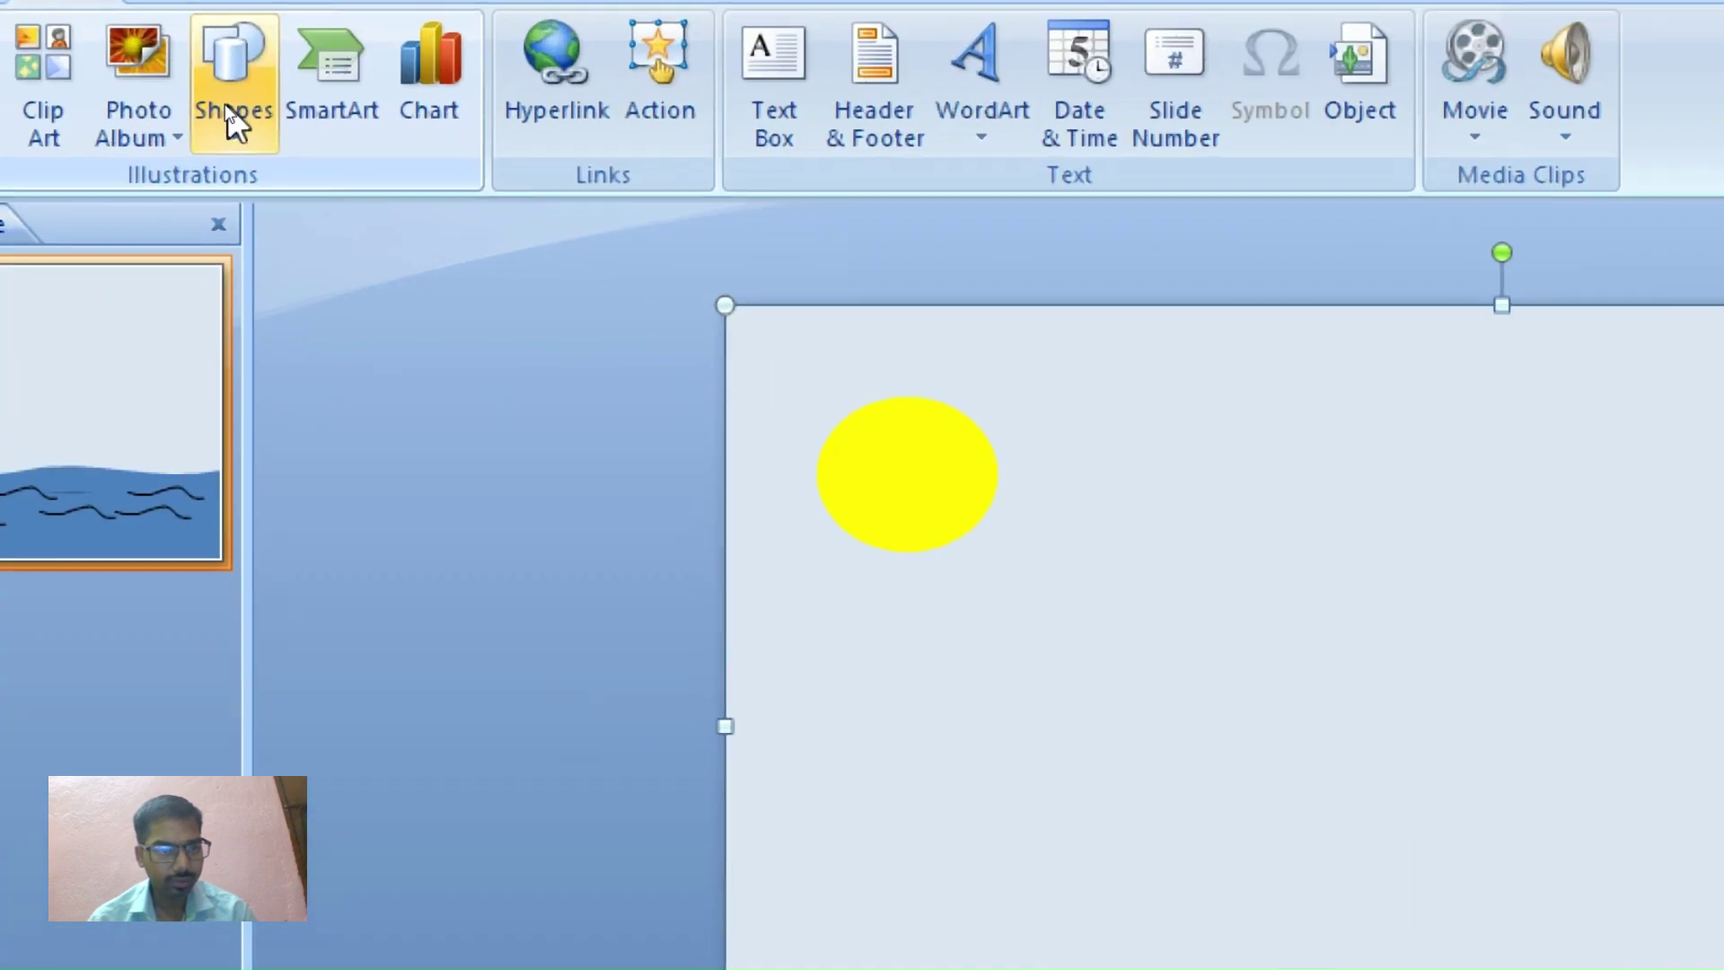
pyautogui.click(225, 106)
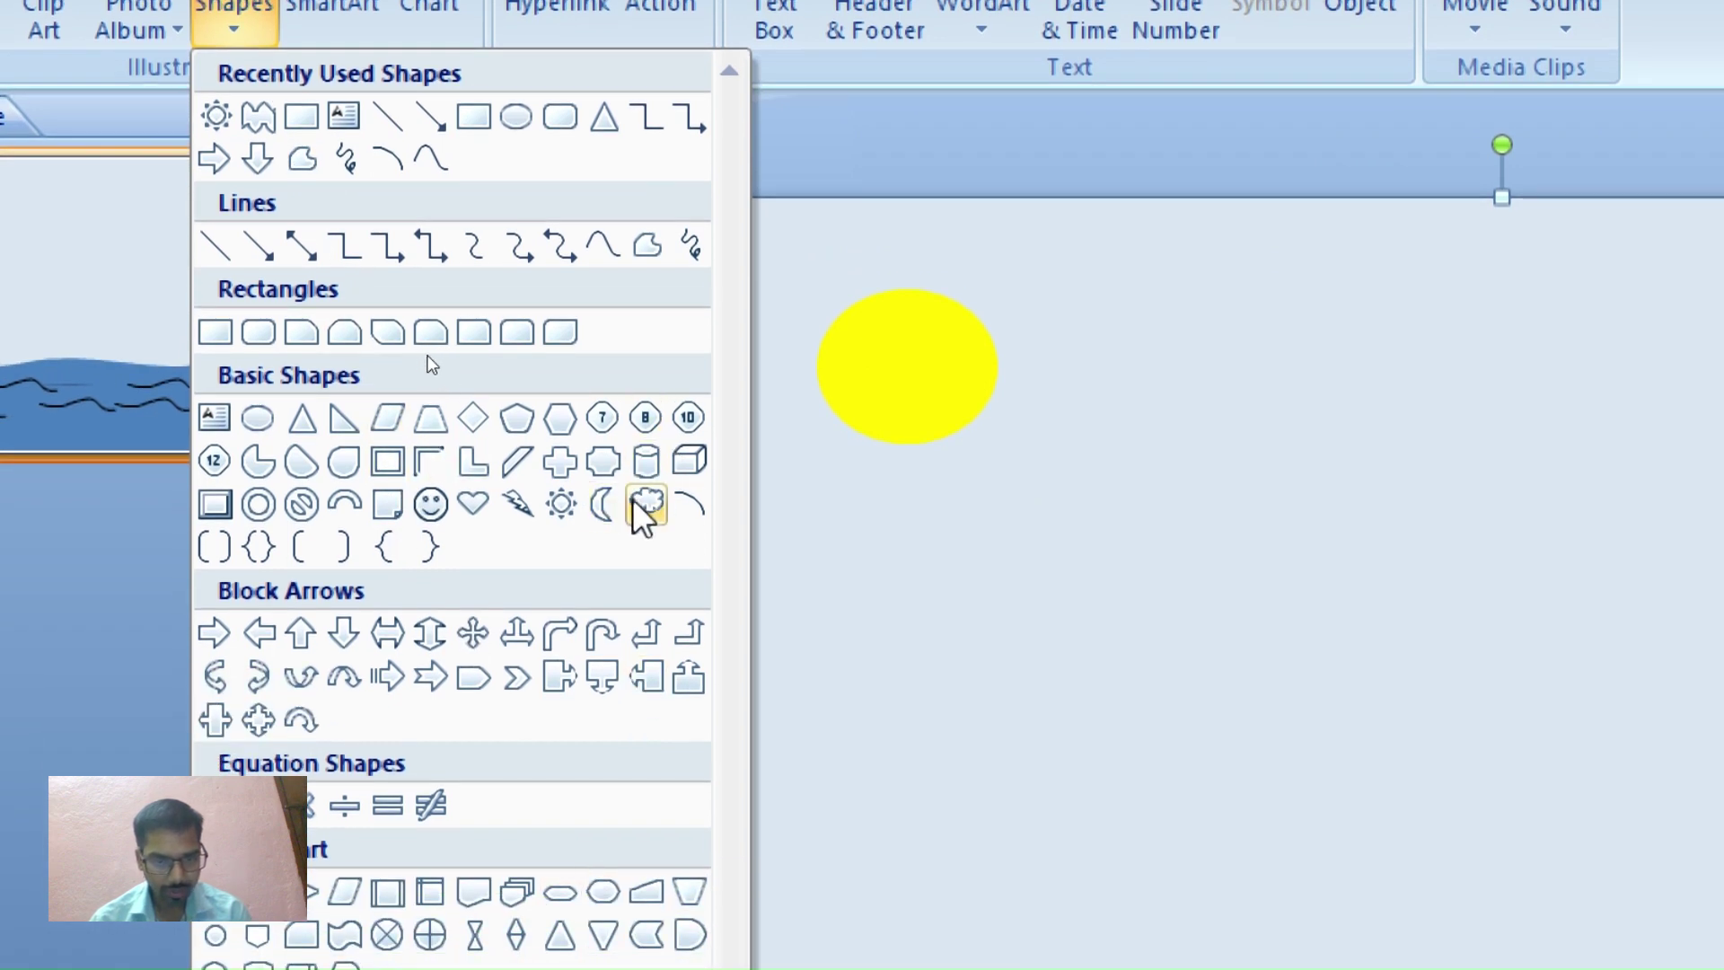
pyautogui.click(633, 500)
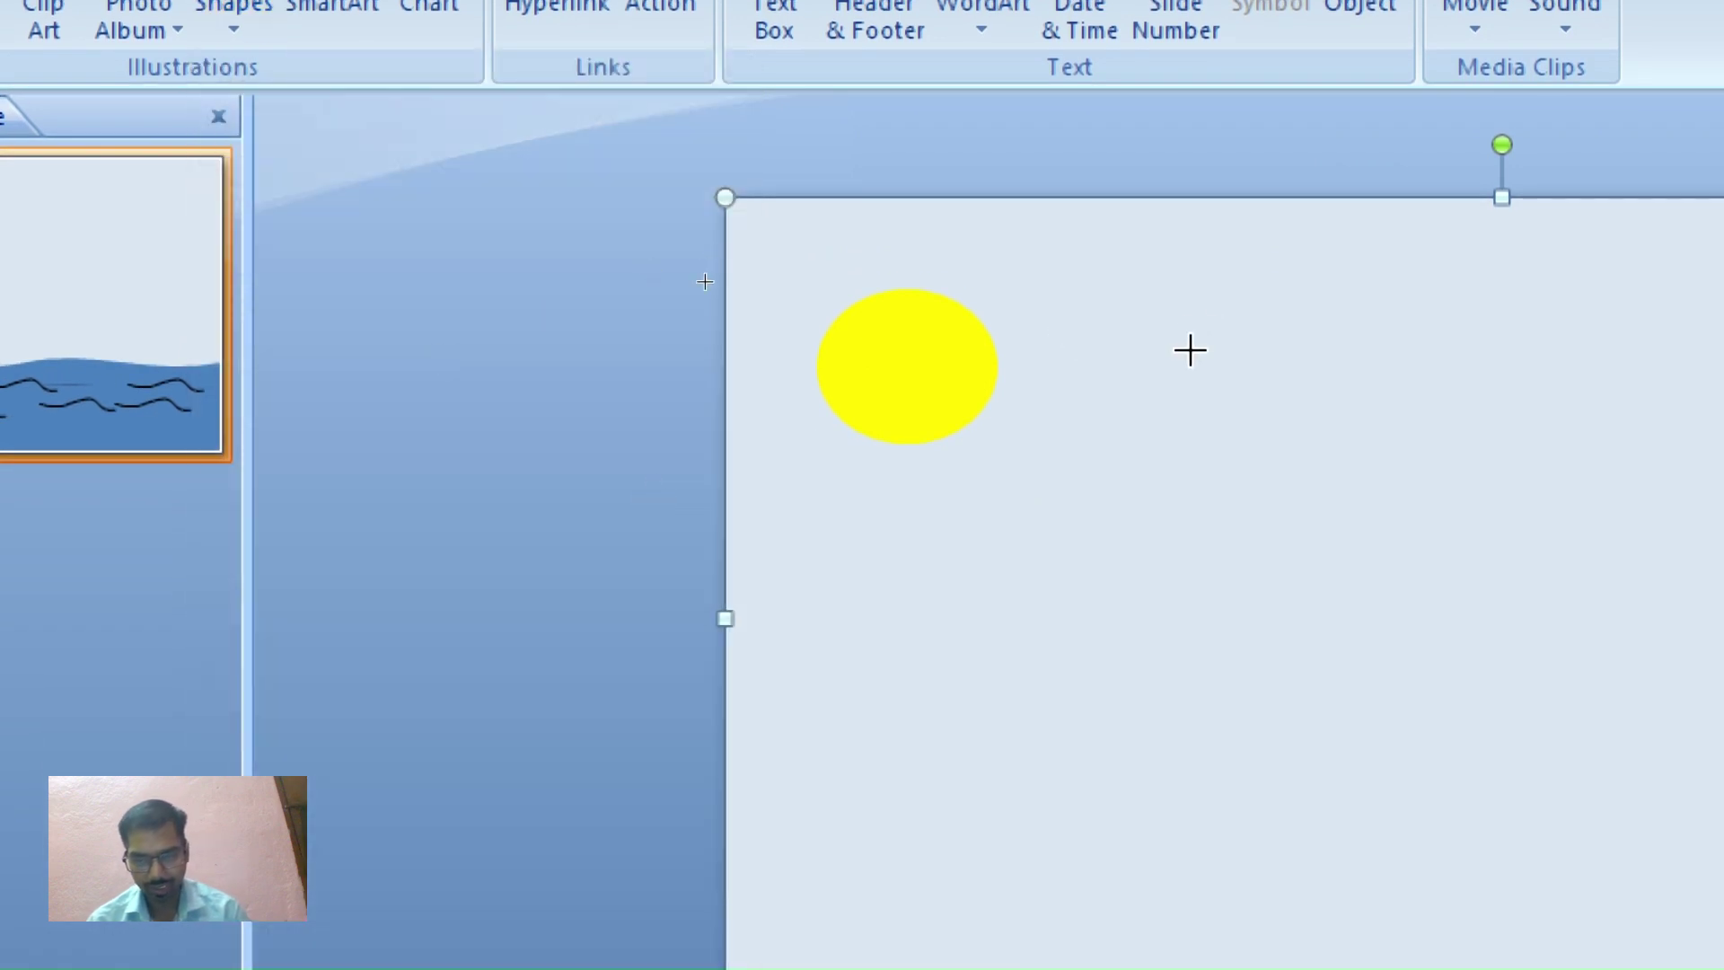
pyautogui.moveTo(1186, 359)
pyautogui.mouseDown()
pyautogui.moveTo(1251, 411)
pyautogui.moveTo(1453, 465)
pyautogui.mouseUp()
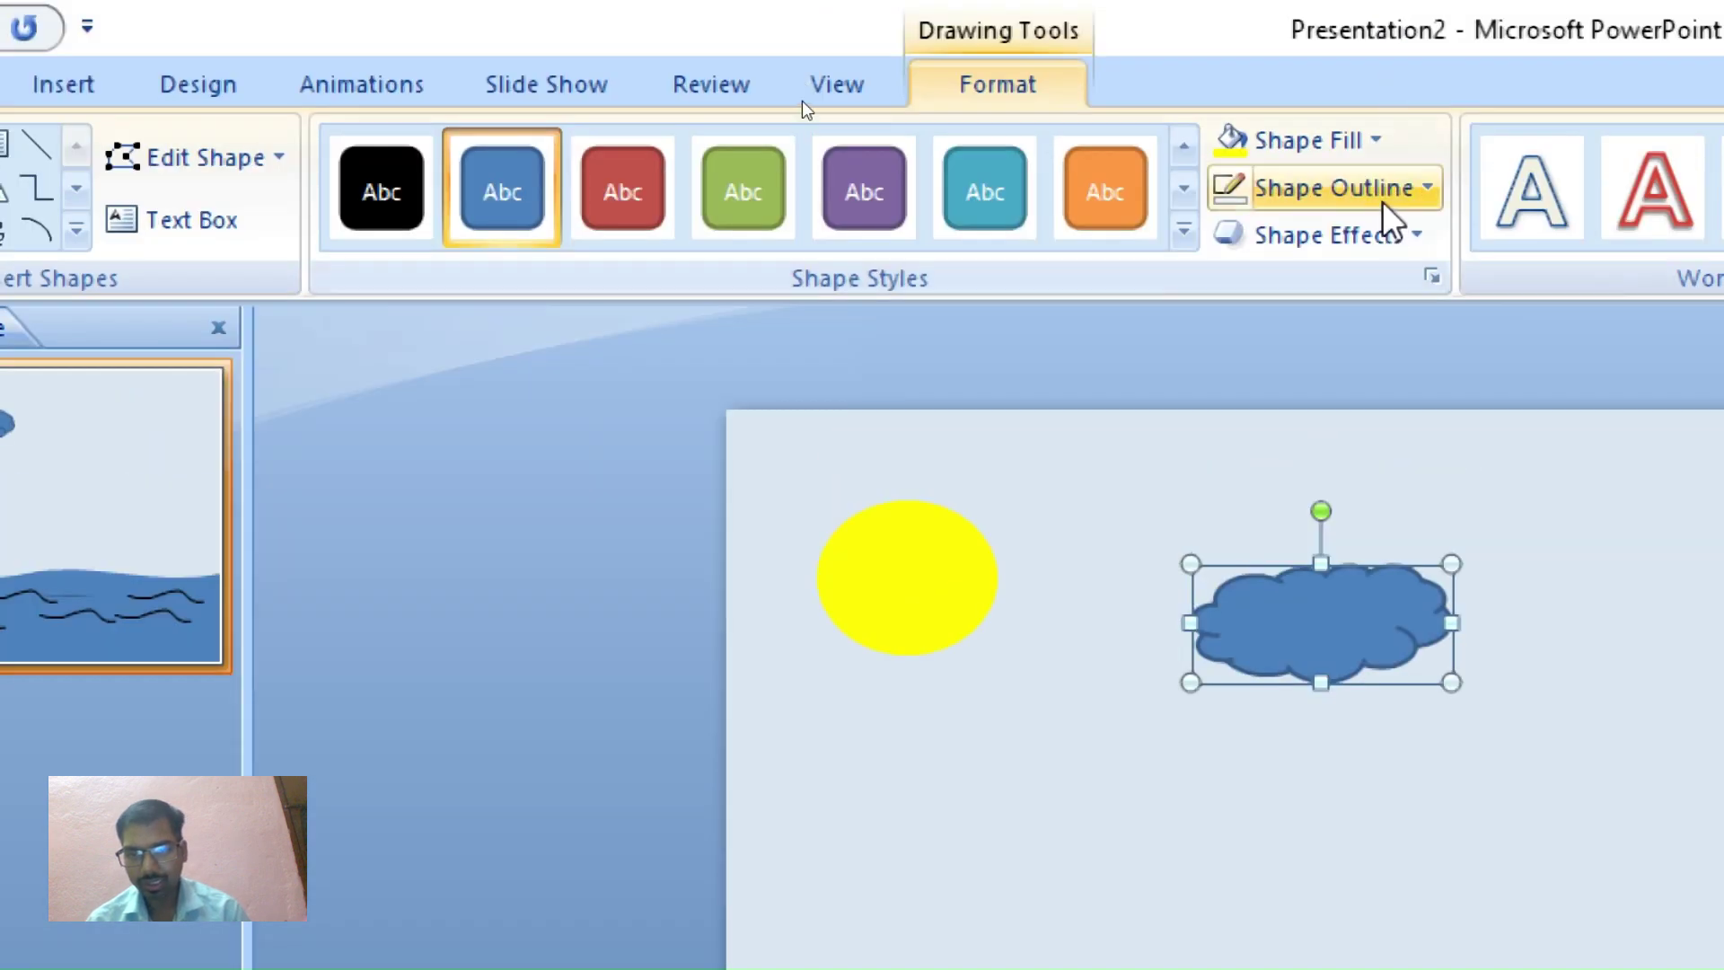
# Fill the cloud white and set its outline to No Outline
pyautogui.click(1374, 141)
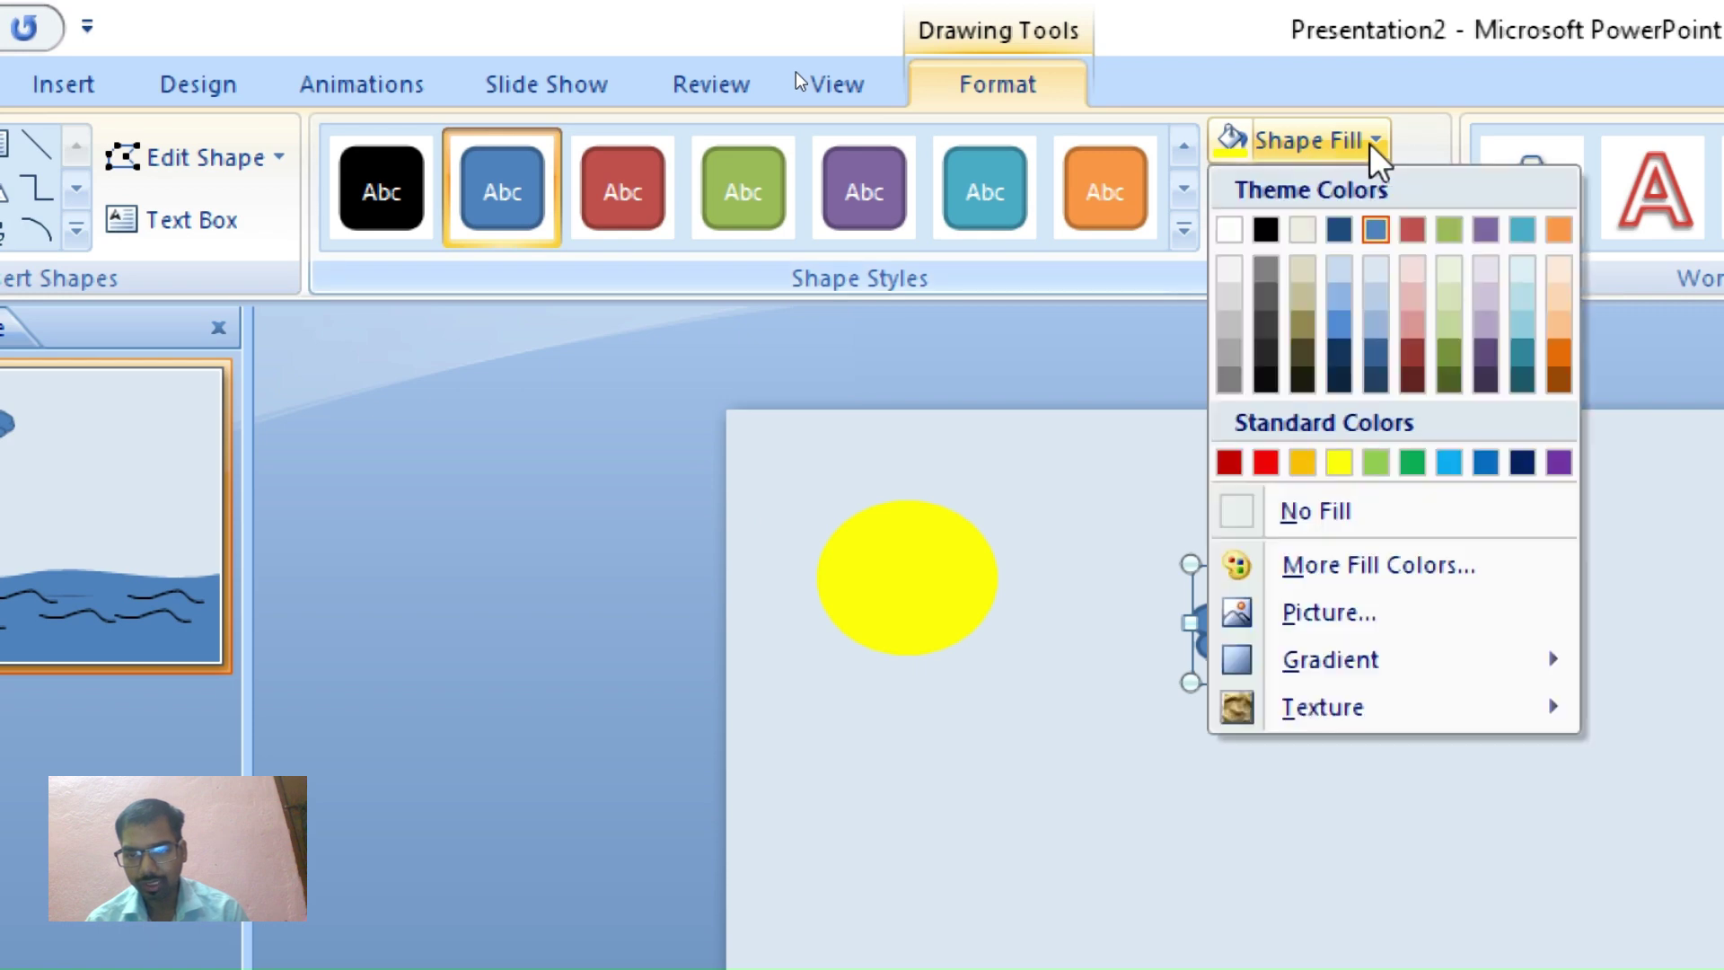
pyautogui.click(1230, 230)
pyautogui.click(1365, 189)
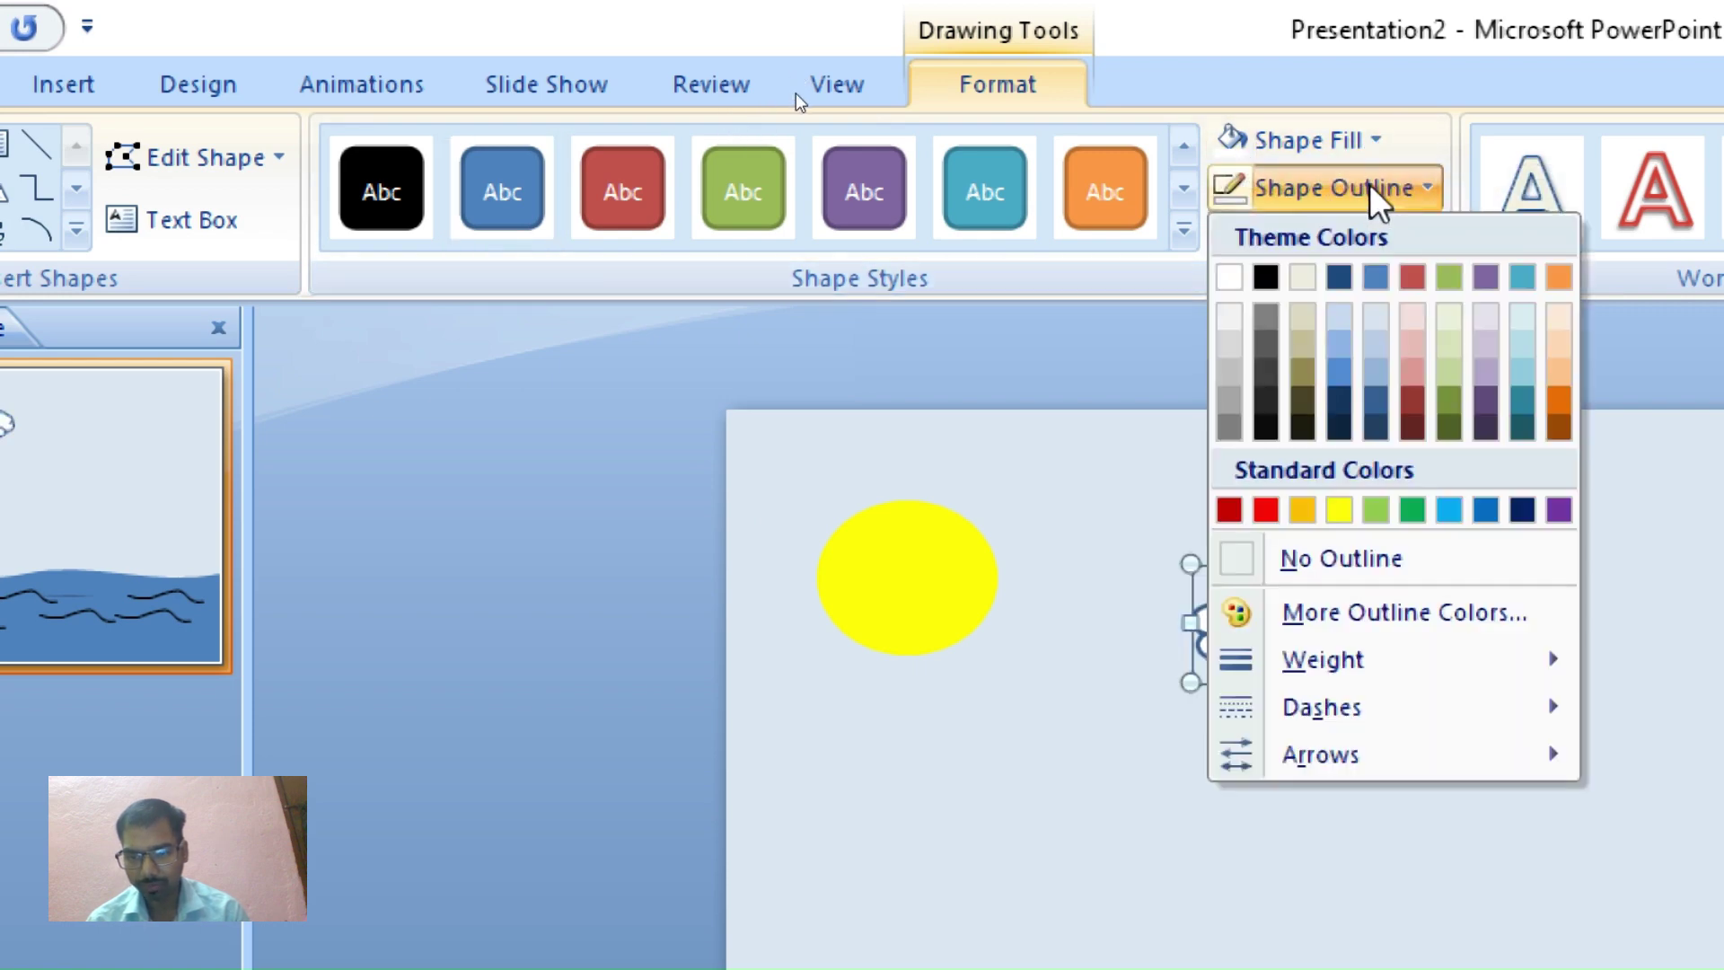
pyautogui.click(1356, 559)
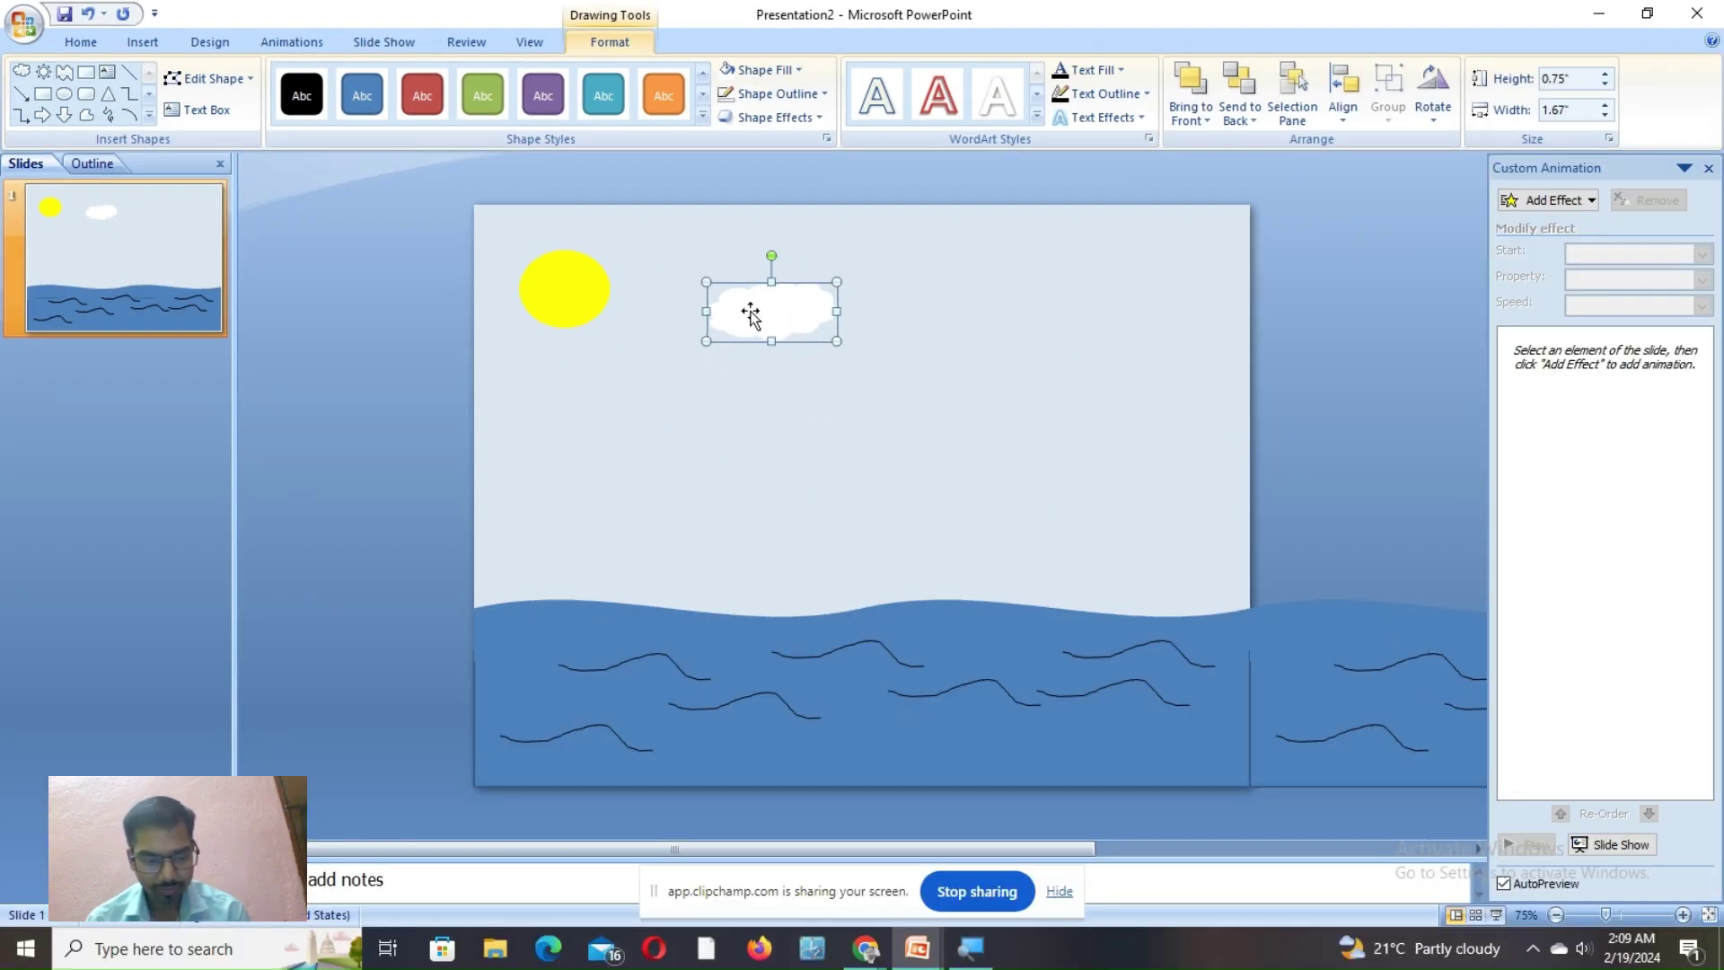
# Copy the cloud to the upper right, shrinking two clouds to 1.17" x 0.5" and 1" x 0.42"
pyautogui.moveTo(751, 310)
pyautogui.keyDown('ctrl'); pyautogui.mouseDown()
pyautogui.moveTo(918, 272)
pyautogui.moveTo(1017, 353)
pyautogui.moveTo(1139, 276)
pyautogui.mouseUp(); pyautogui.keyUp('ctrl')
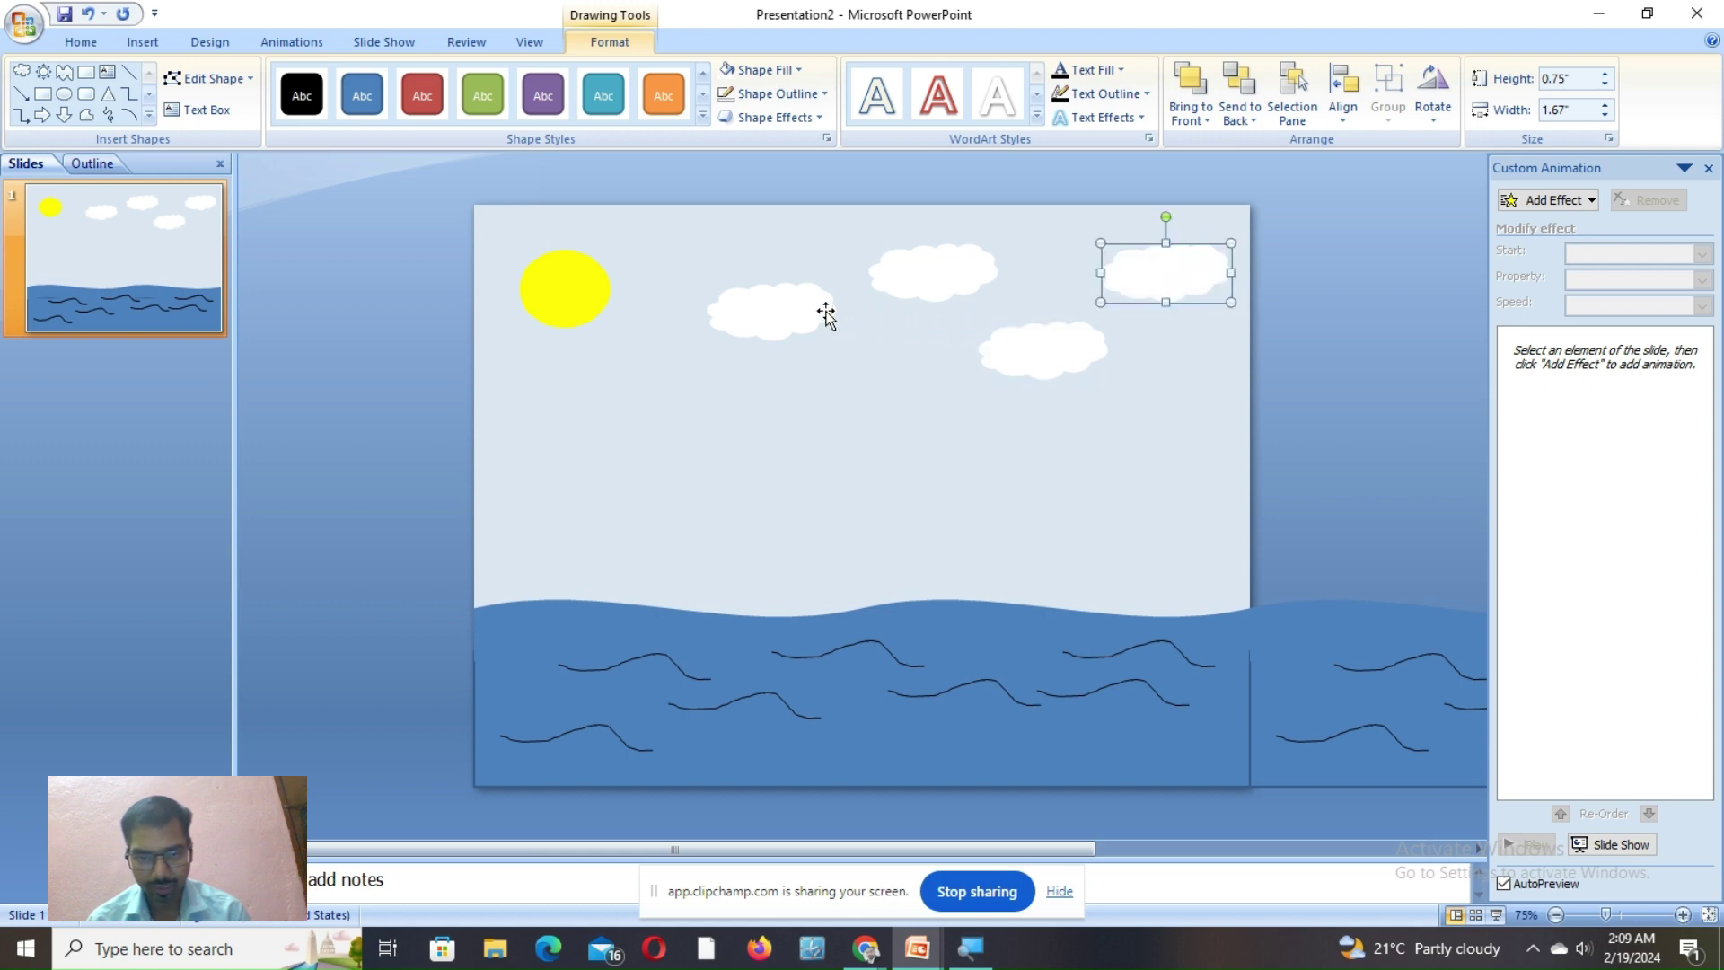
pyautogui.click(957, 284)
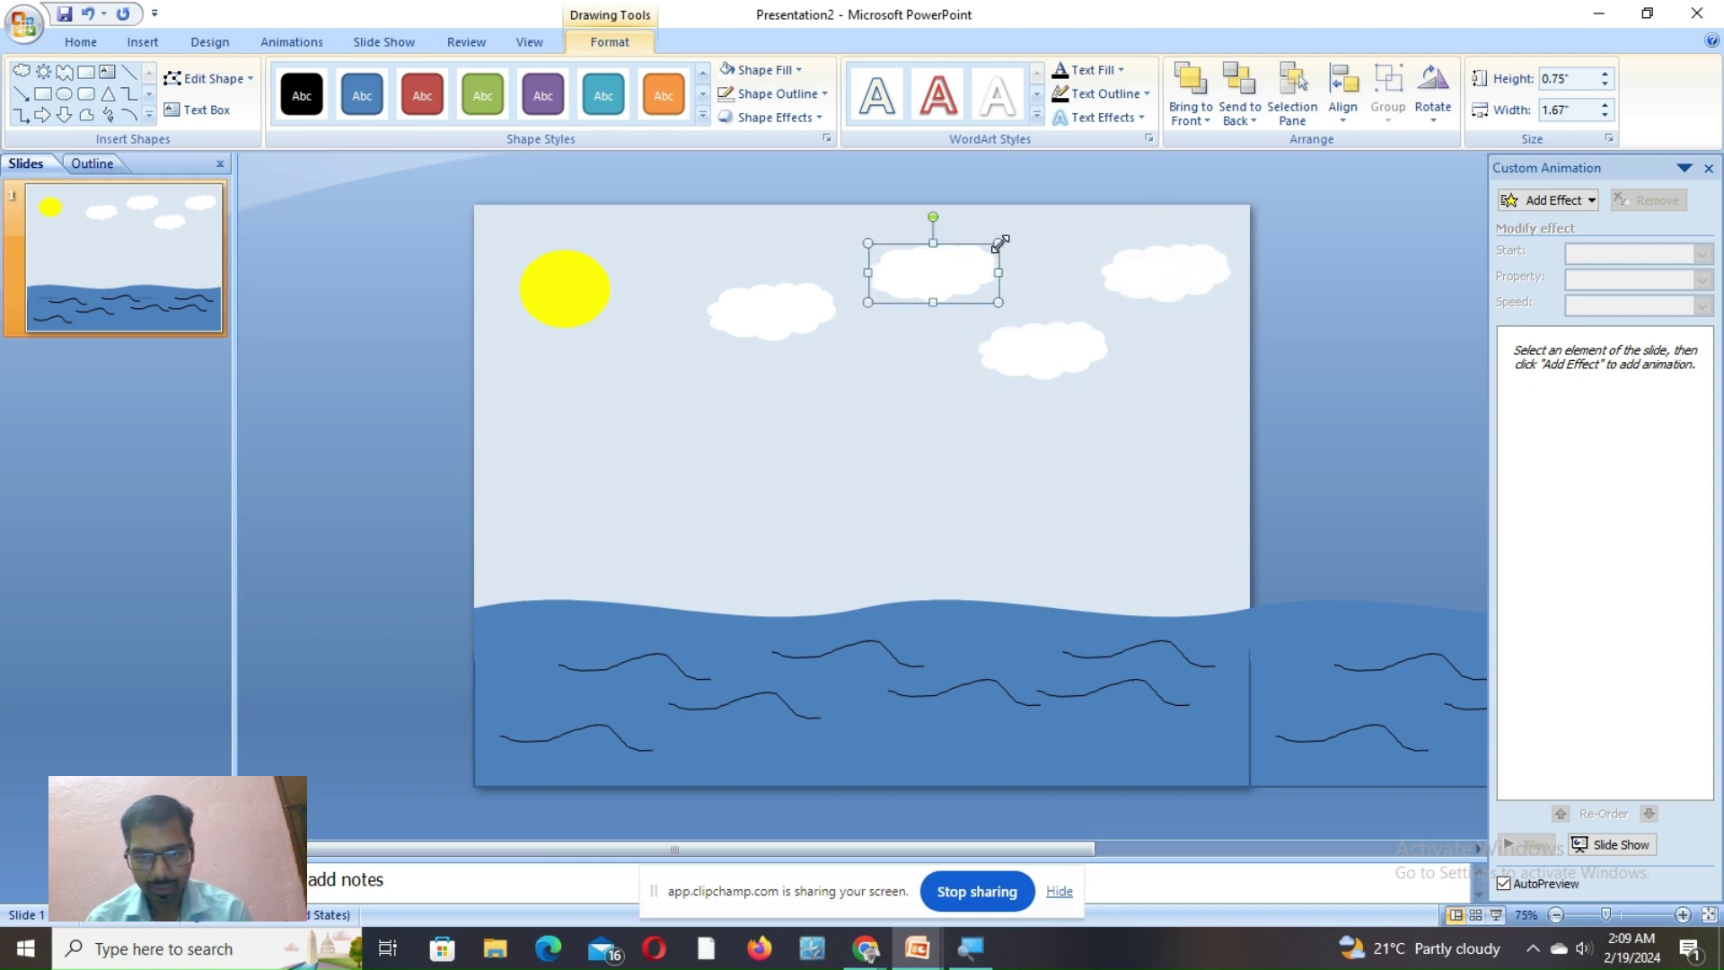
pyautogui.moveTo(960, 258); pyautogui.dragTo(960, 262)
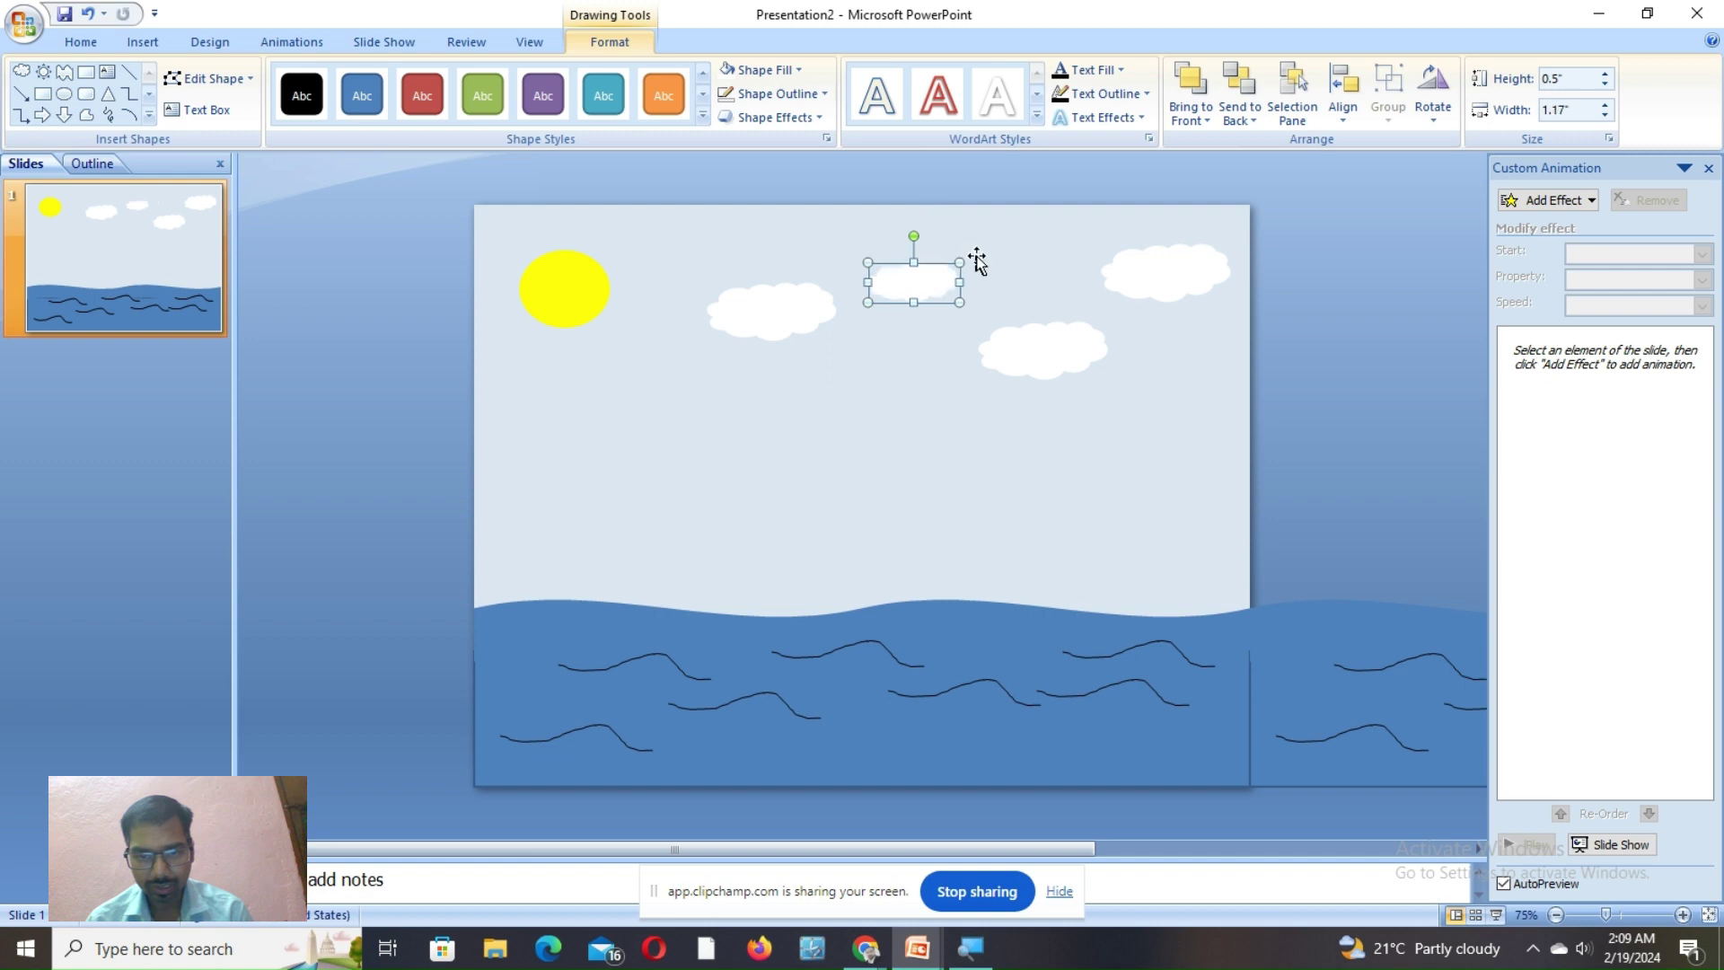
pyautogui.click(1039, 346)
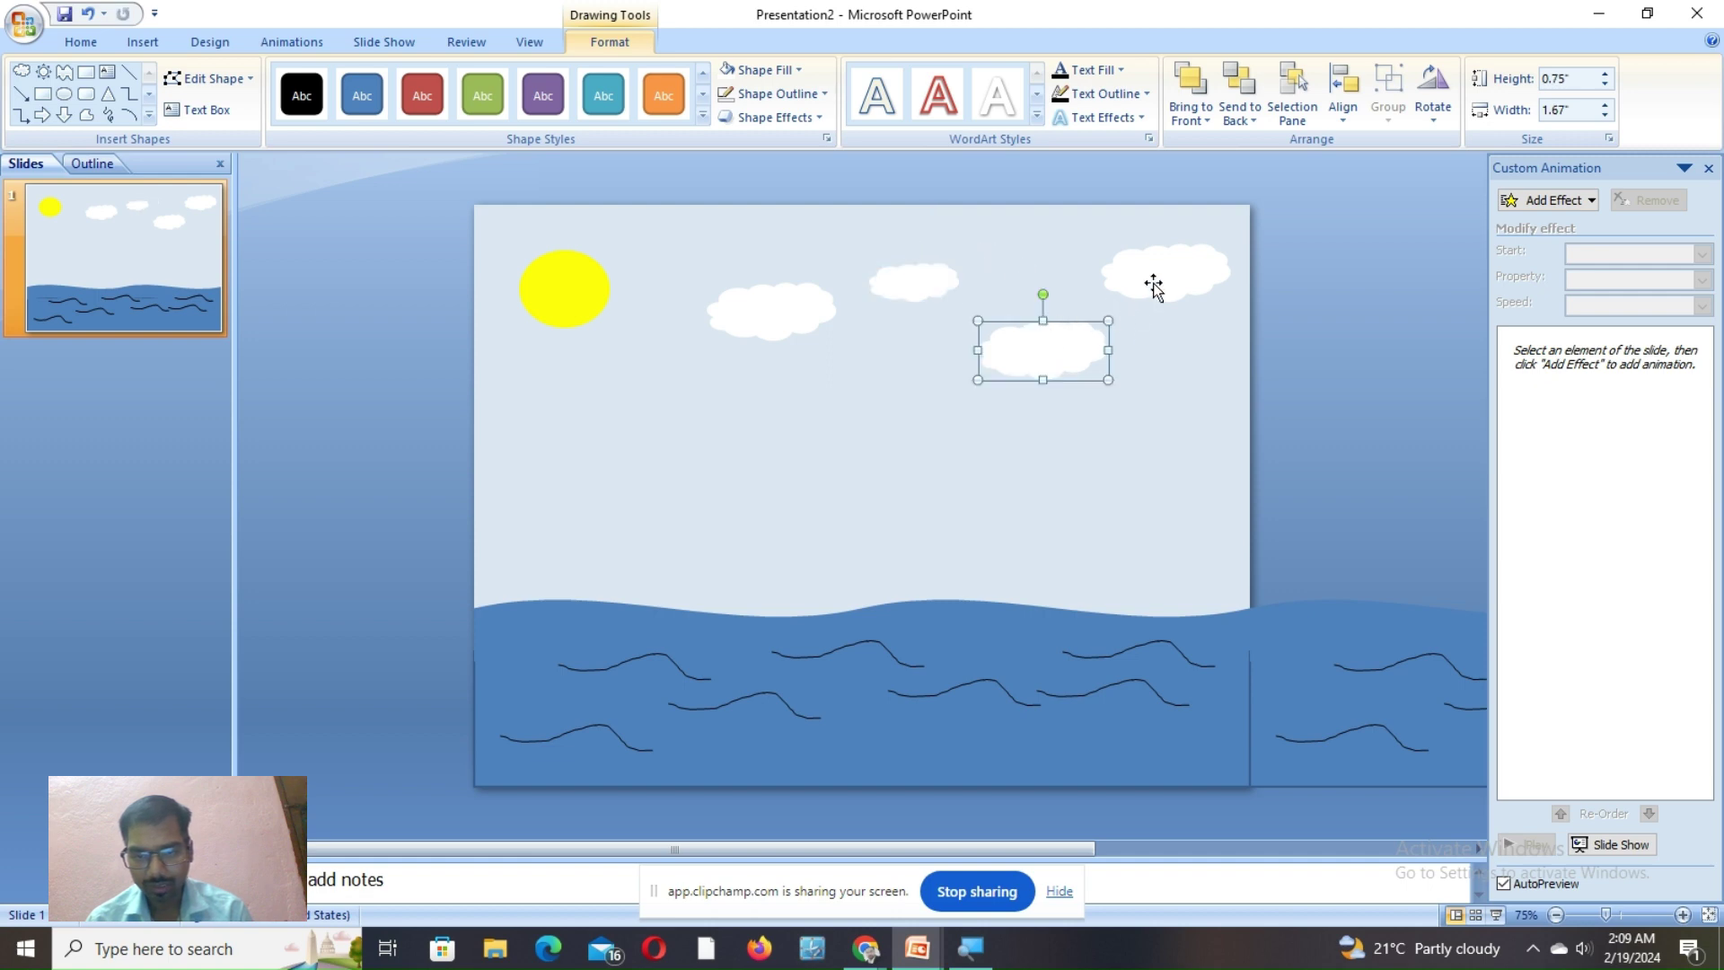
pyautogui.click(1154, 286)
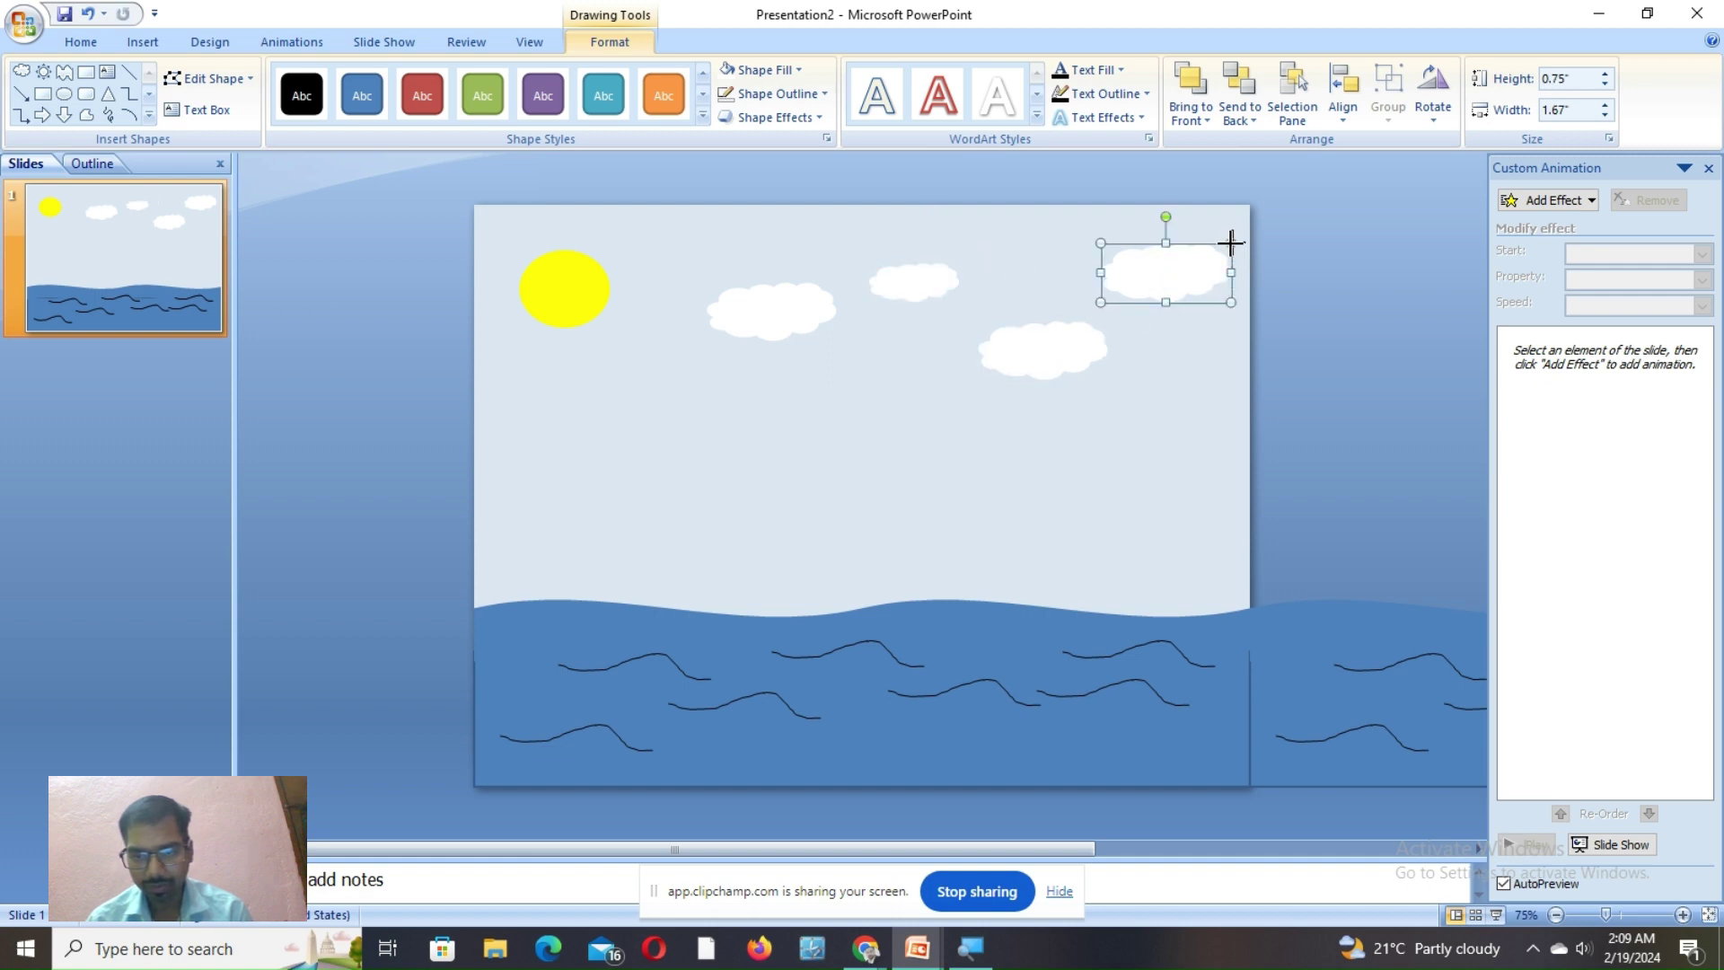
pyautogui.moveTo(1191, 259); pyautogui.dragTo(1180, 268)
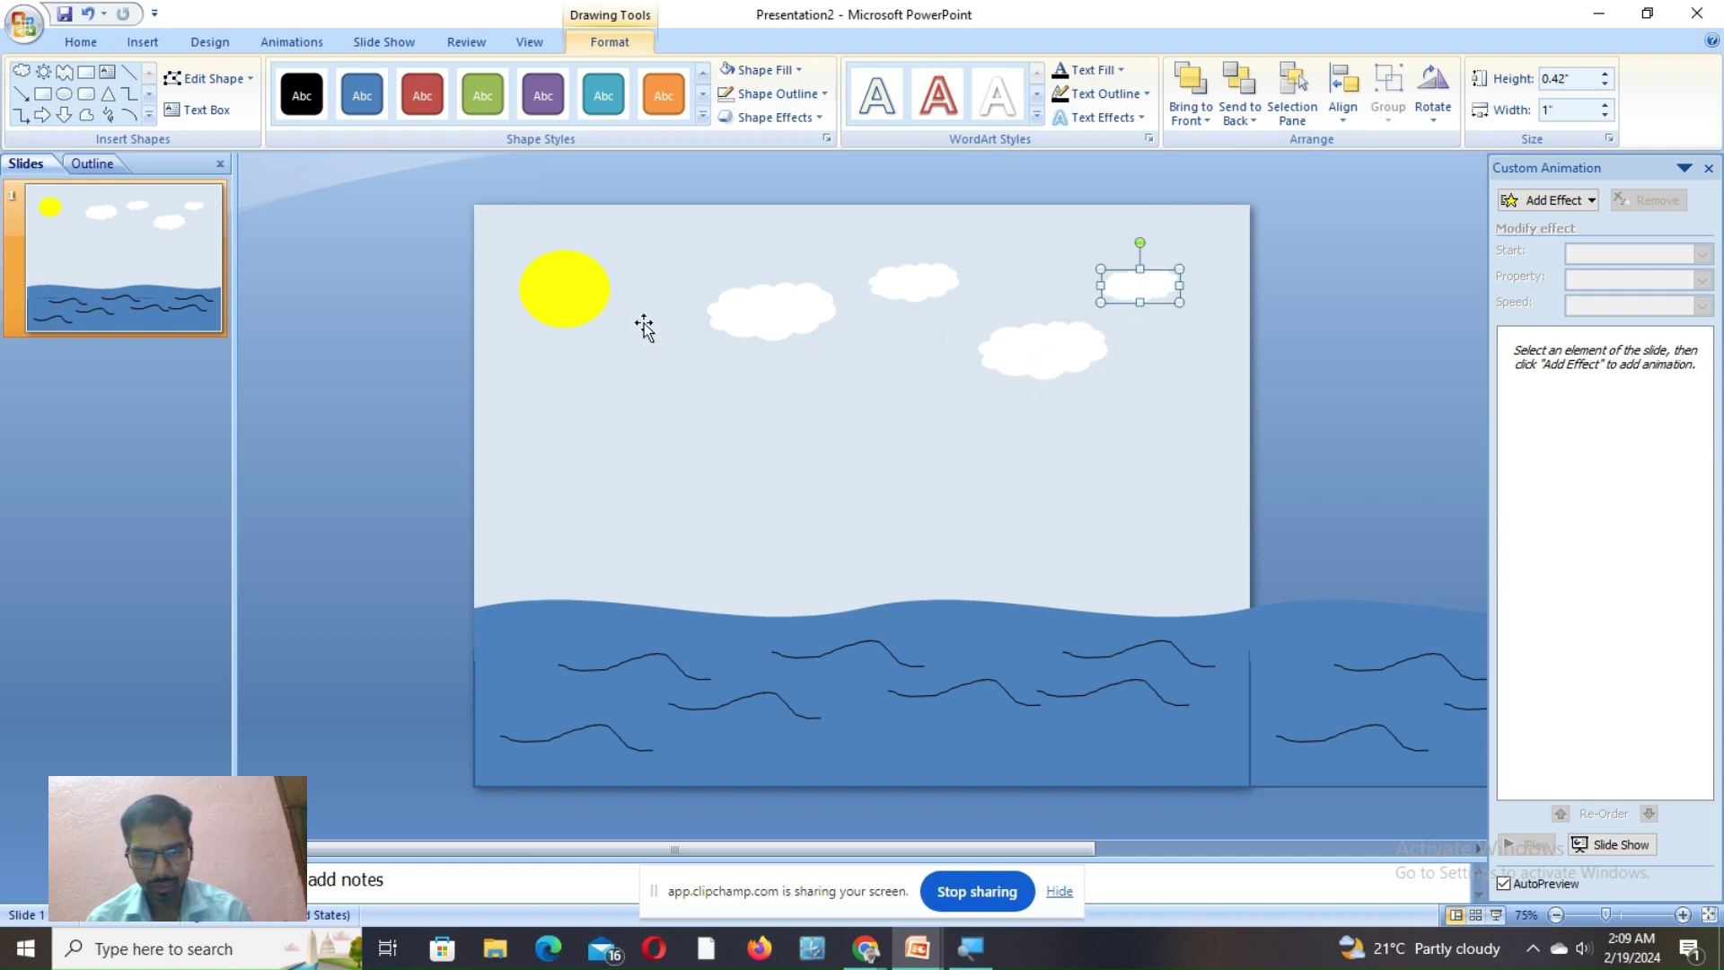
# Select the left, middle and large lower clouds together
pyautogui.click(778, 321)
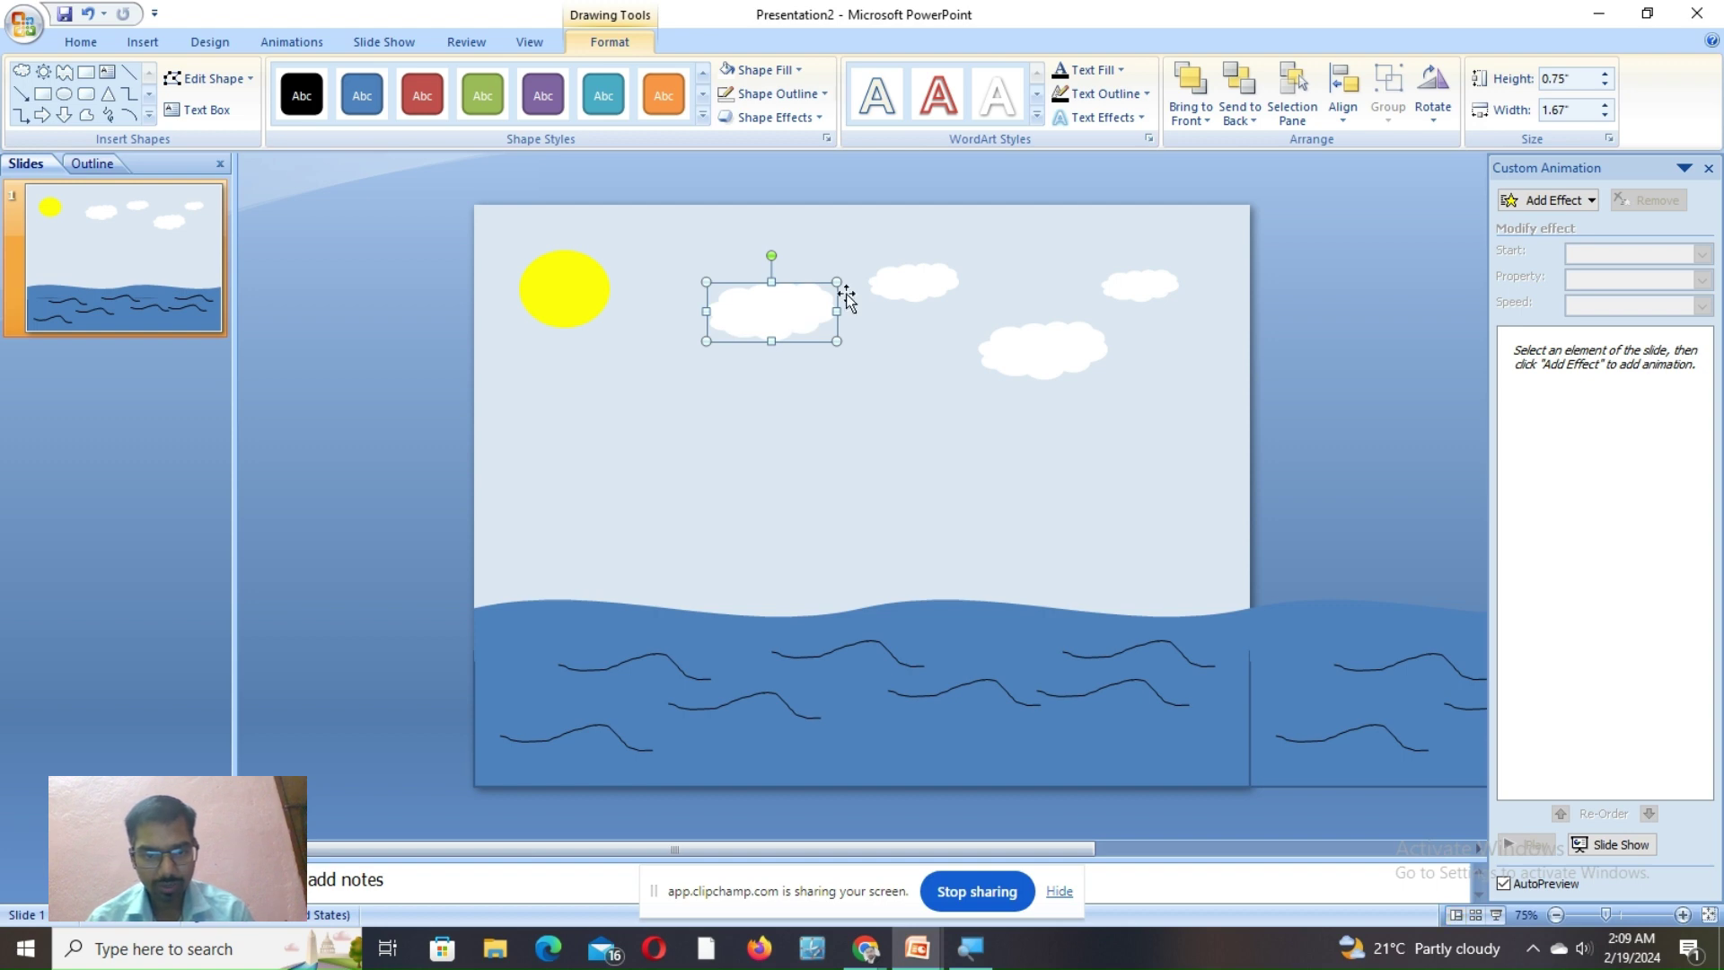
pyautogui.keyDown('shift'); pyautogui.click(902, 283); pyautogui.keyUp('shift')
pyautogui.keyDown('shift'); pyautogui.click(1006, 345); pyautogui.keyUp('shift')
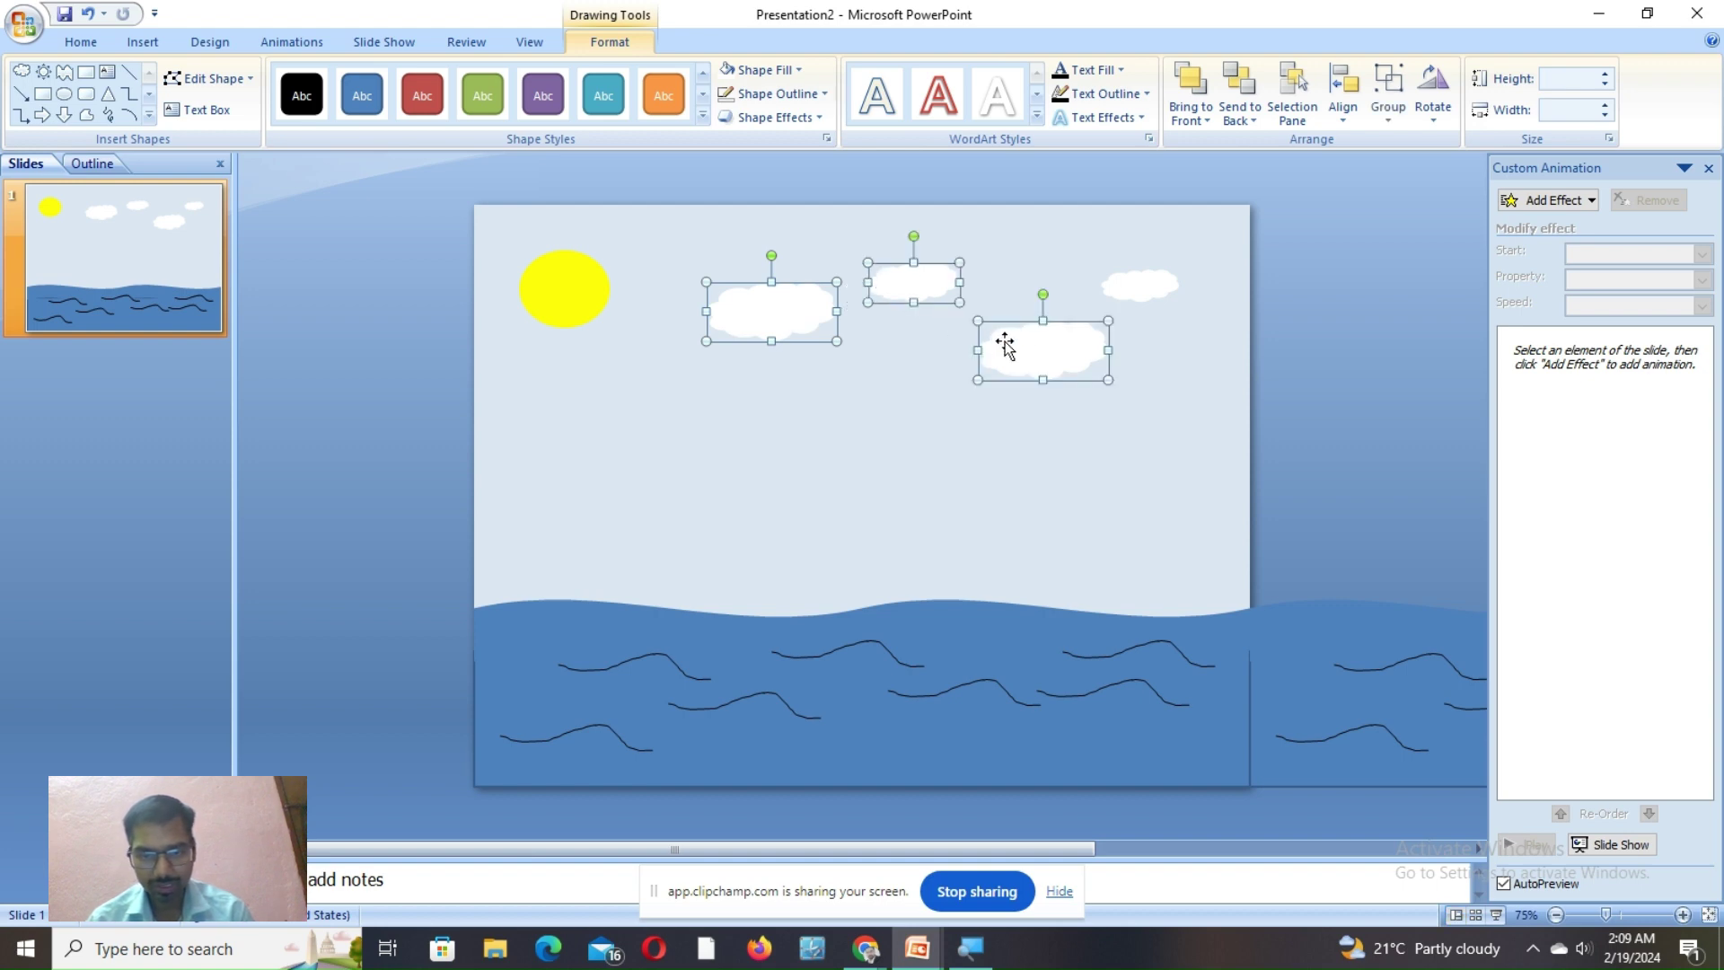
# Group the four clouds into one object, undoing an accidental paste of sky and clouds
pyautogui.keyDown('shift'); pyautogui.click(1113, 292); pyautogui.keyUp('shift')
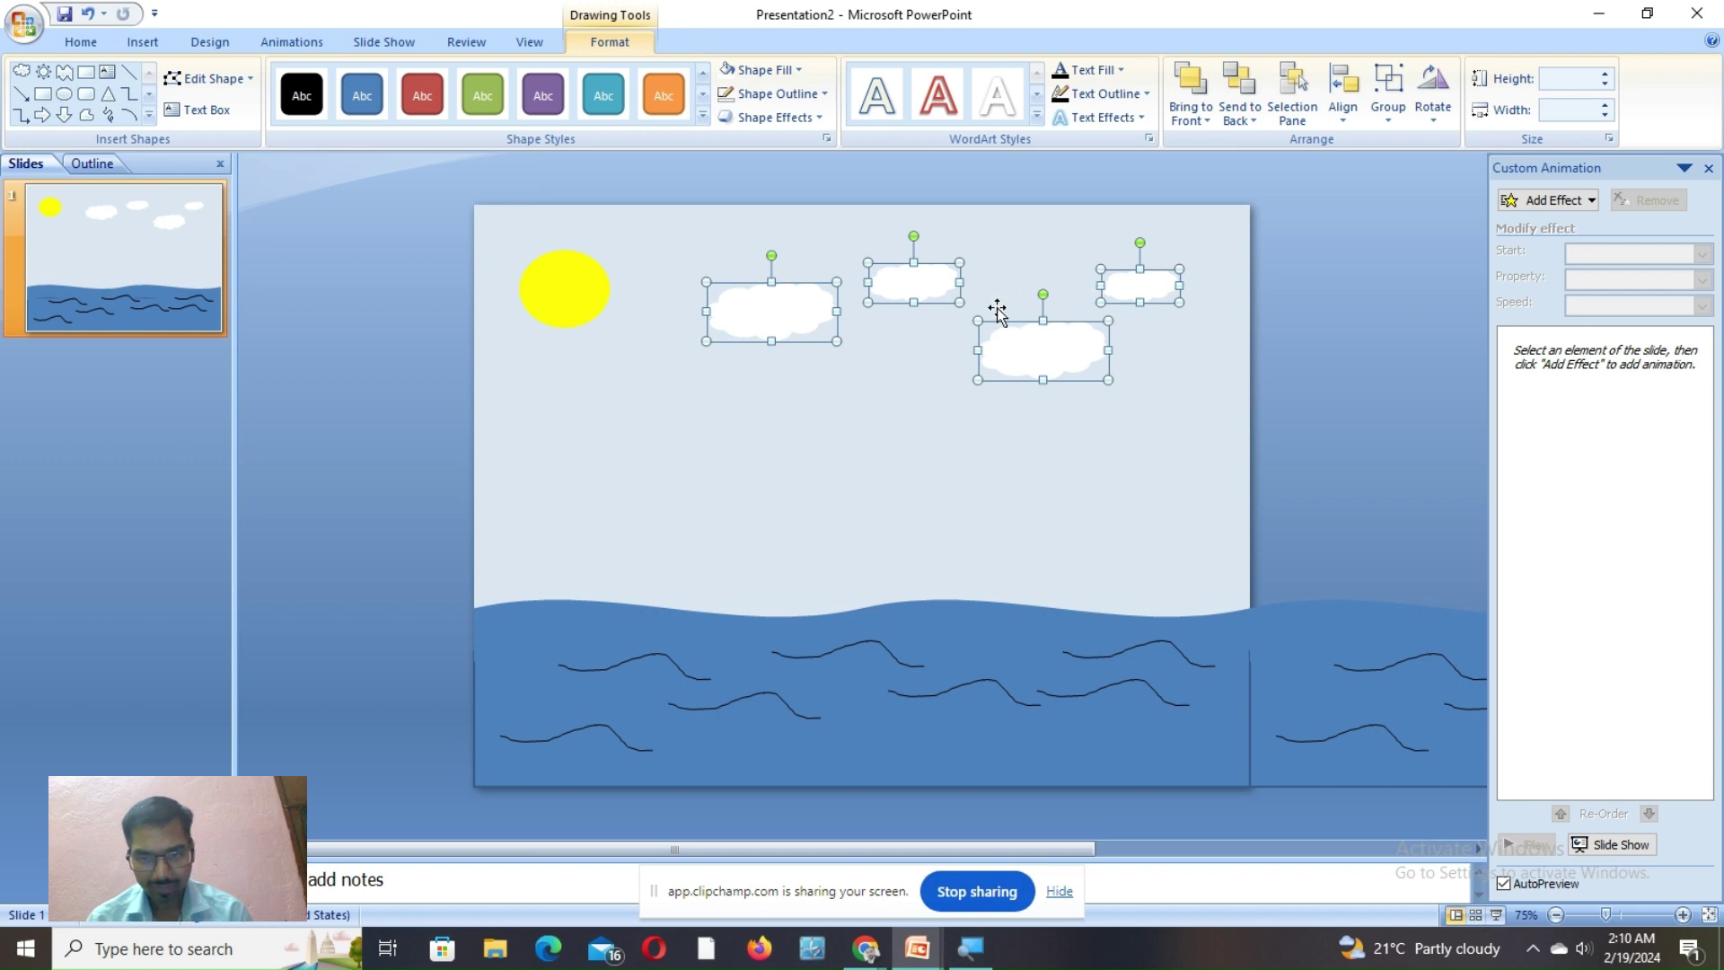
pyautogui.hotkey('ctrl', 'shift', 'g')
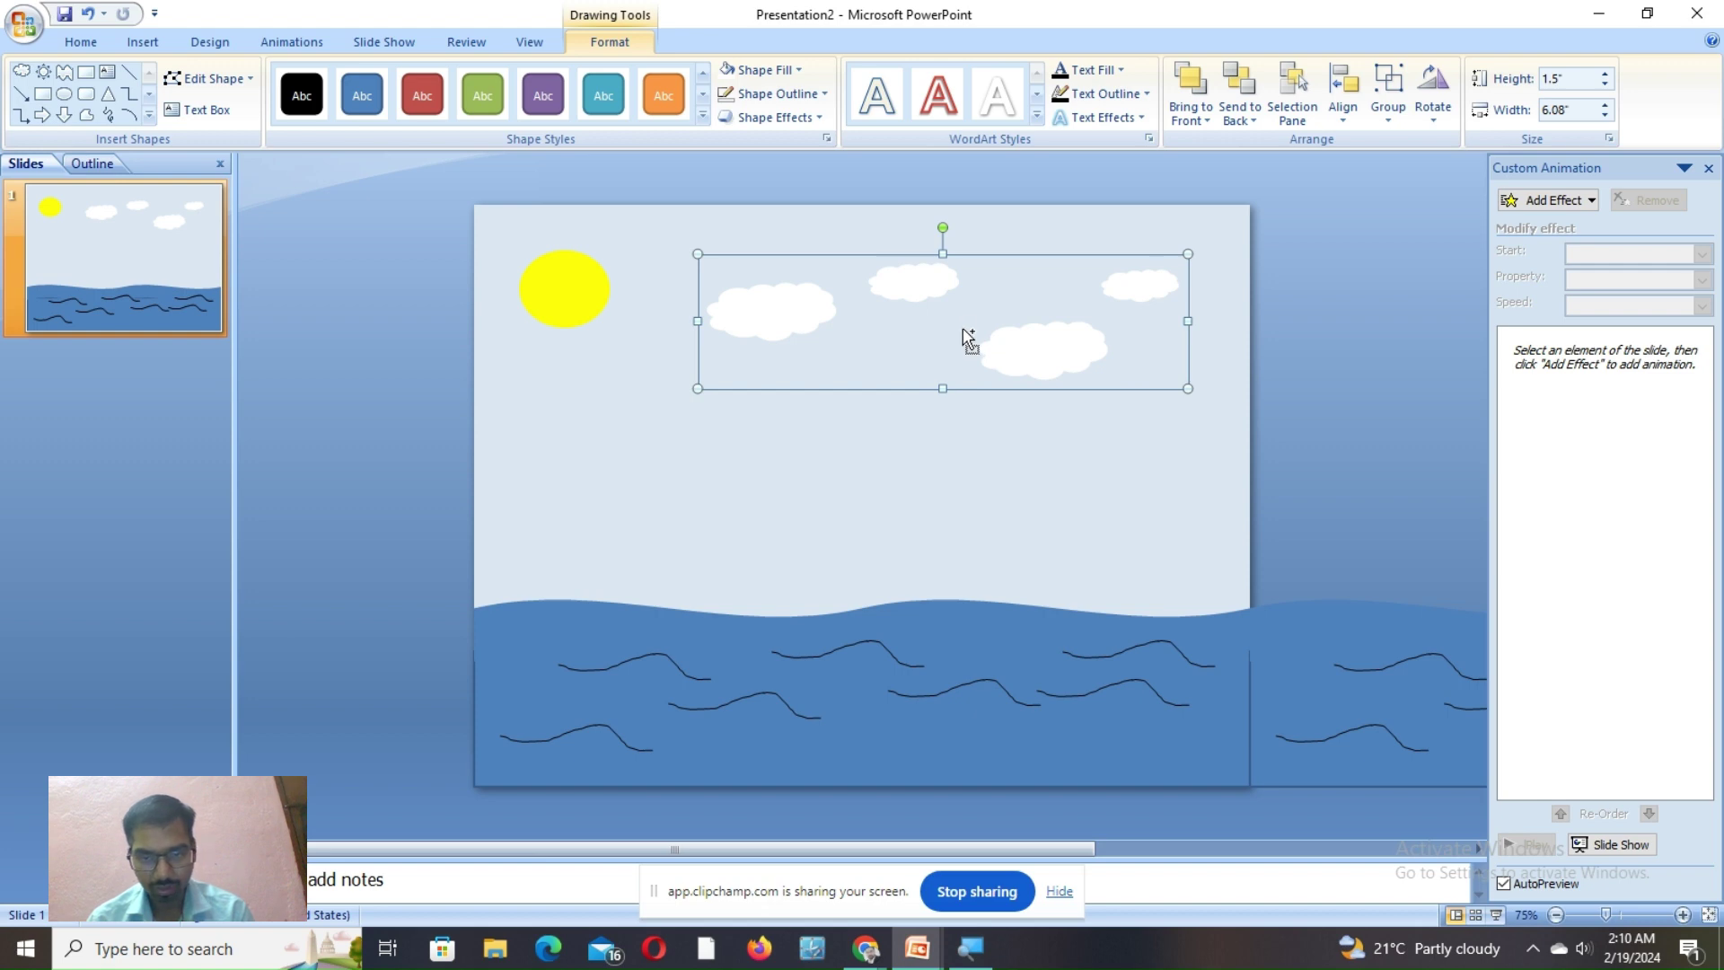
pyautogui.hotkey('ctrl', 'v')
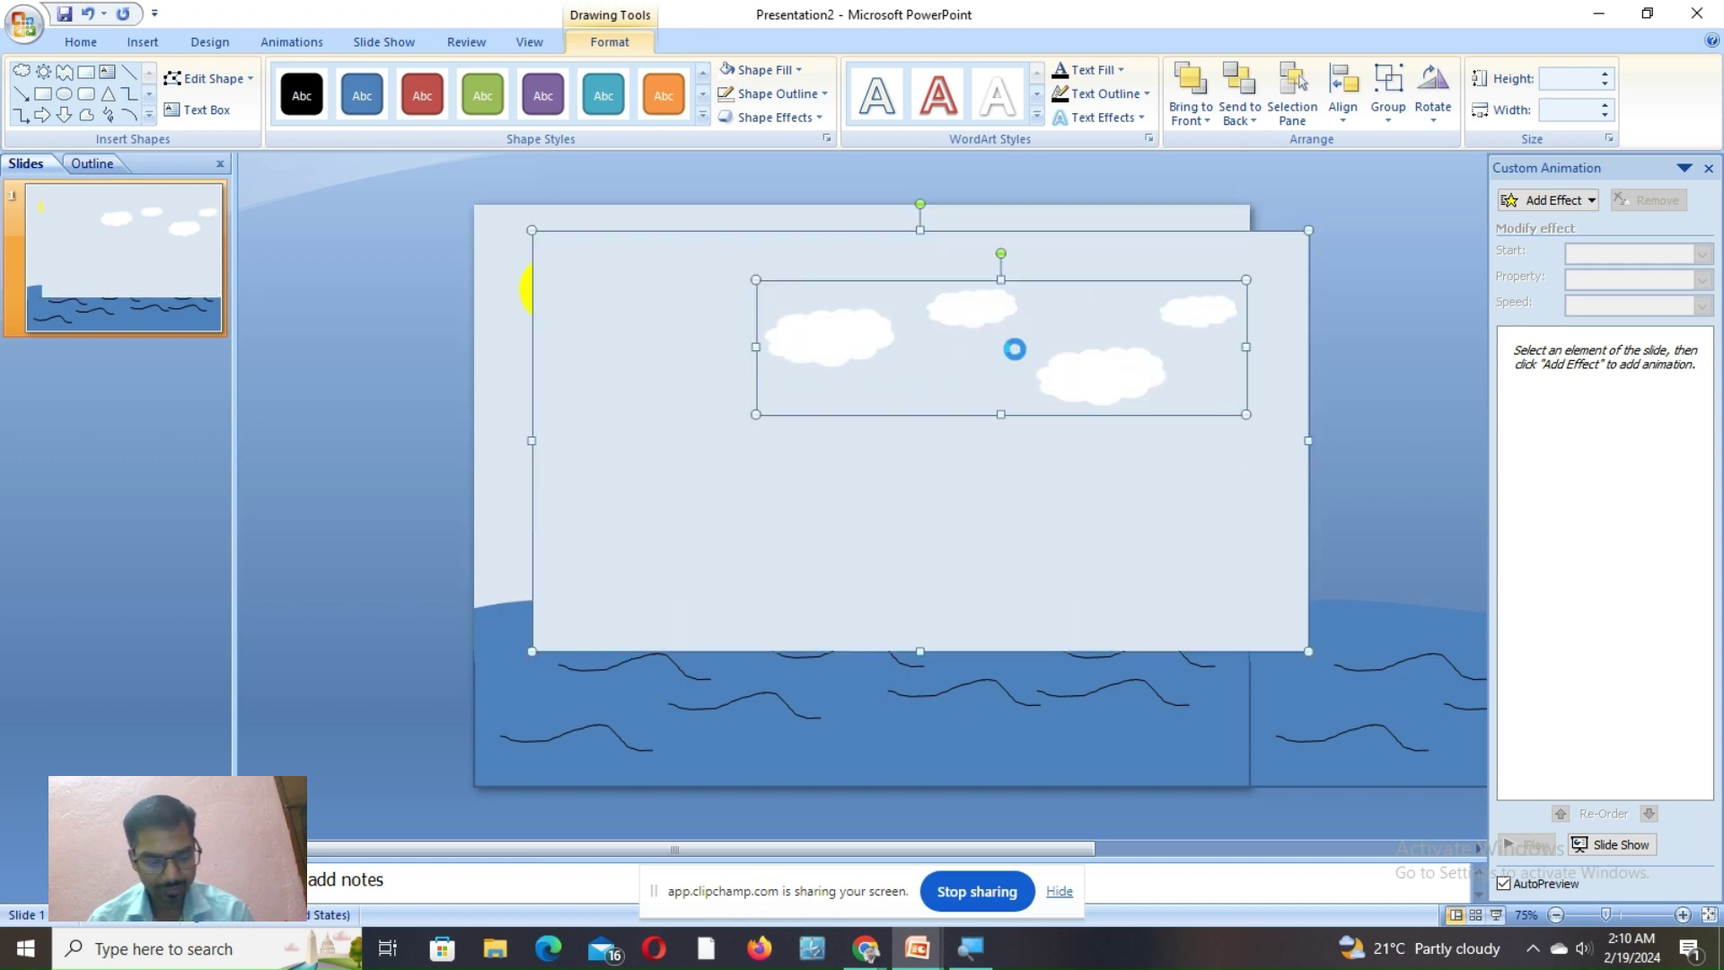
pyautogui.hotkey('ctrl', 'z')
pyautogui.click(1354, 319)
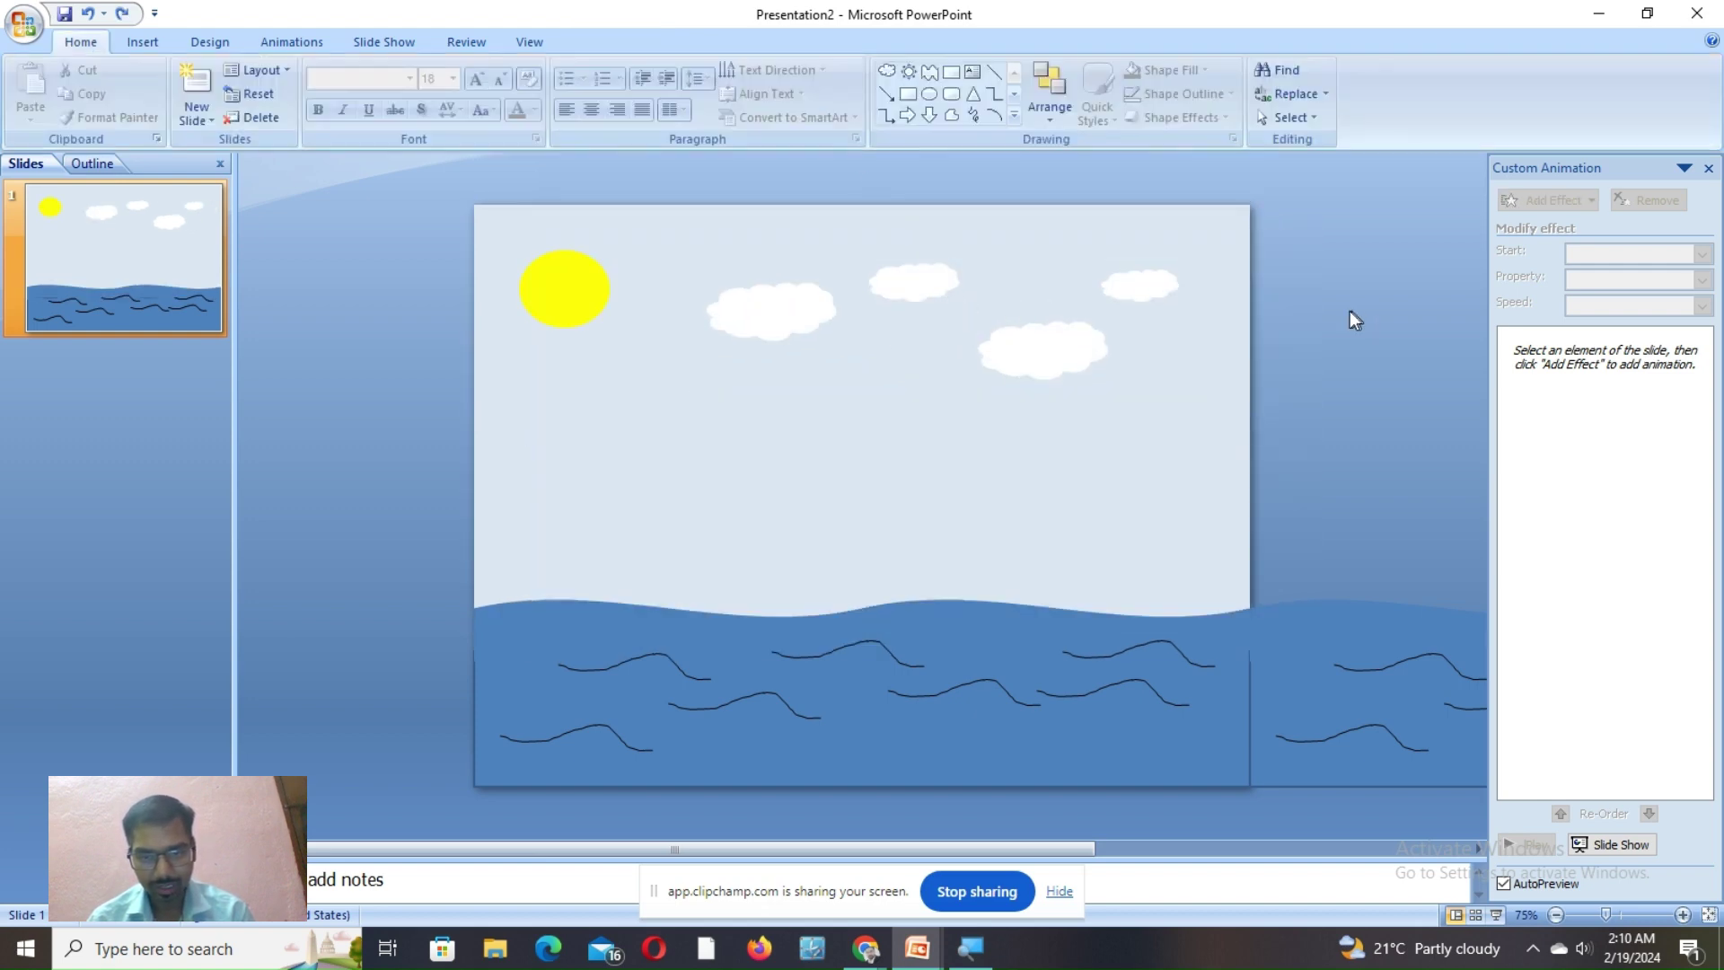
pyautogui.click(858, 290)
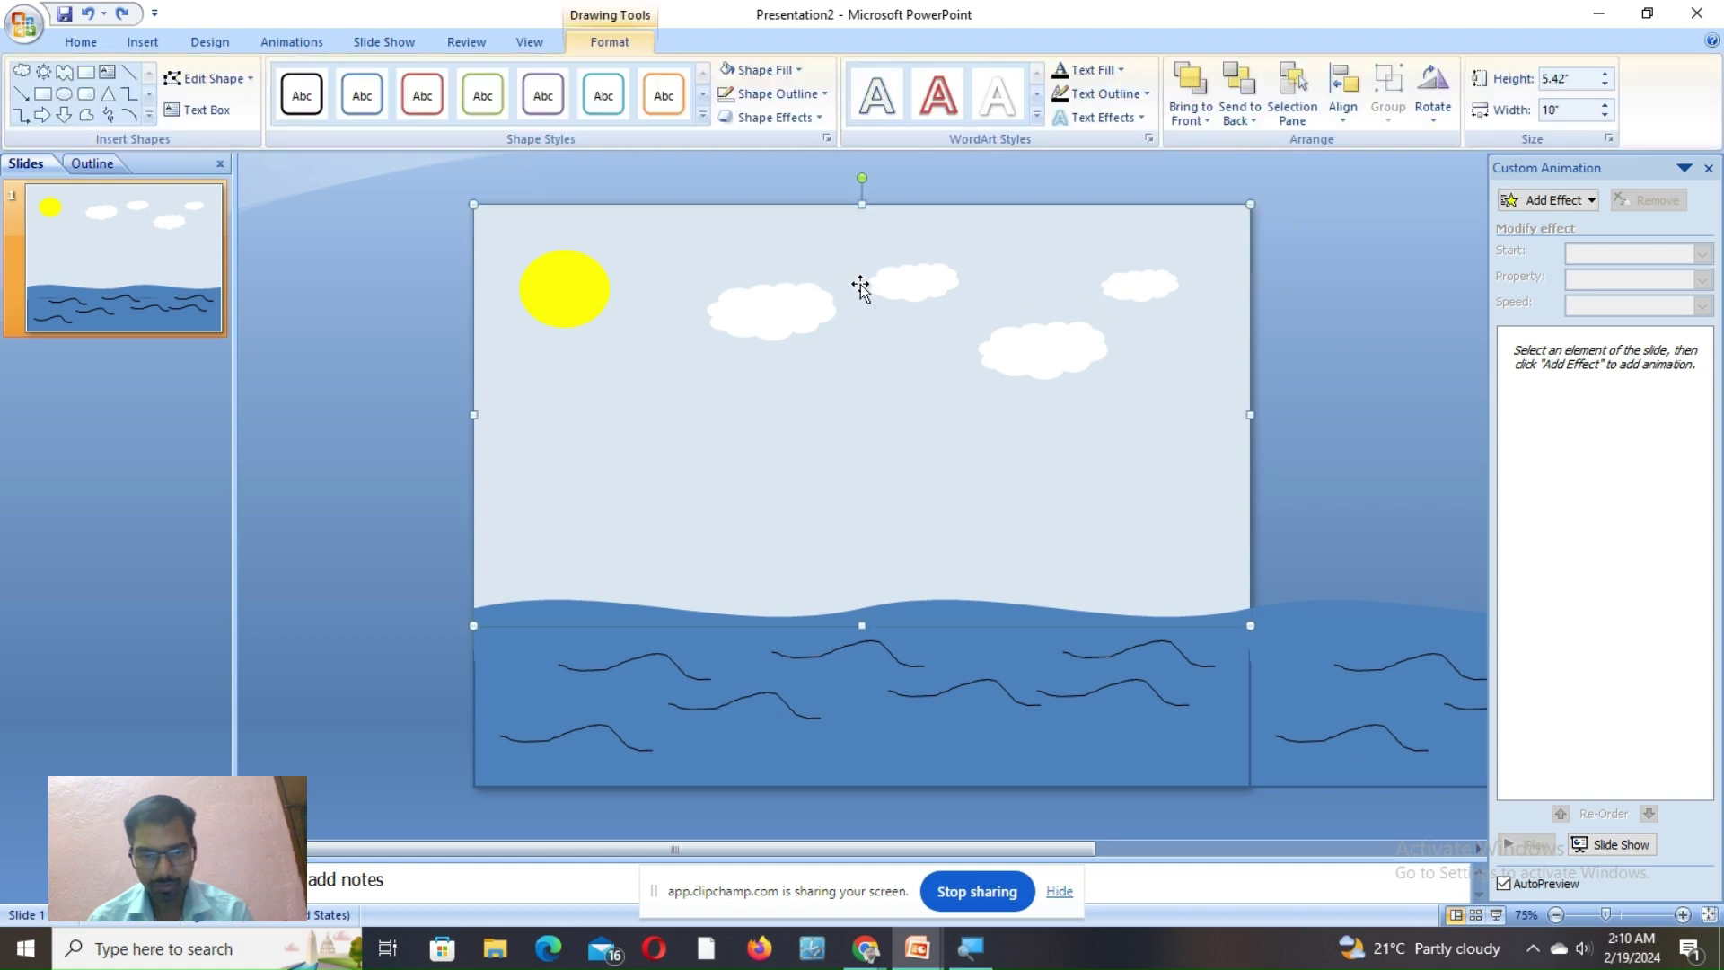
pyautogui.click(775, 307)
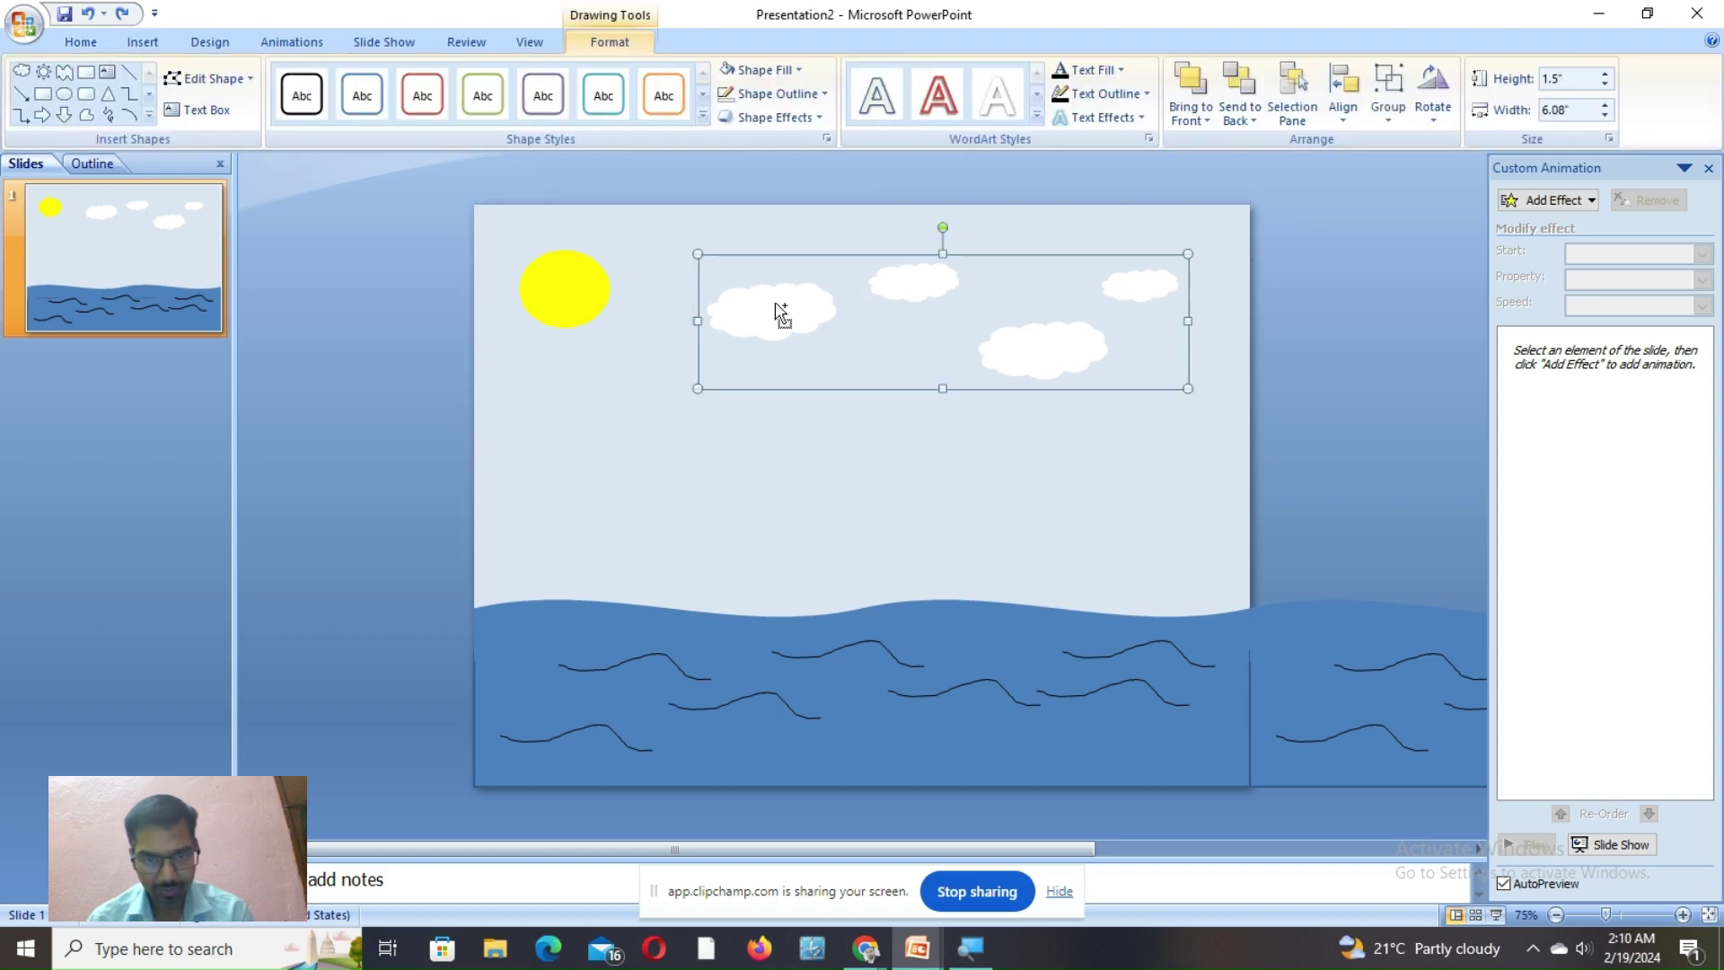
# Place a duplicate cloud group past the right edge and group both into a 12.25"-wide strip
pyautogui.moveTo(779, 312); pyautogui.dragTo(815, 358)
pyautogui.moveTo(1024, 359); pyautogui.dragTo(1267, 294)
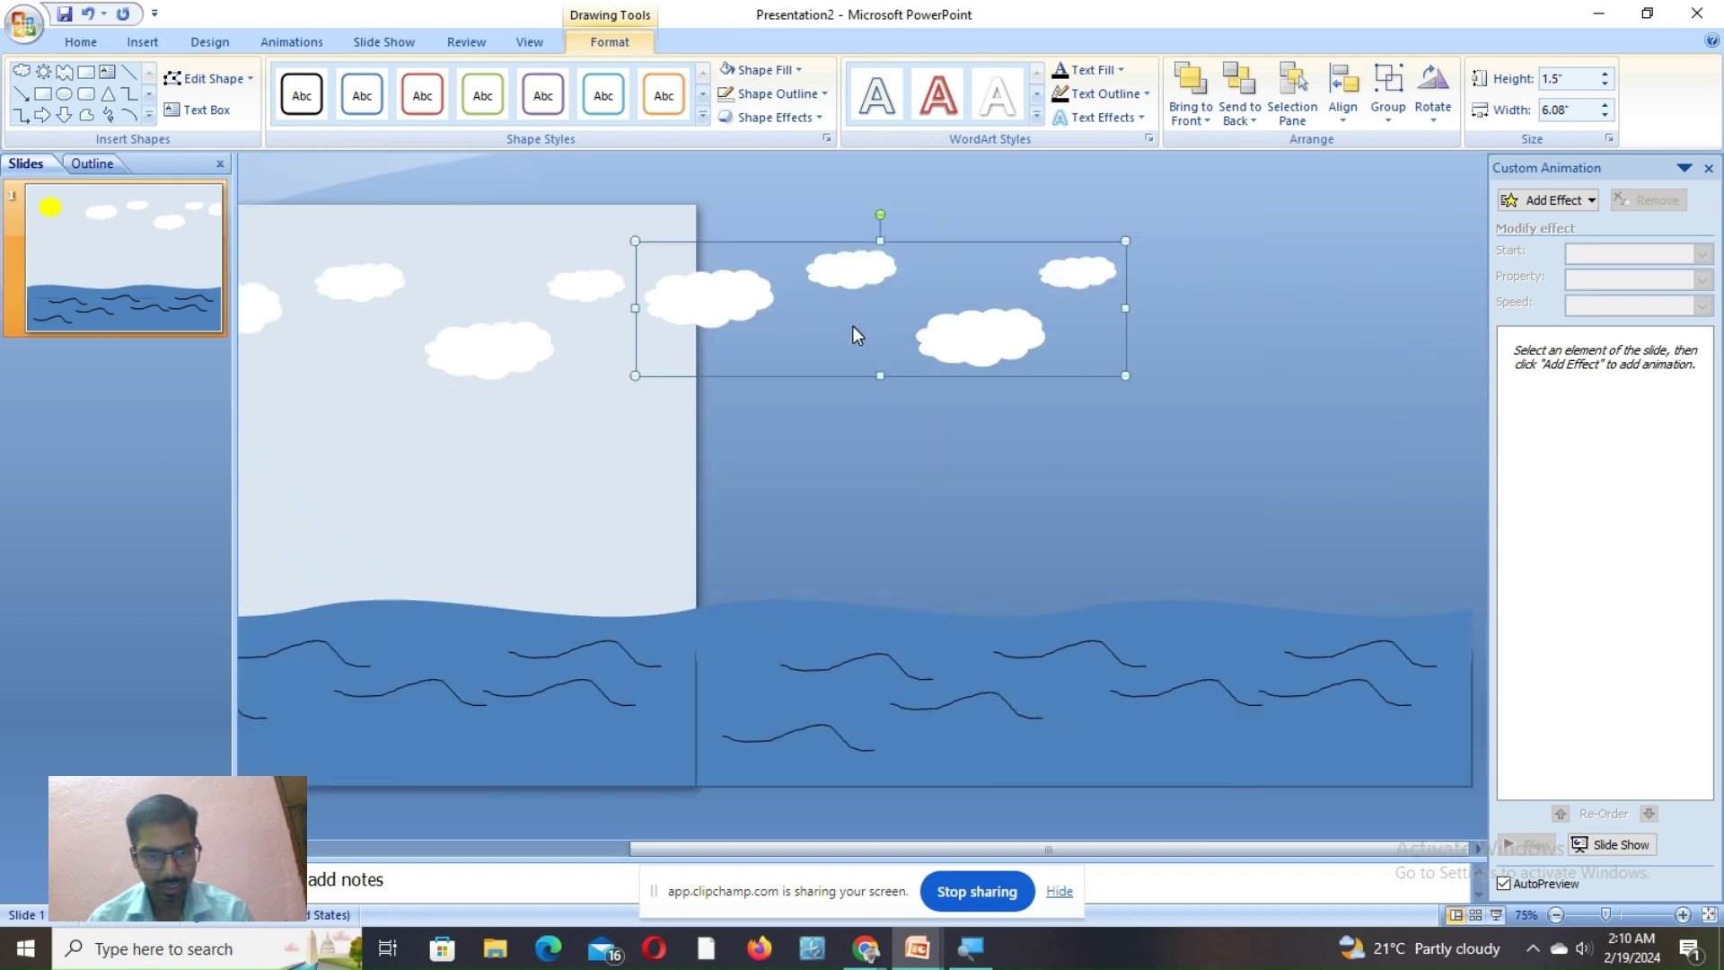
pyautogui.moveTo(754, 296); pyautogui.dragTo(746, 330)
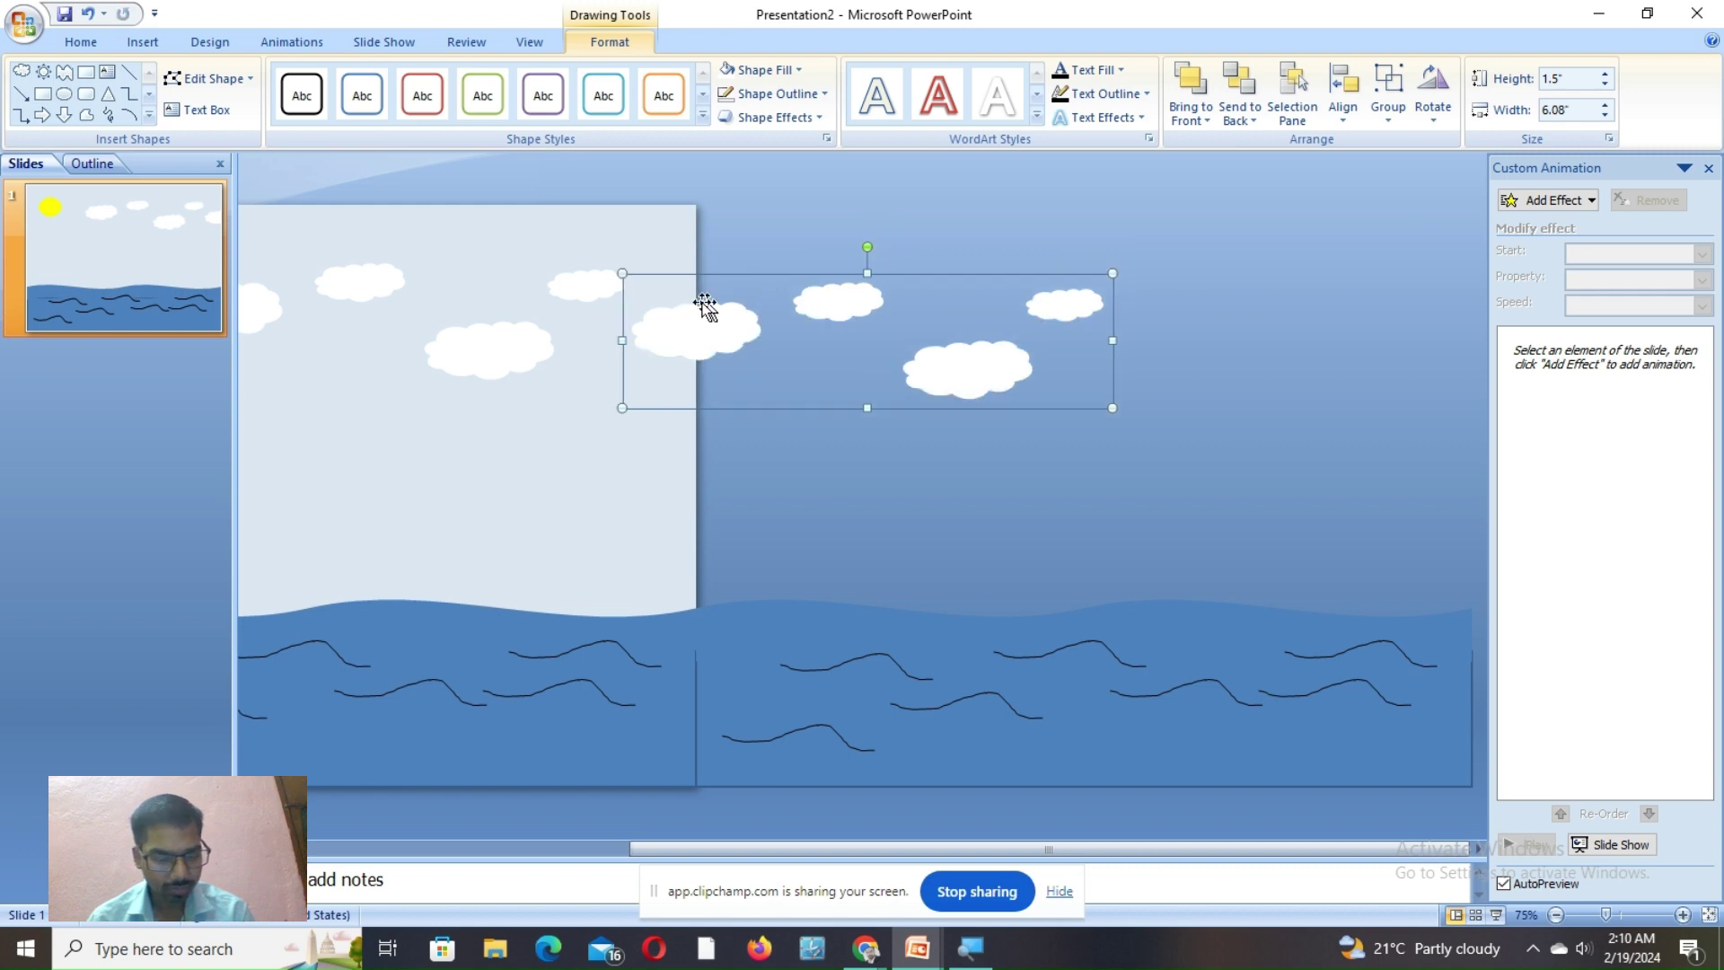
pyautogui.keyDown('shift'); pyautogui.click(472, 321); pyautogui.keyUp('shift')
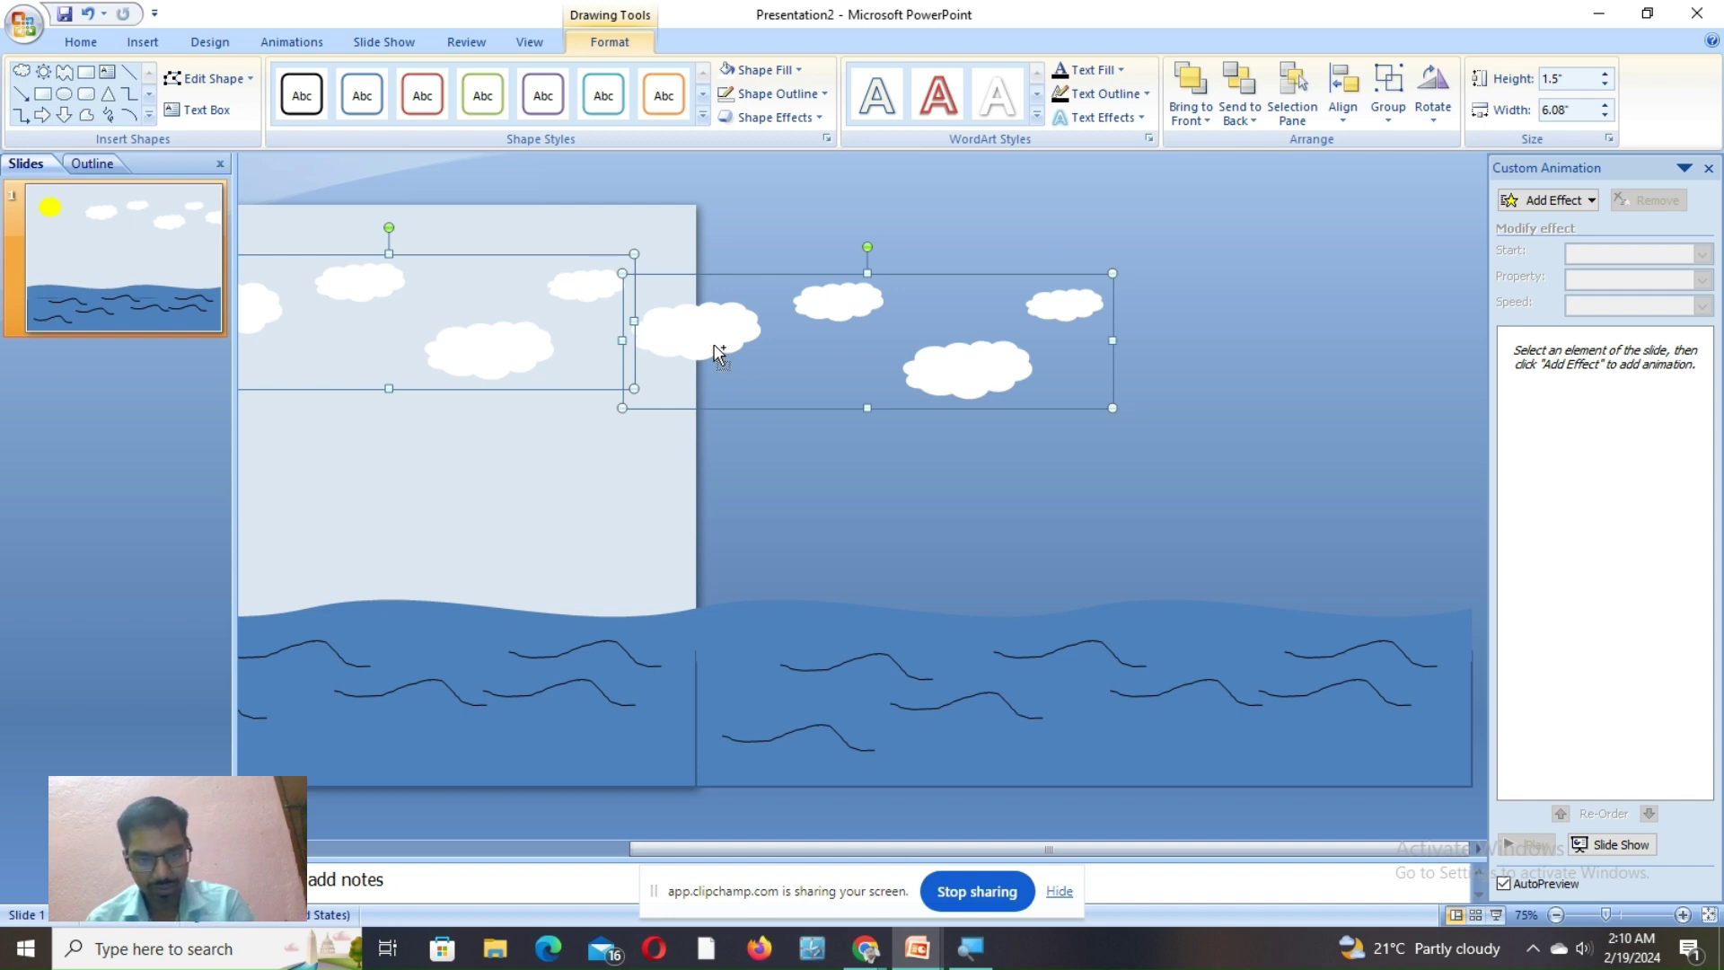
pyautogui.hotkey('ctrl', 'g')
pyautogui.hscroll(-3, 718, 353)
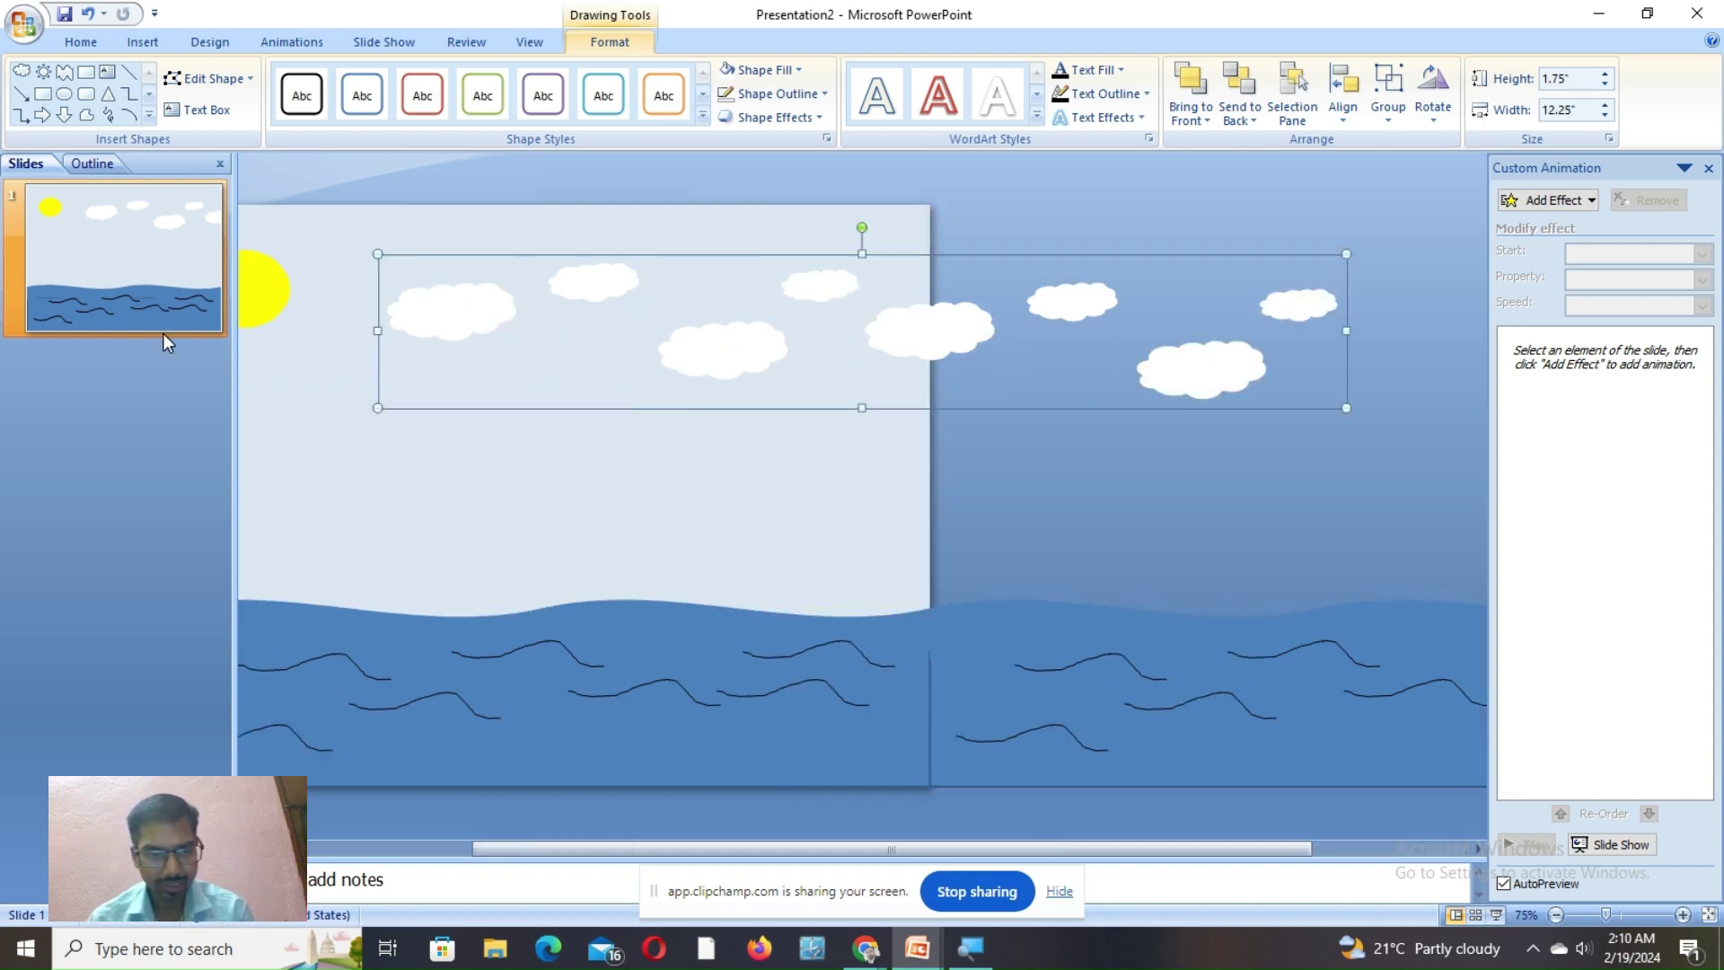
pyautogui.moveTo(742, 848); pyautogui.dragTo(628, 844)
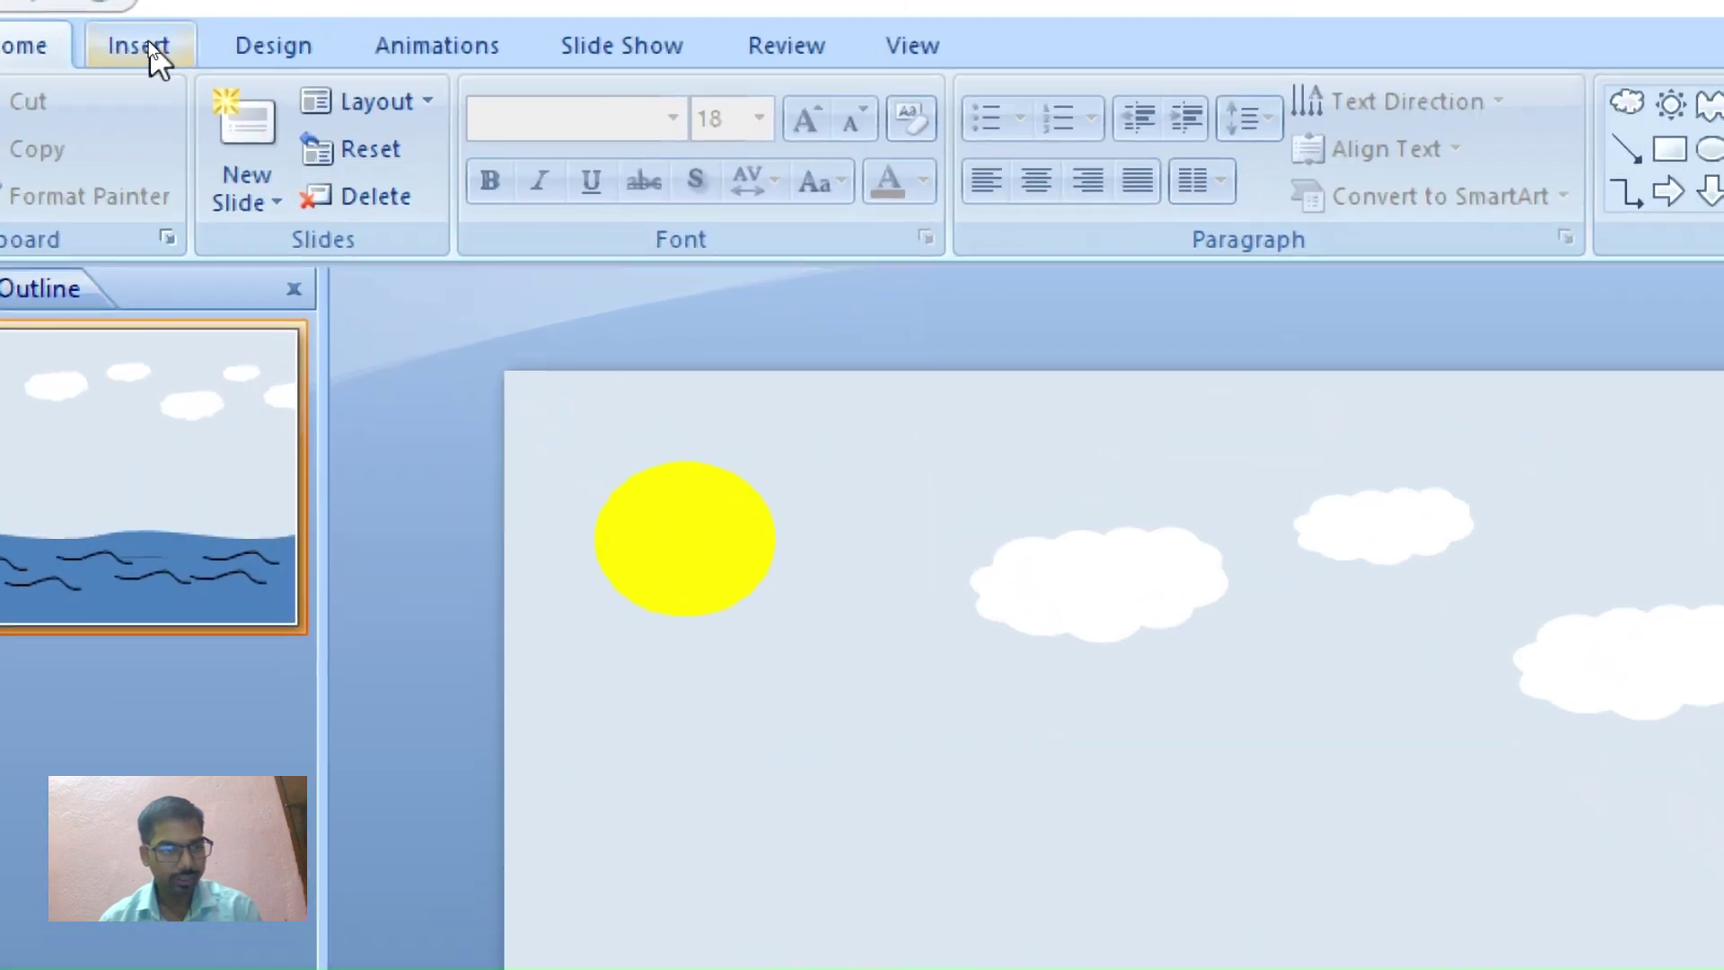
# Draw a diagonal parallelogram stripe below the sun and move it right and down
pyautogui.click(149, 40)
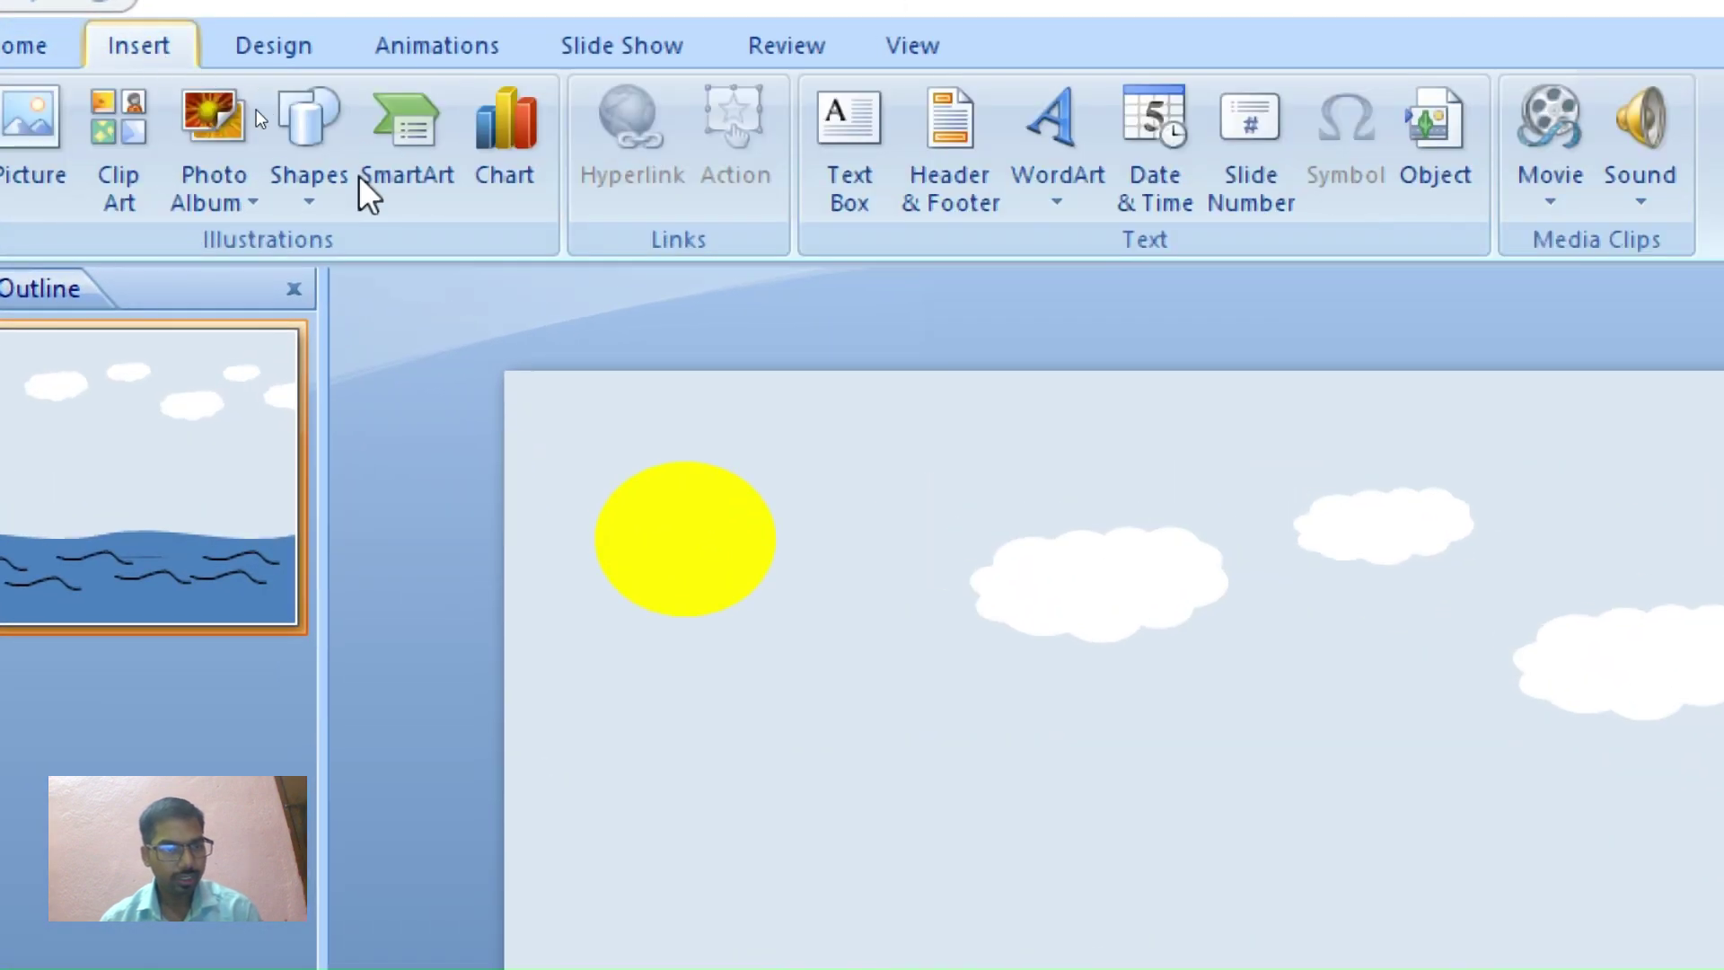
pyautogui.click(309, 184)
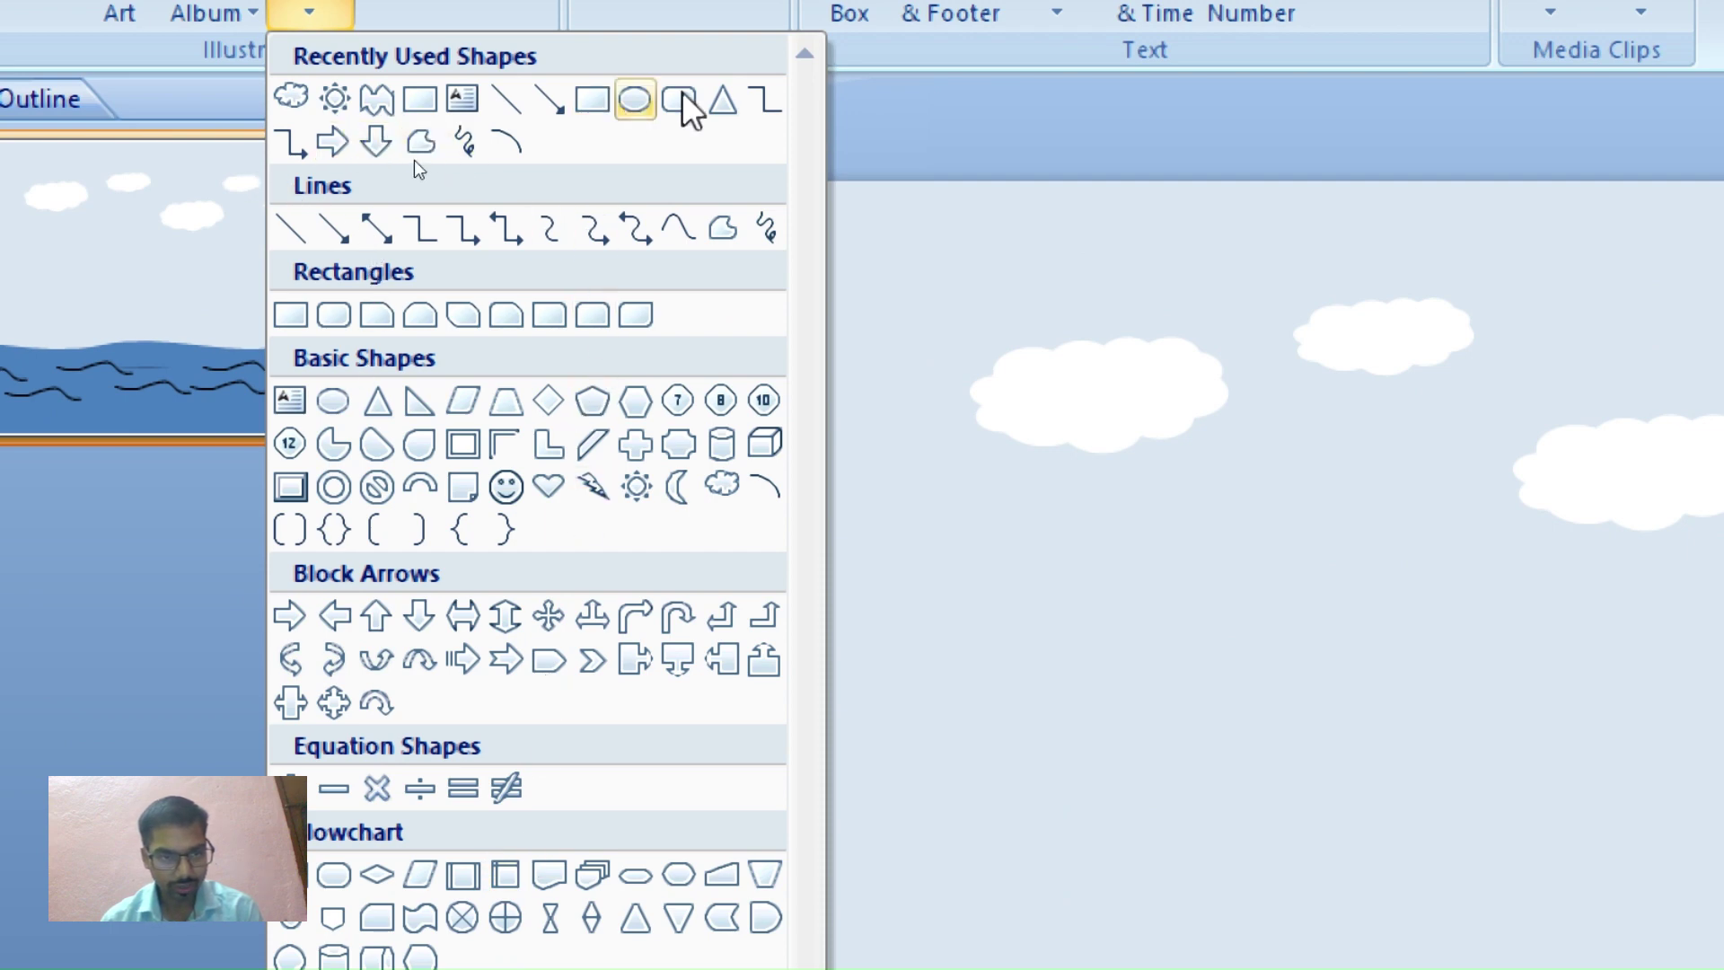
pyautogui.click(591, 435)
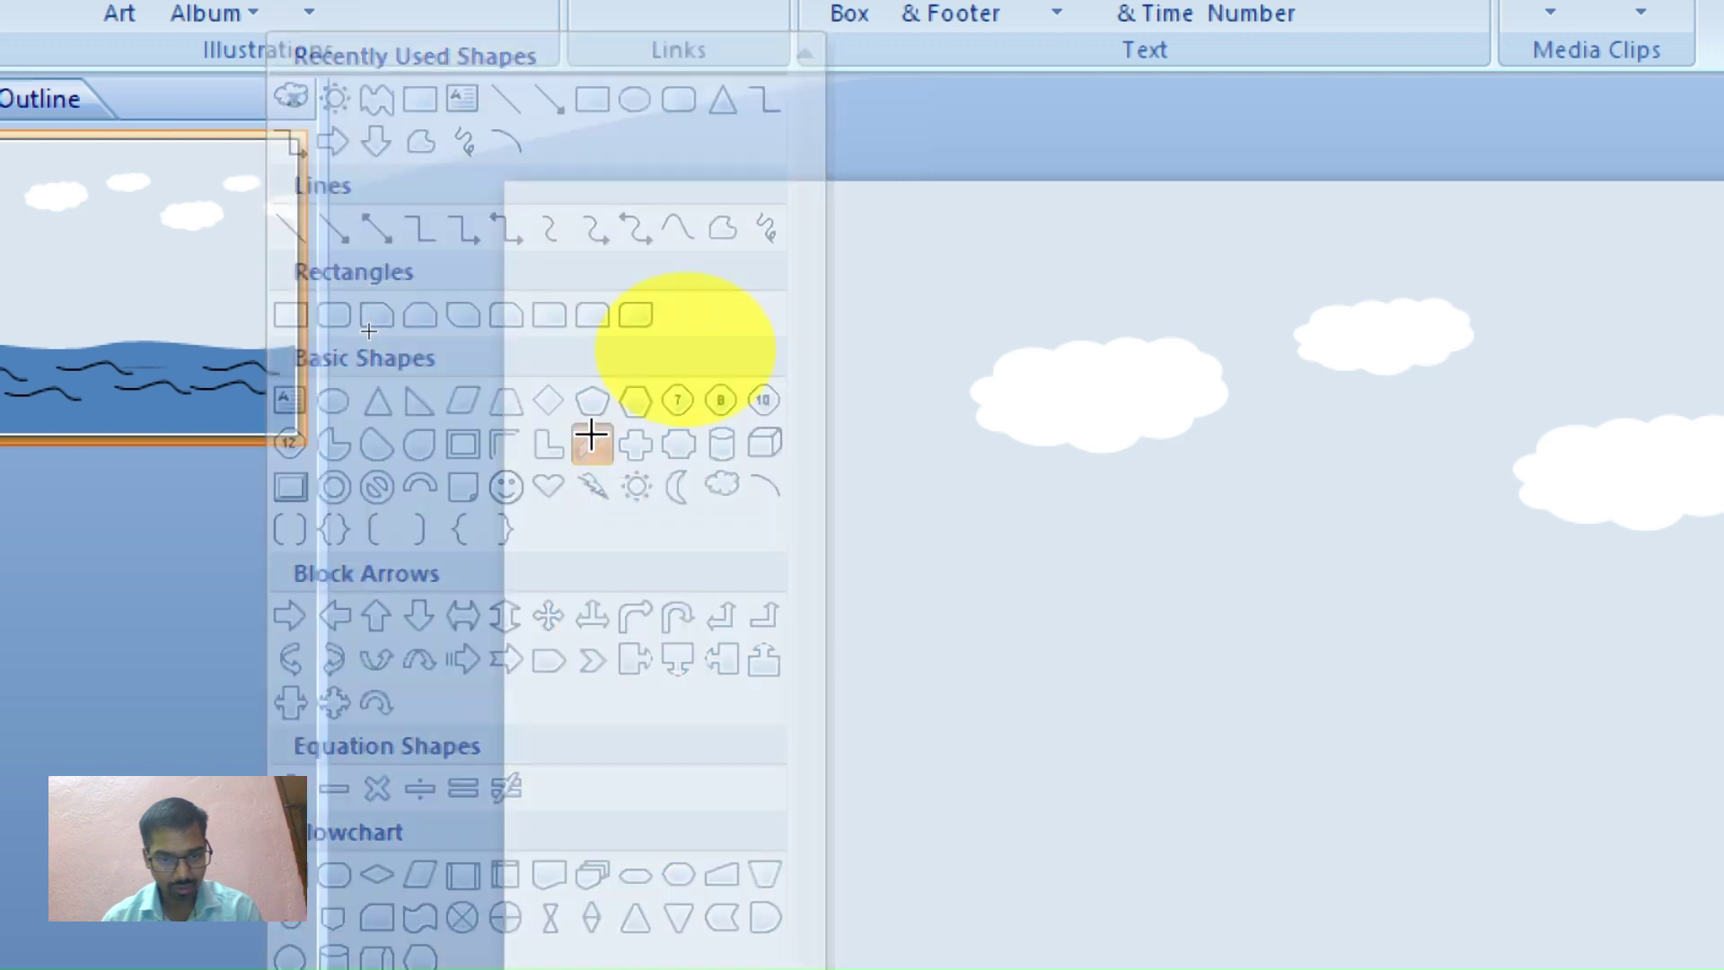
pyautogui.moveTo(942, 462); pyautogui.dragTo(622, 827)
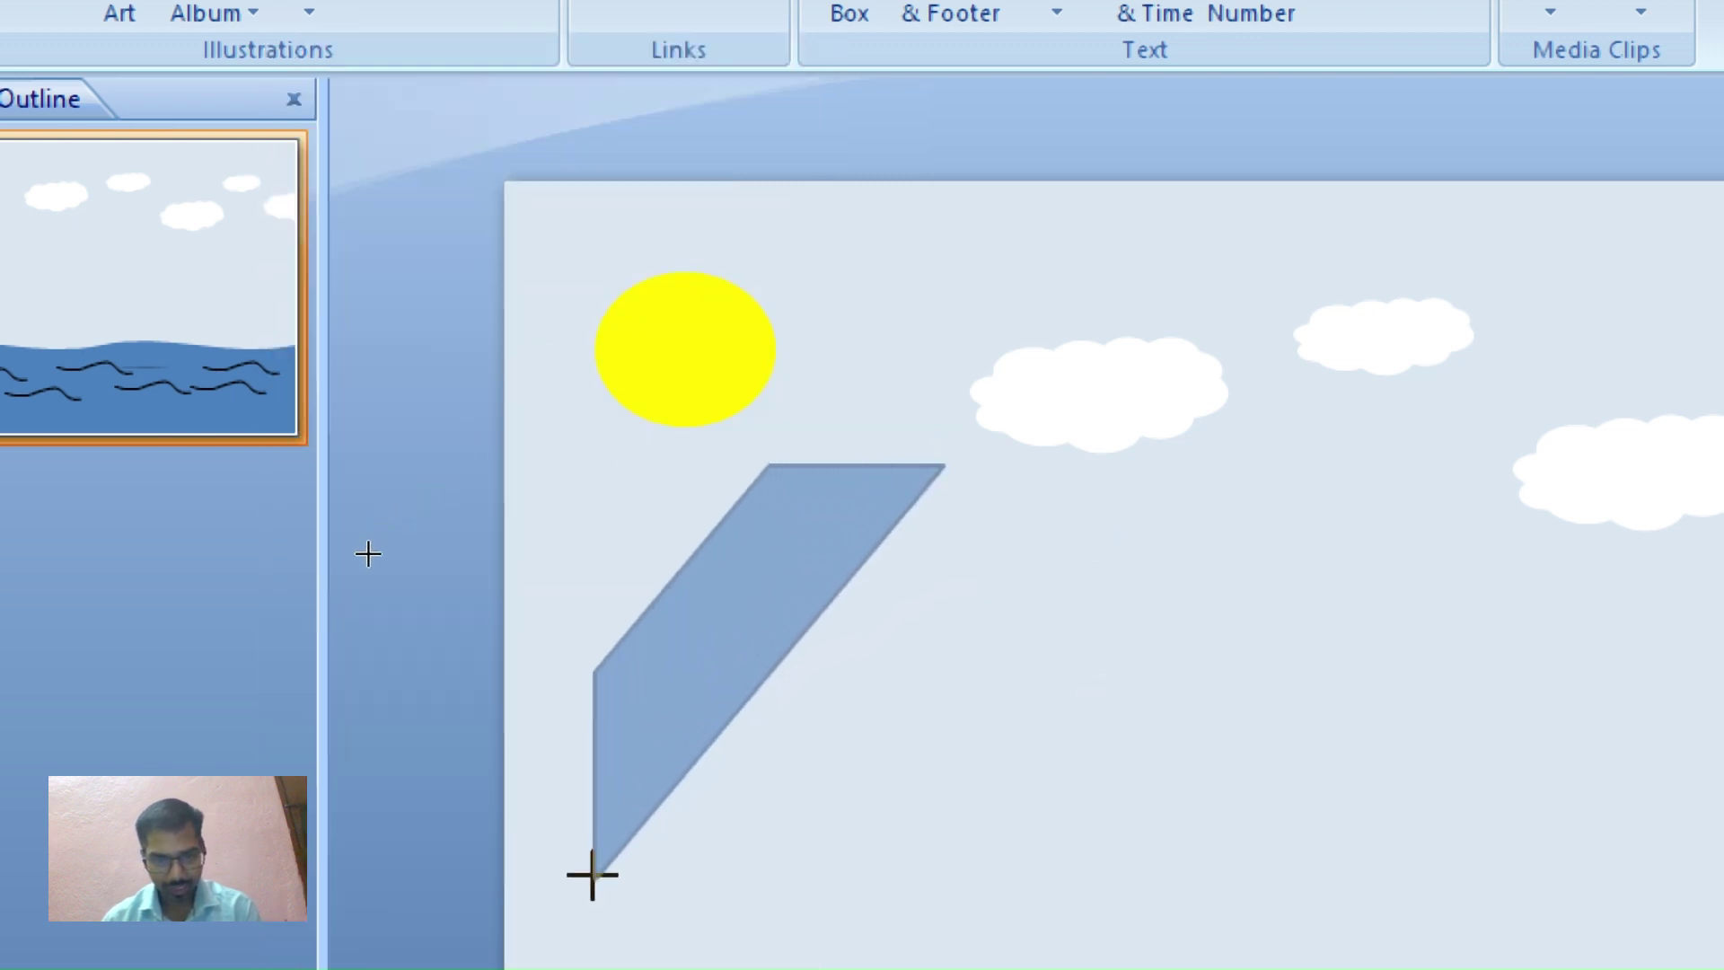
pyautogui.moveTo(622, 827); pyautogui.dragTo(584, 895)
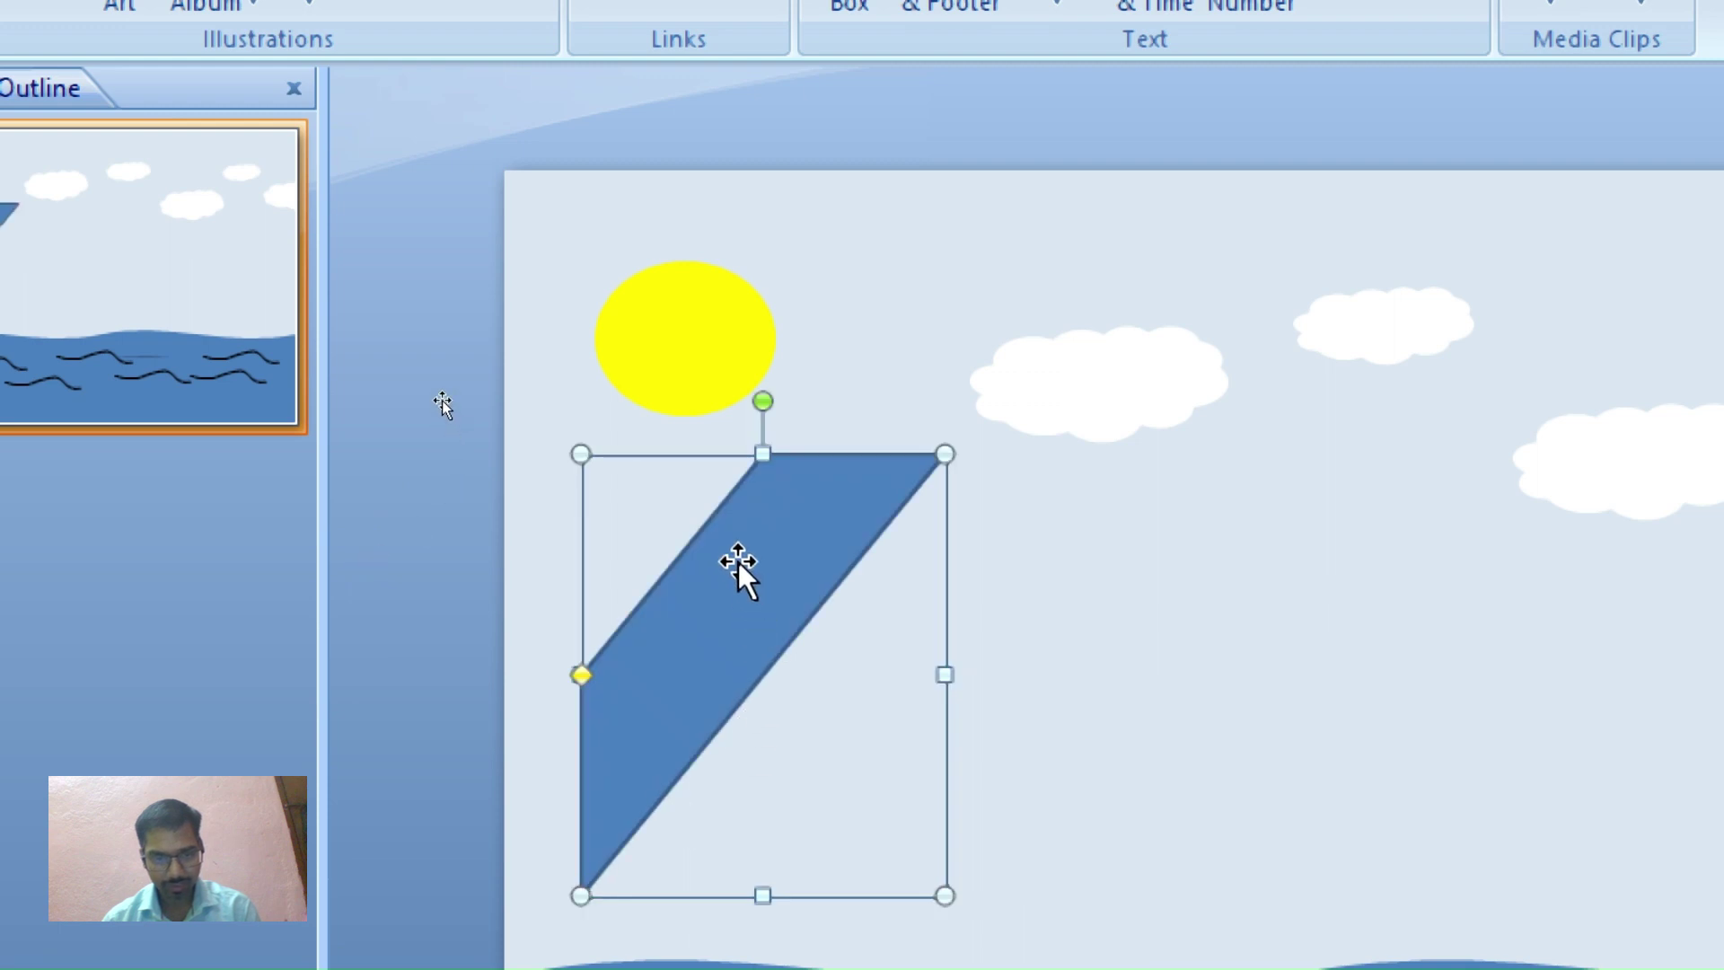
pyautogui.moveTo(738, 562); pyautogui.dragTo(1000, 666)
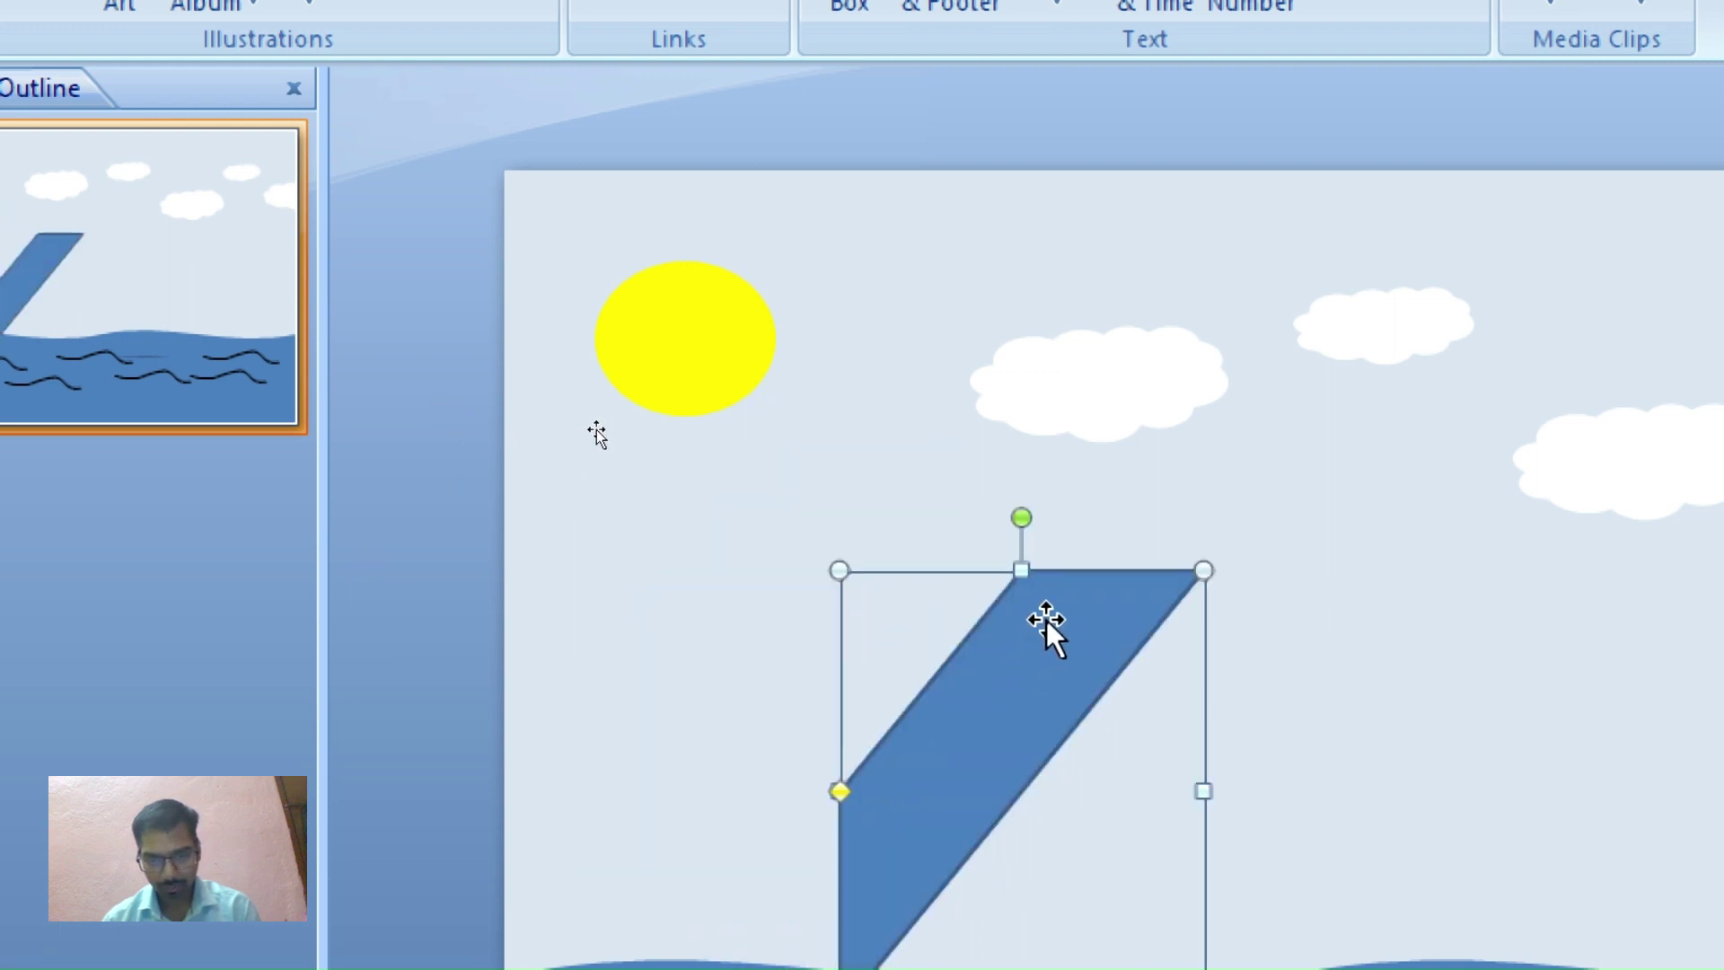
# Rotate the stripe flat, set it over the waves, tilt it slightly and widen it leftward
pyautogui.moveTo(1018, 516); pyautogui.dragTo(604, 912)
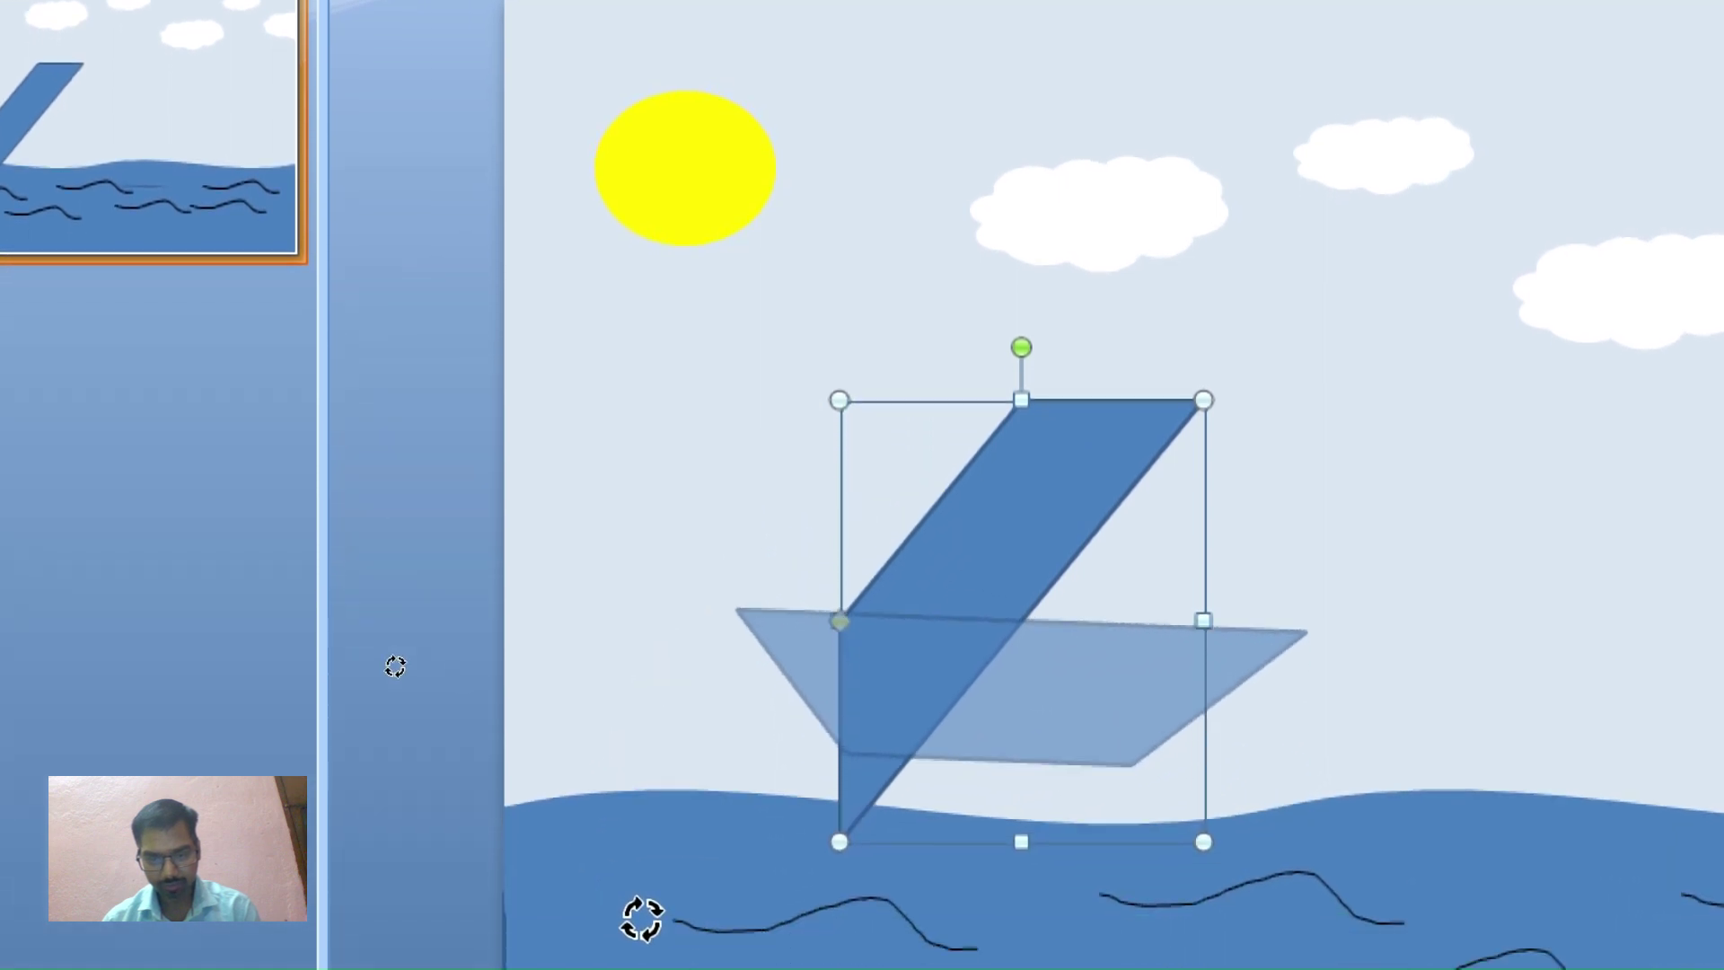
pyautogui.moveTo(604, 912); pyautogui.dragTo(662, 899)
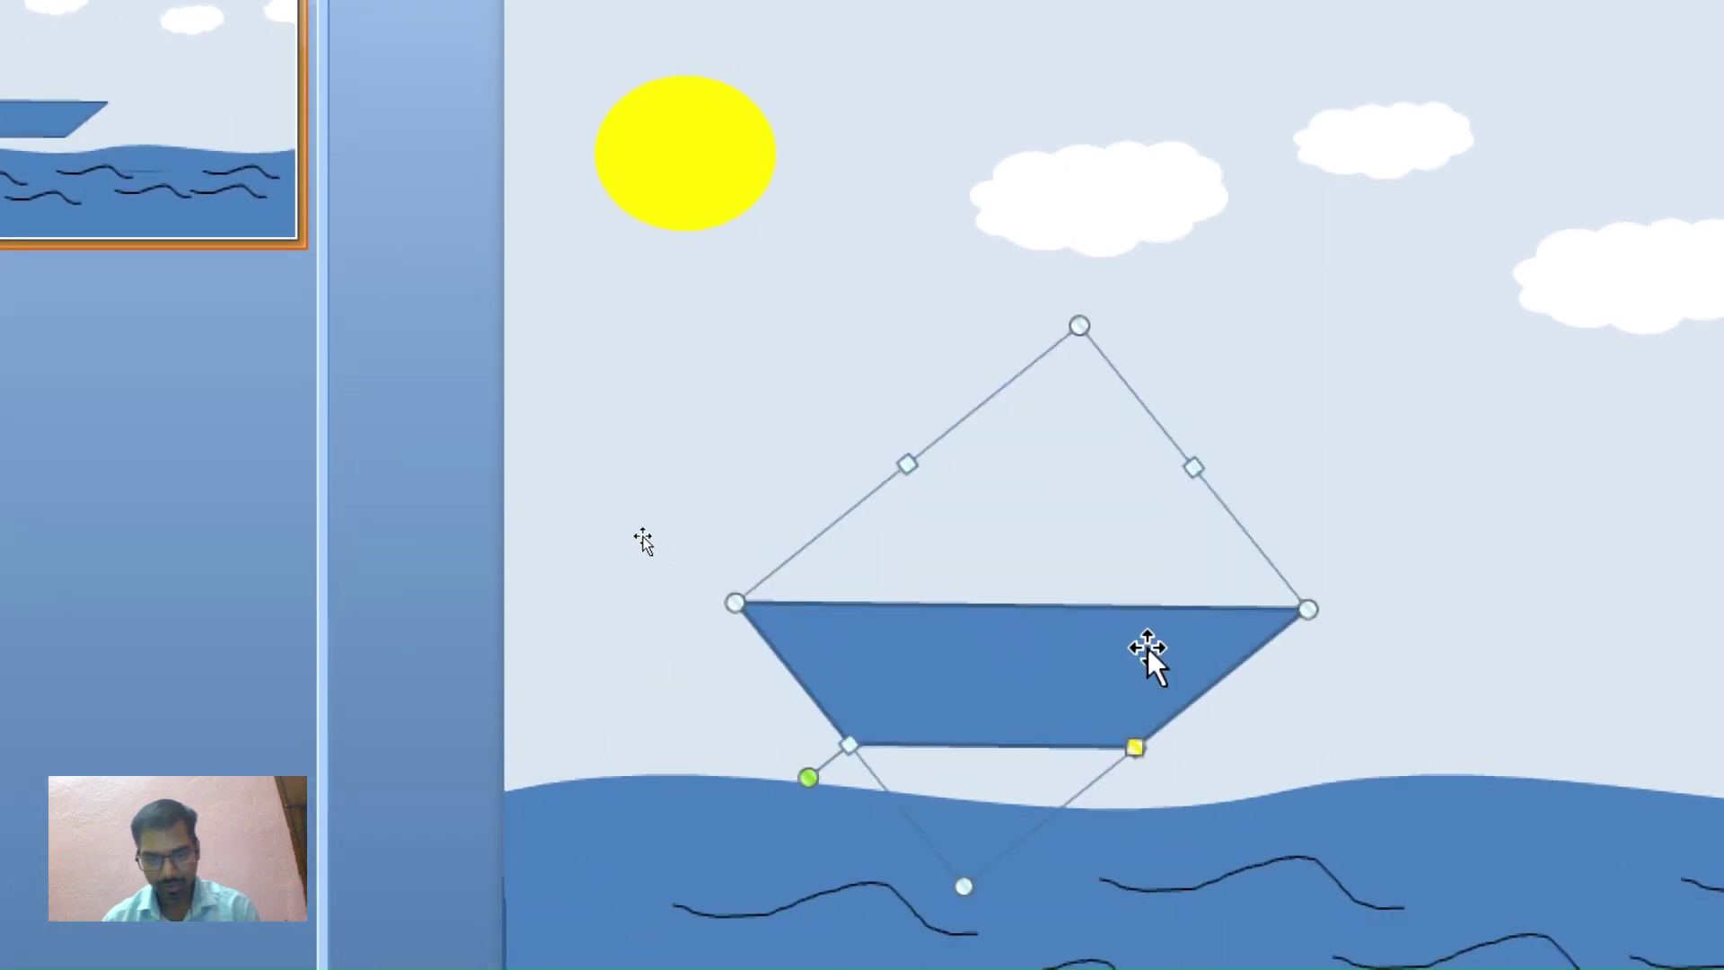
pyautogui.moveTo(1029, 688); pyautogui.dragTo(1223, 695)
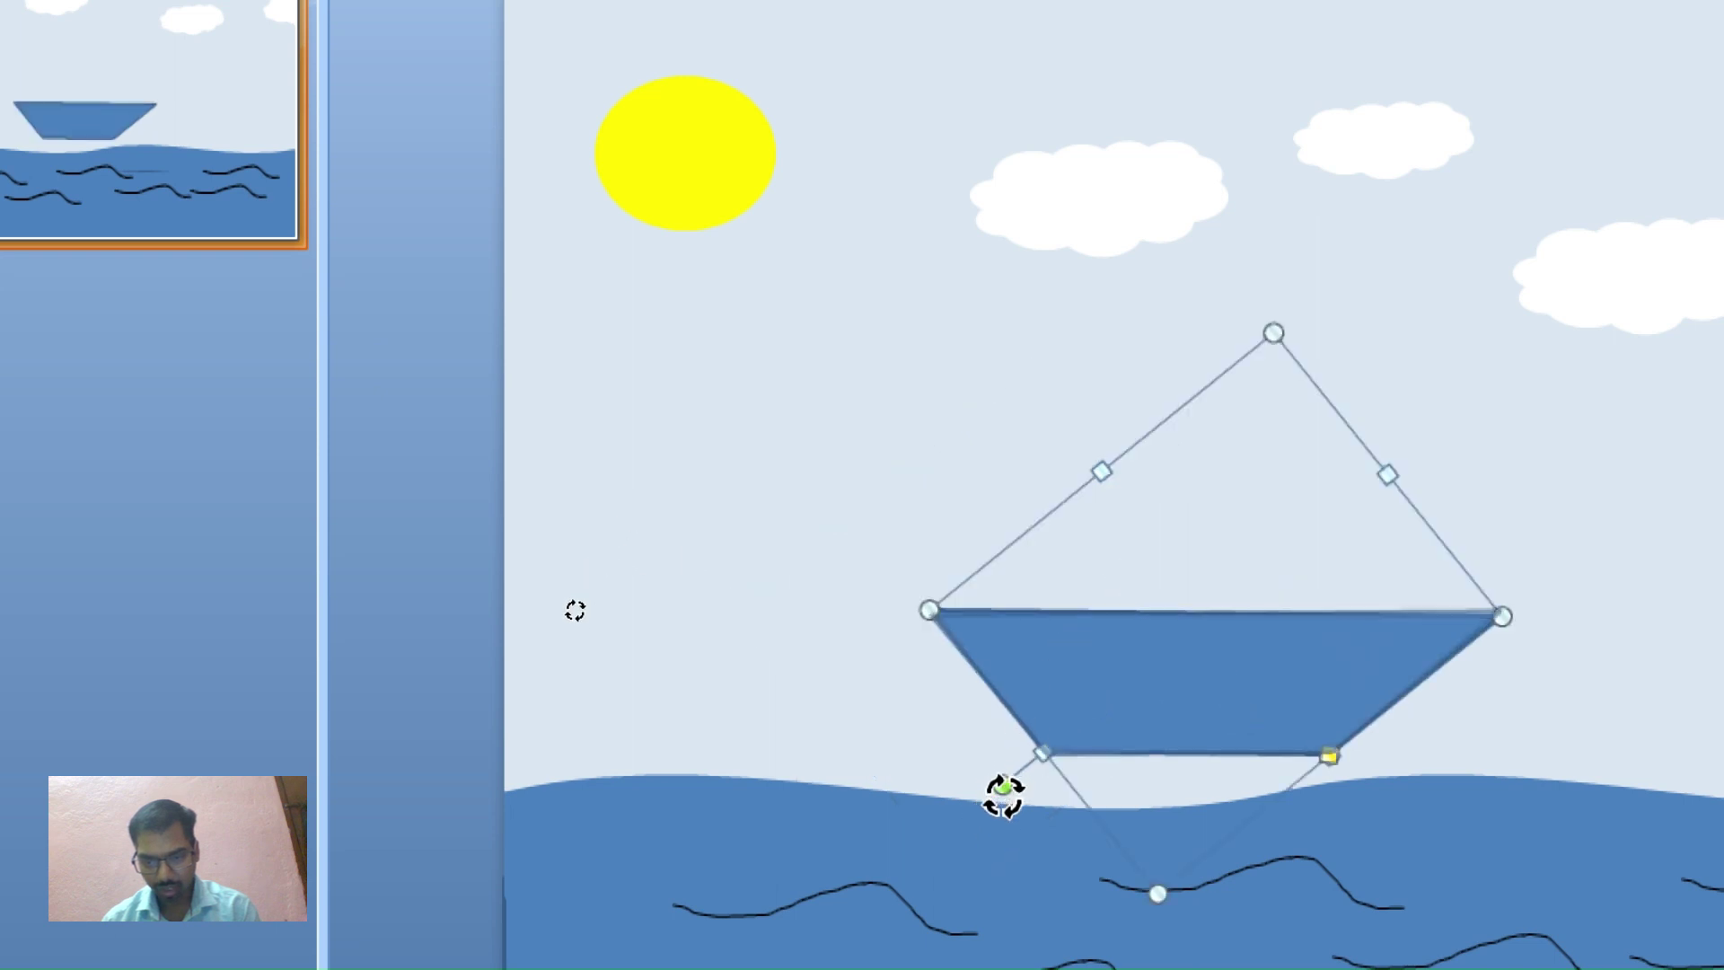
pyautogui.moveTo(1003, 794); pyautogui.dragTo(1008, 797)
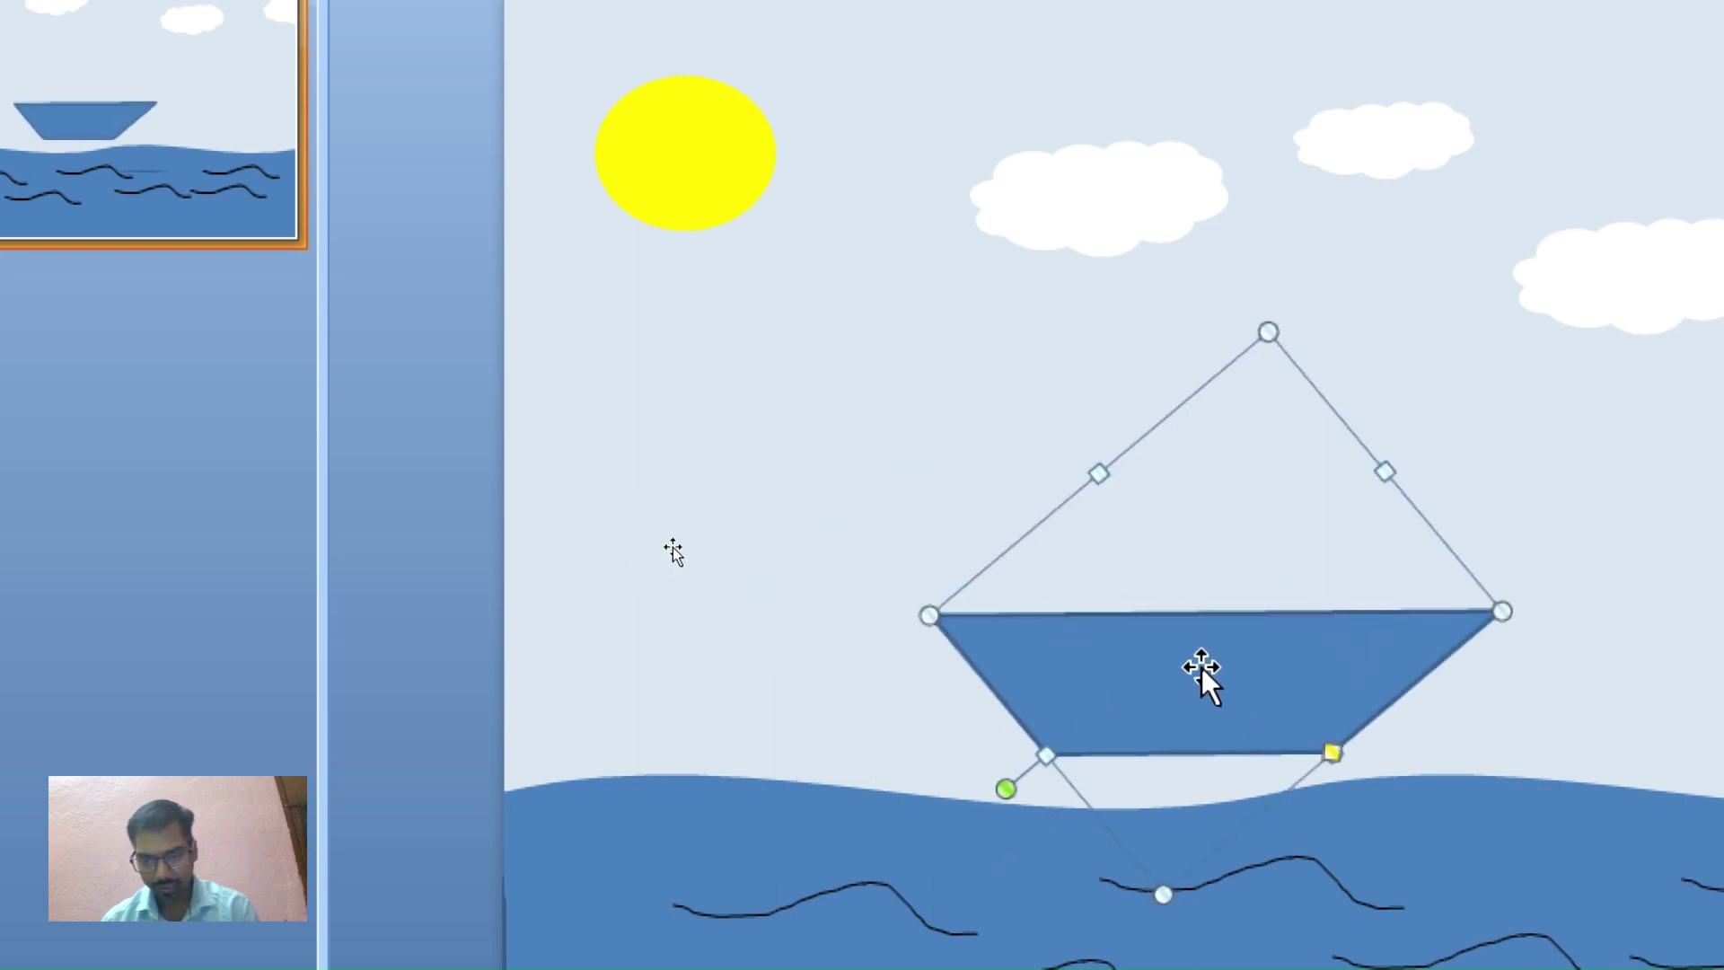
pyautogui.moveTo(927, 613); pyautogui.dragTo(850, 629)
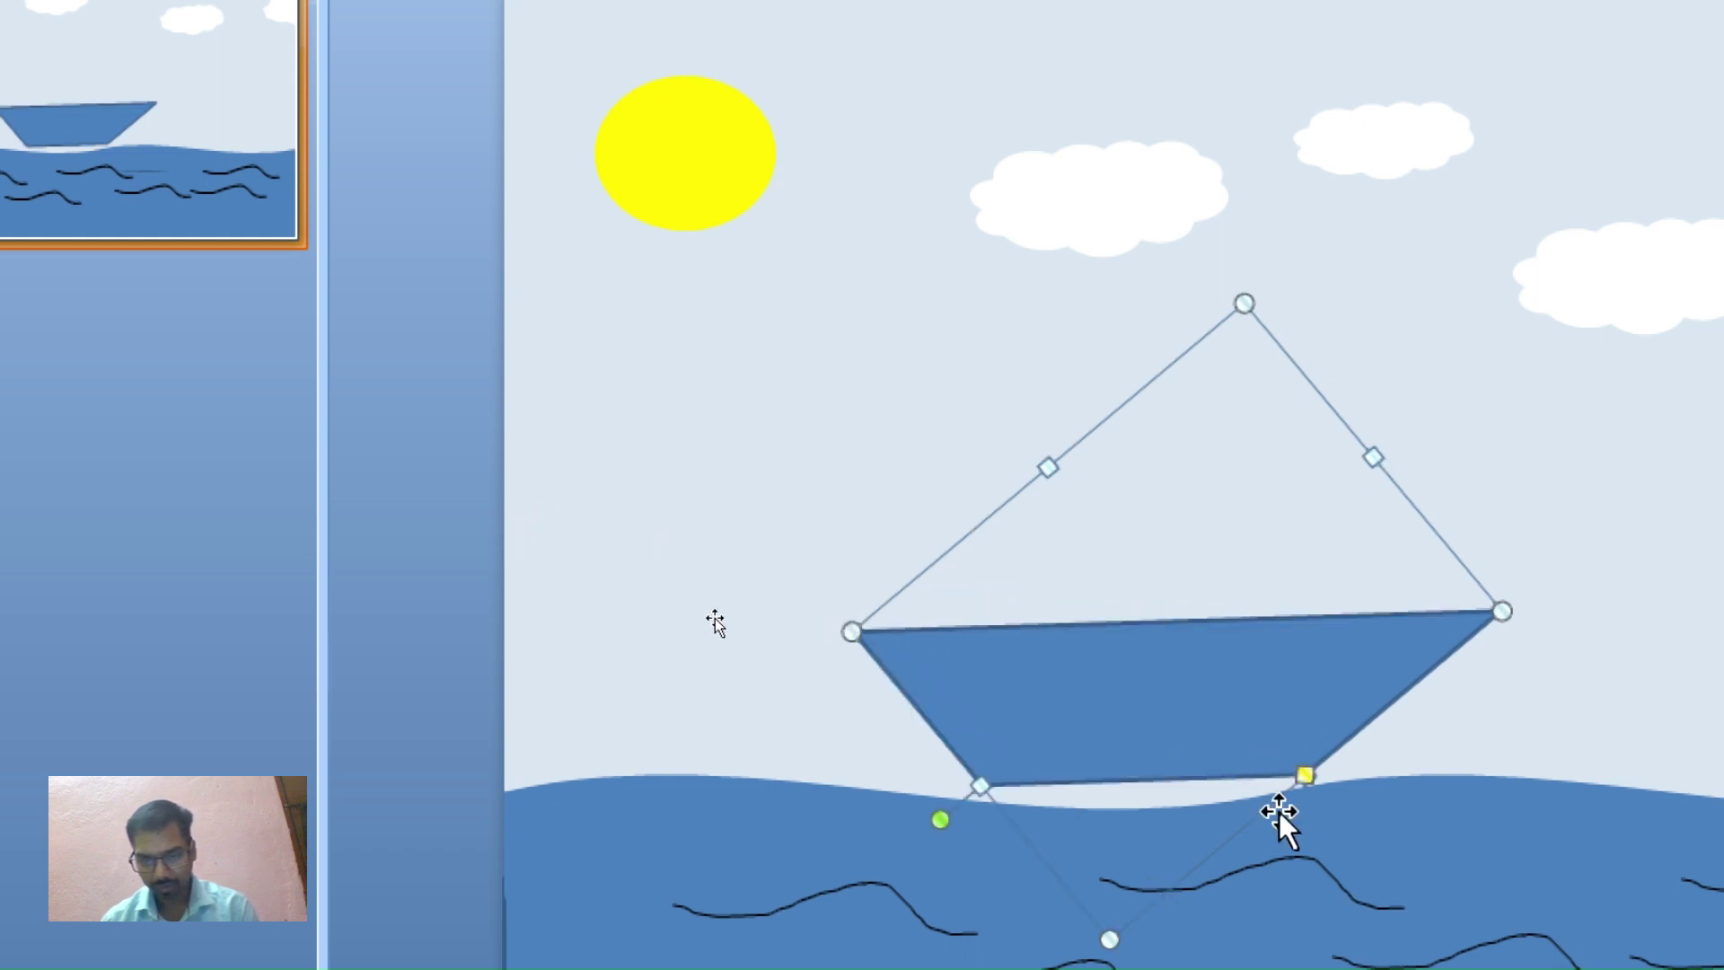
pyautogui.moveTo(1305, 778)
pyautogui.mouseDown()
pyautogui.moveTo(1338, 840)
pyautogui.moveTo(1380, 813)
pyautogui.mouseUp()
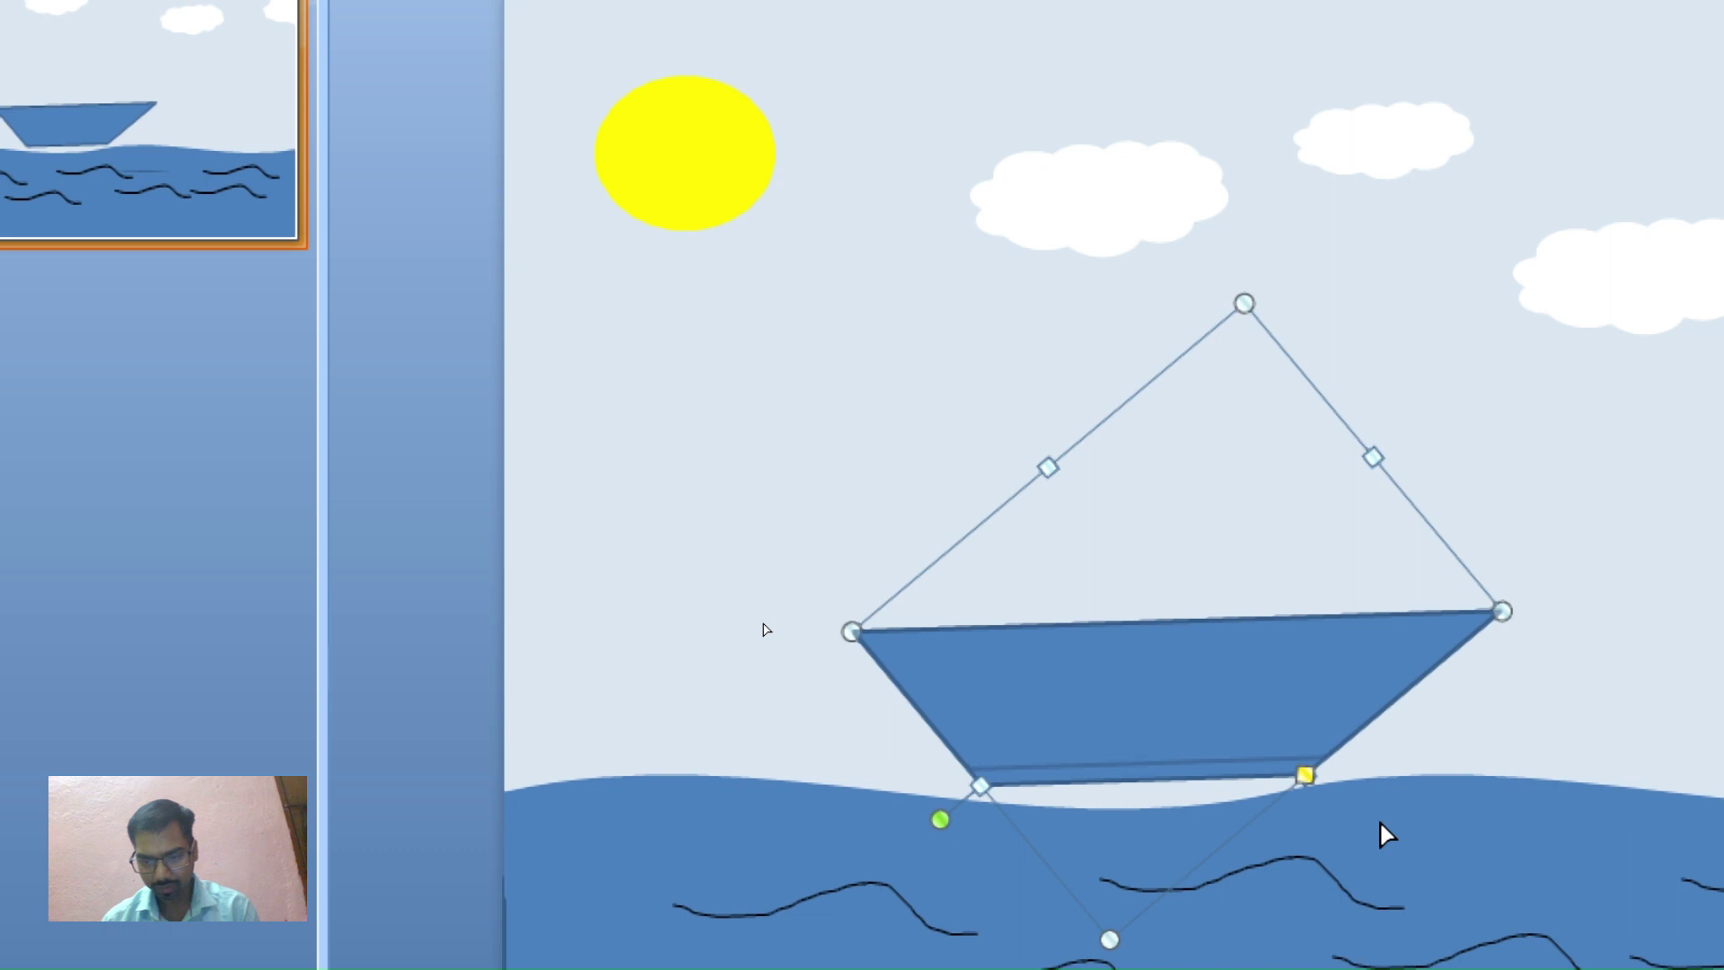
pyautogui.hscroll(5, 1379, 821)
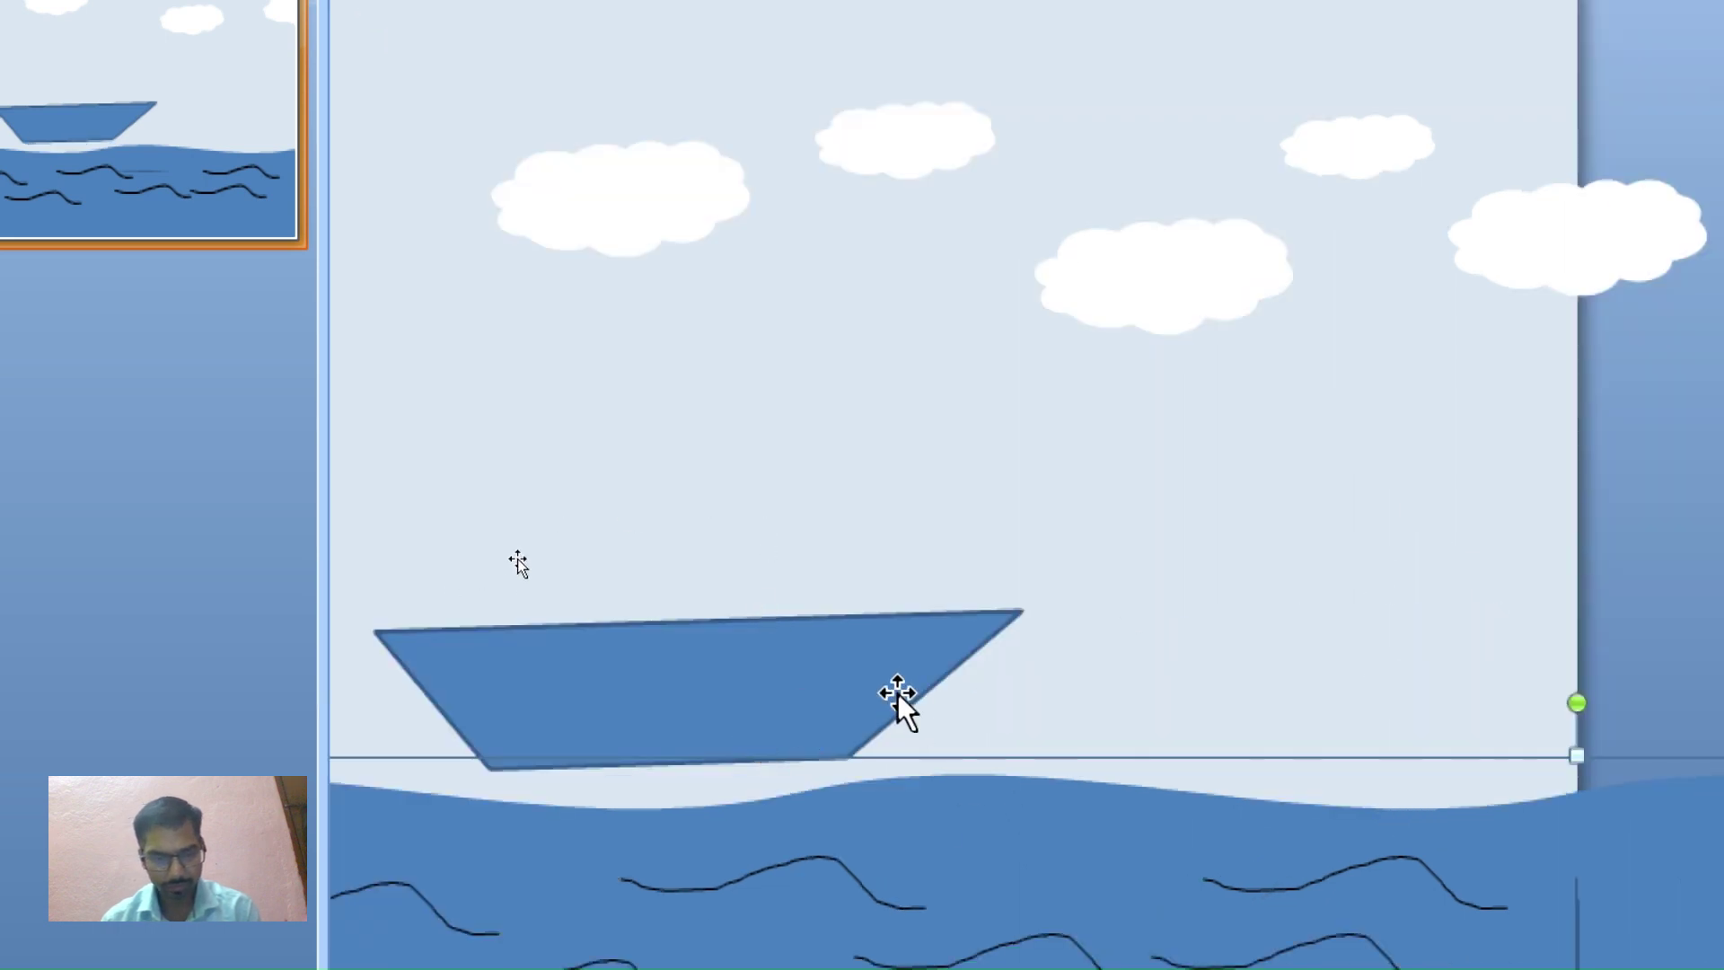
# Fill the hull with a dark wood texture, outline it black, and shift it along the waves
pyautogui.click(820, 687)
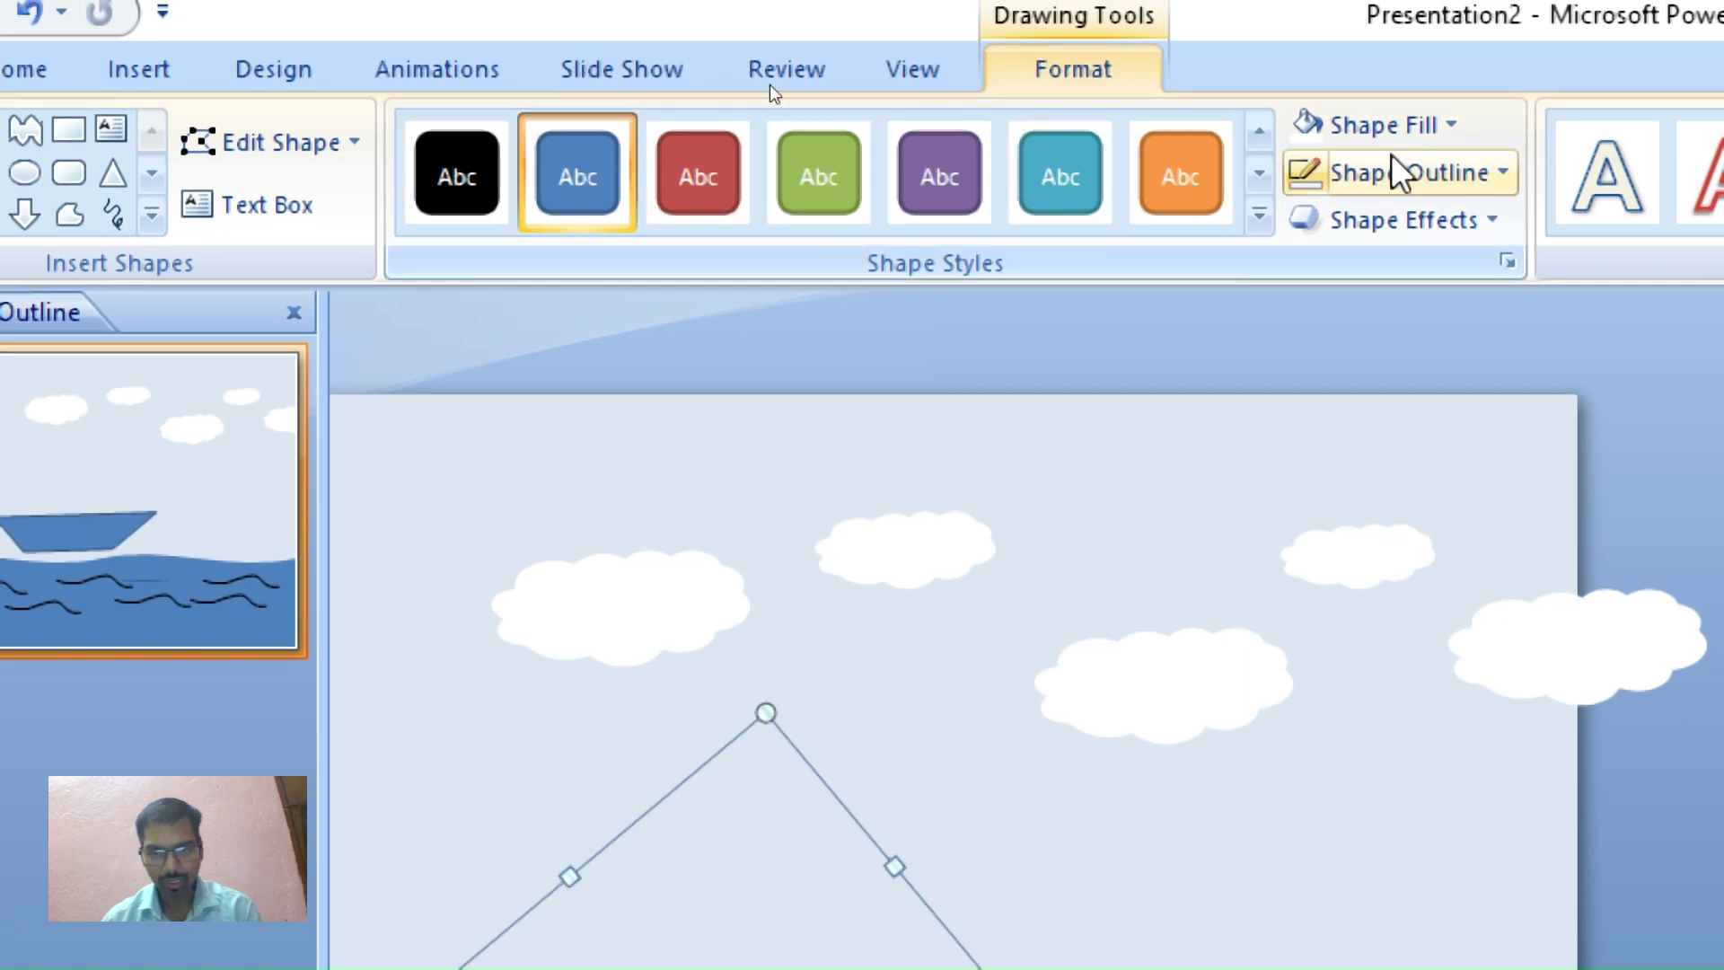
pyautogui.click(1437, 125)
pyautogui.moveTo(774, 353)
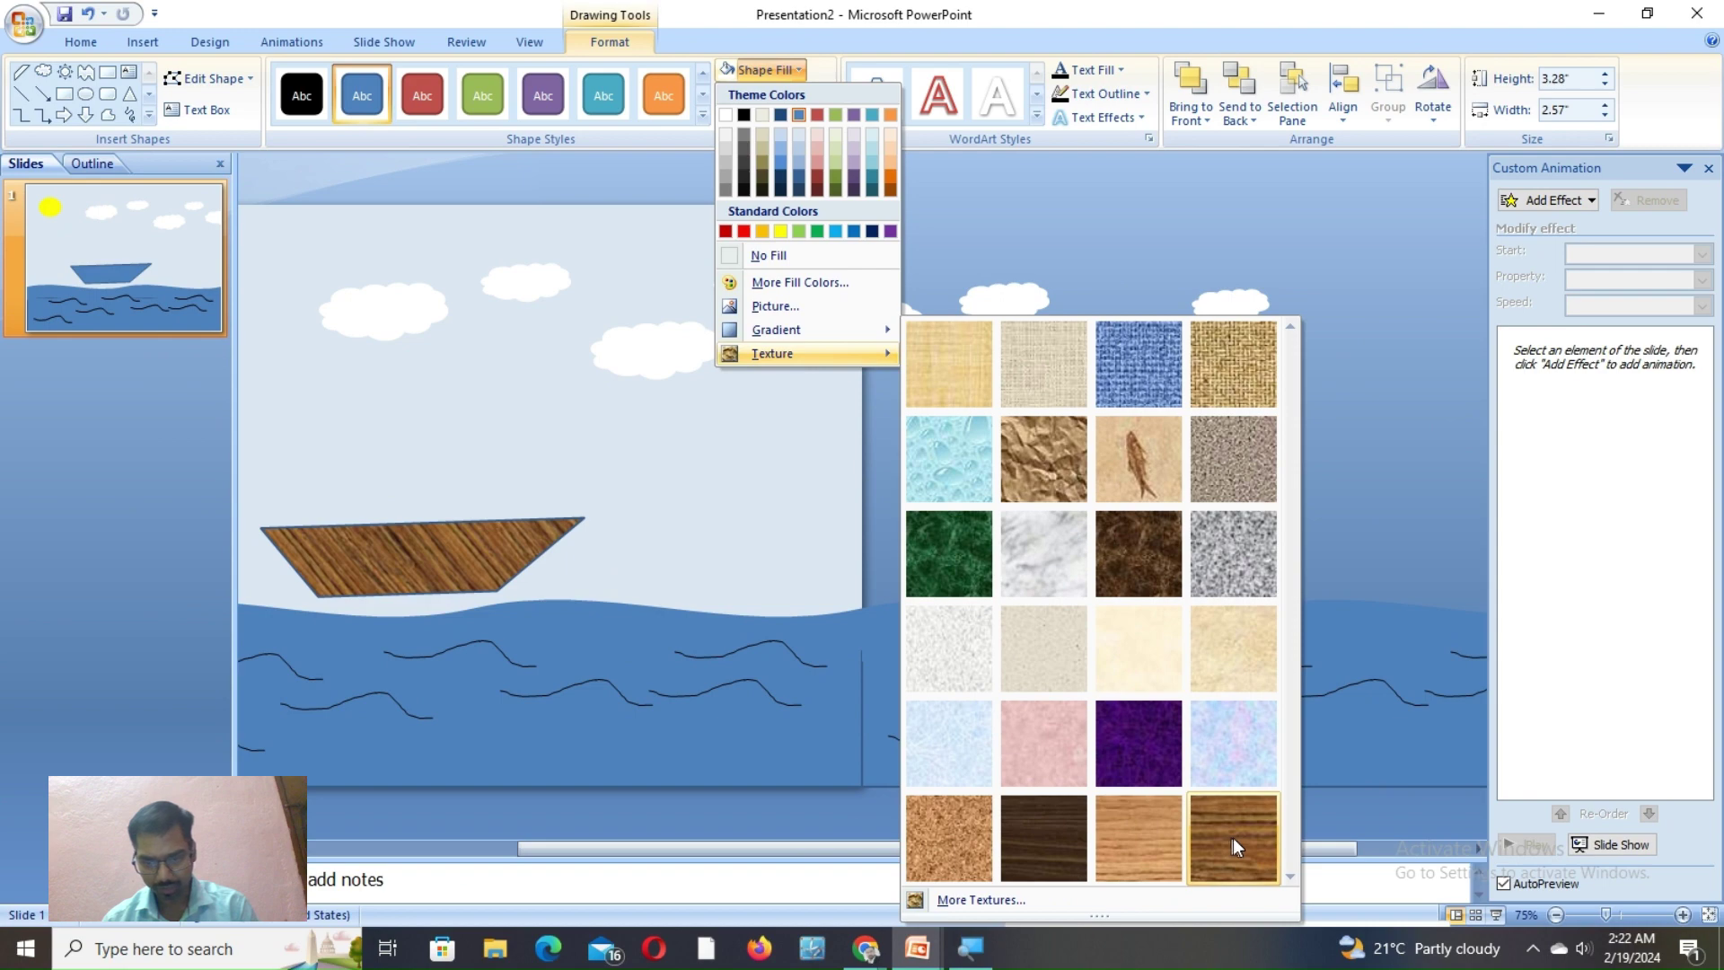
pyautogui.click(1231, 838)
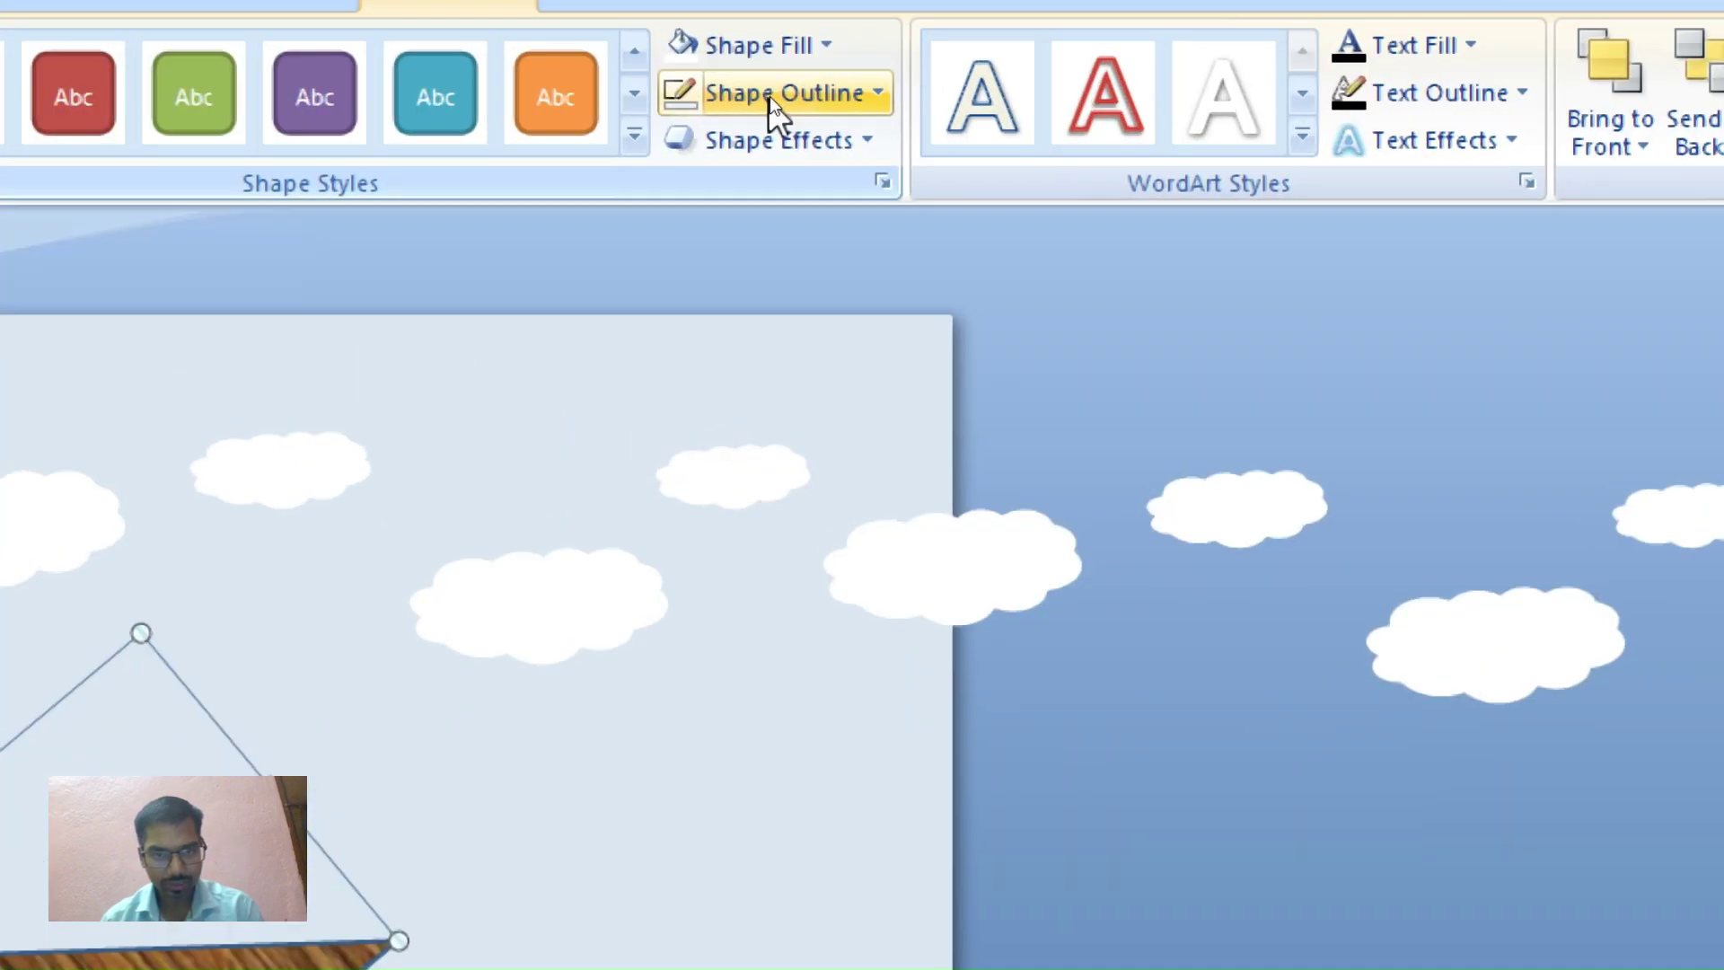
pyautogui.click(769, 95)
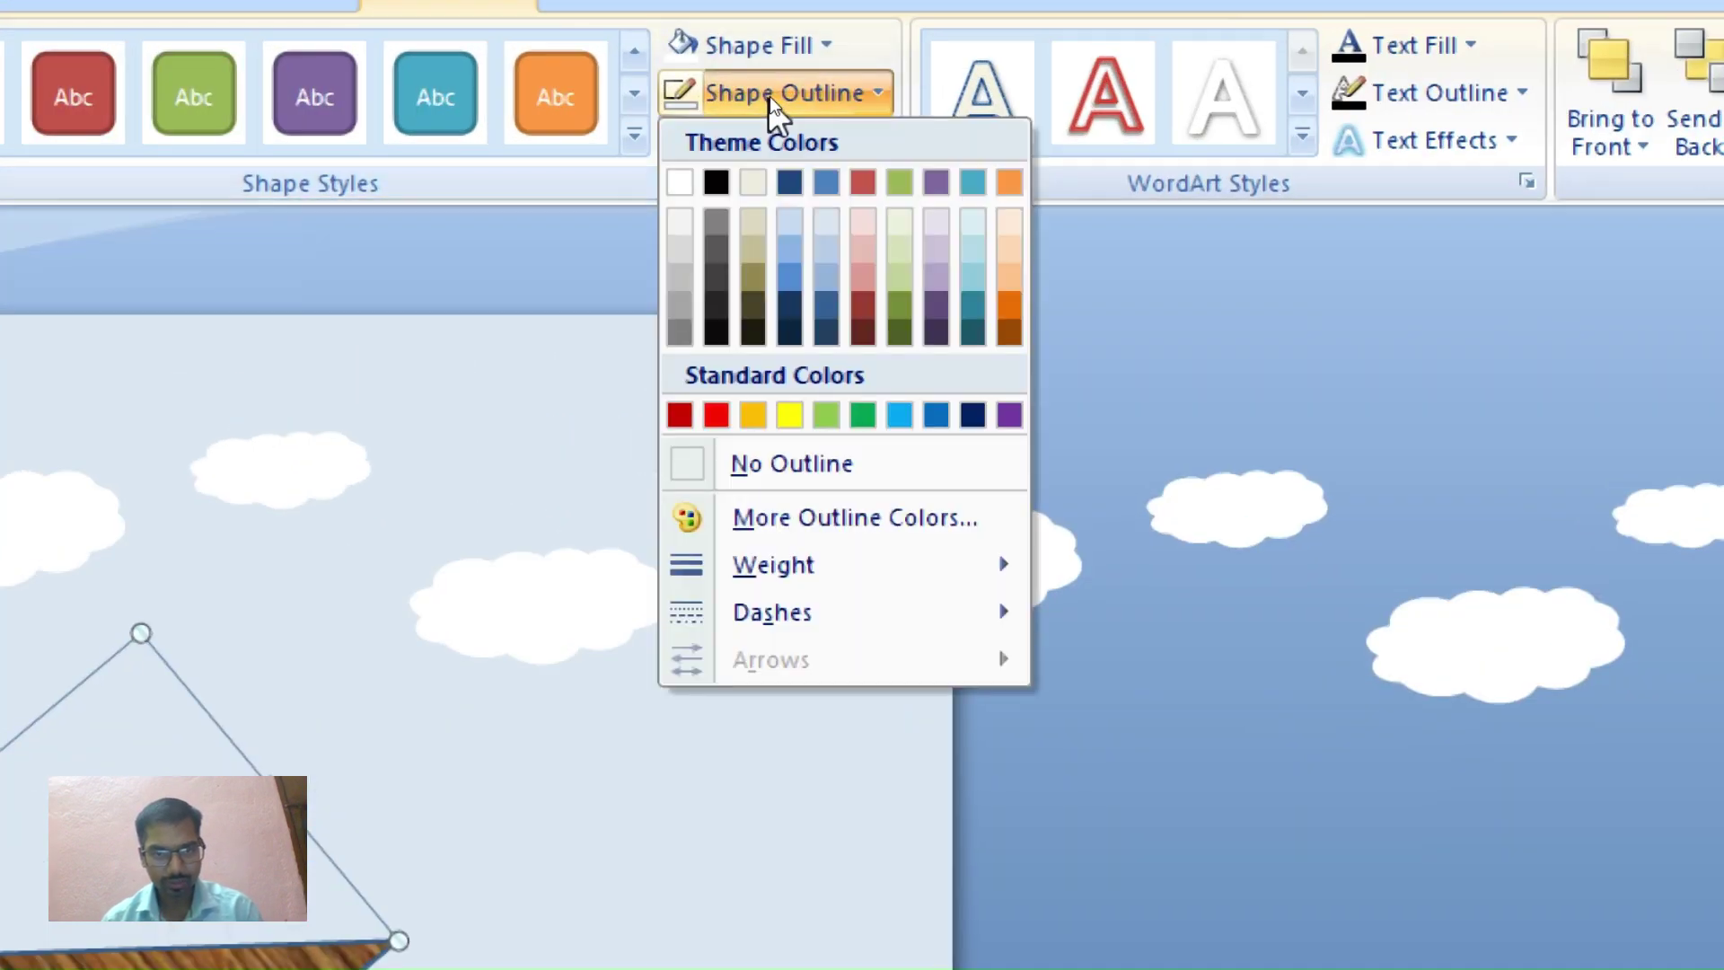
pyautogui.click(714, 181)
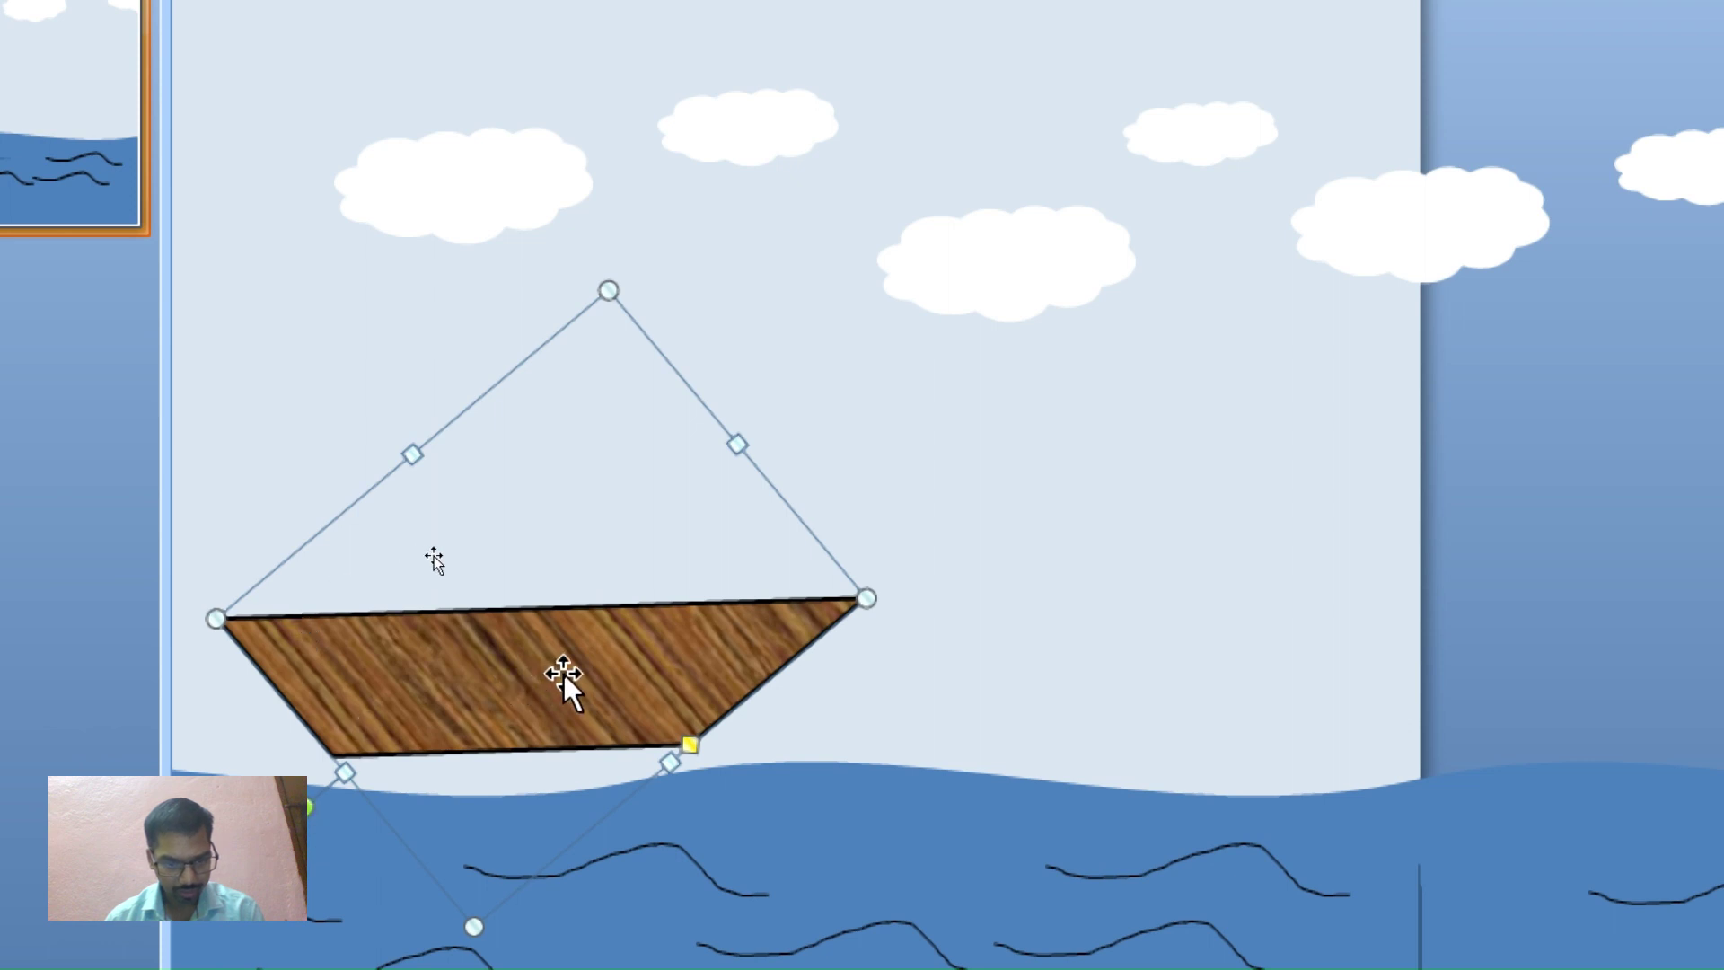
pyautogui.moveTo(563, 673)
pyautogui.mouseDown()
pyautogui.moveTo(628, 723)
pyautogui.moveTo(680, 677)
pyautogui.moveTo(673, 697)
pyautogui.moveTo(638, 687)
pyautogui.mouseUp()
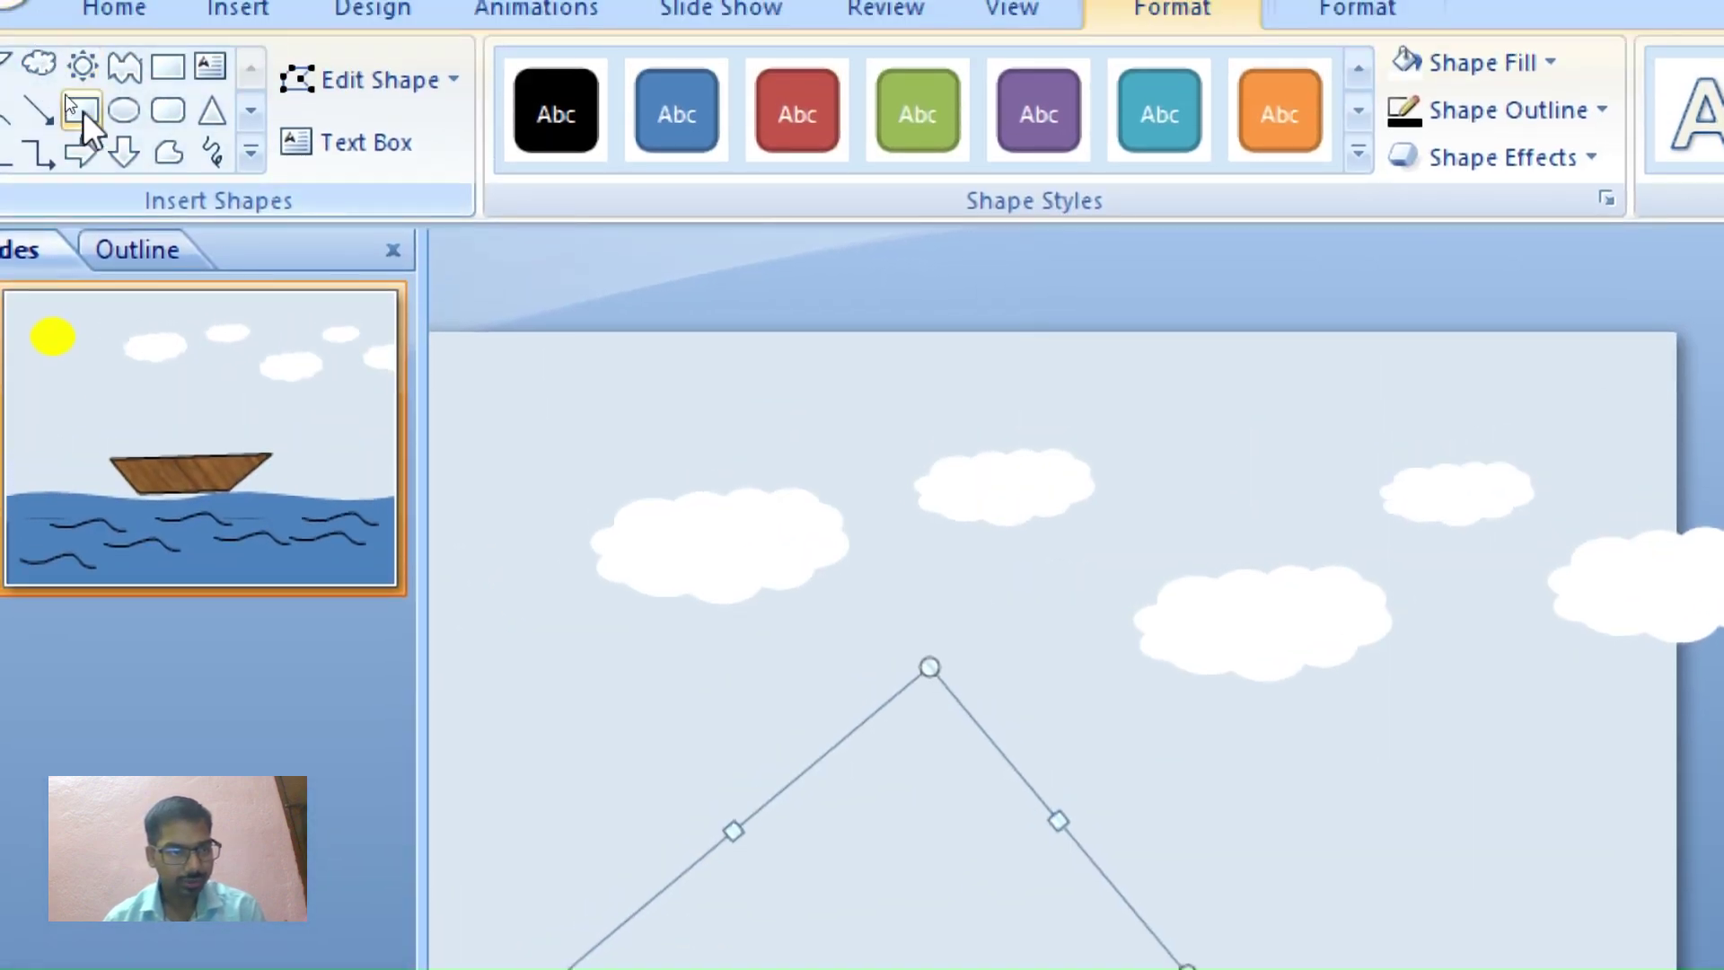
# Draw a thin vertical rectangle mast rising from the hull and style it purple
pyautogui.click(83, 111)
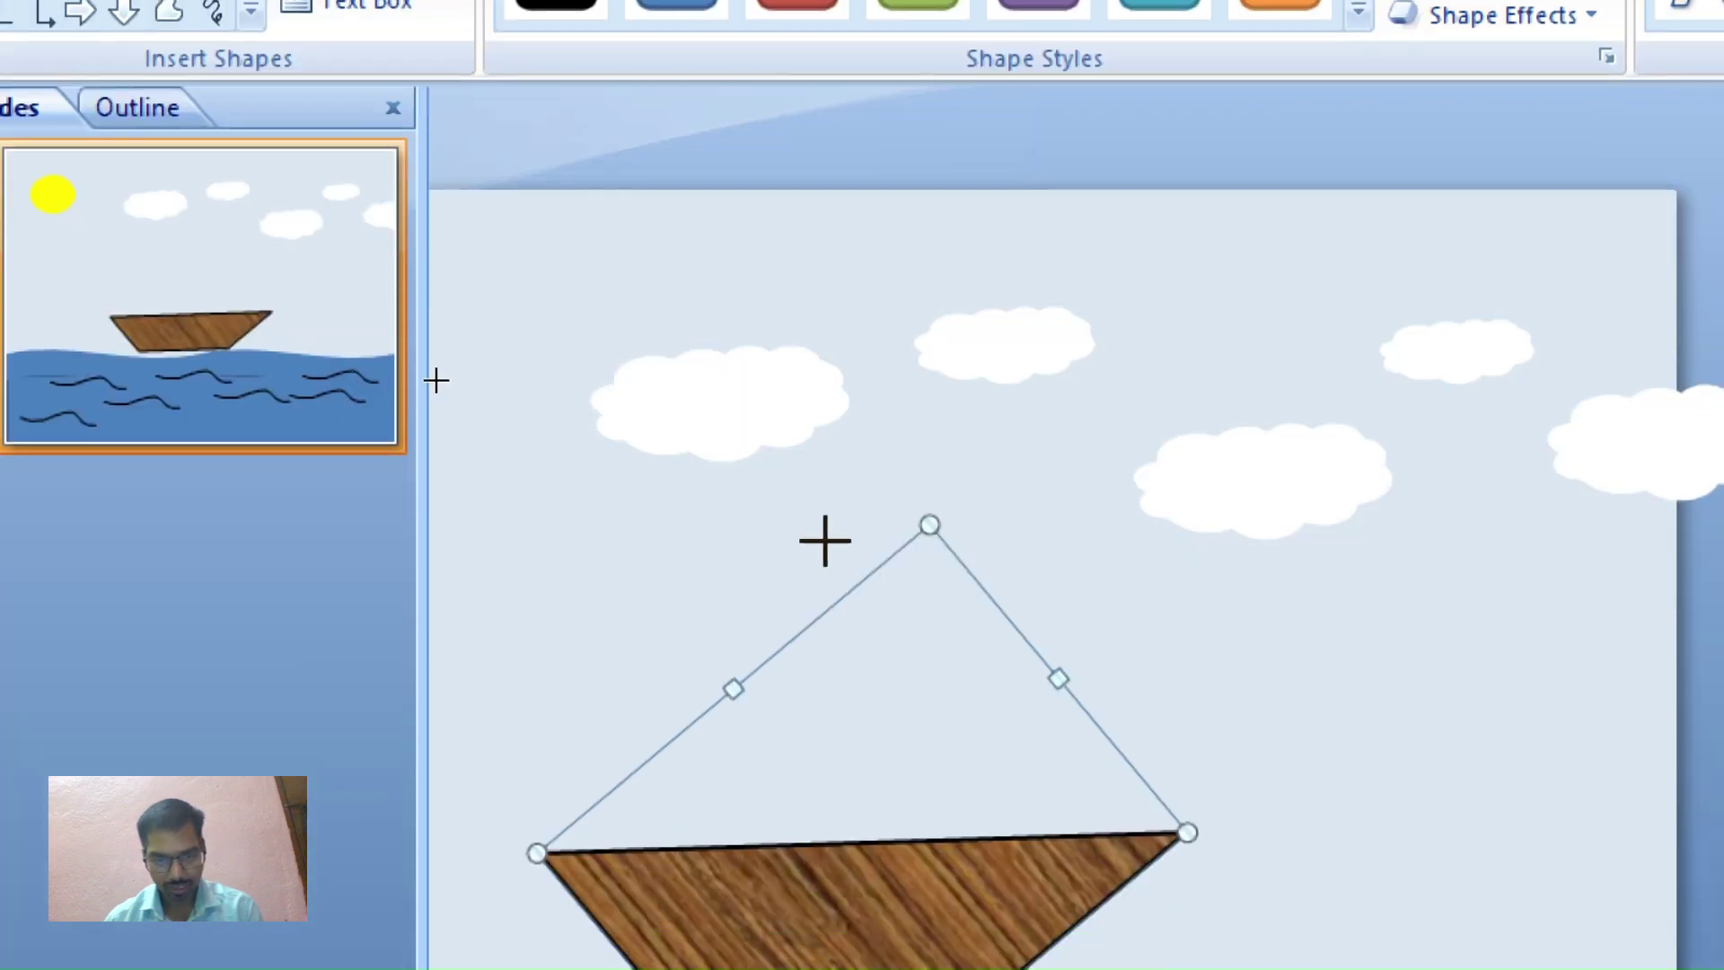
pyautogui.moveTo(824, 540)
pyautogui.mouseDown()
pyautogui.moveTo(845, 822)
pyautogui.moveTo(832, 788)
pyautogui.mouseUp()
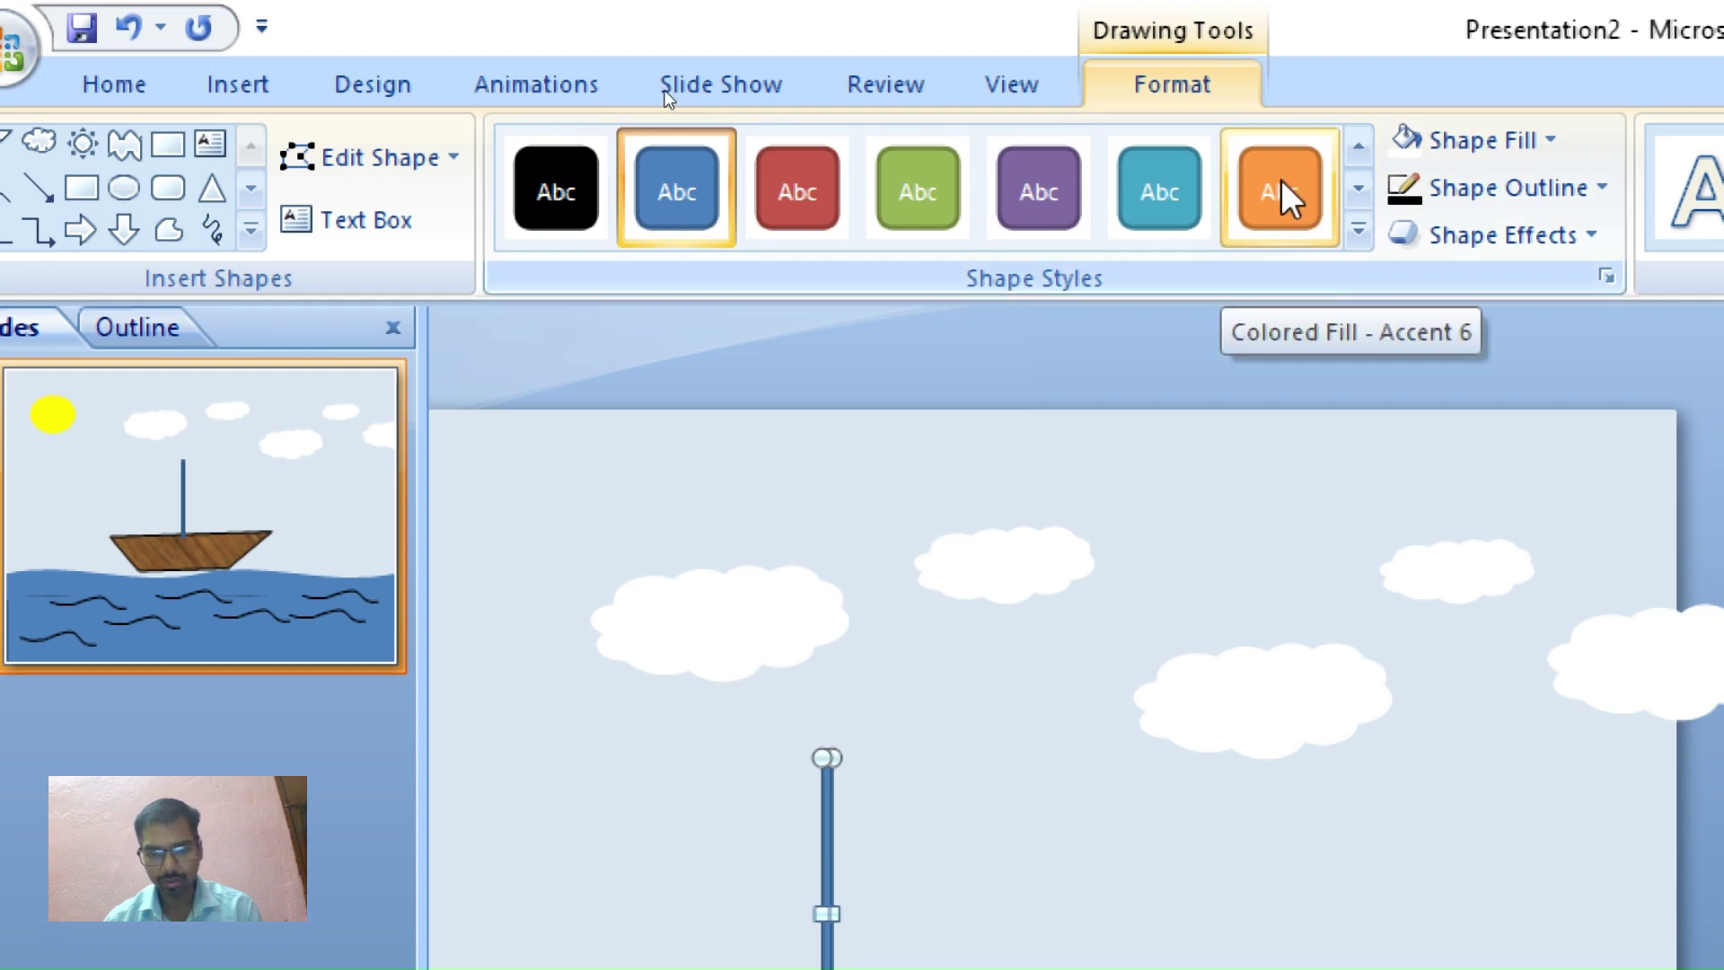
pyautogui.click(1284, 184)
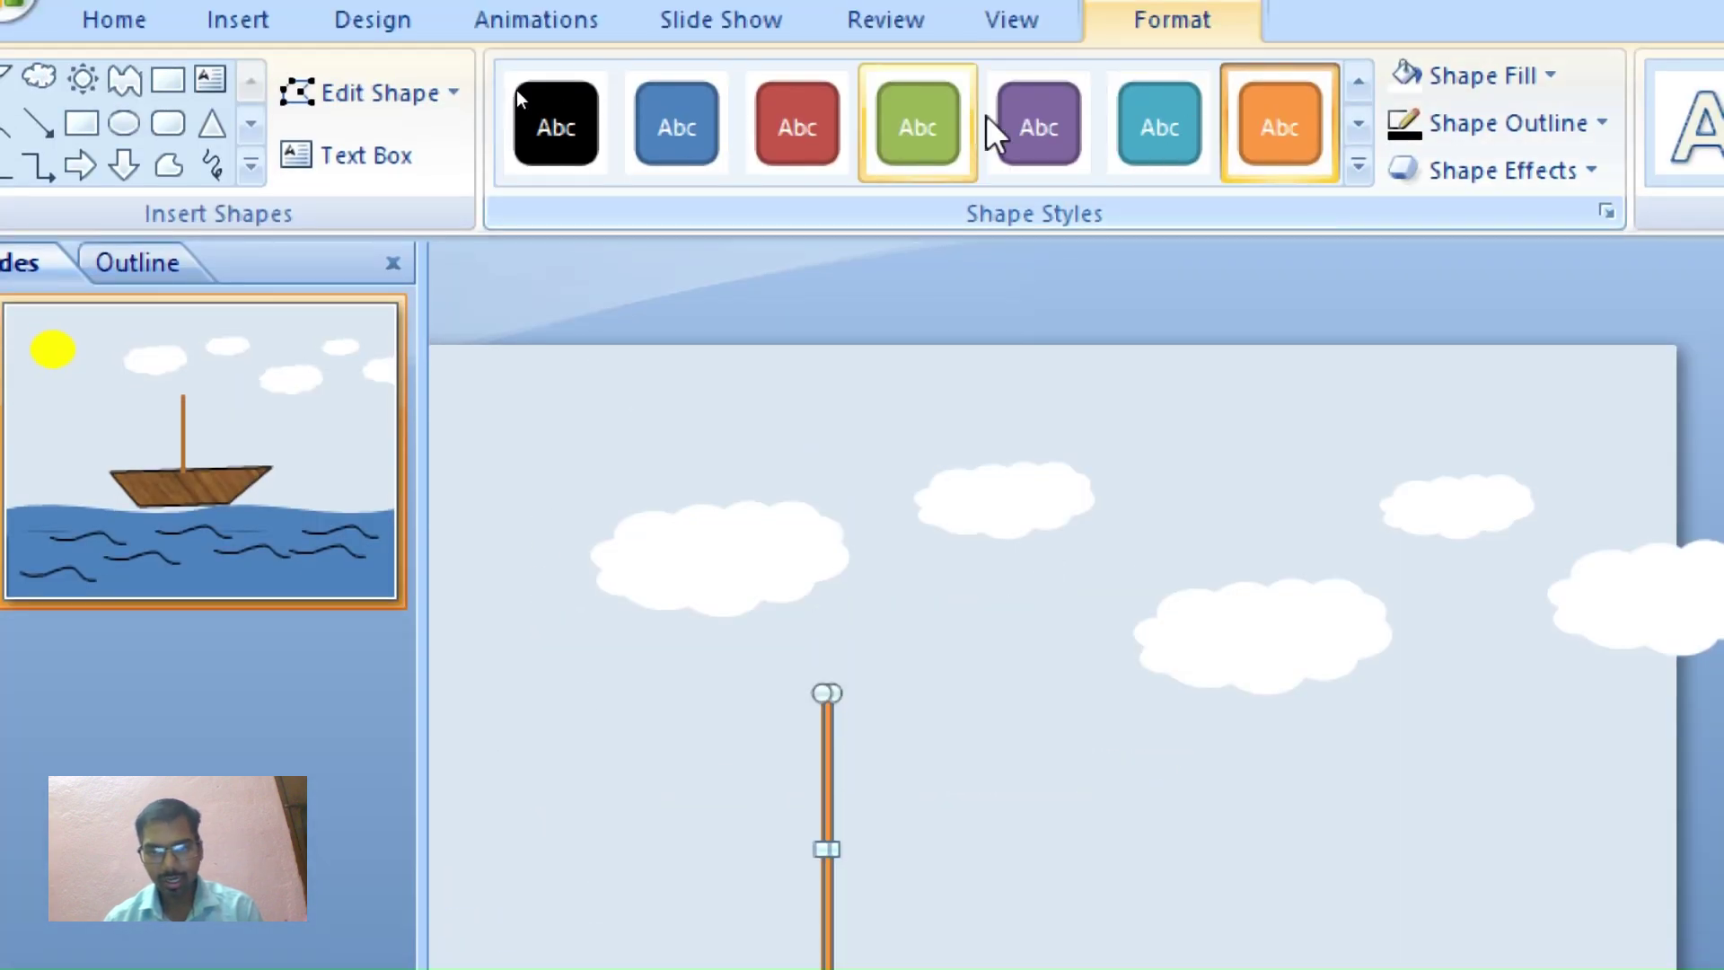
pyautogui.click(1033, 142)
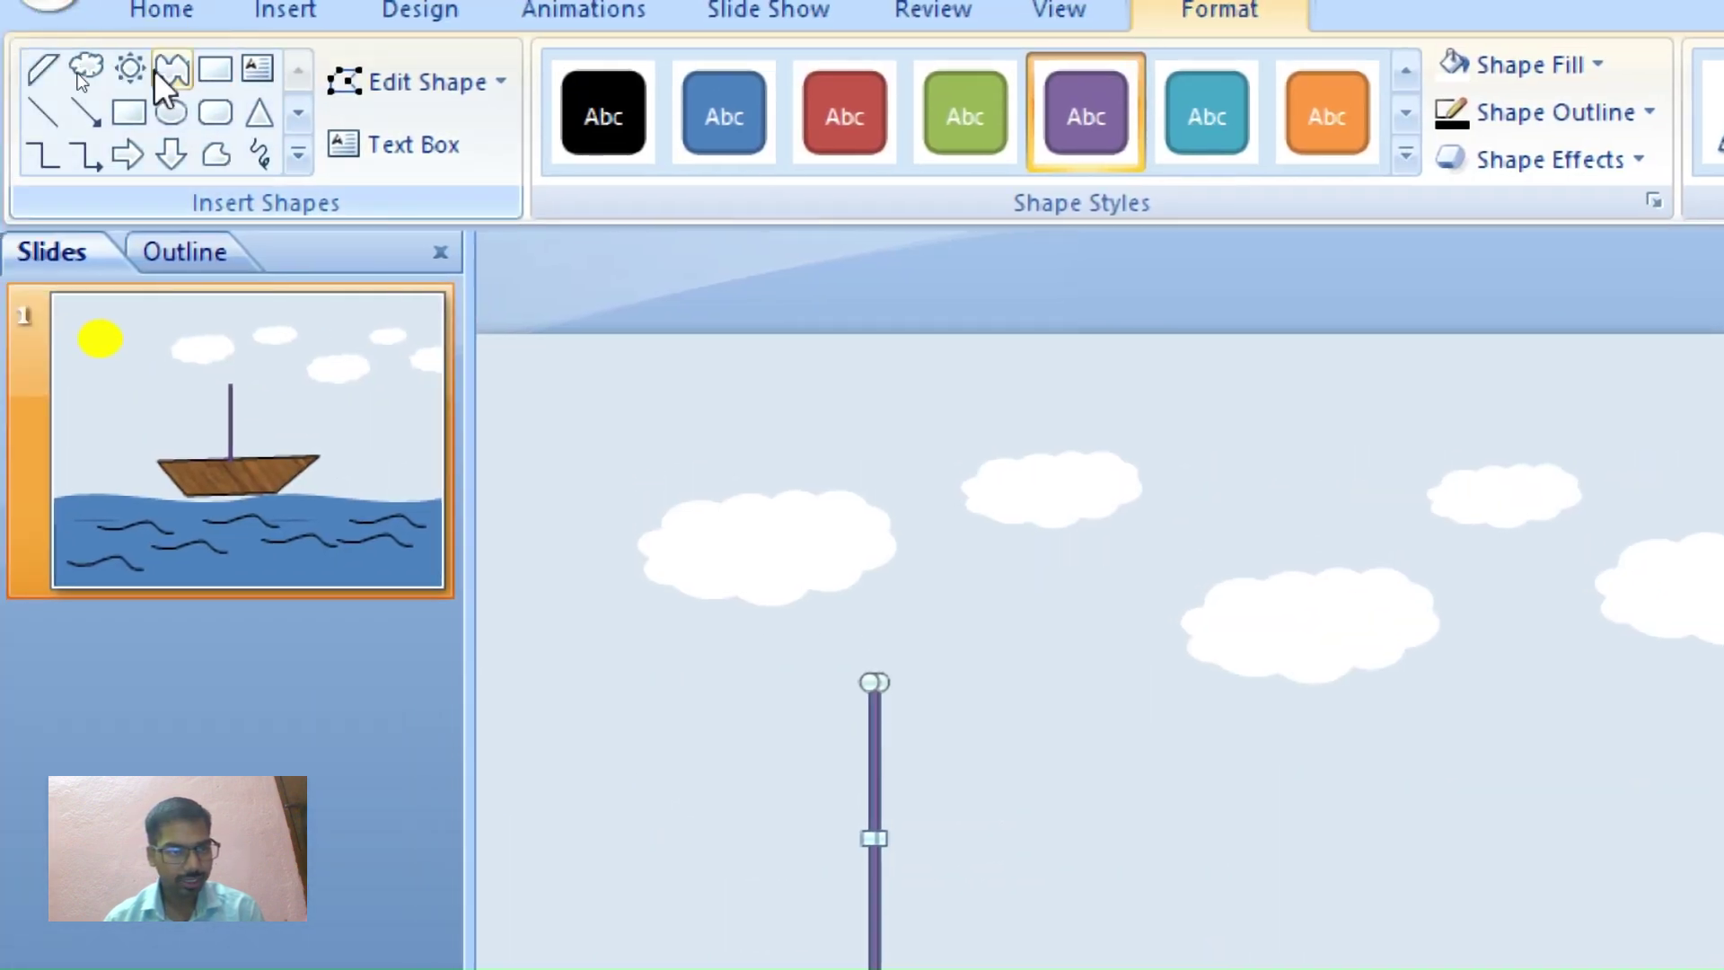
pyautogui.click(170, 67)
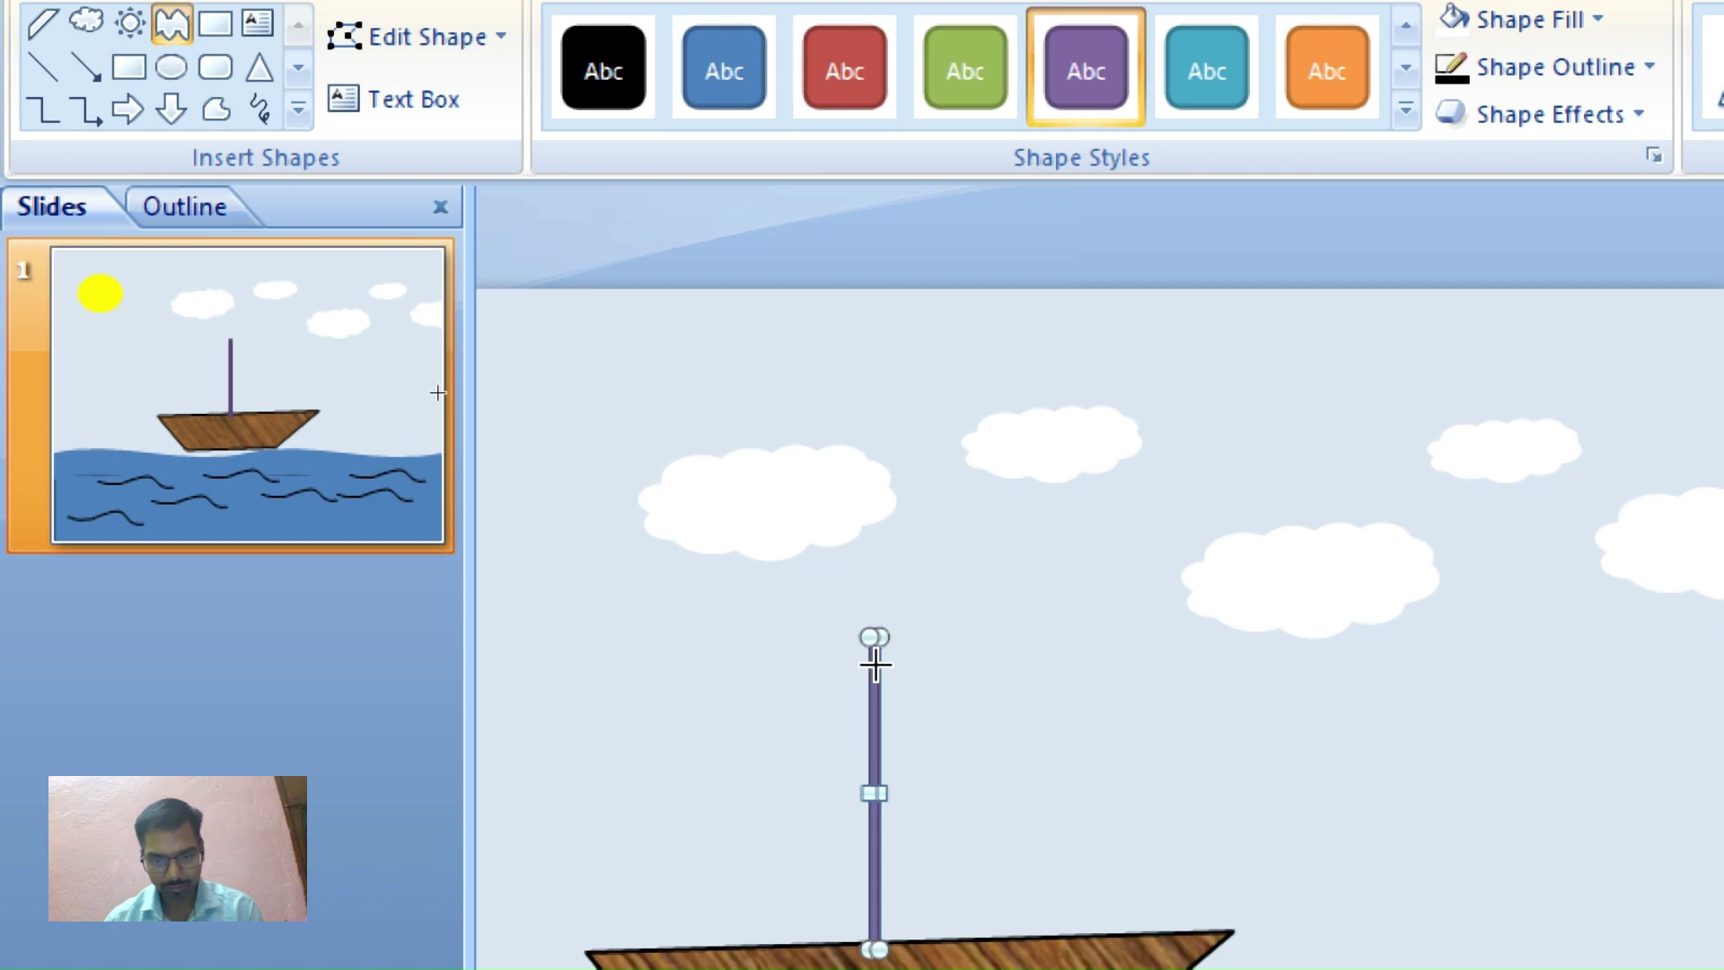
# Draw a Wave-shape flag at the mast top, fill it orange, and set No Outline
pyautogui.moveTo(871, 657); pyautogui.dragTo(807, 714)
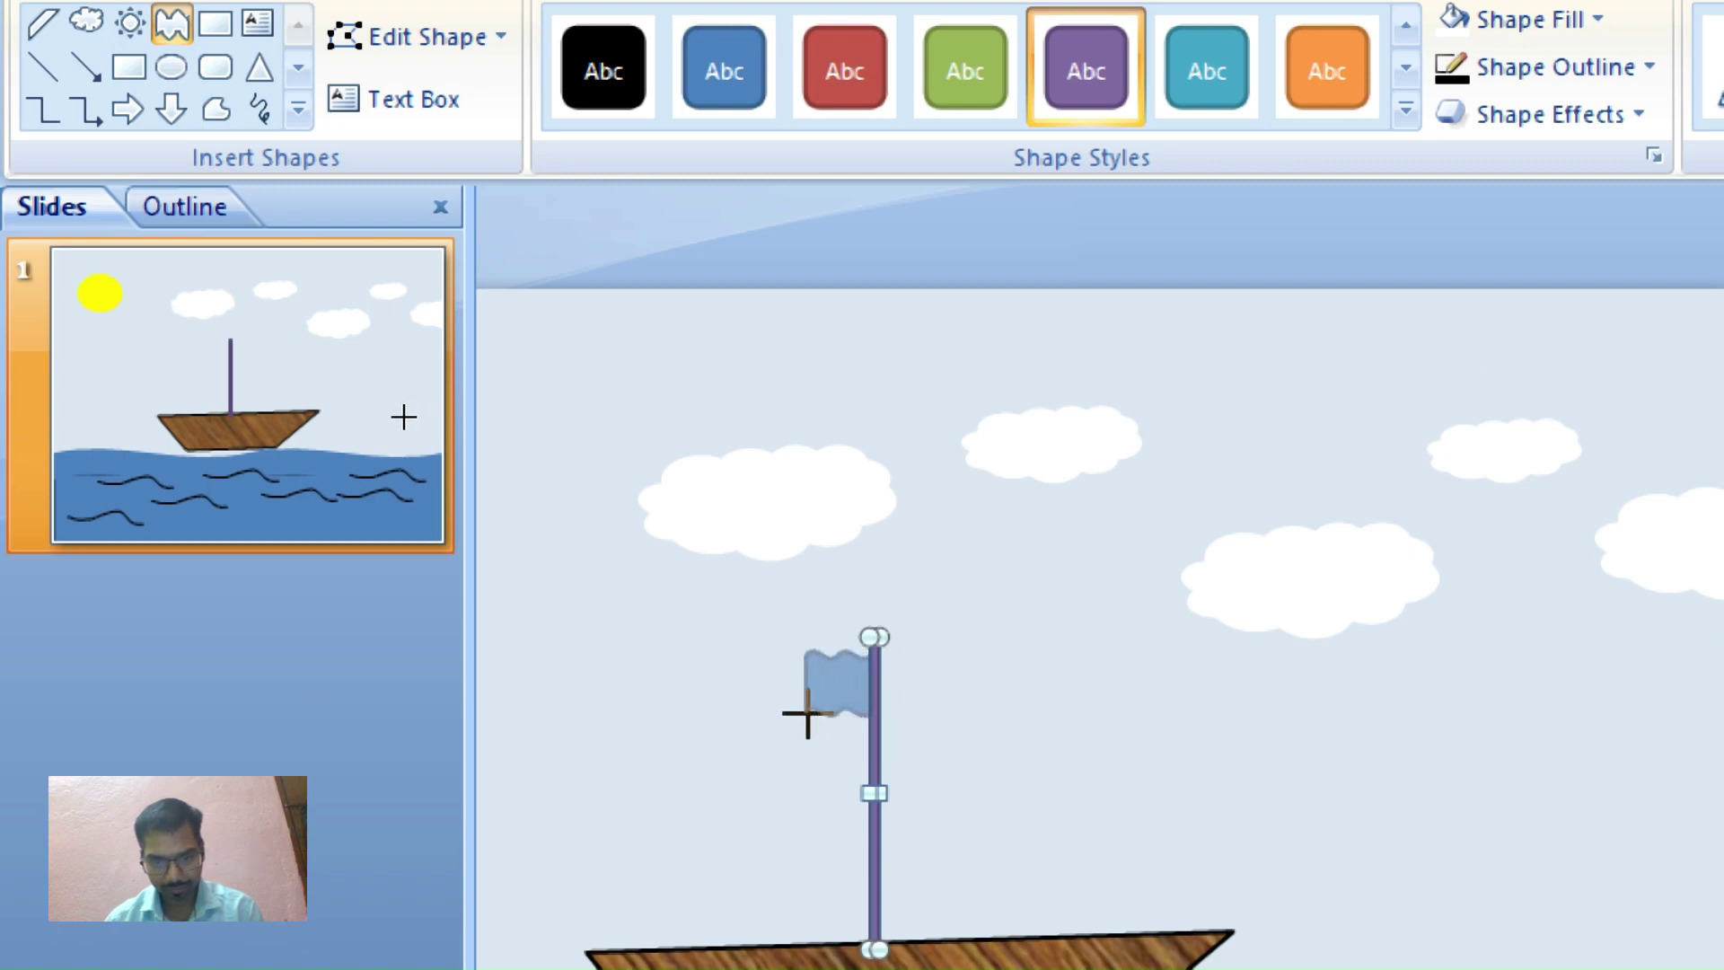
pyautogui.doubleClick(807, 714)
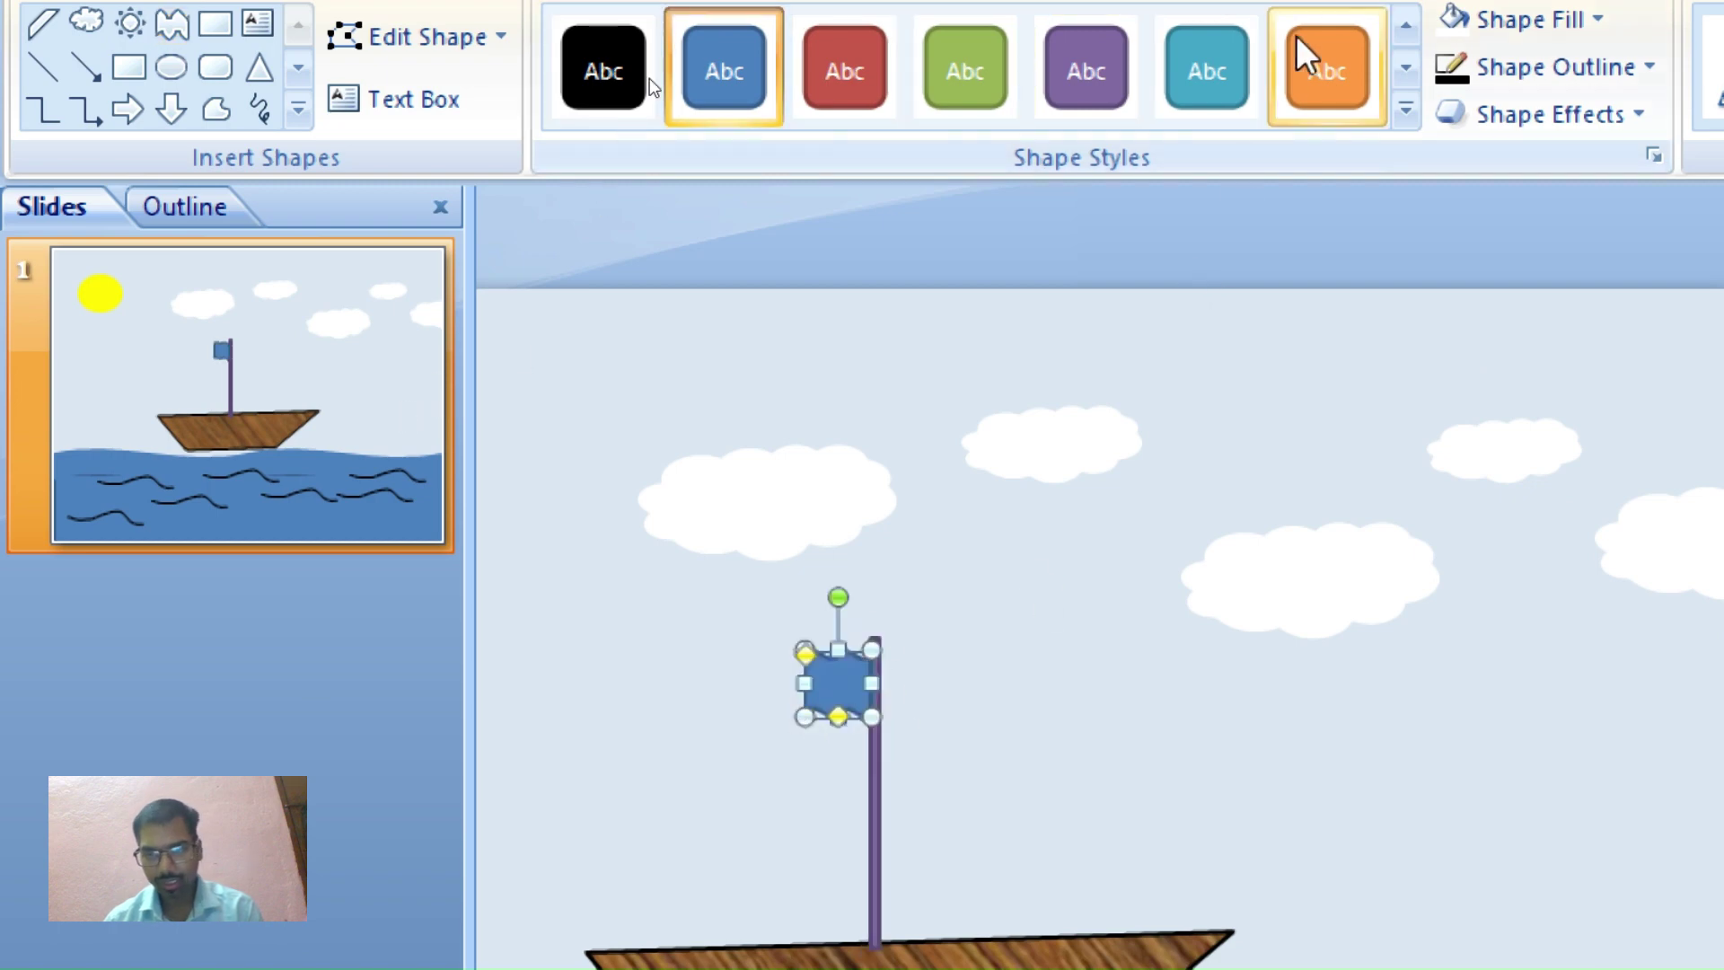
pyautogui.click(1335, 68)
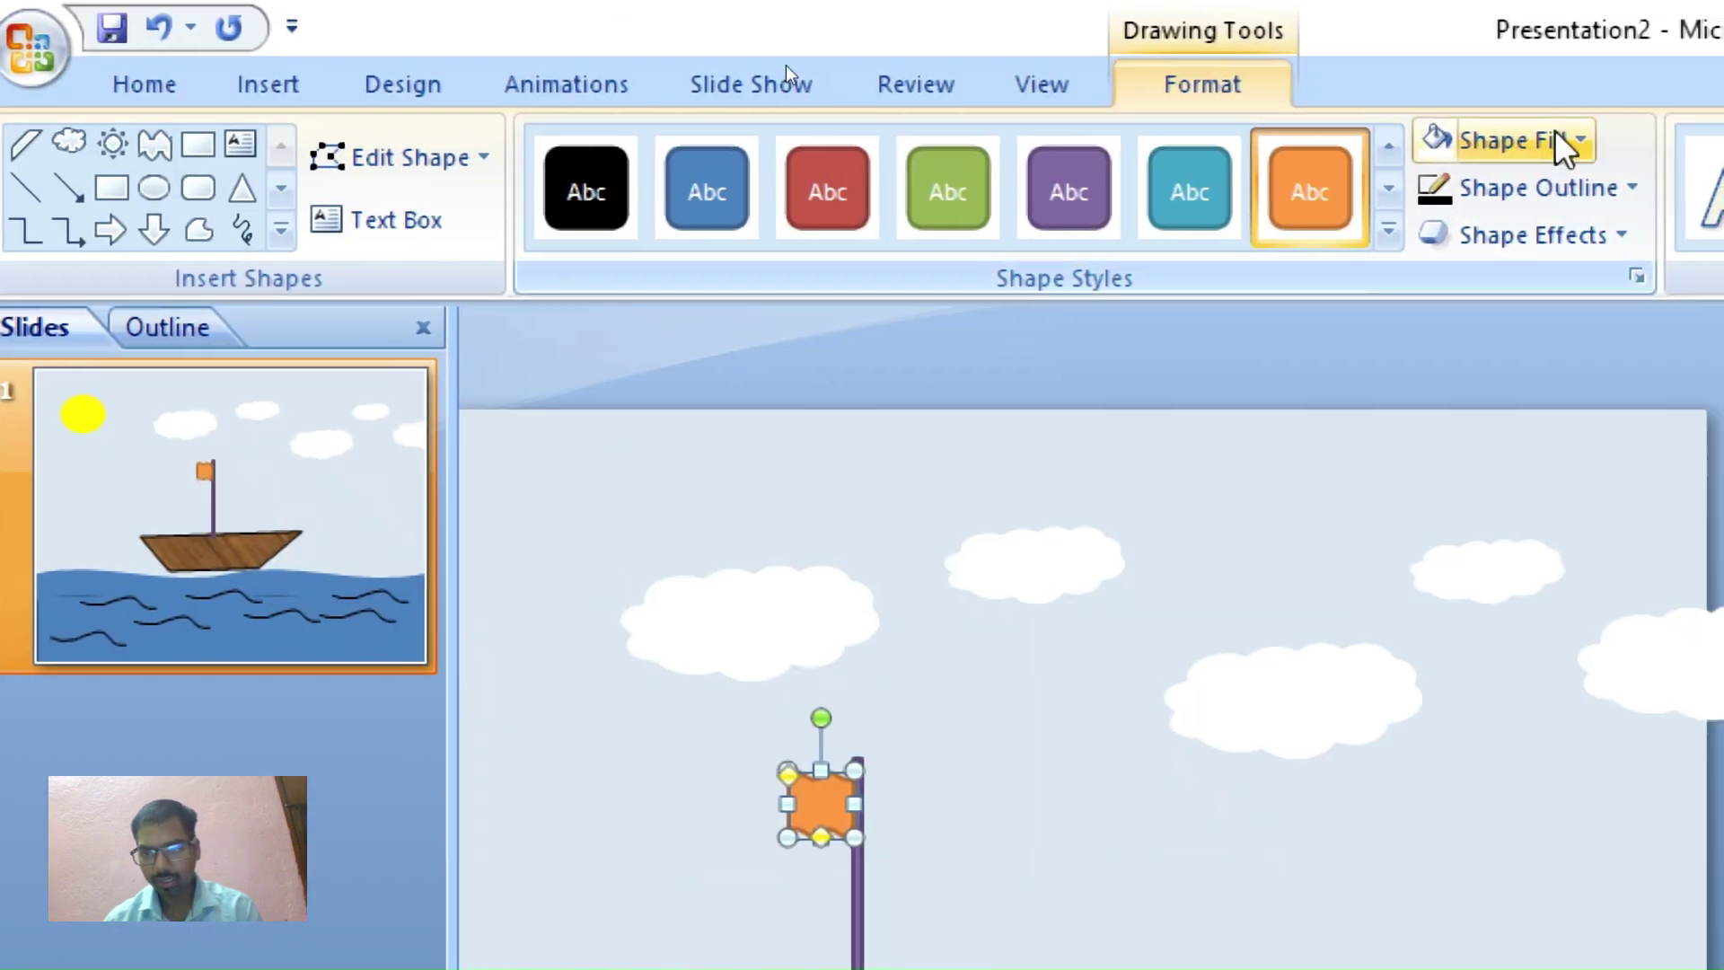
pyautogui.click(1544, 140)
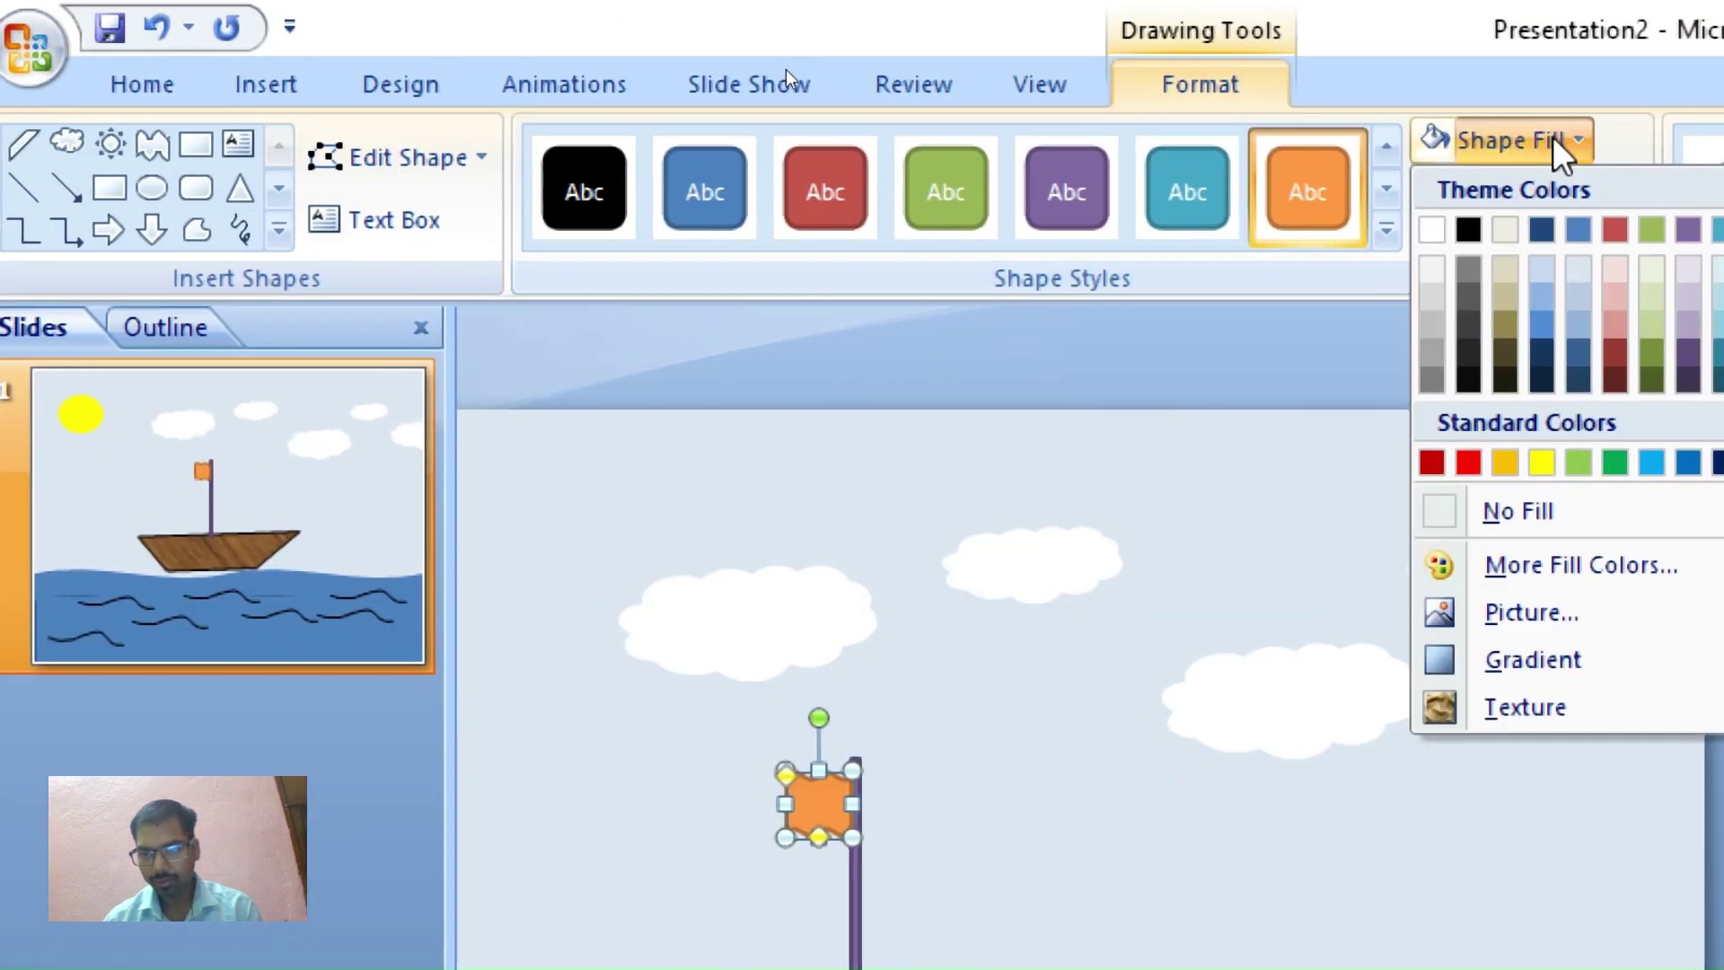
pyautogui.click(1576, 228)
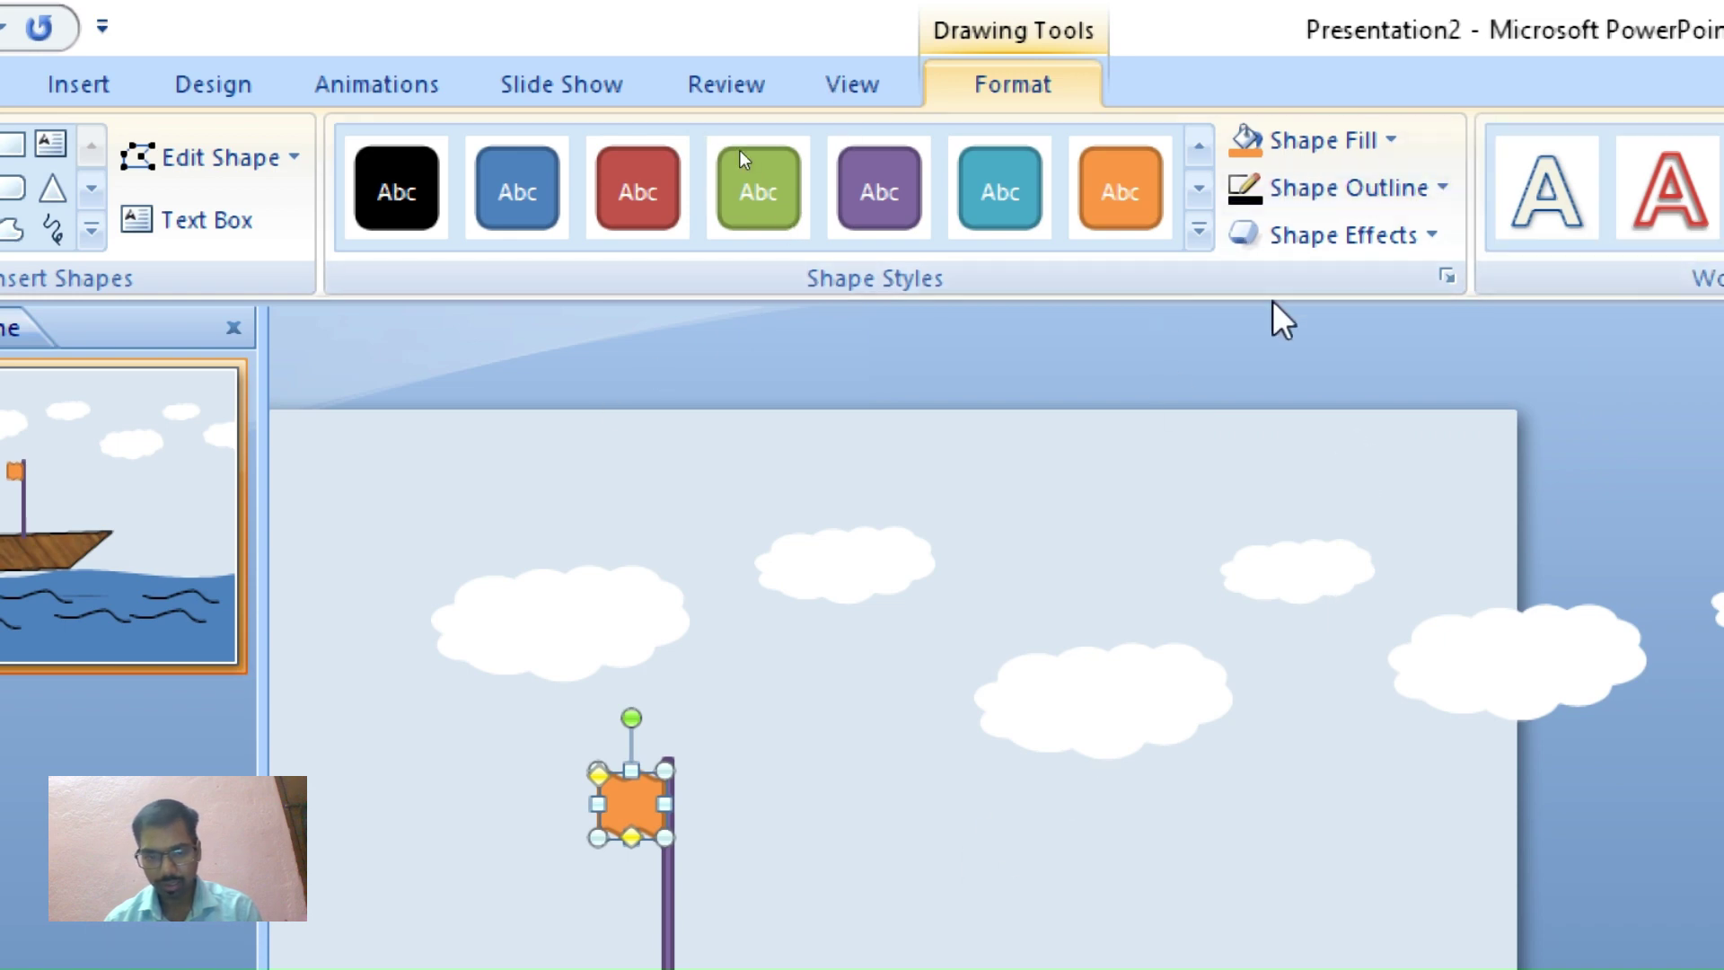
pyautogui.click(1424, 186)
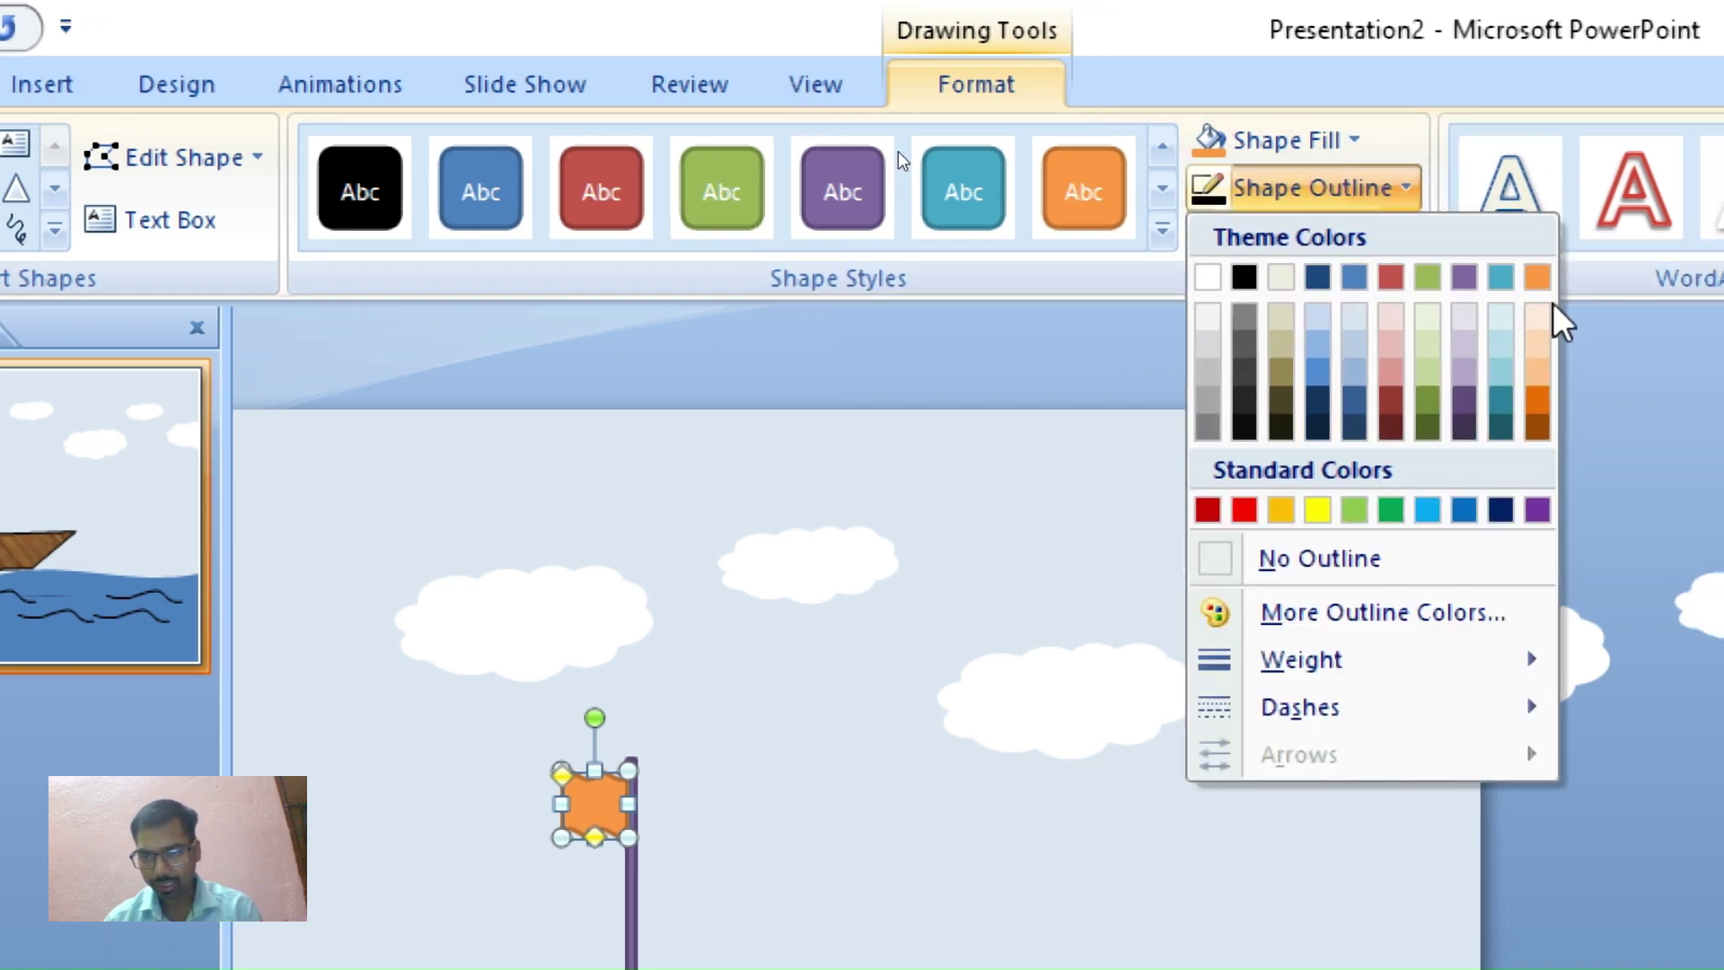
pyautogui.click(1358, 560)
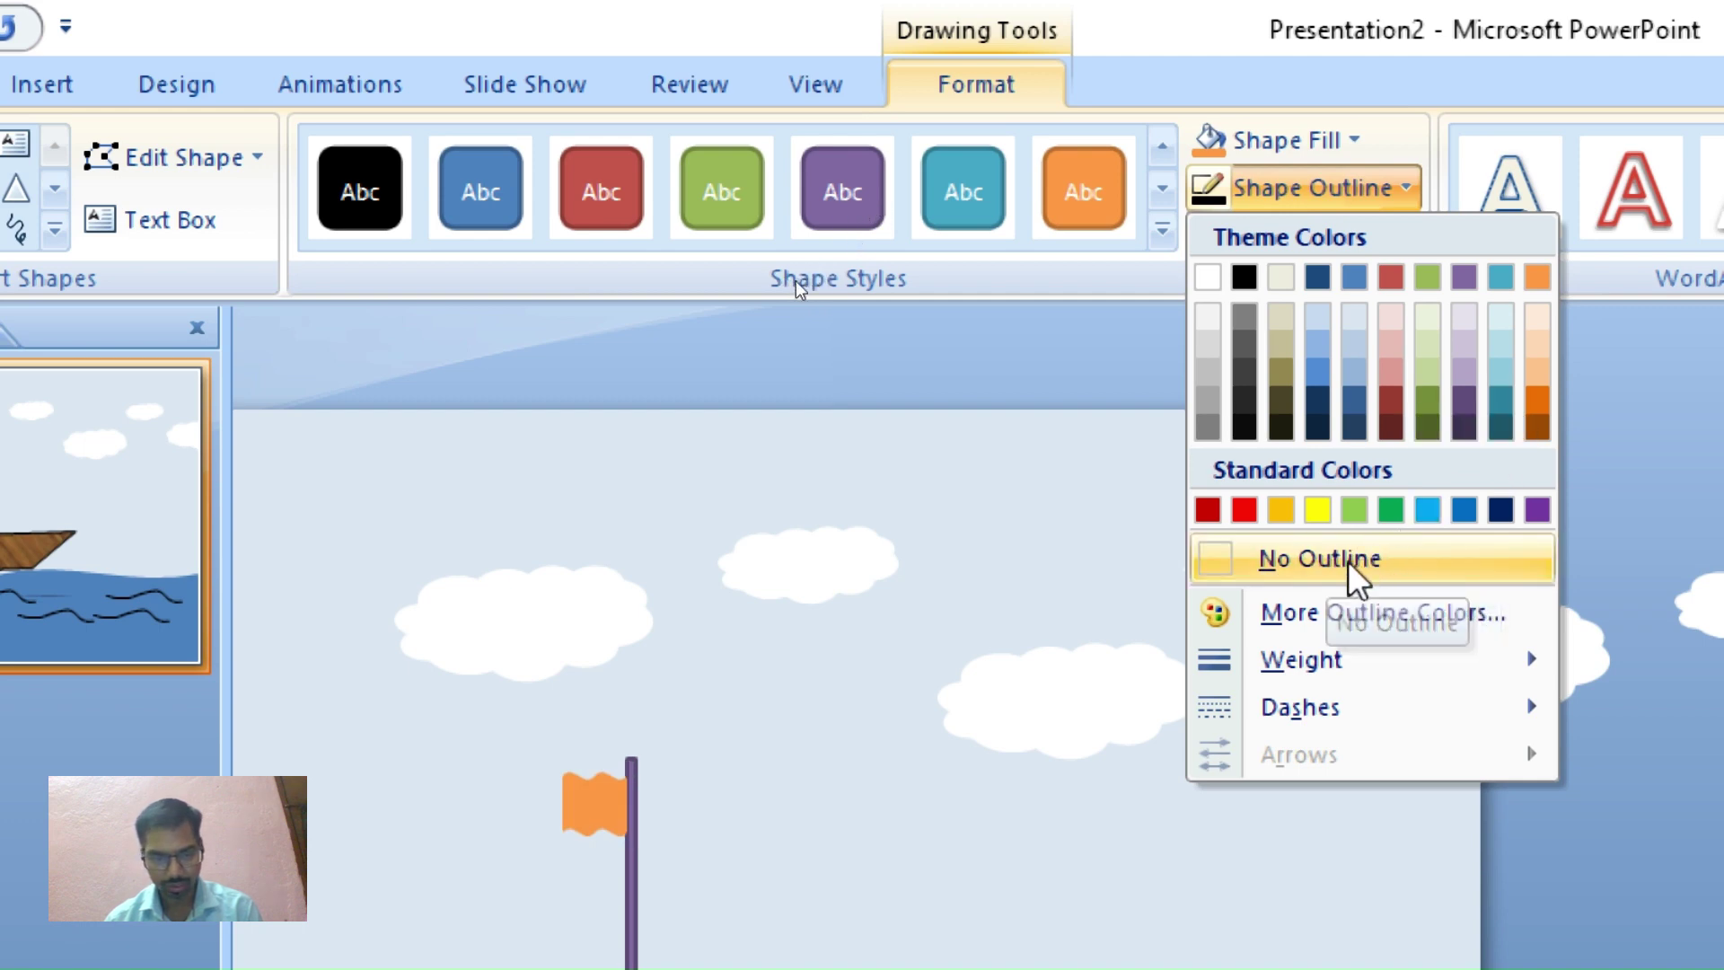
pyautogui.click(628, 764)
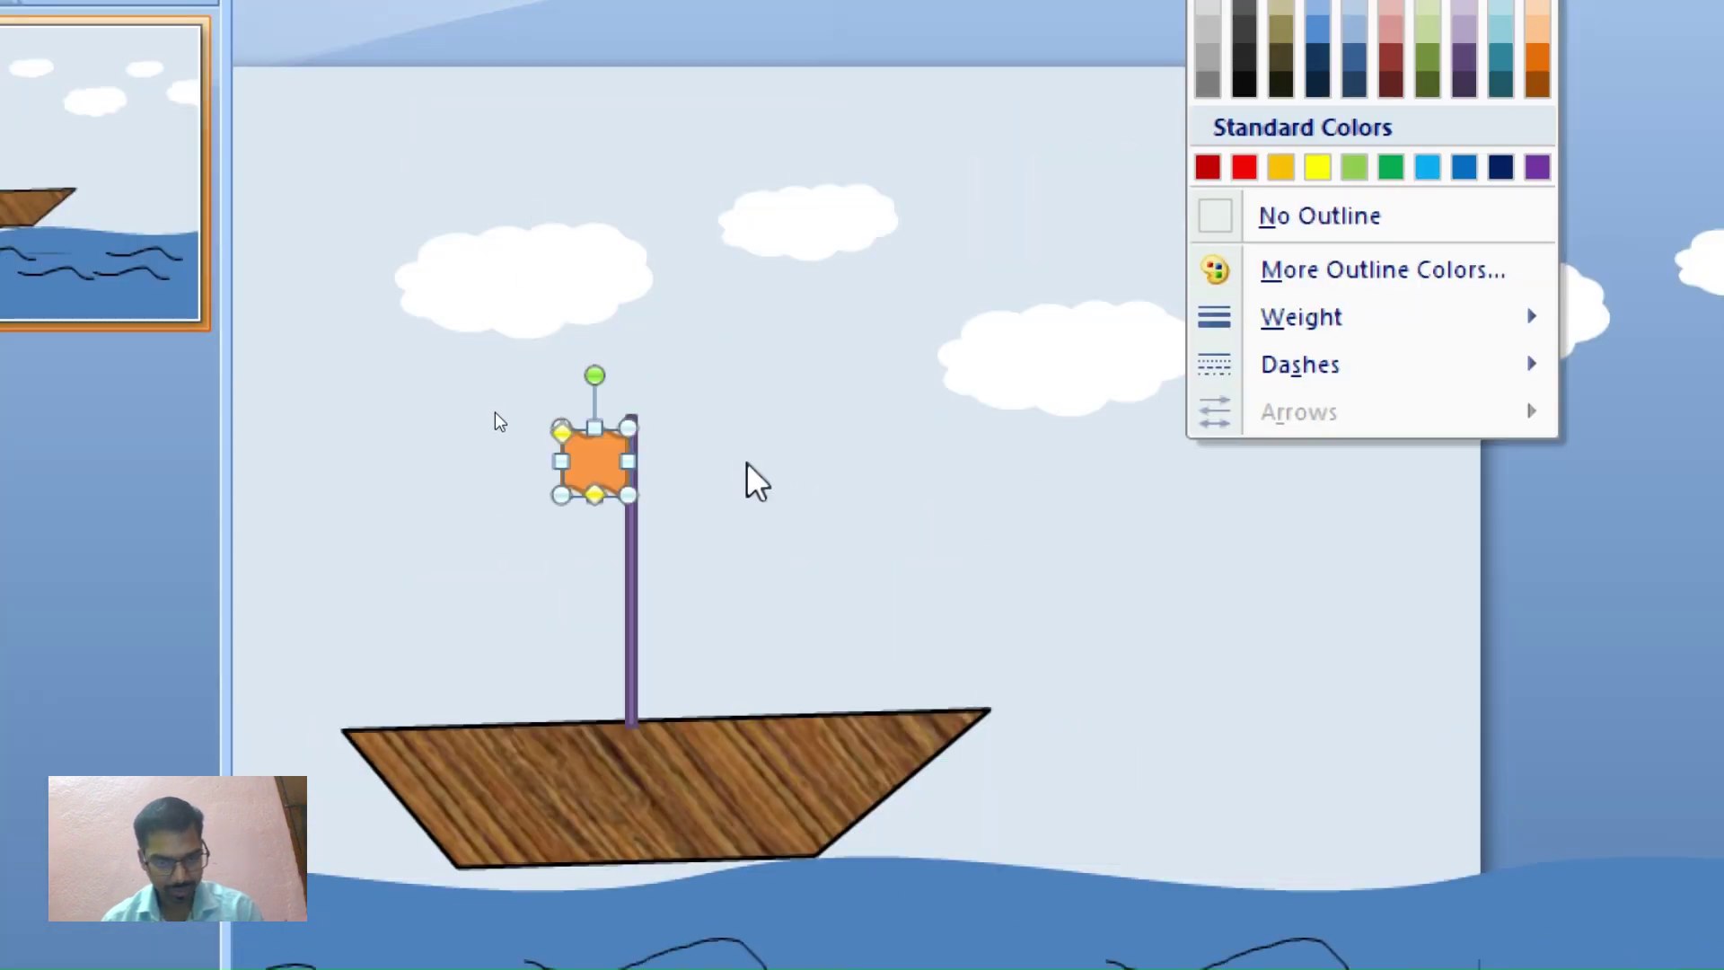
pyautogui.click(882, 535)
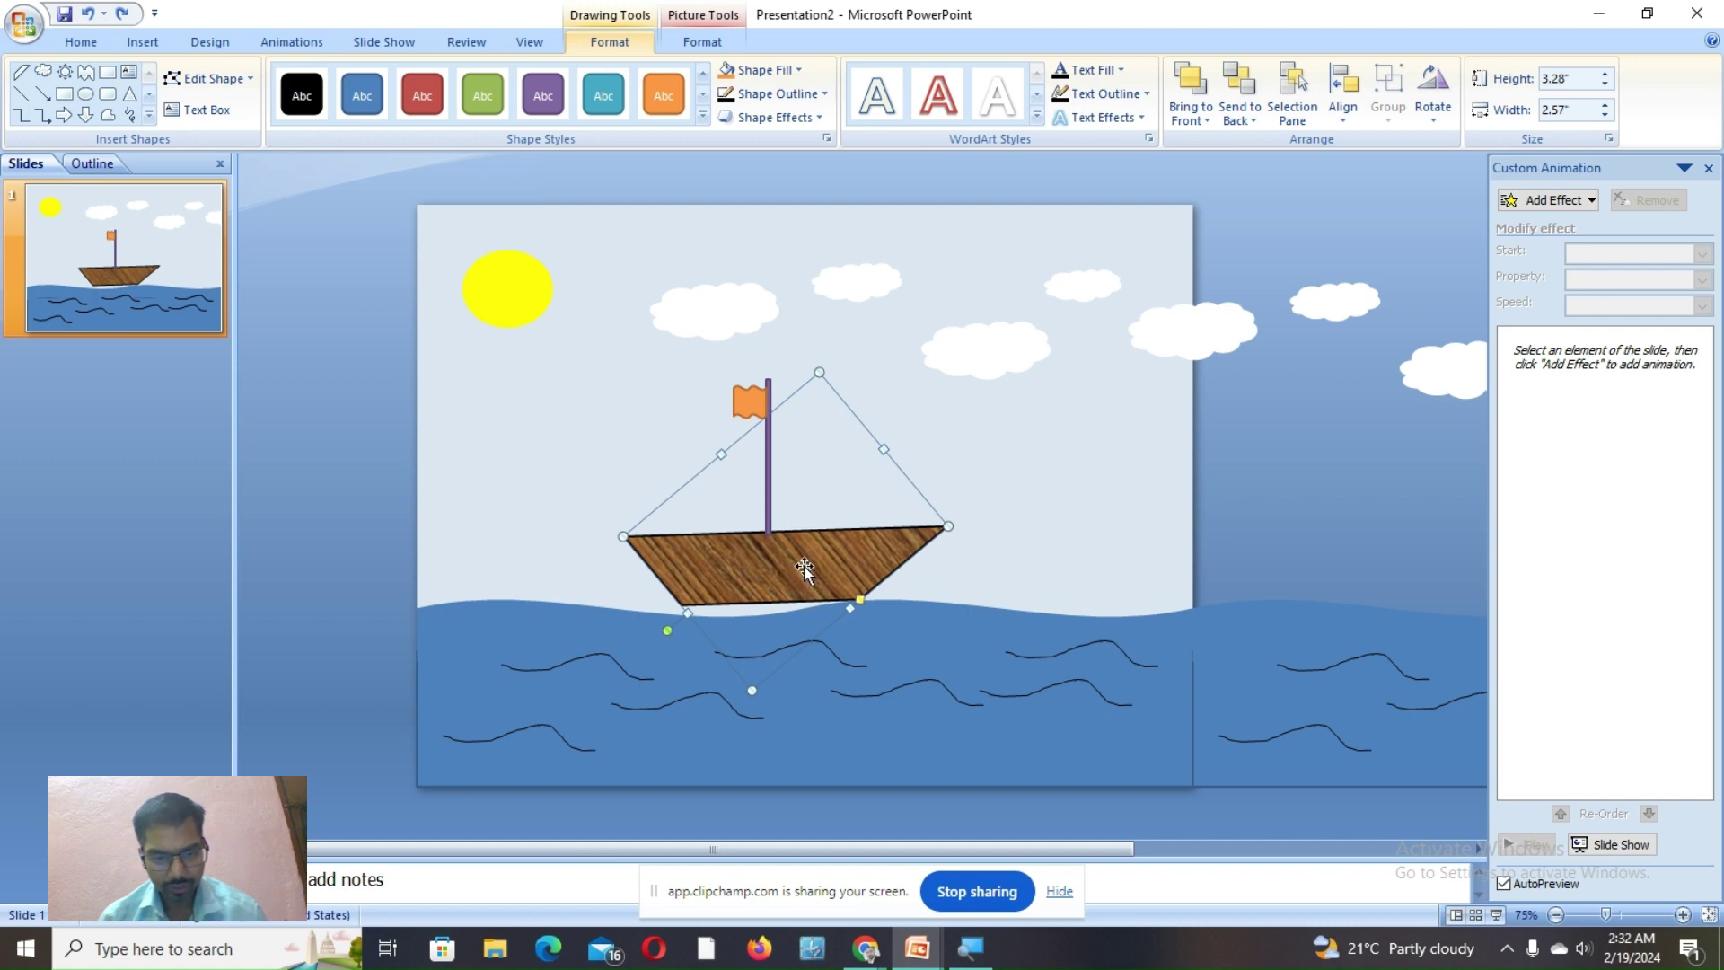
# Group the hull, mast and flag into one boat and nudge it onto the waves
pyautogui.press('Escape')
pyautogui.click(774, 547)
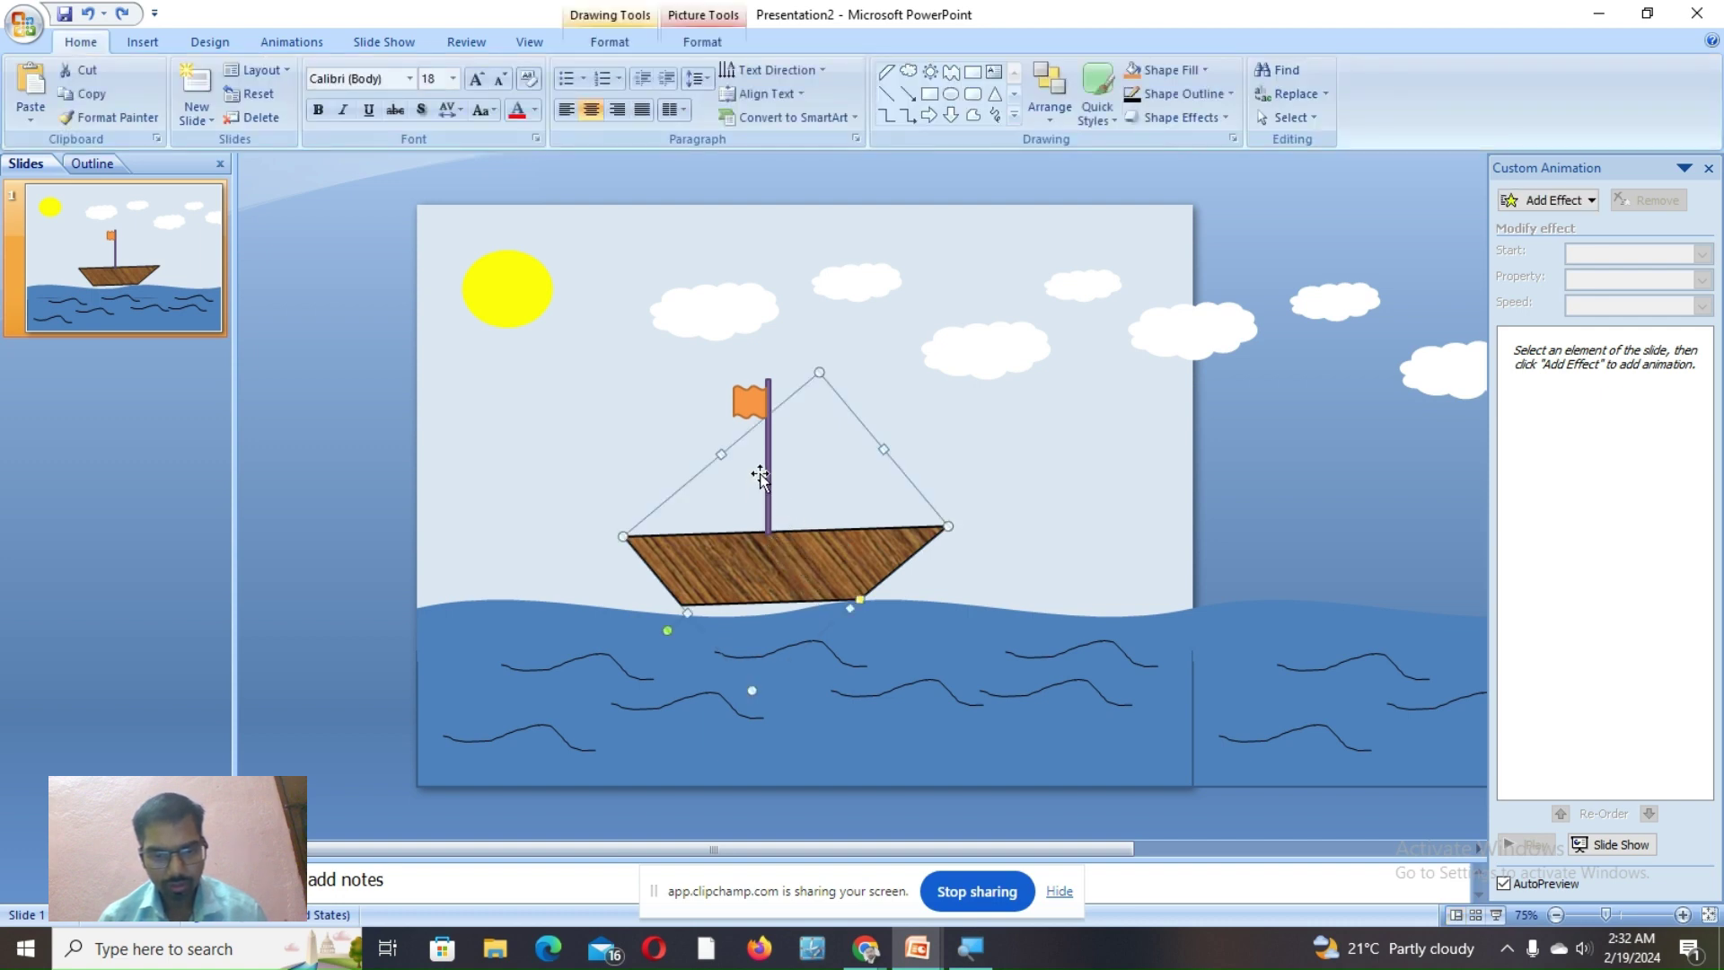
pyautogui.keyDown('shift'); pyautogui.click(763, 465); pyautogui.keyUp('shift')
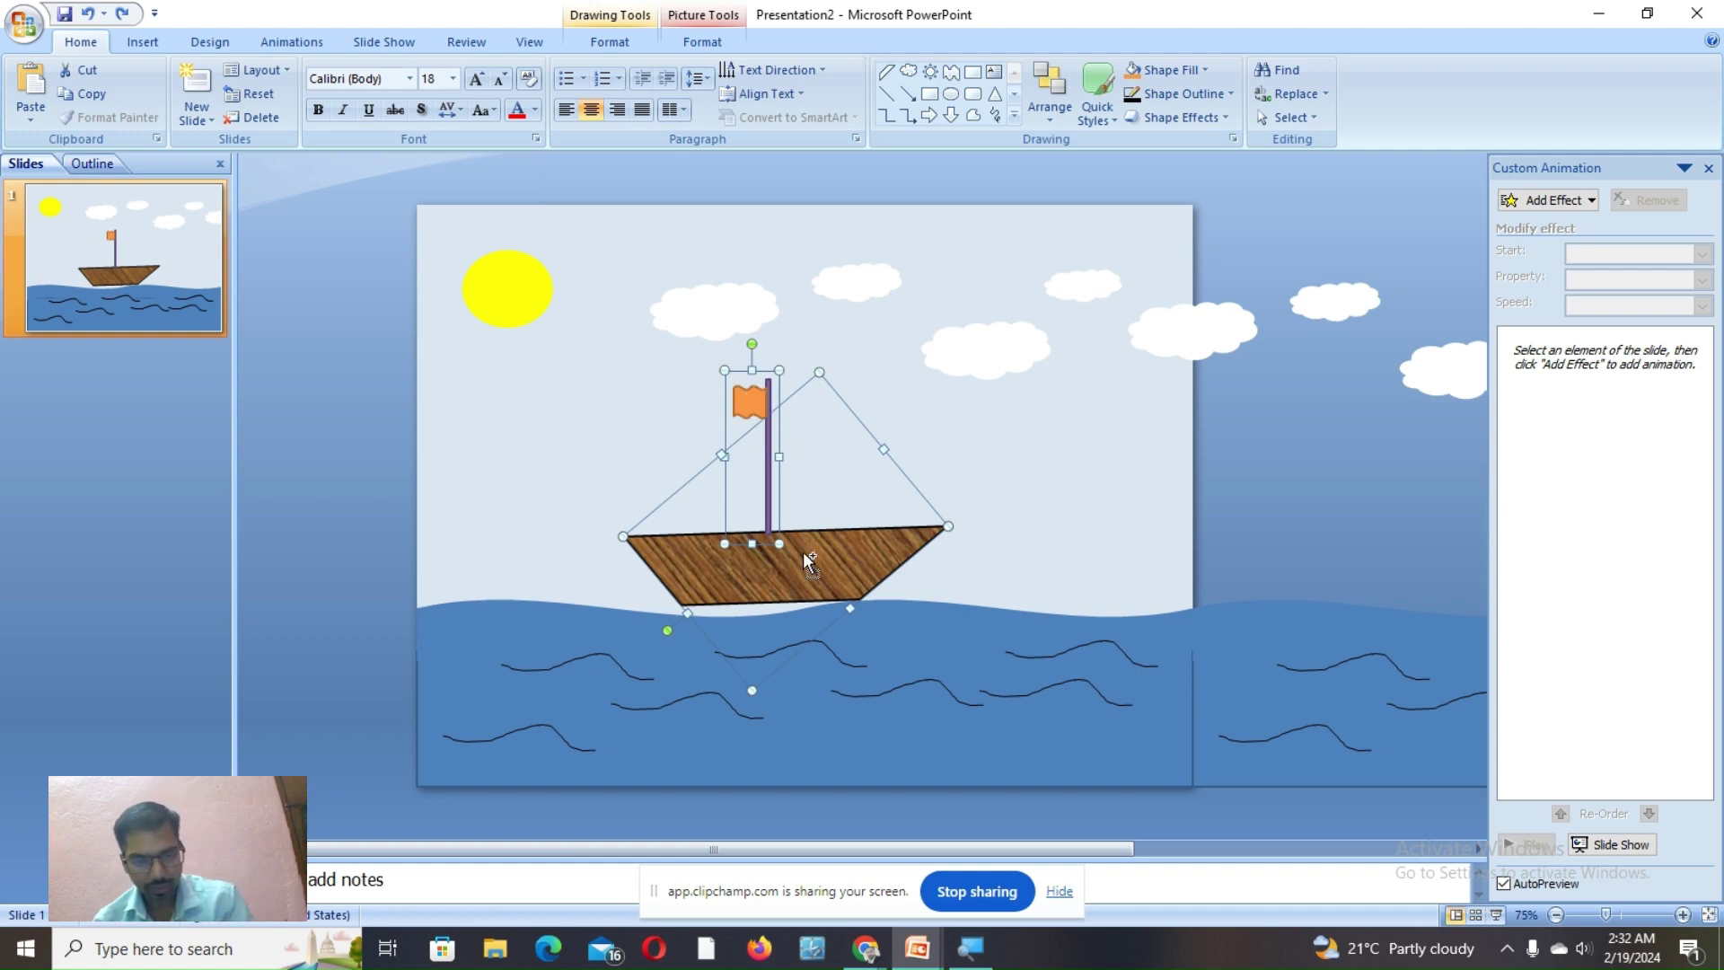
pyautogui.hotkey('ctrl', 'g')
pyautogui.moveTo(798, 551)
pyautogui.mouseDown()
pyautogui.moveTo(816, 530)
pyautogui.moveTo(801, 571)
pyautogui.moveTo(814, 584)
pyautogui.mouseUp()
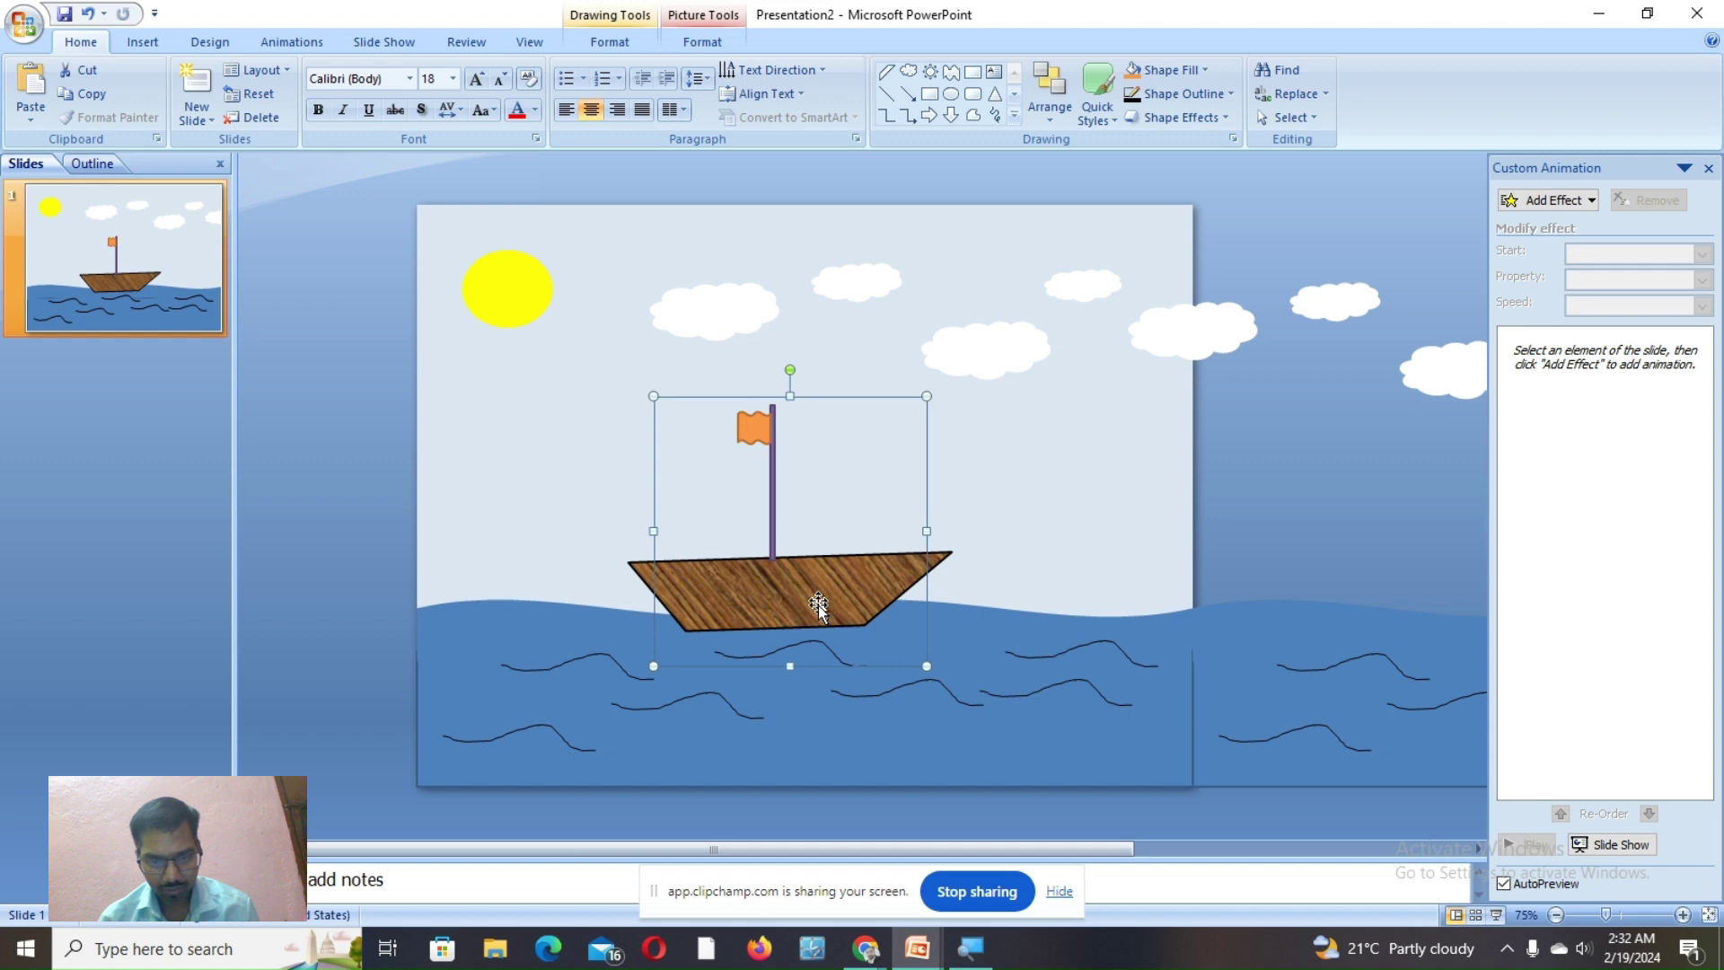
# Bring the sea shape to front so the hull sits in the water, then reselect the boat group
pyautogui.click(957, 622)
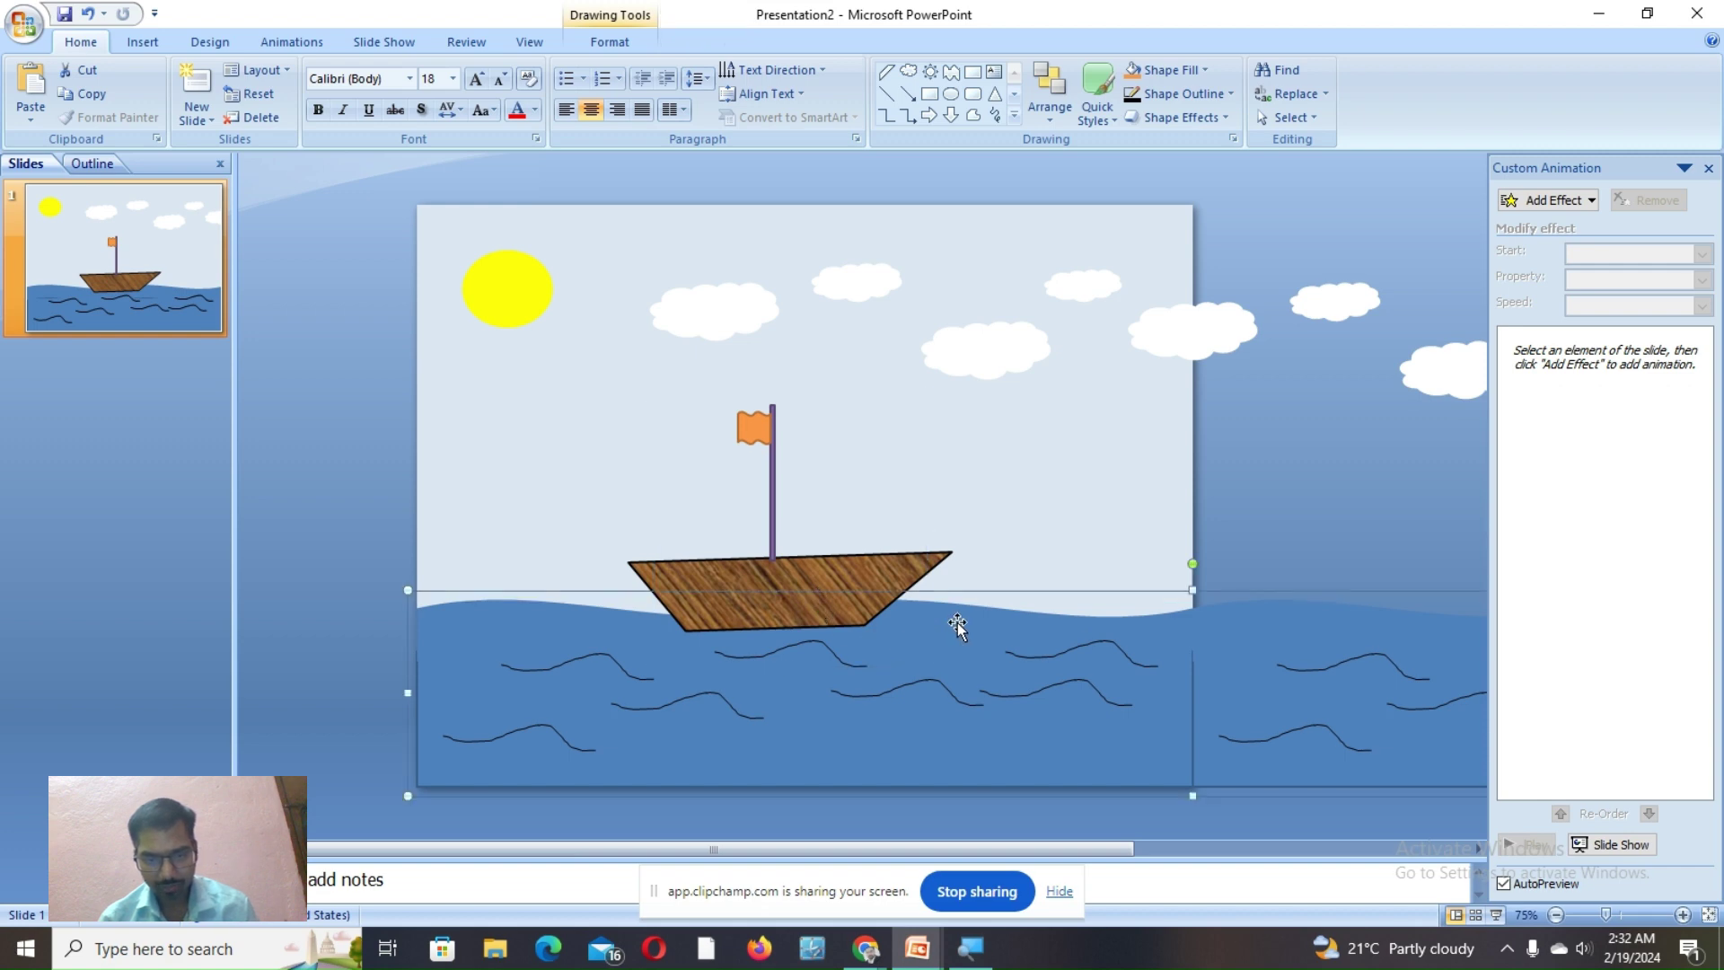
pyautogui.rightClick(956, 619)
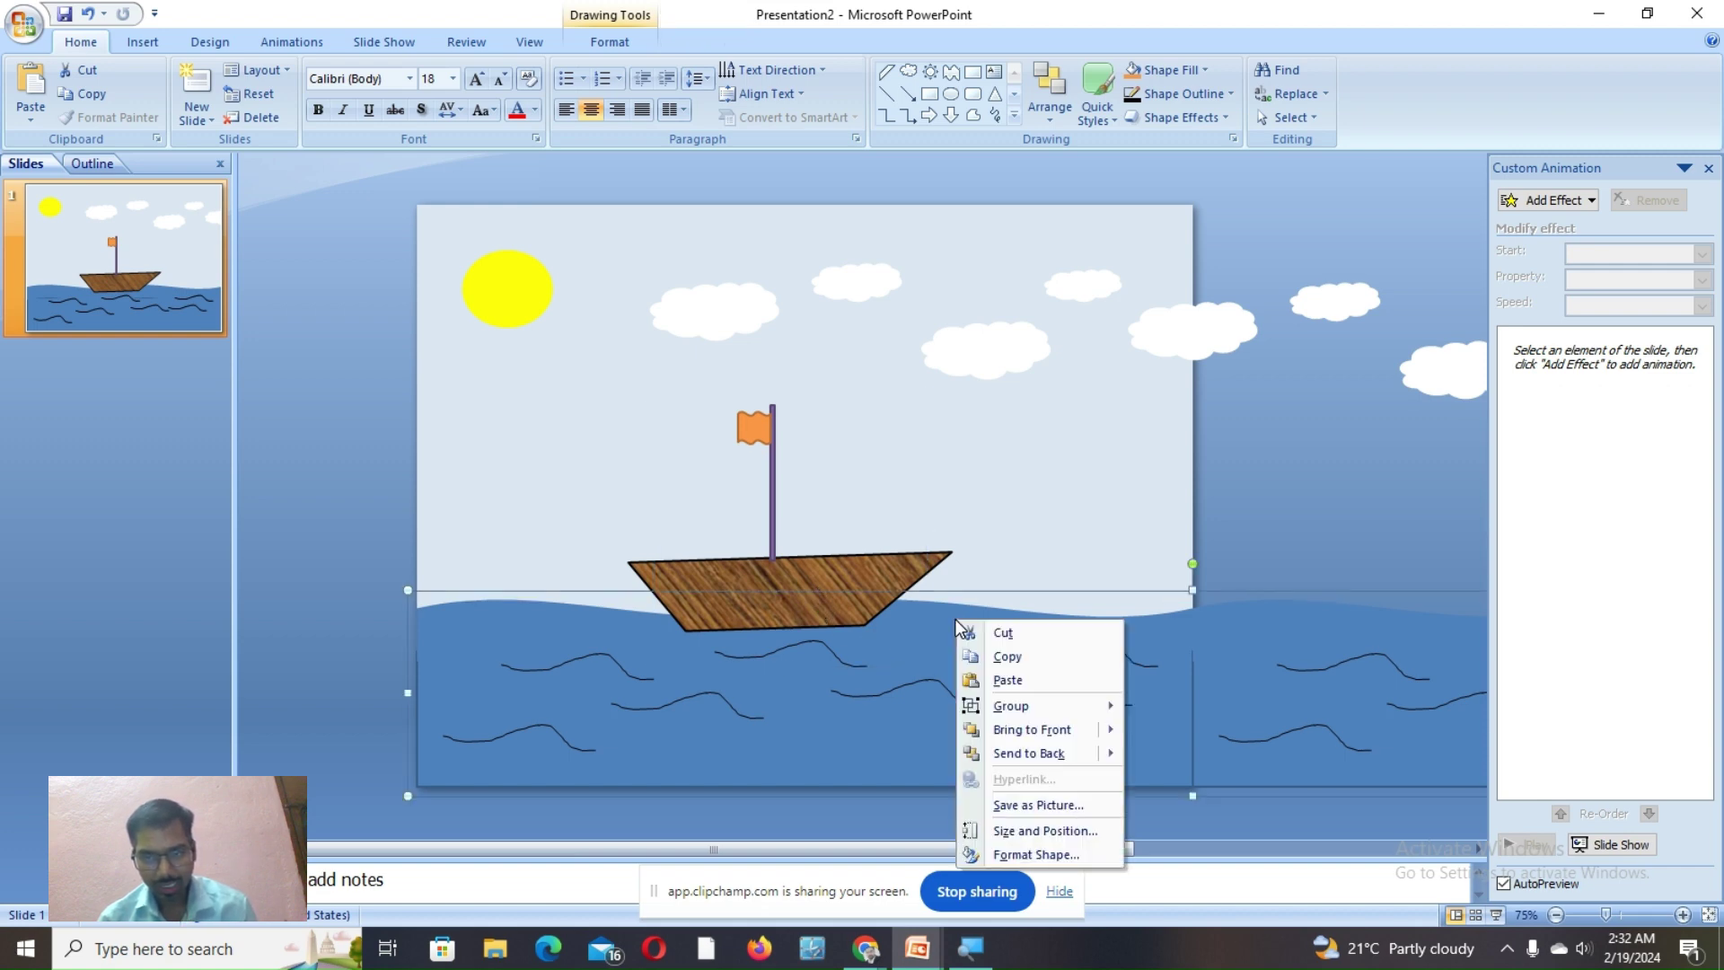
pyautogui.moveTo(1032, 729)
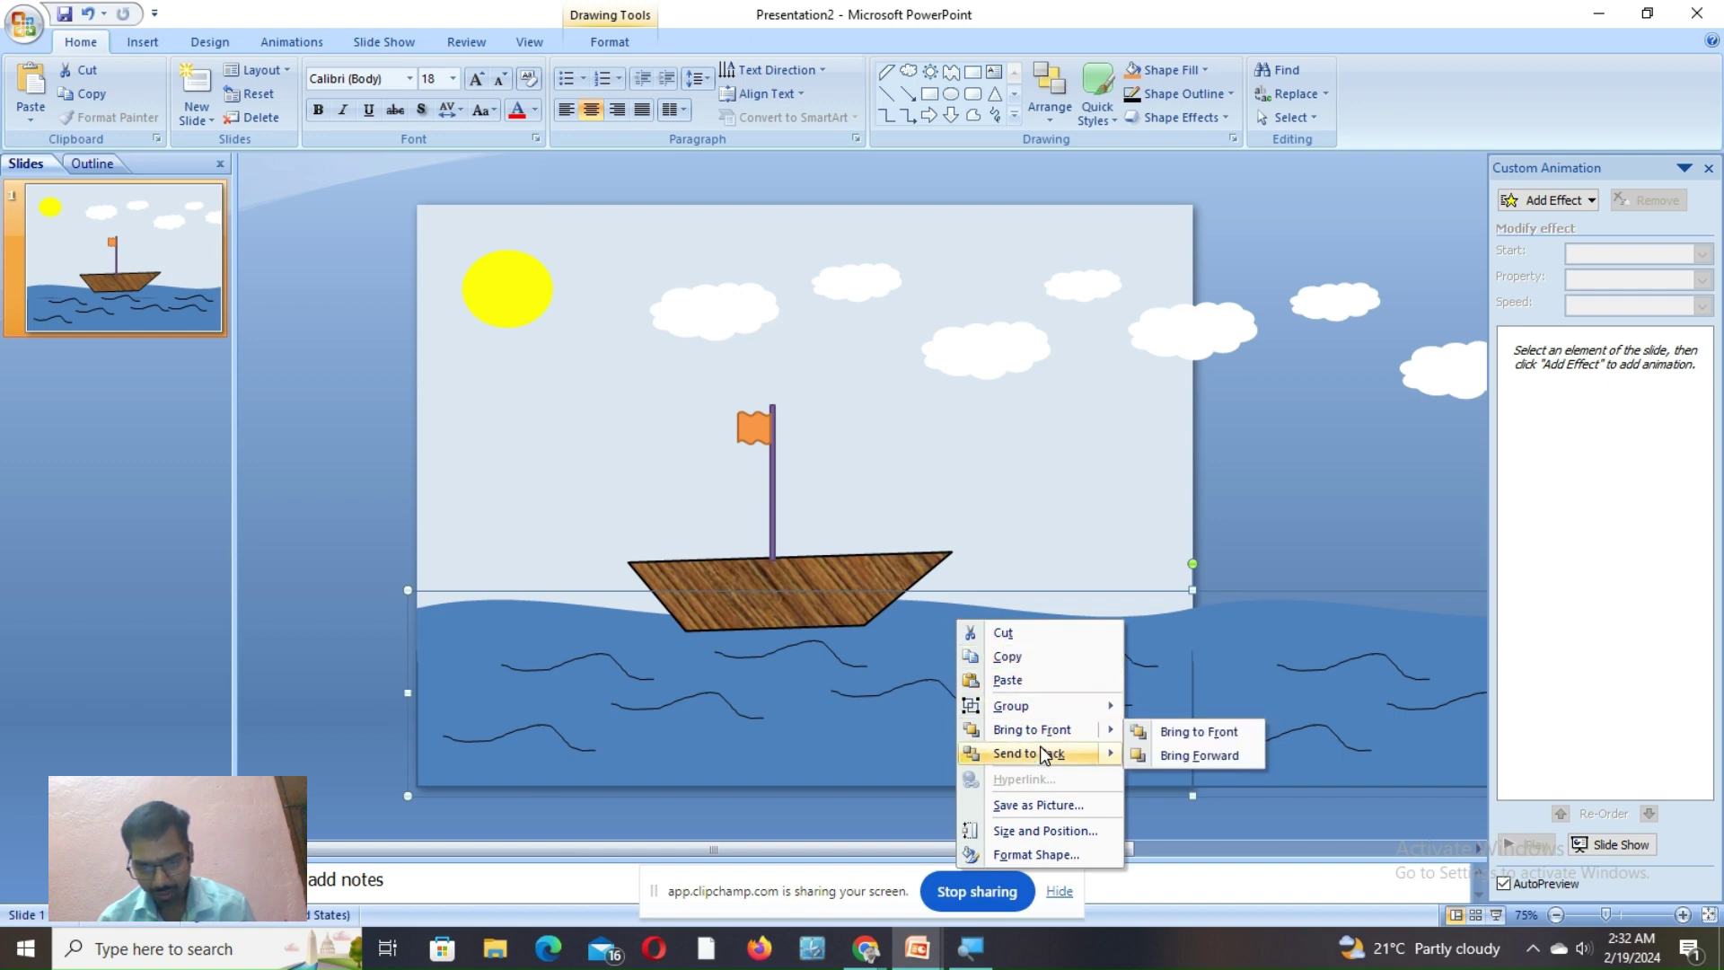
pyautogui.click(1153, 731)
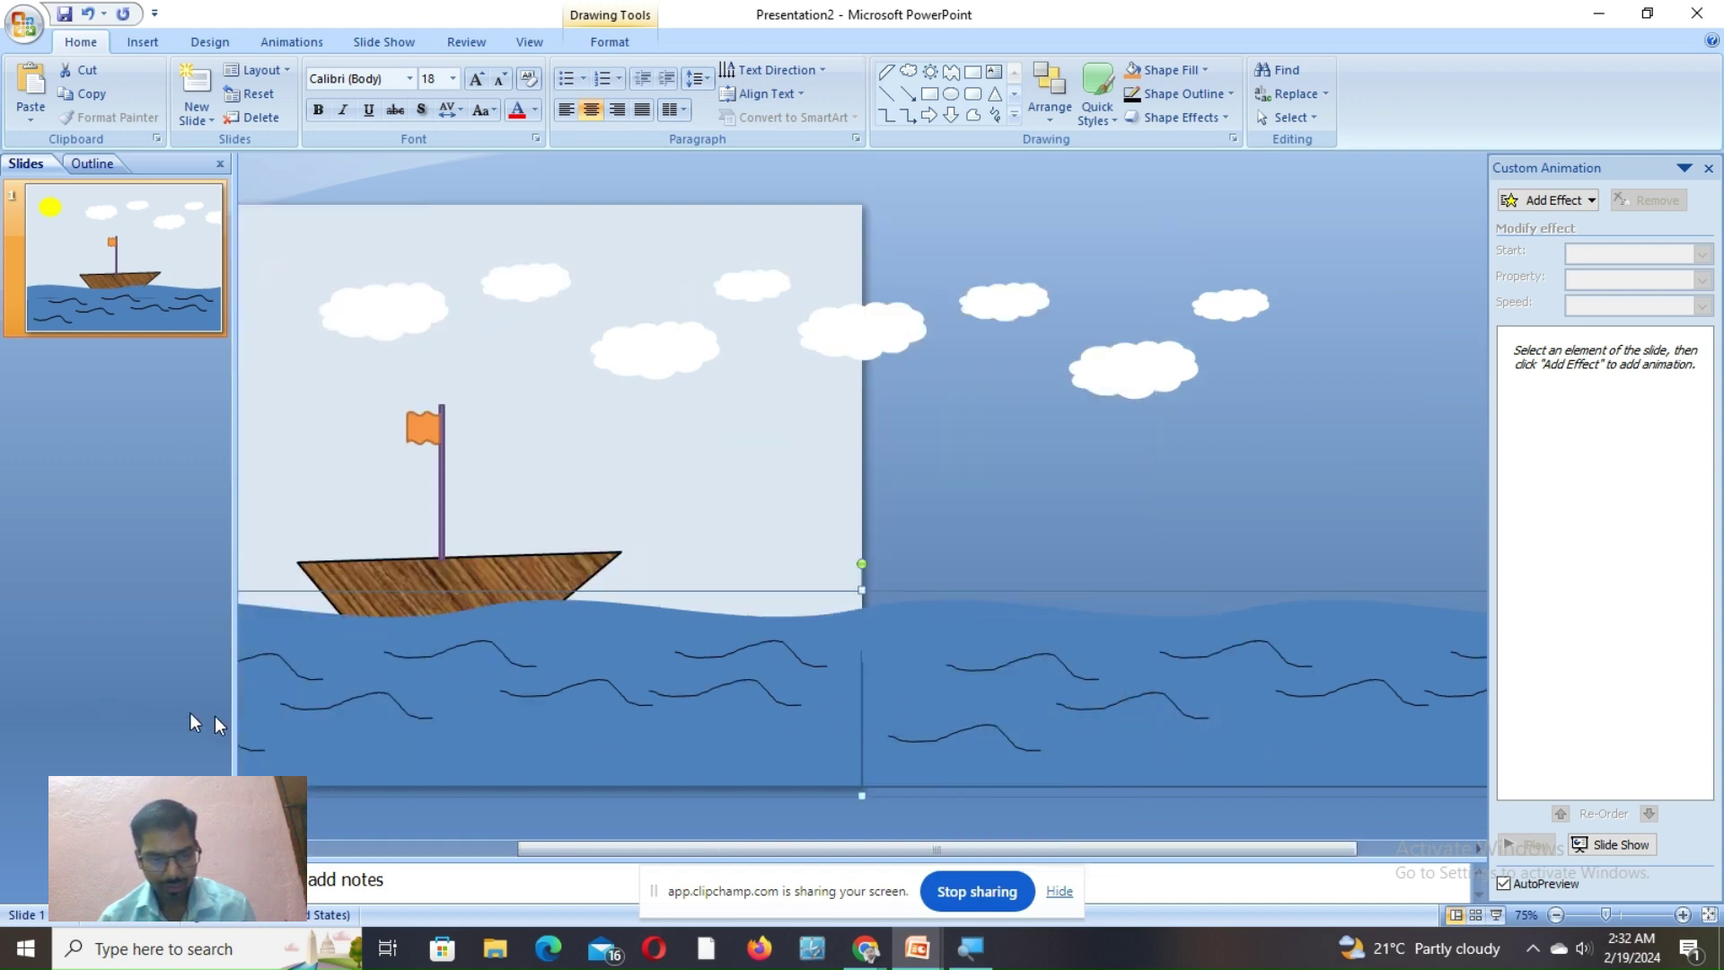
pyautogui.moveTo(731, 848); pyautogui.dragTo(435, 844)
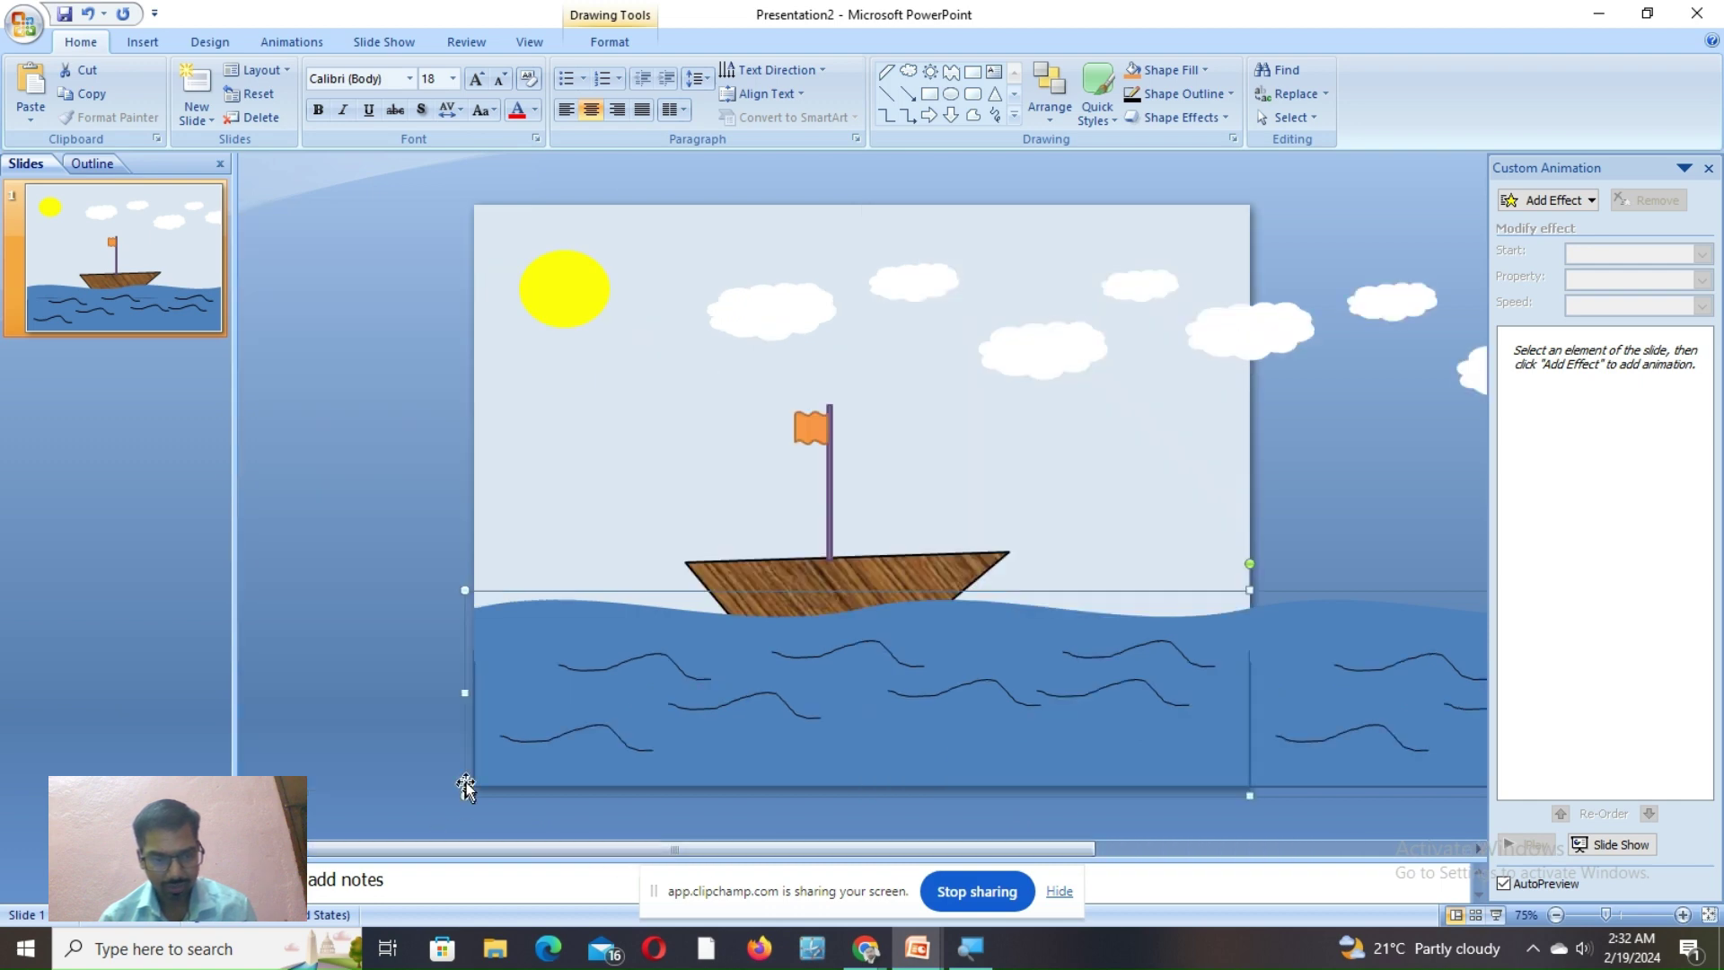
pyautogui.click(853, 574)
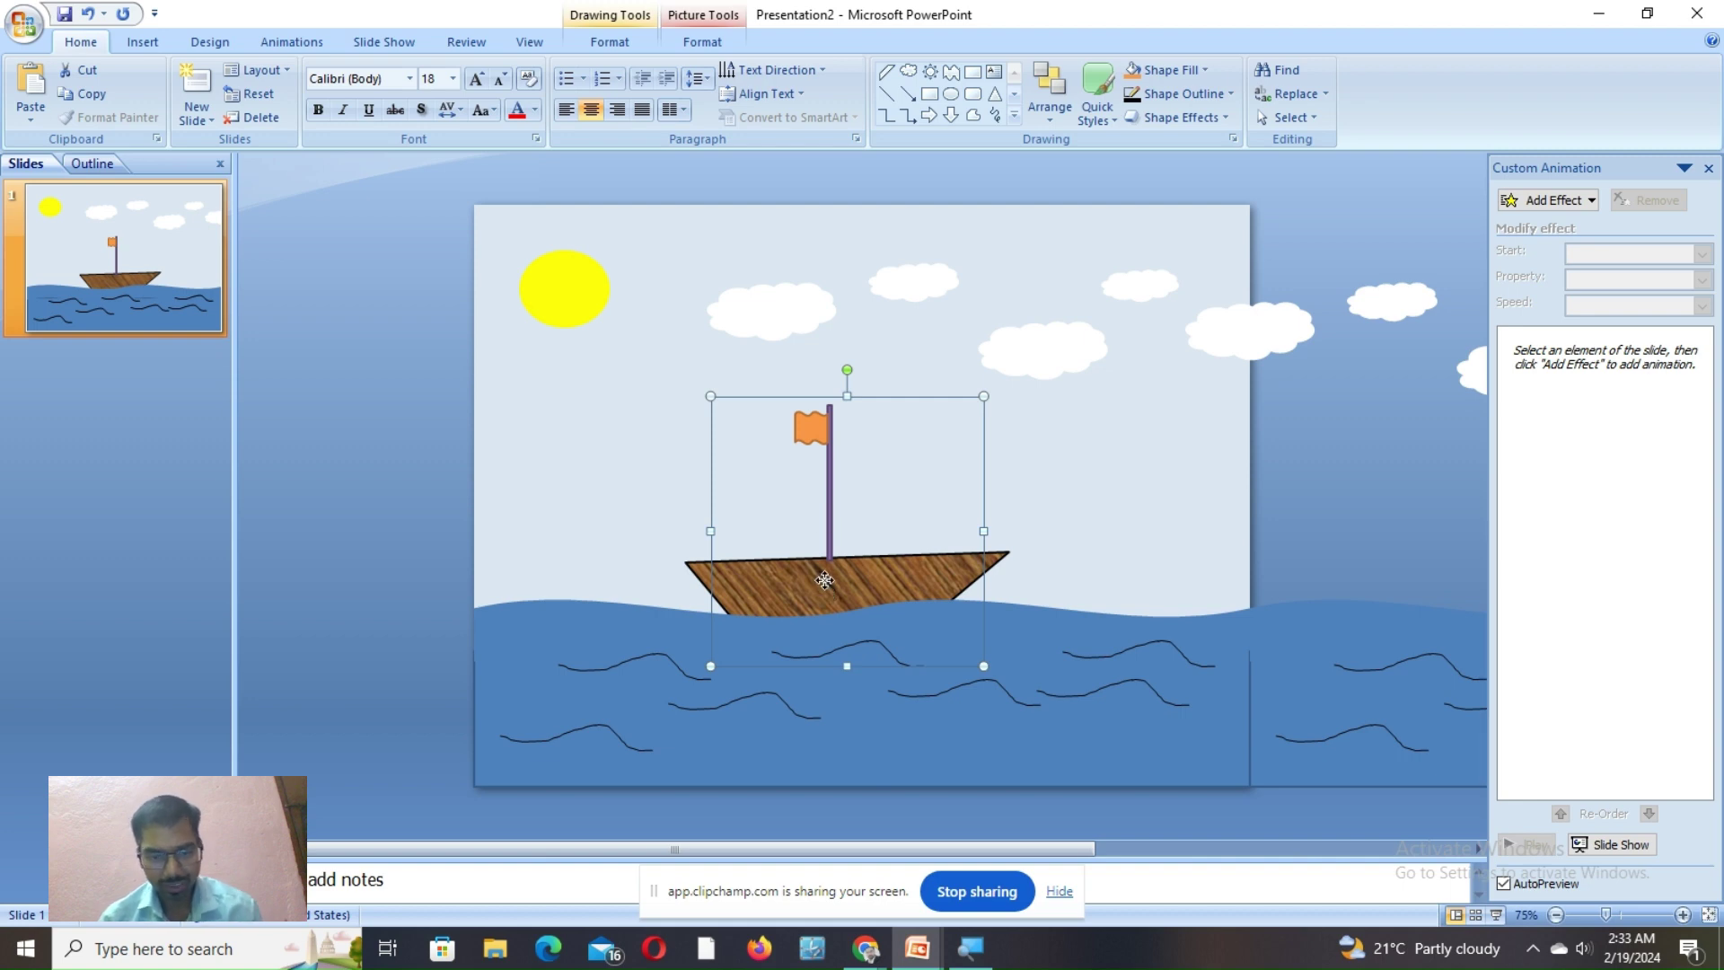
pyautogui.click(825, 580)
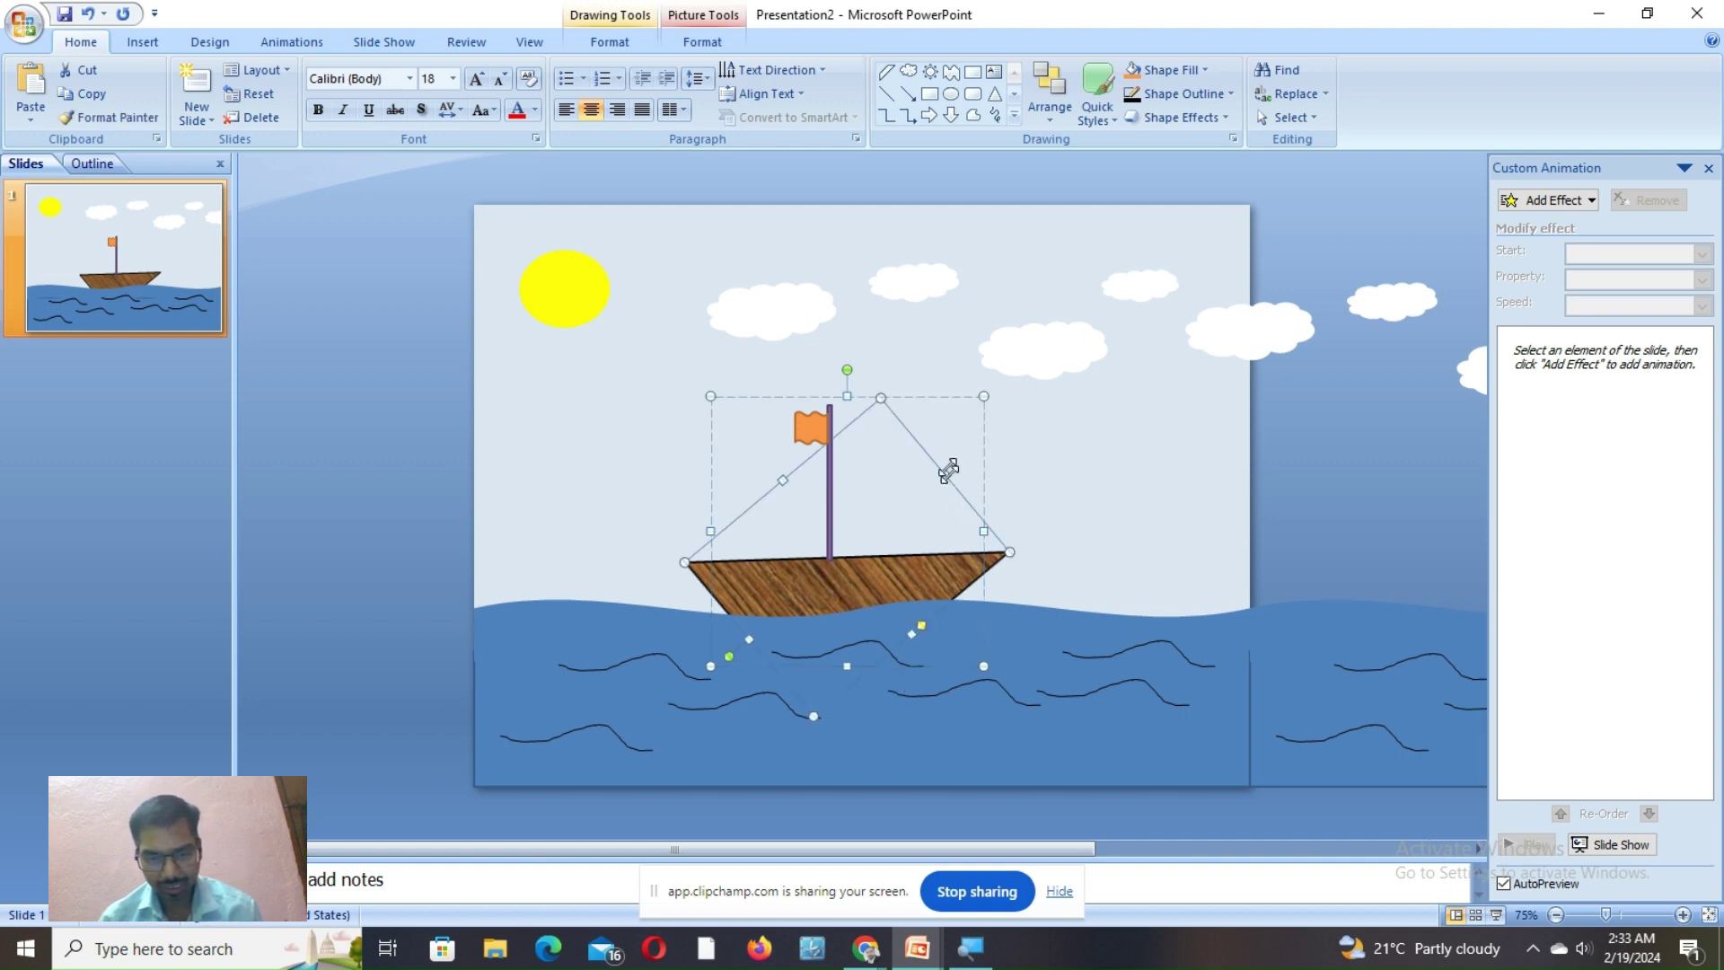
pyautogui.click(989, 698)
pyautogui.click(897, 571)
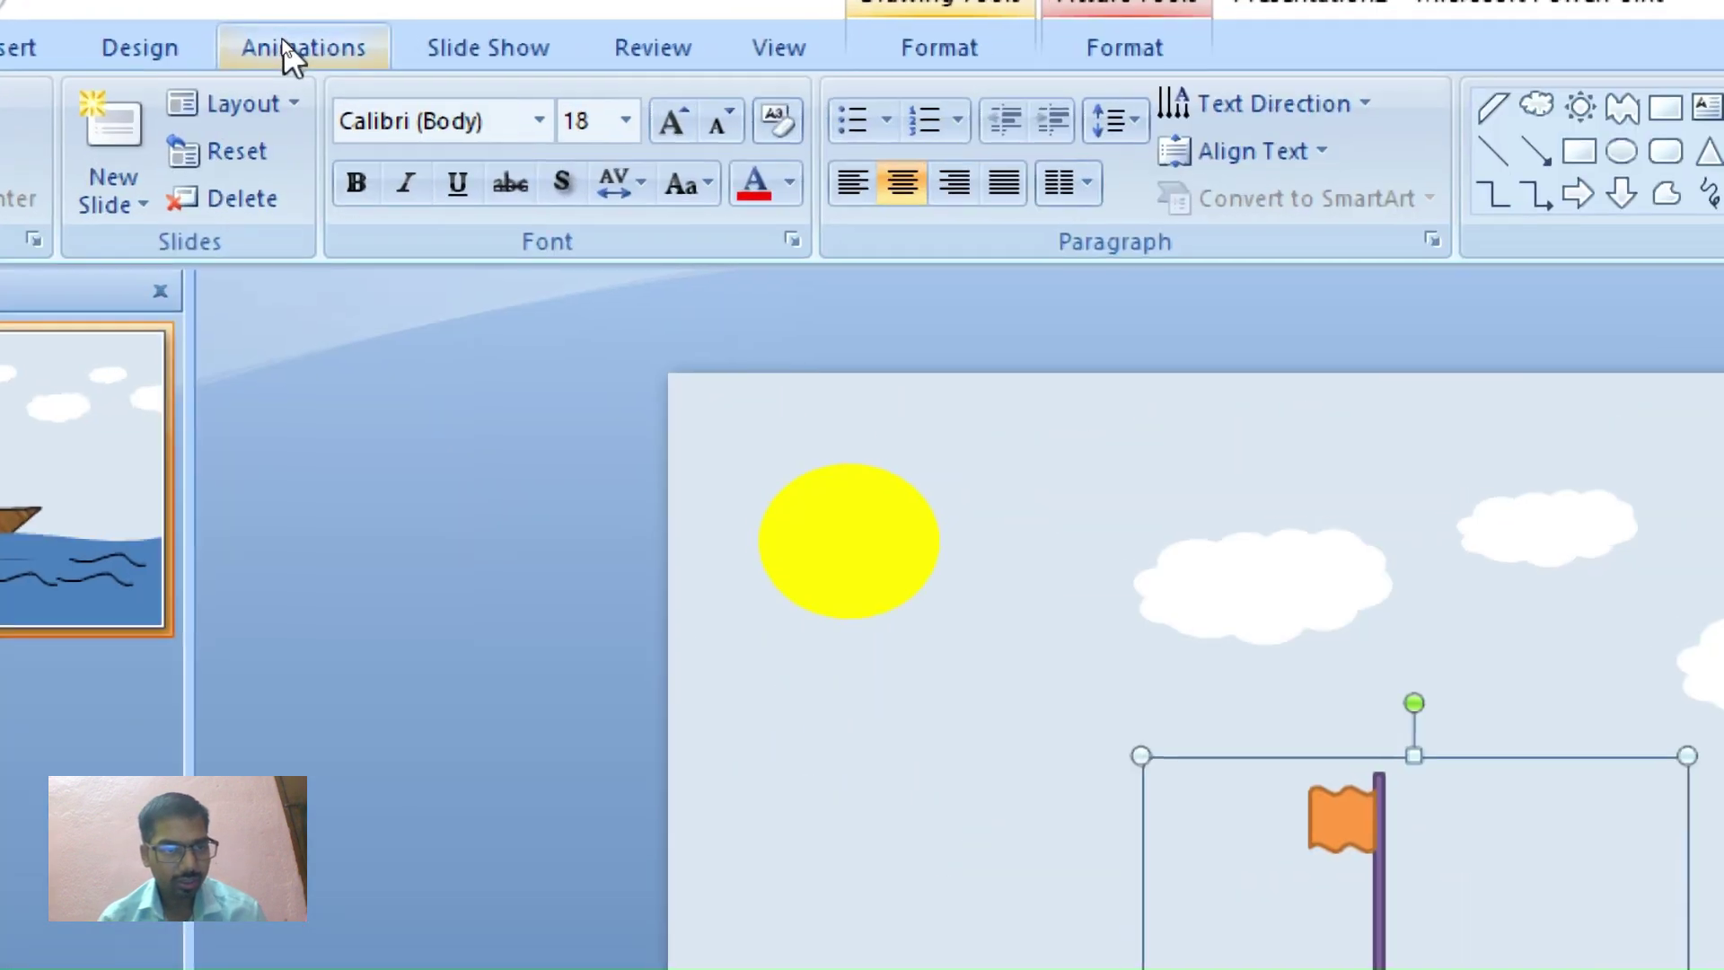
# Add a Spin emphasis effect to the boat group via Custom Animation
pyautogui.click(292, 49)
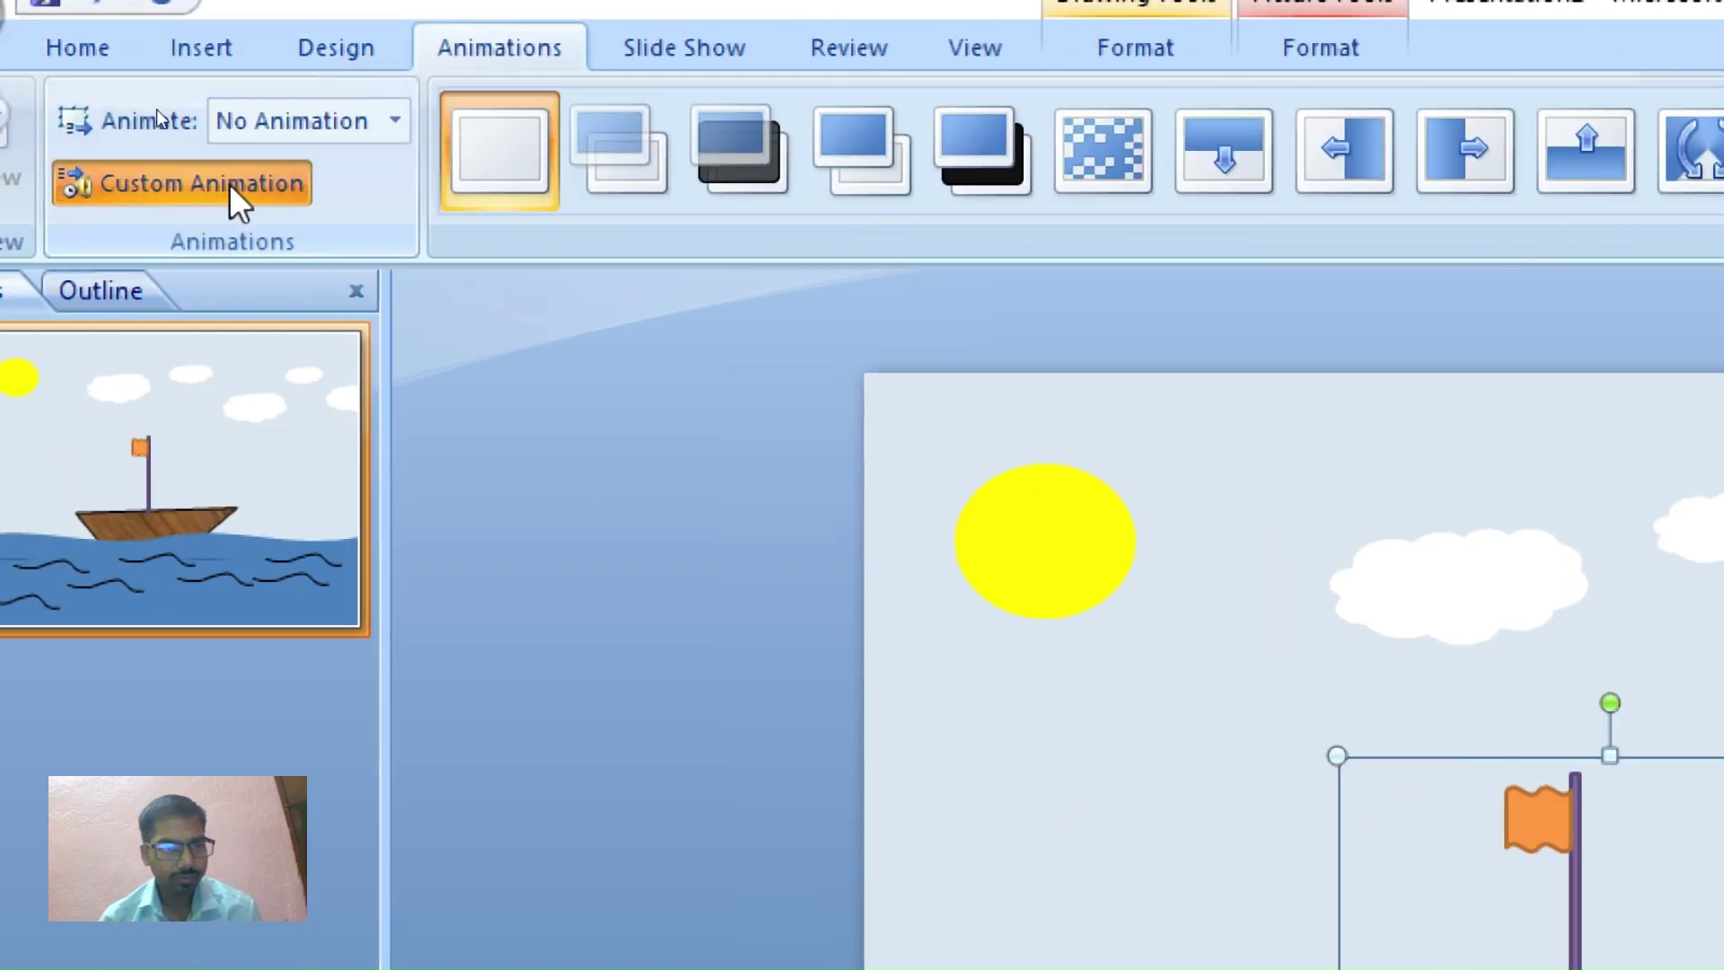
pyautogui.click(229, 180)
pyautogui.click(229, 178)
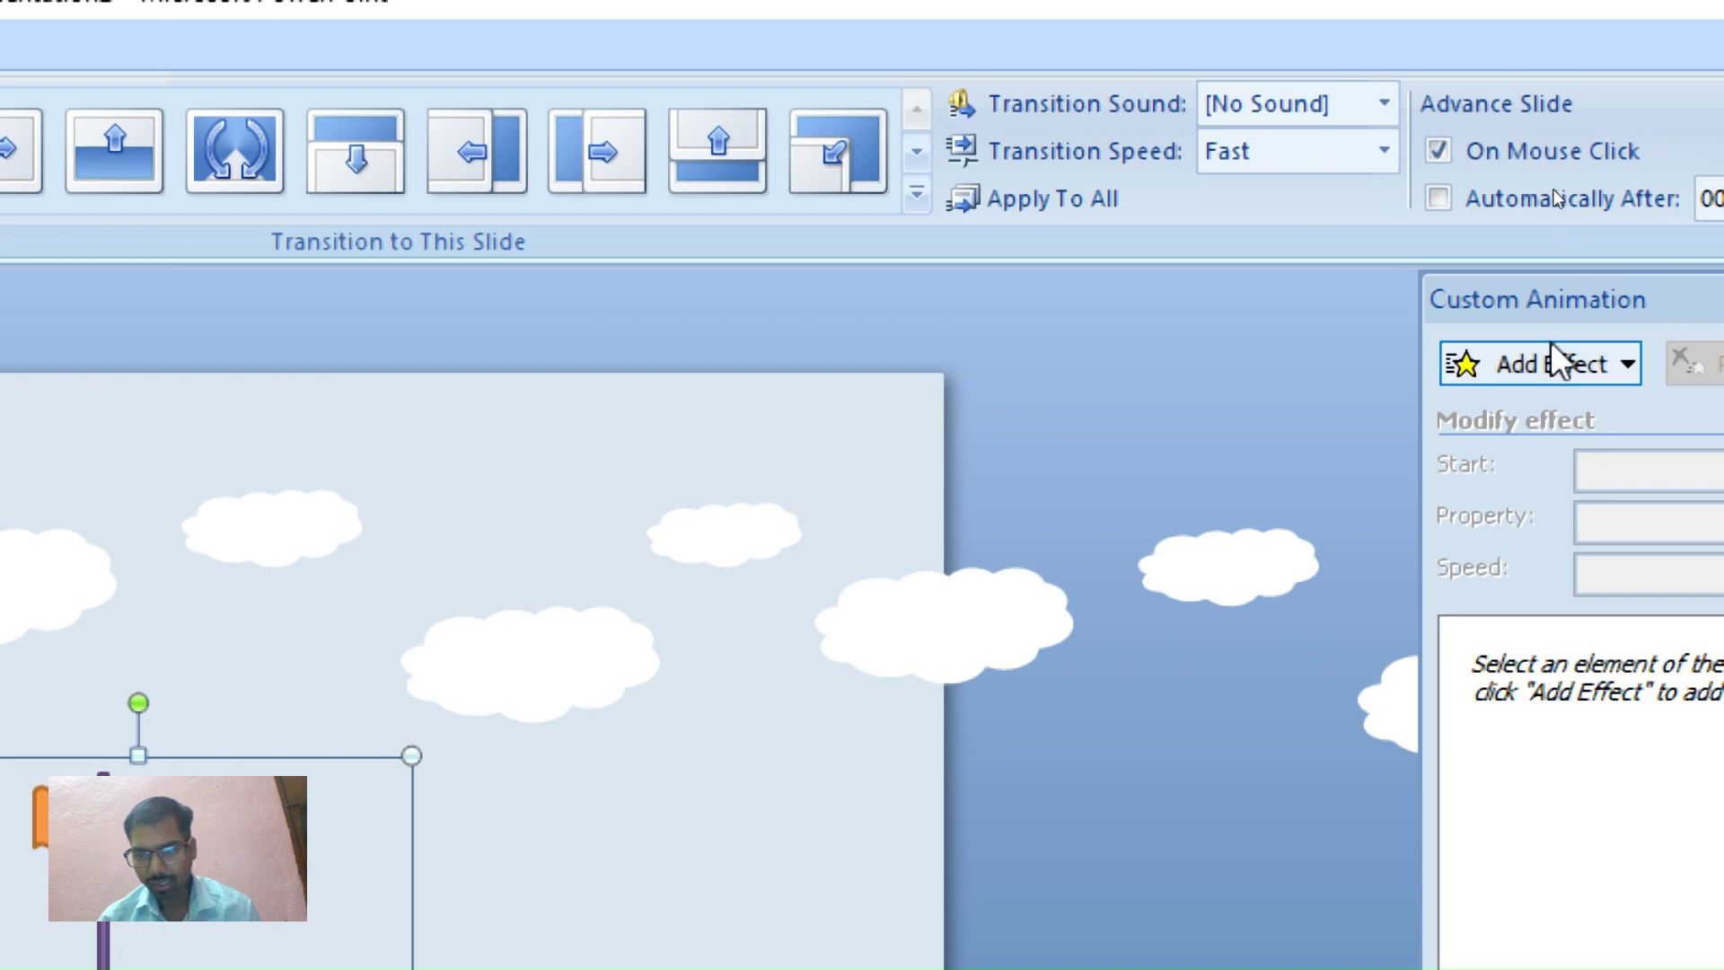
pyautogui.click(1559, 352)
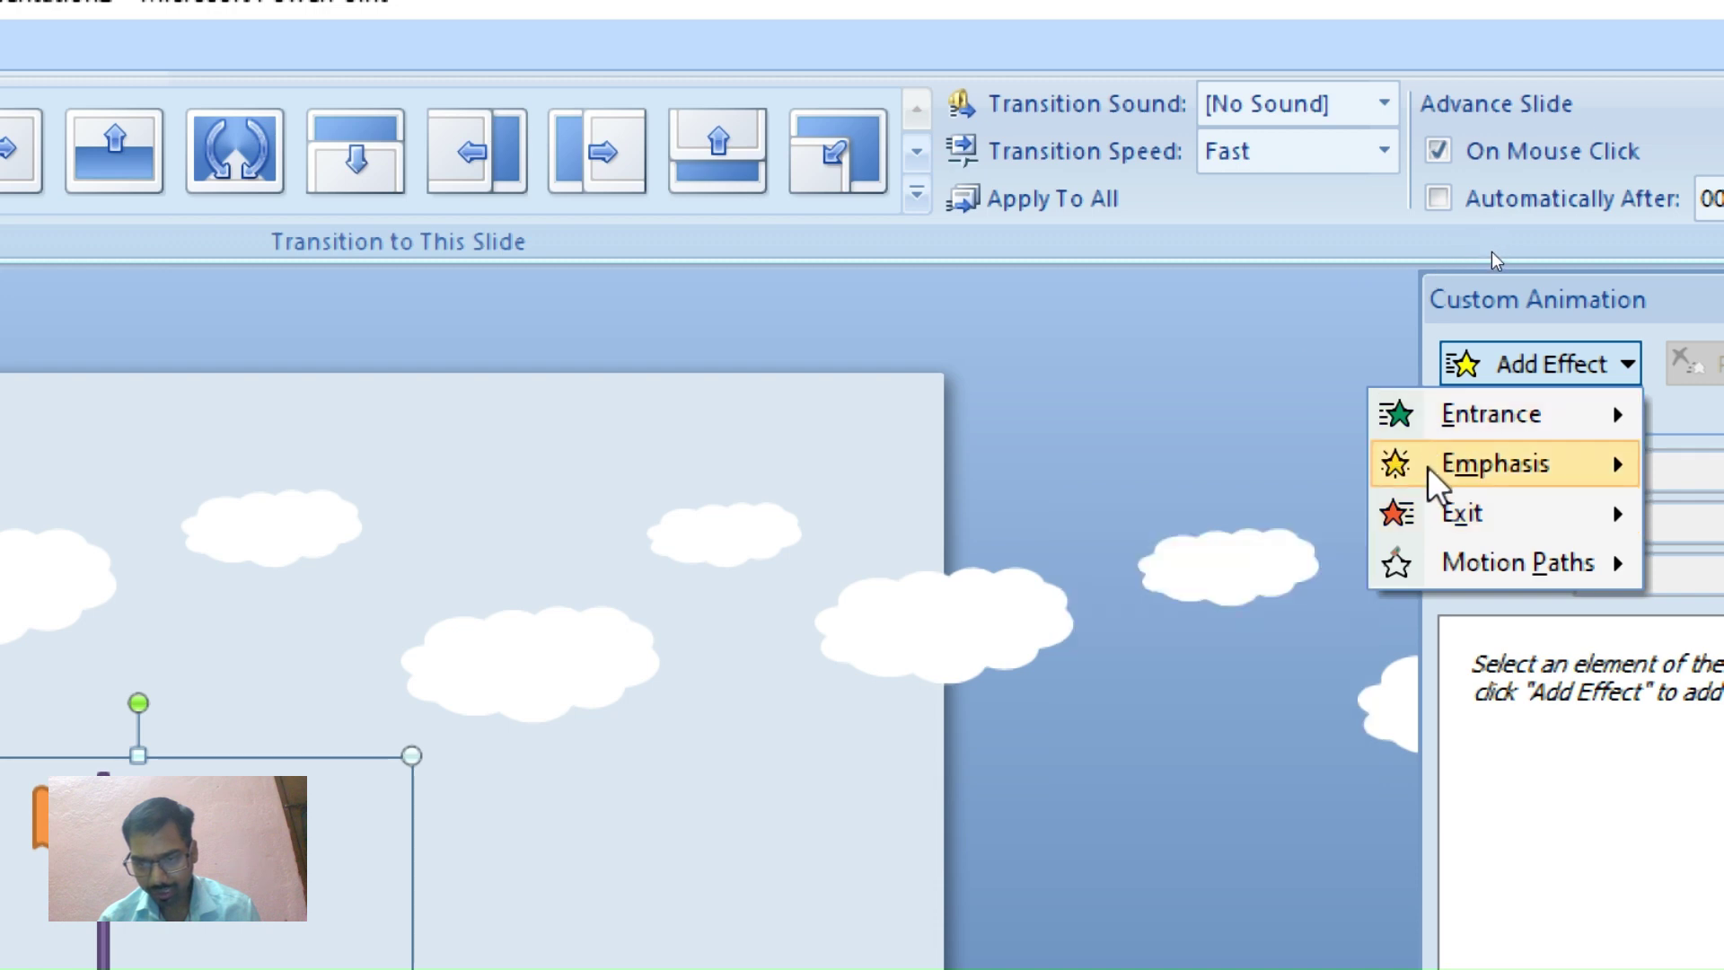
pyautogui.moveTo(1495, 464)
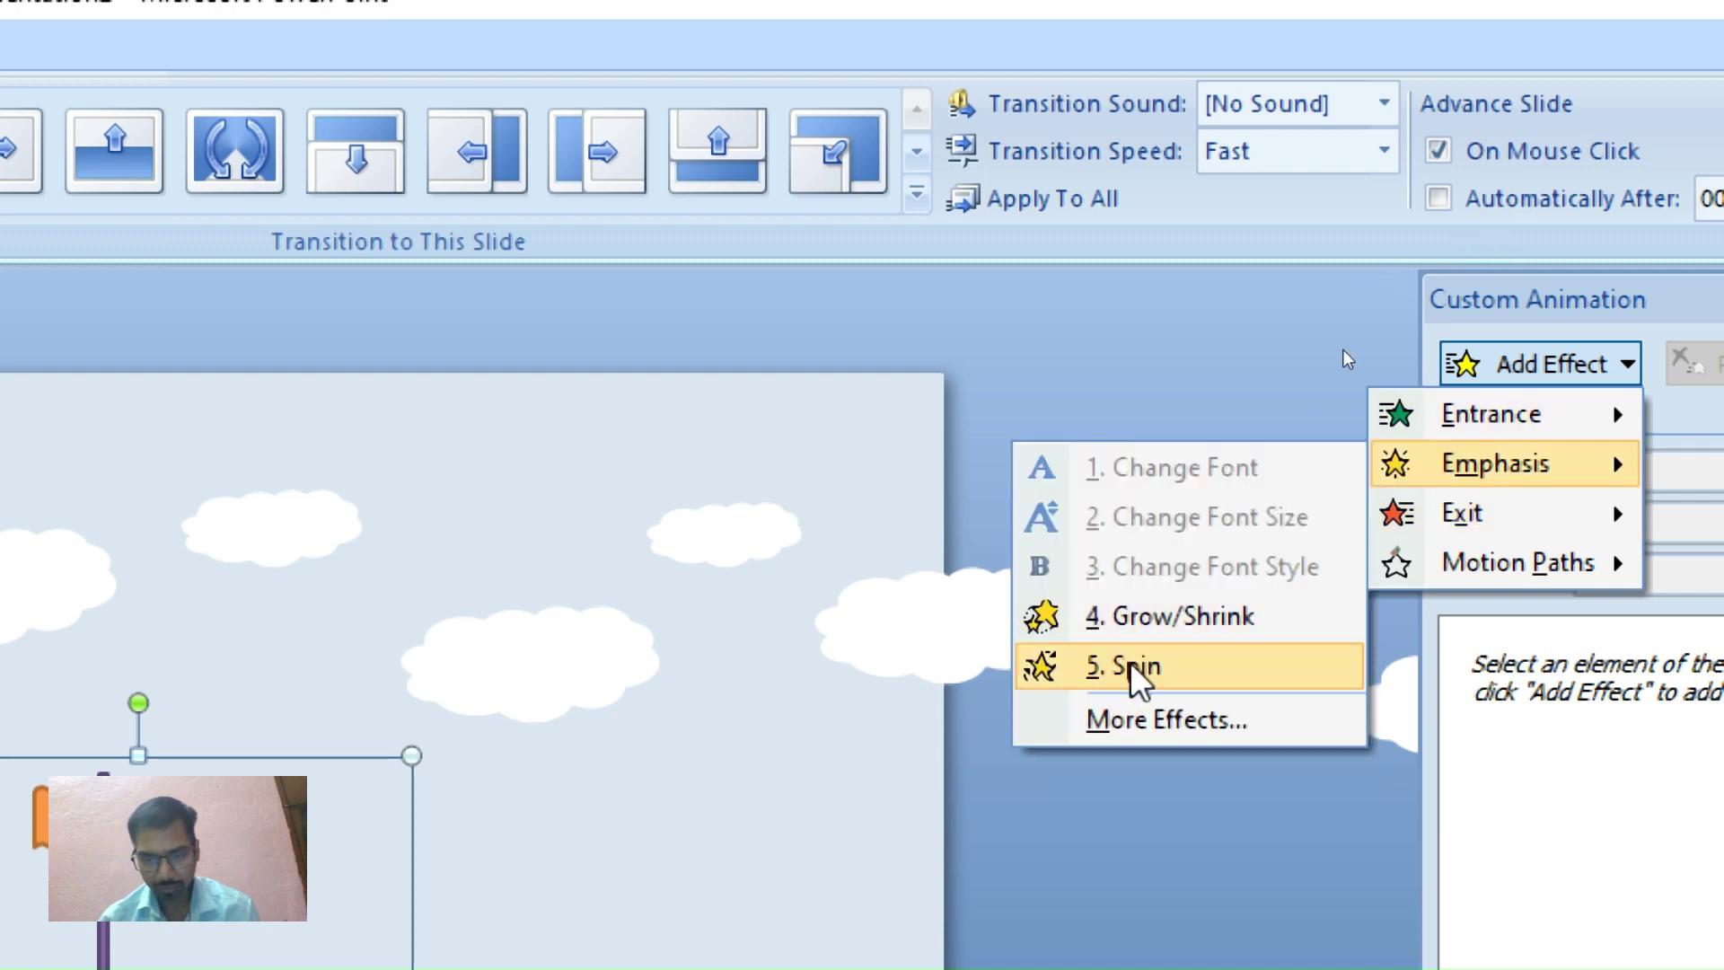
pyautogui.click(1136, 669)
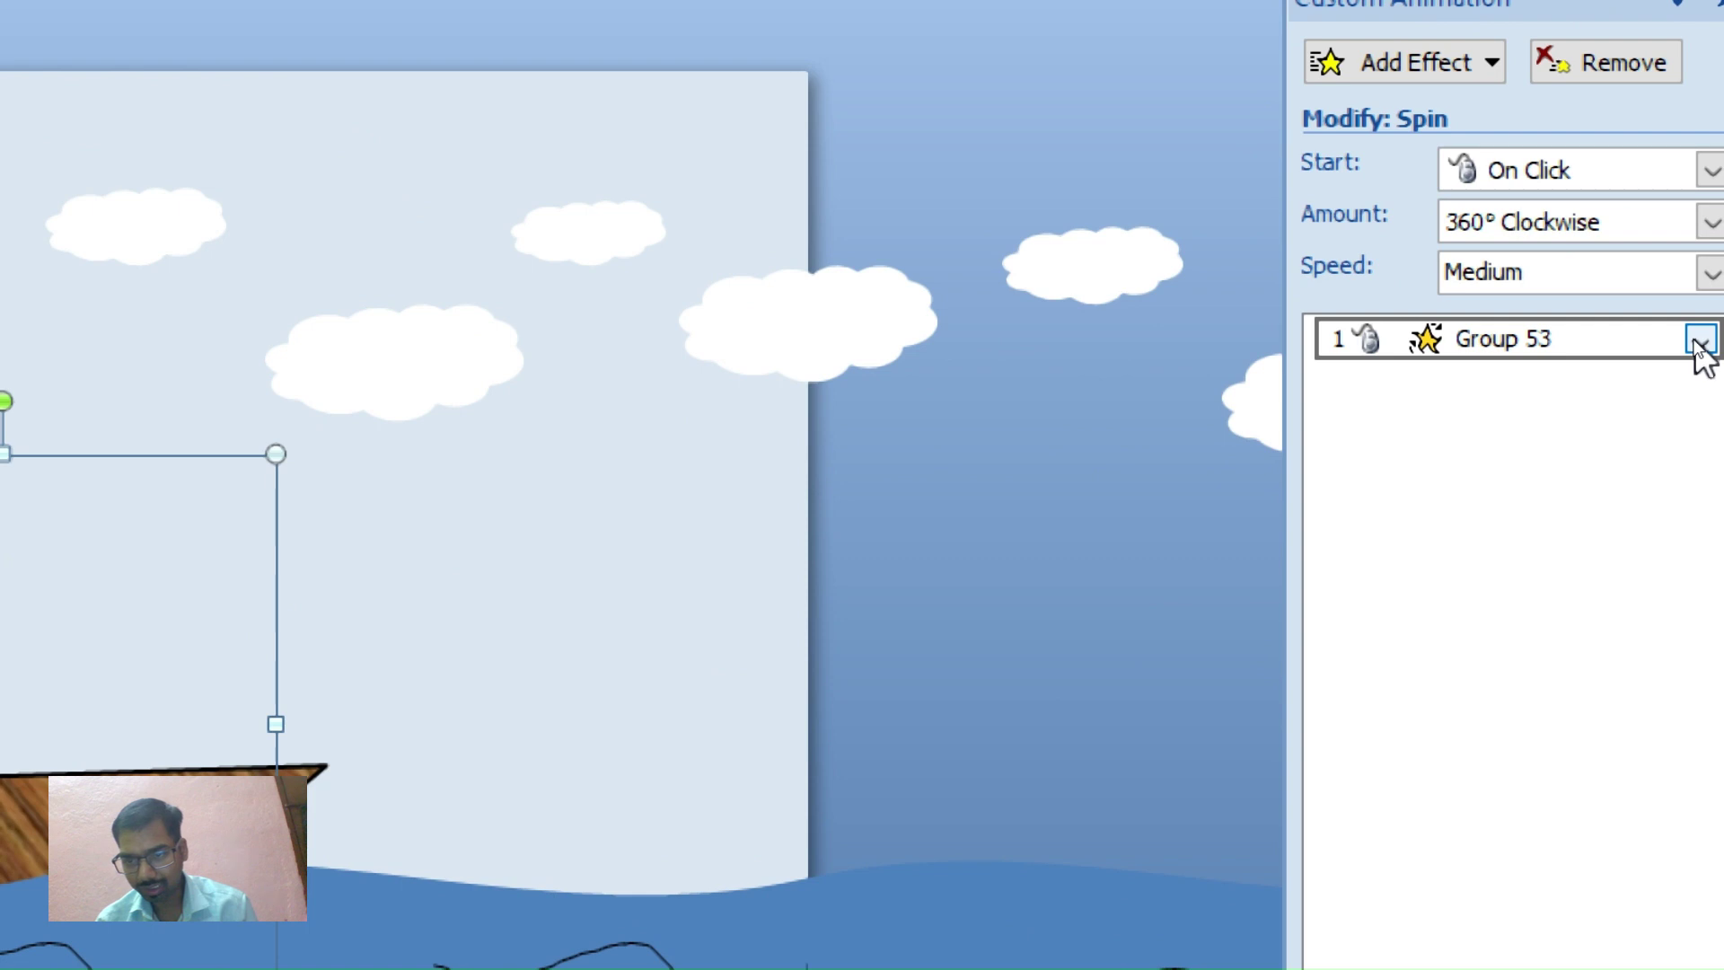
# Set the spin amount to a custom 10°
pyautogui.click(1700, 343)
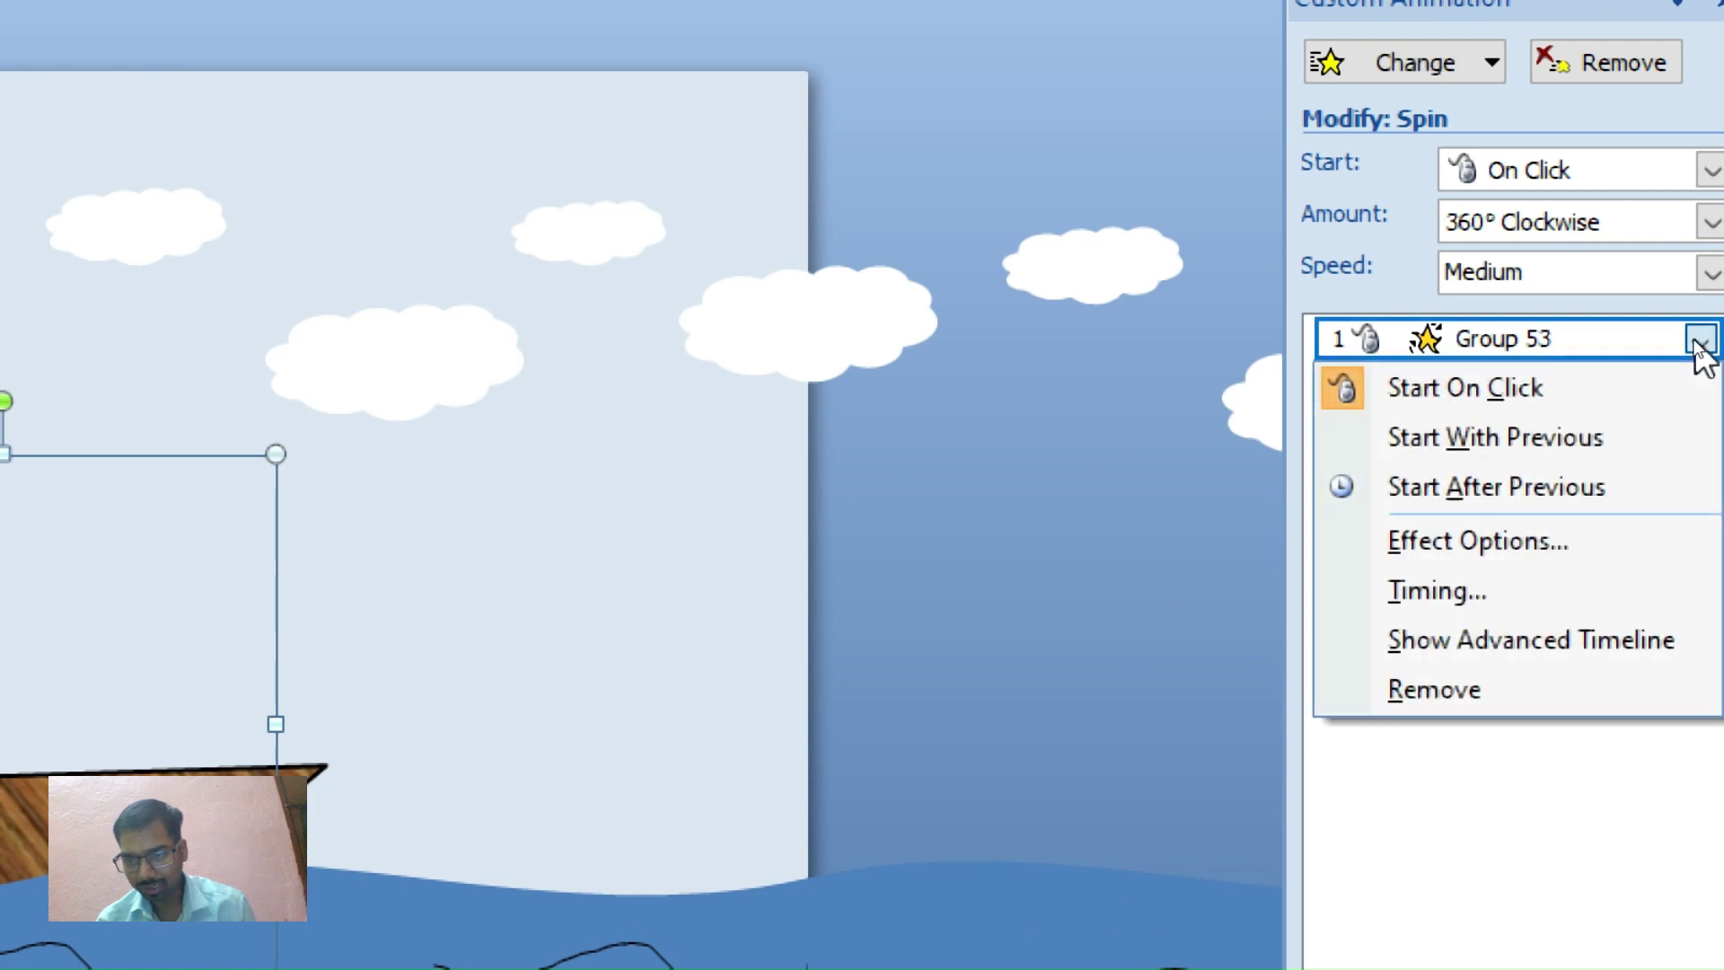
pyautogui.click(1608, 442)
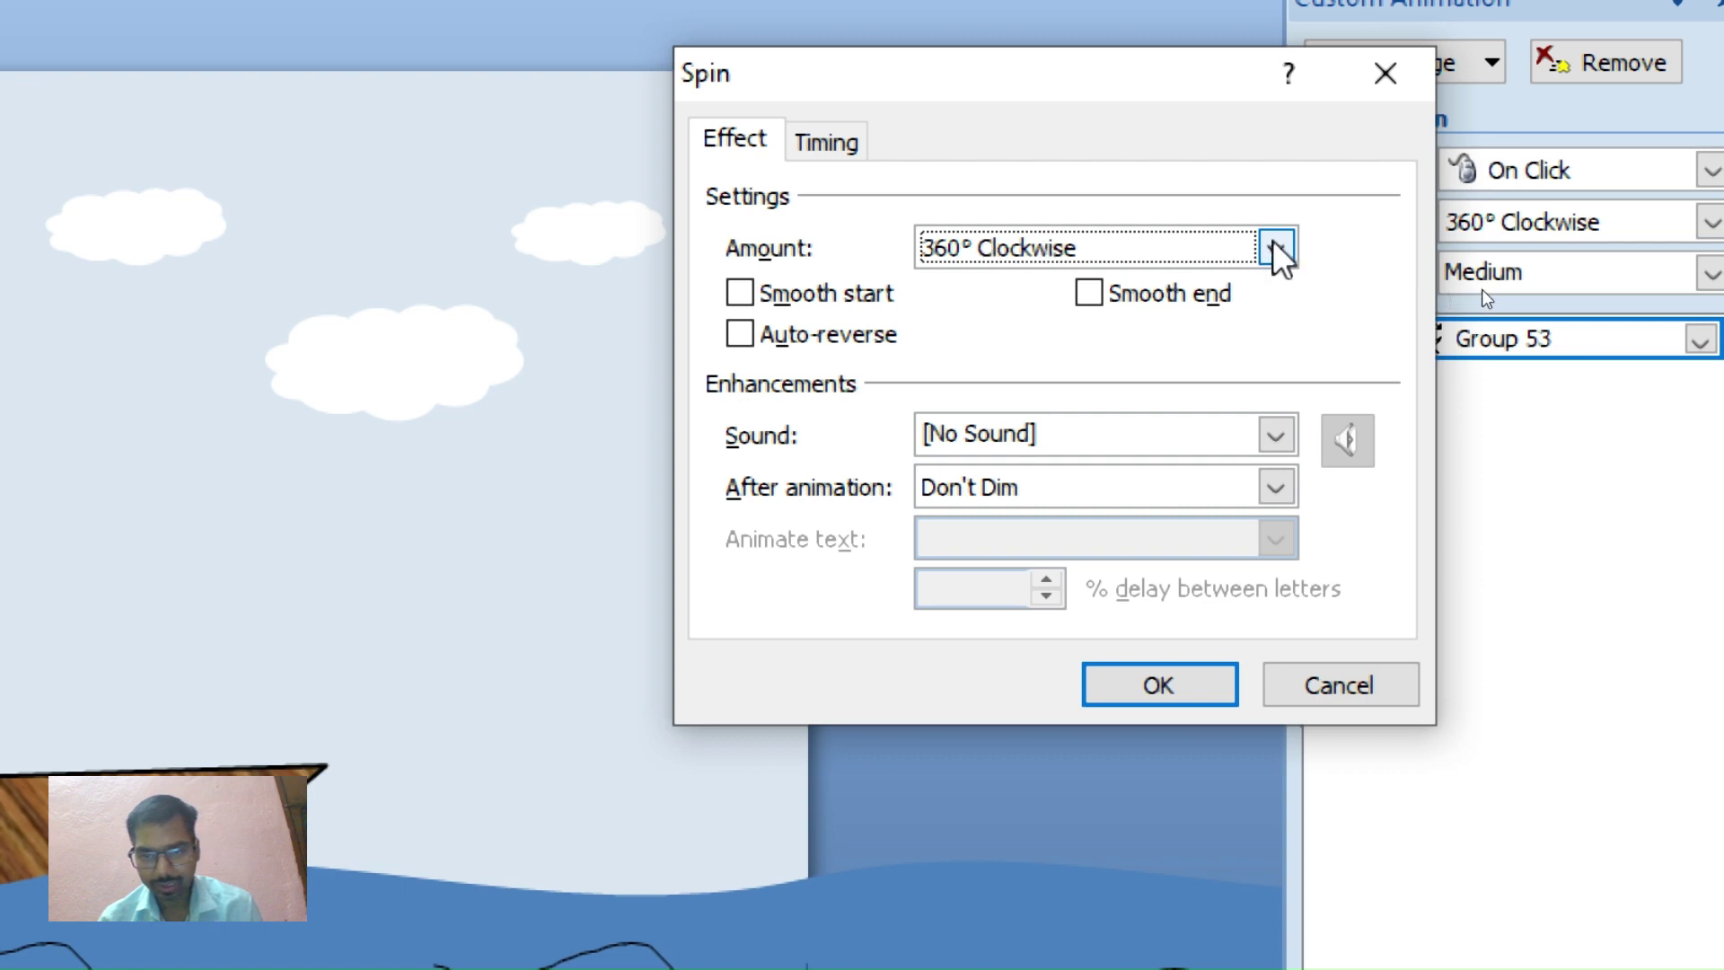
pyautogui.click(1276, 247)
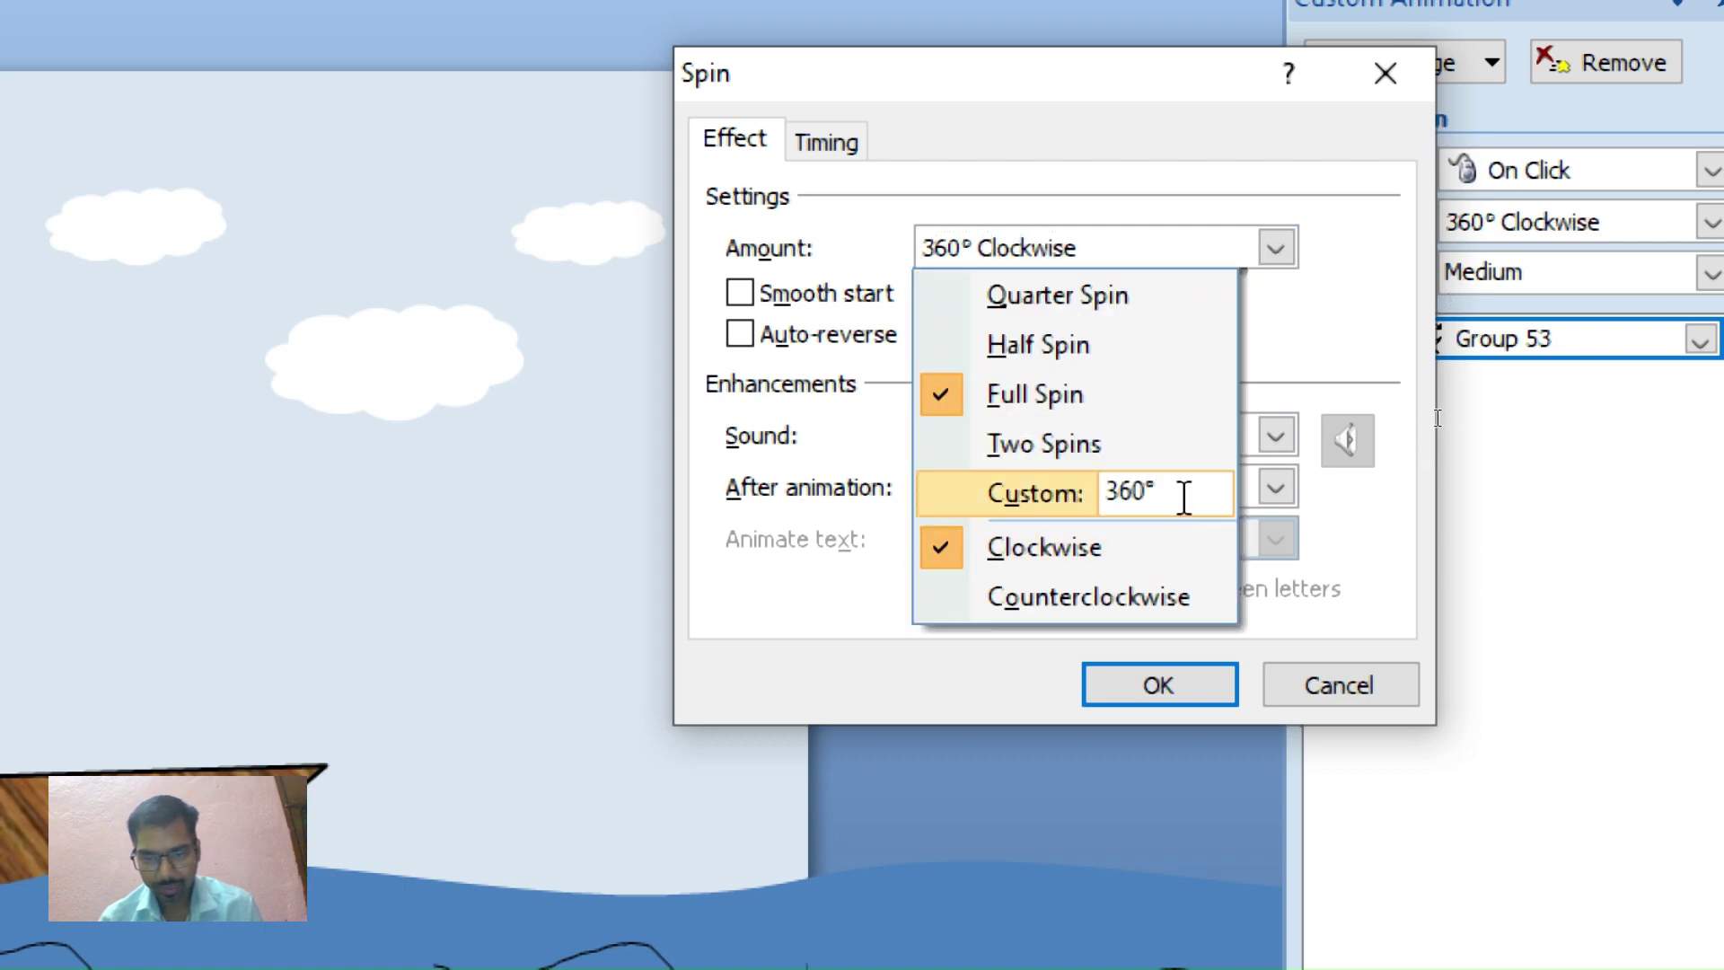
pyautogui.click(1033, 497)
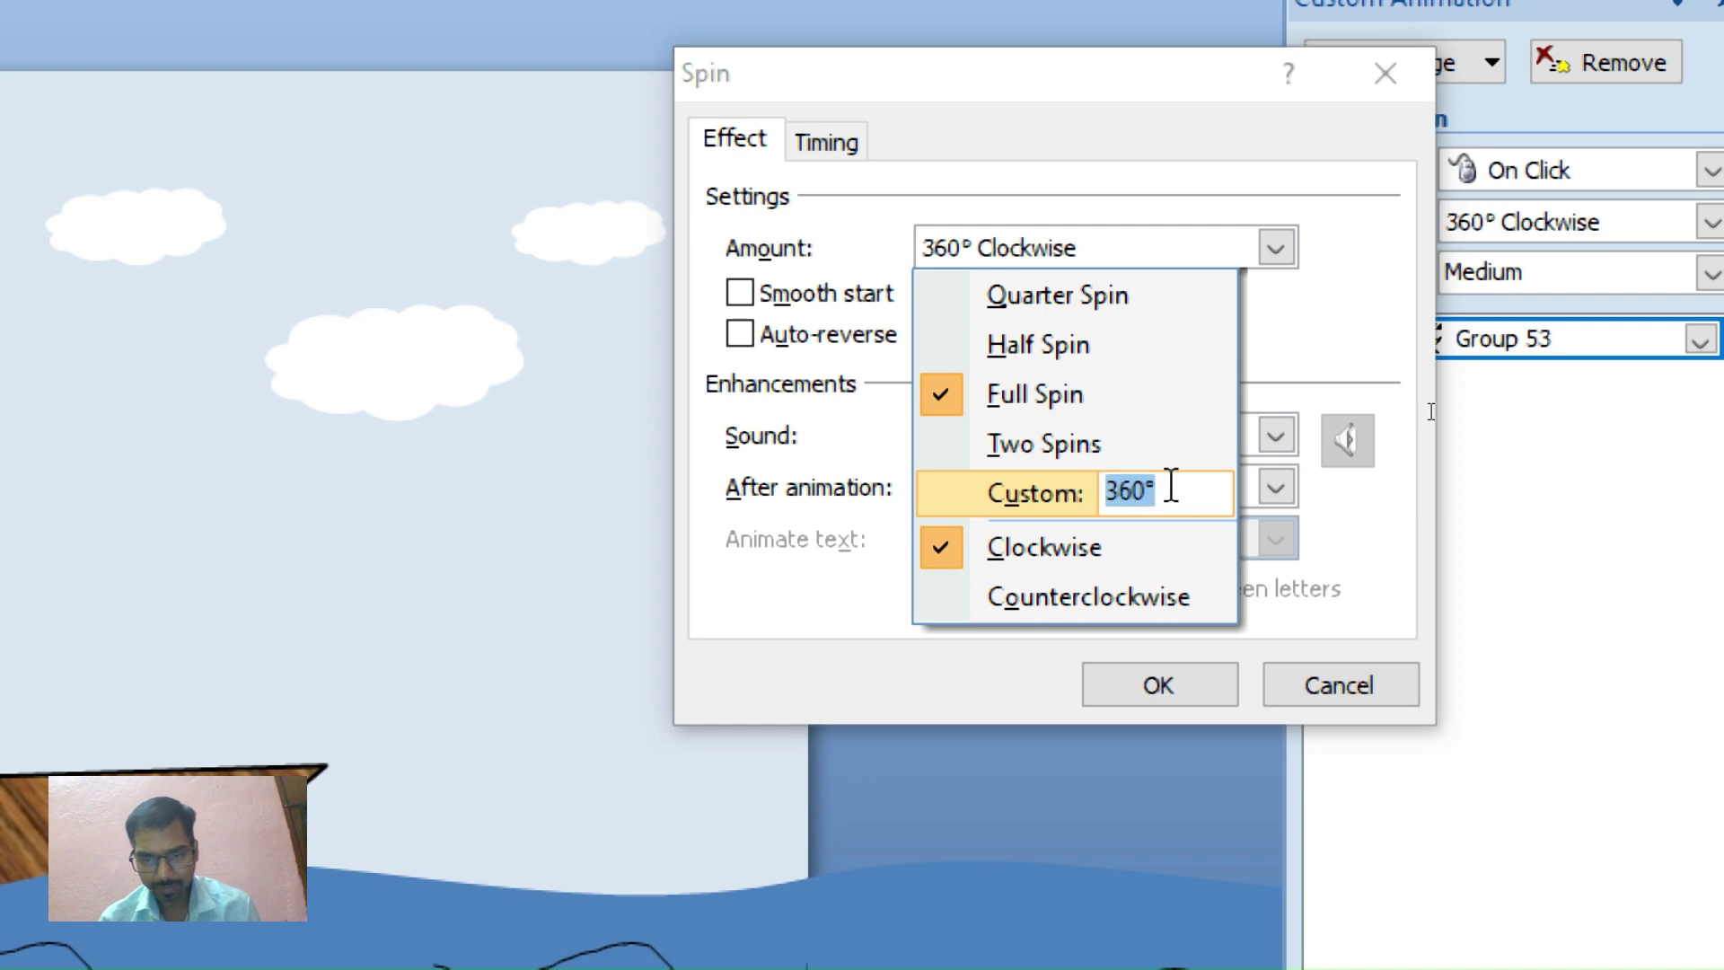
pyautogui.write('10')
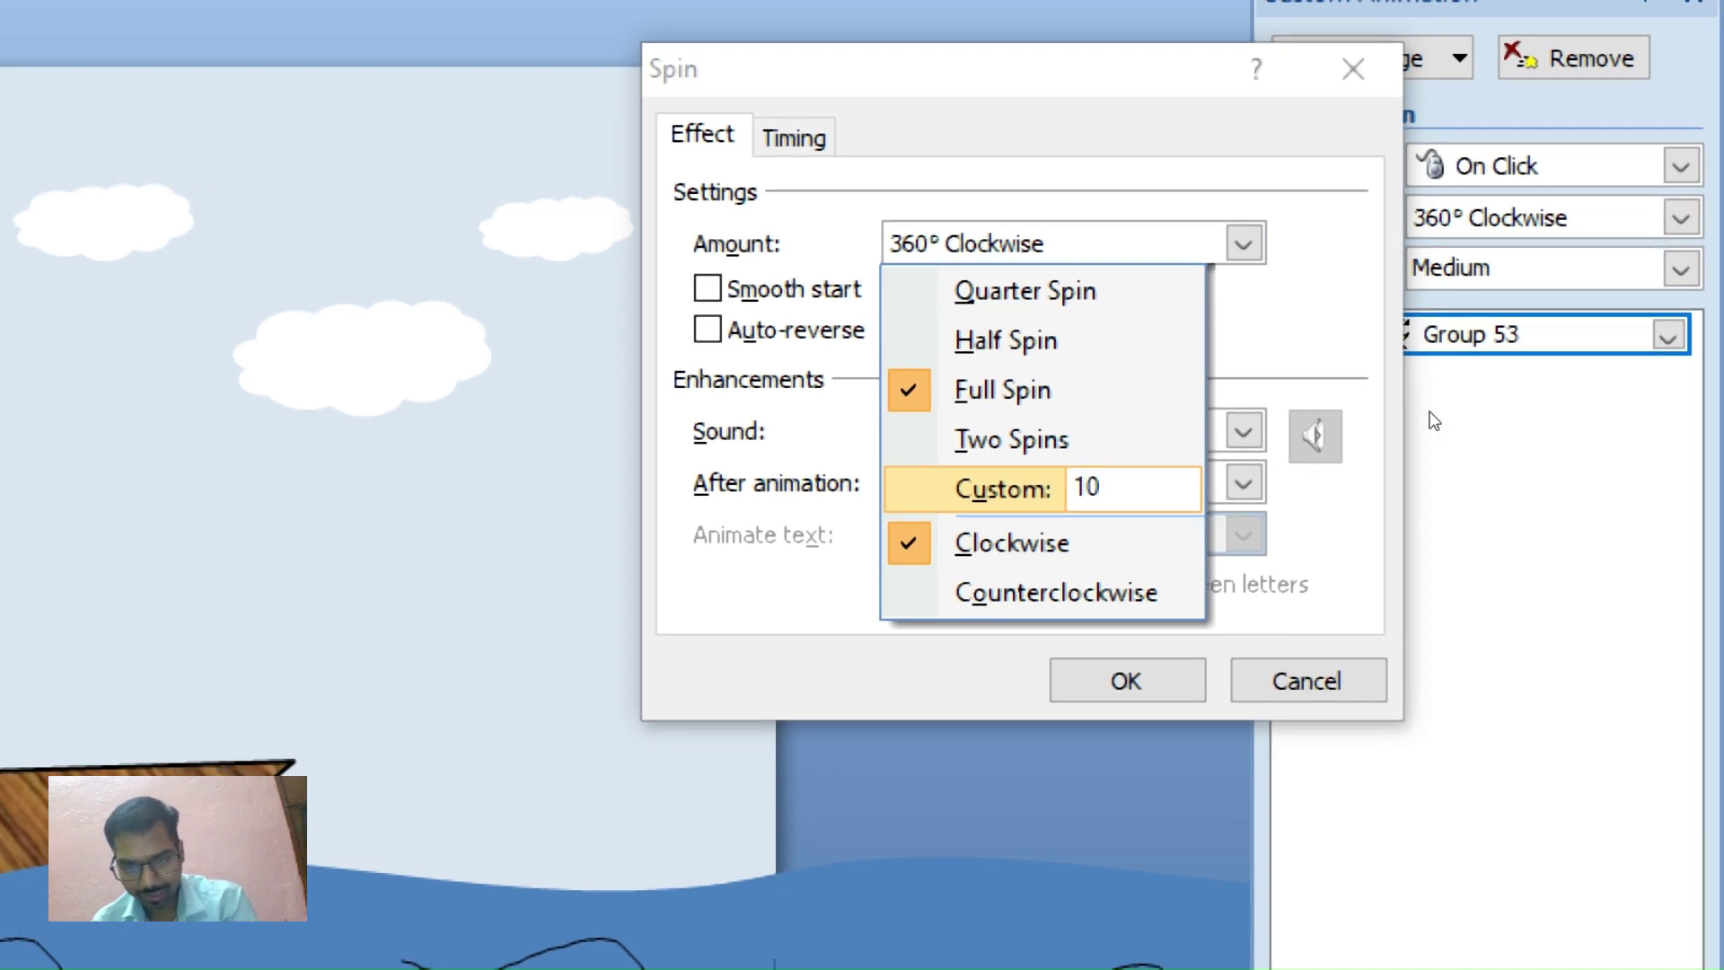
pyautogui.press('Return')
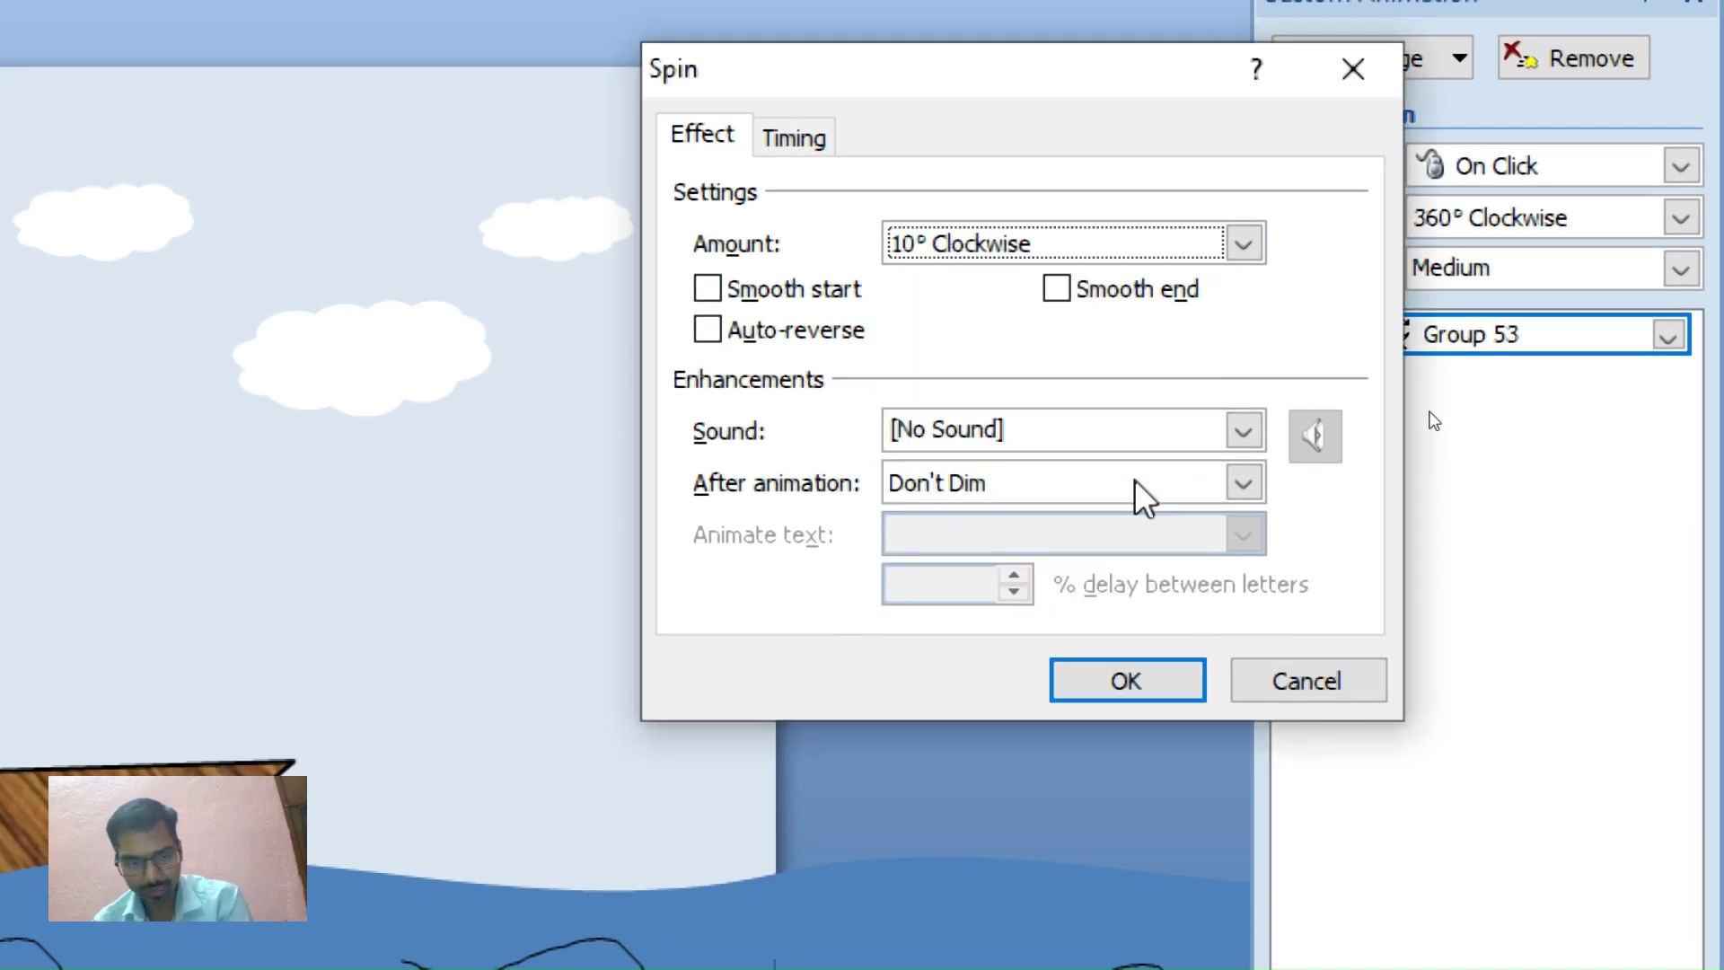
# Make the spin start With Previous and repeat Until End of Slide
pyautogui.click(788, 136)
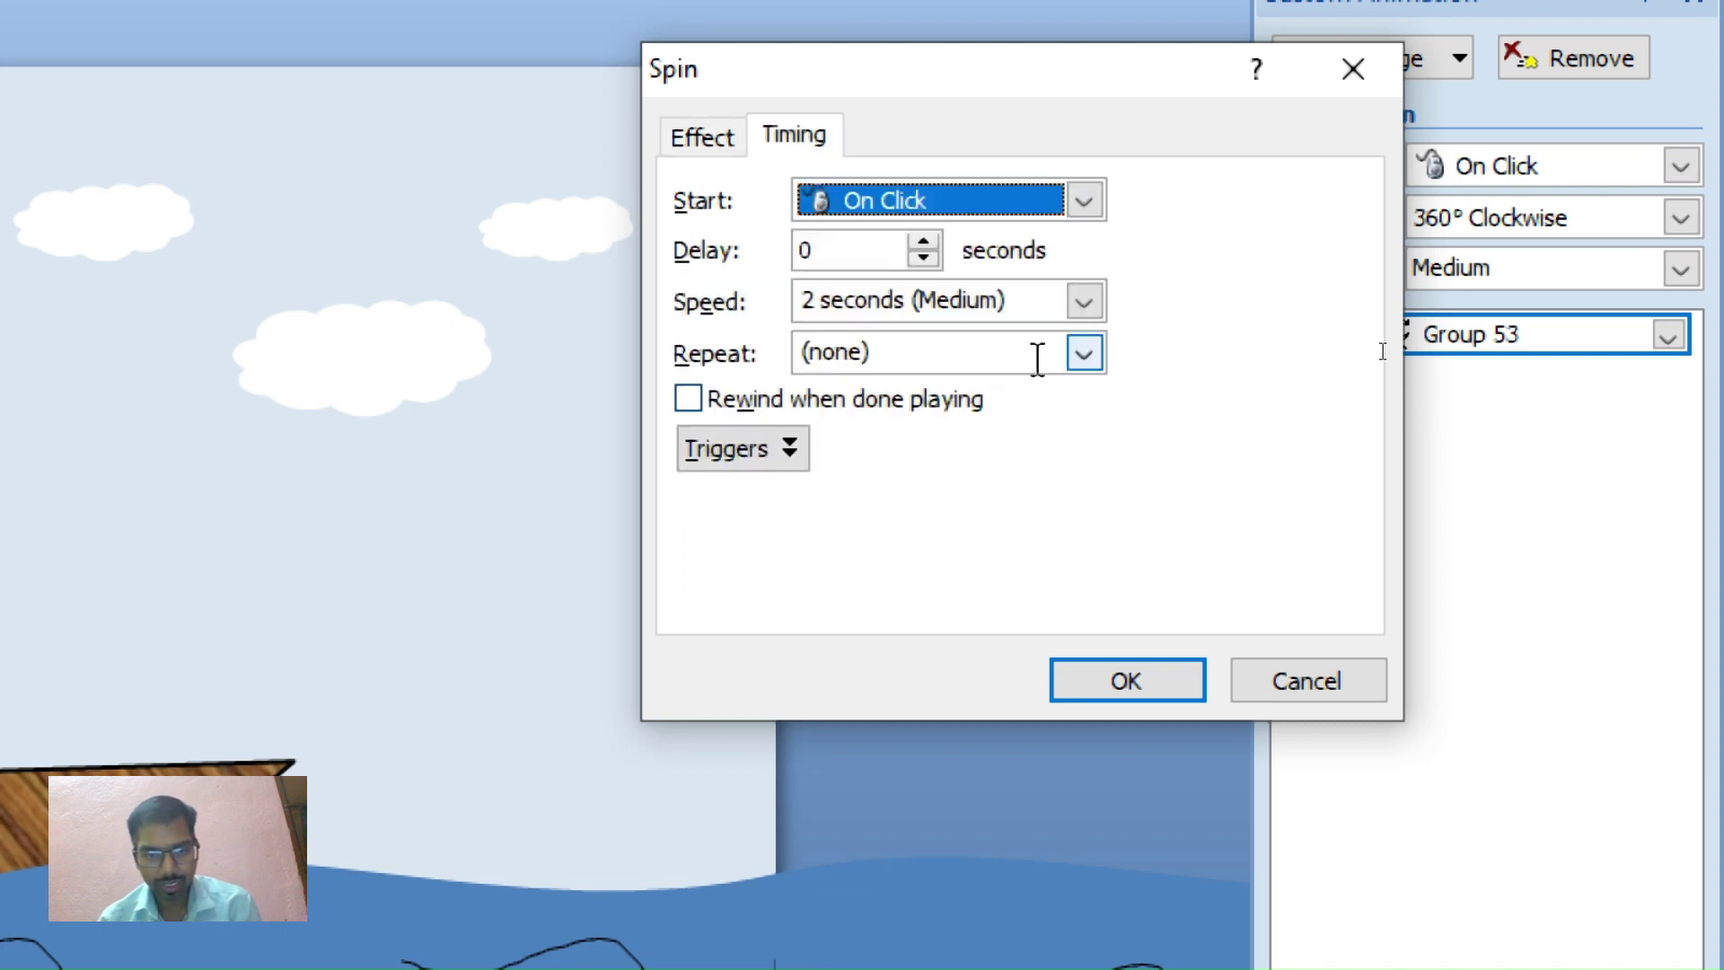
pyautogui.click(1084, 353)
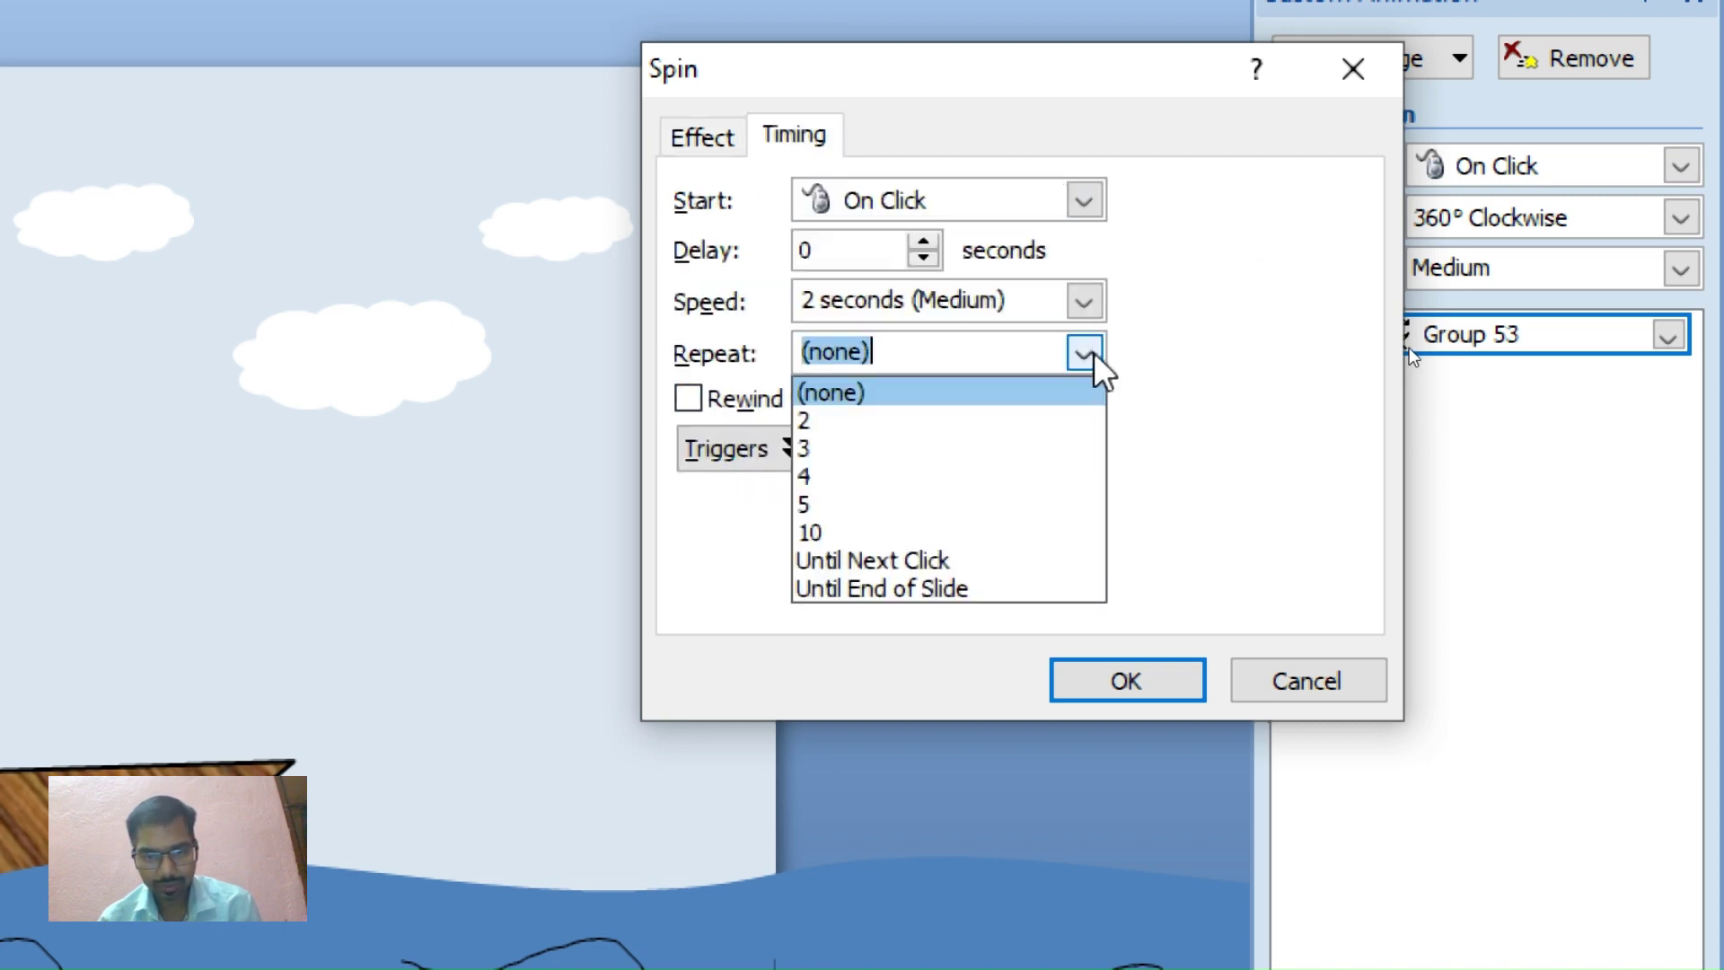
pyautogui.click(961, 584)
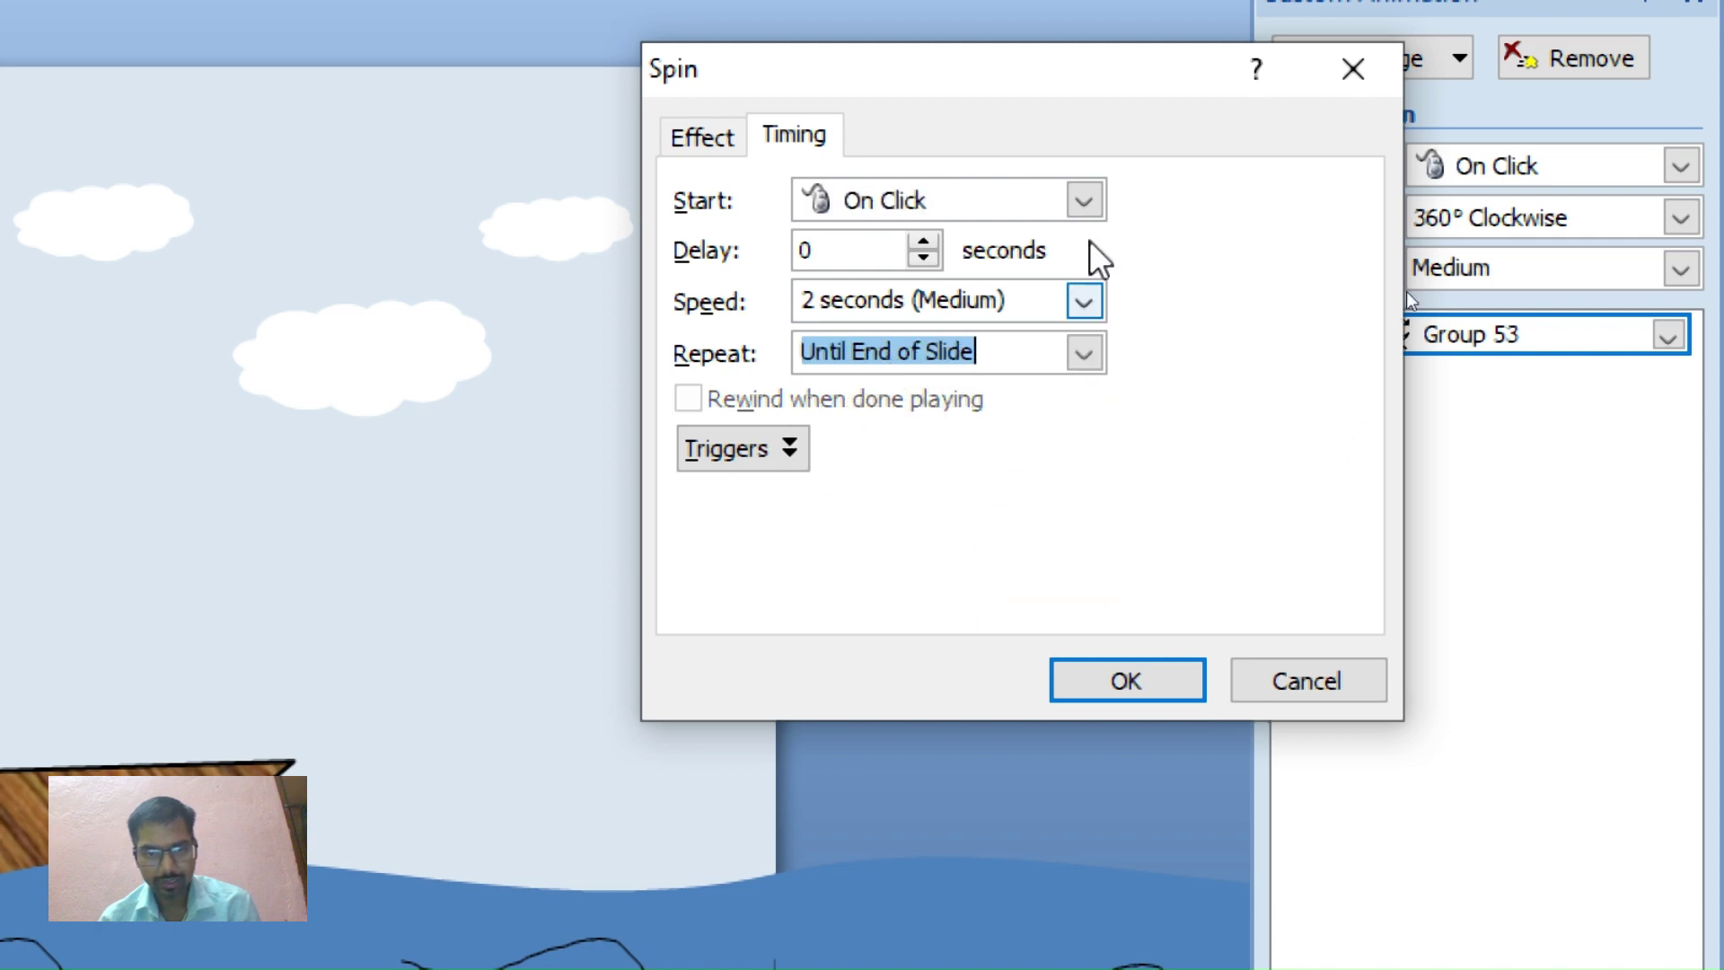
pyautogui.click(1084, 200)
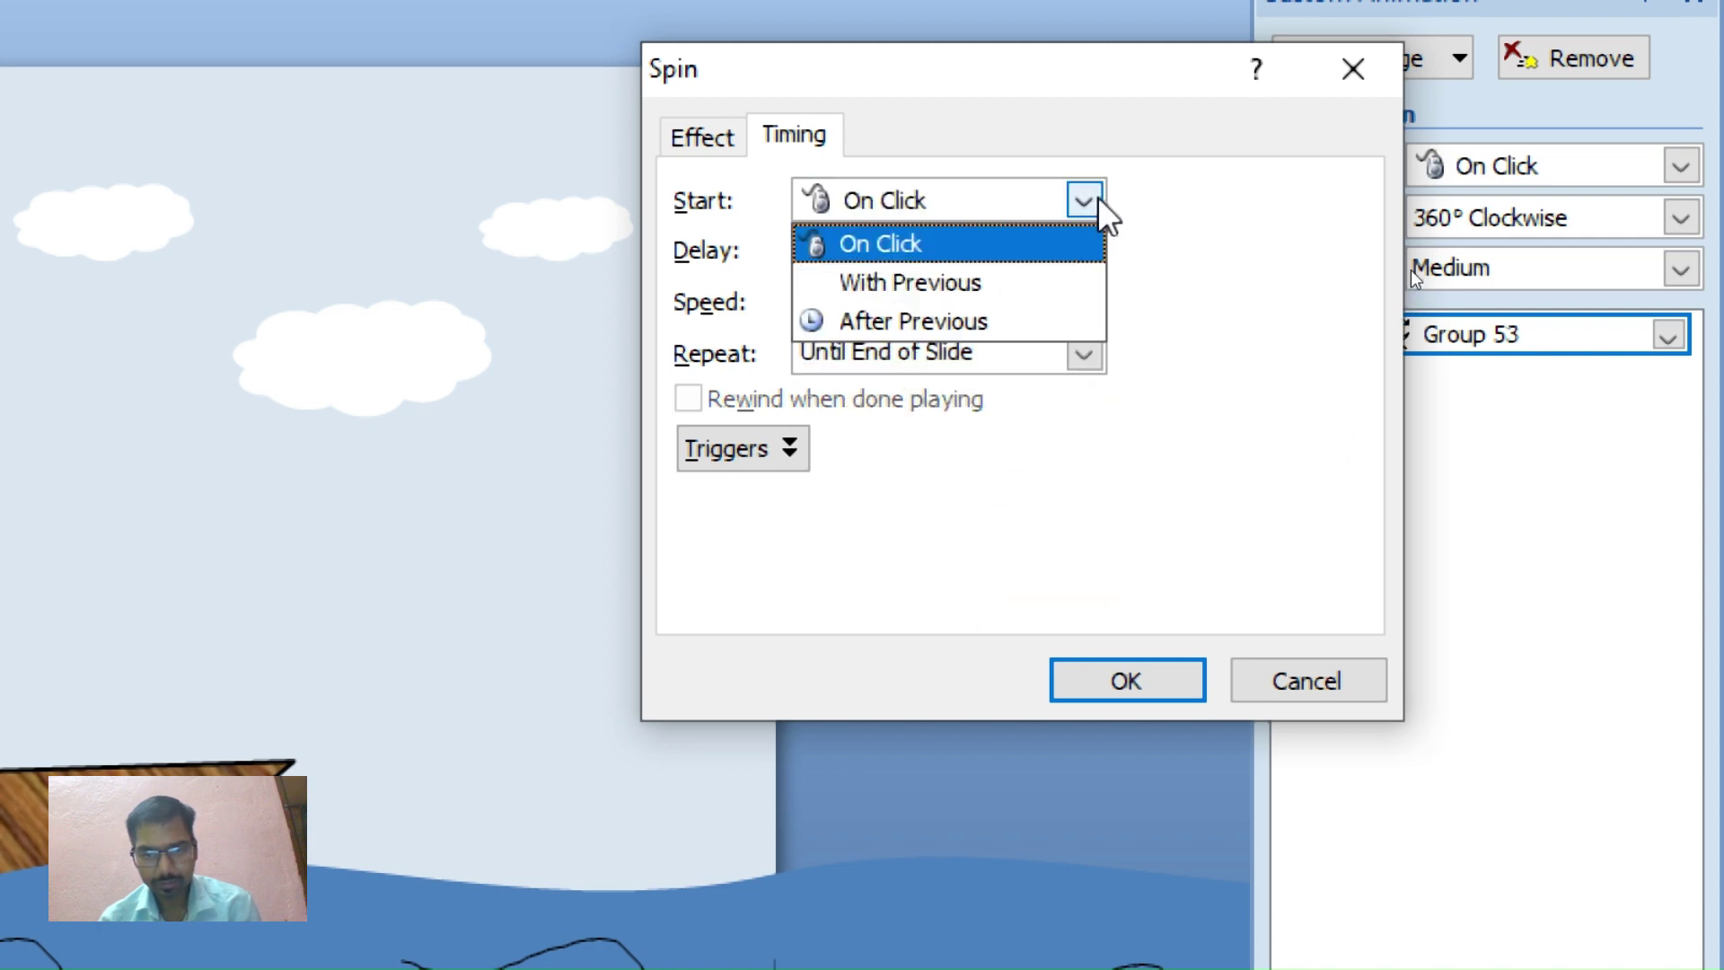
pyautogui.click(1037, 282)
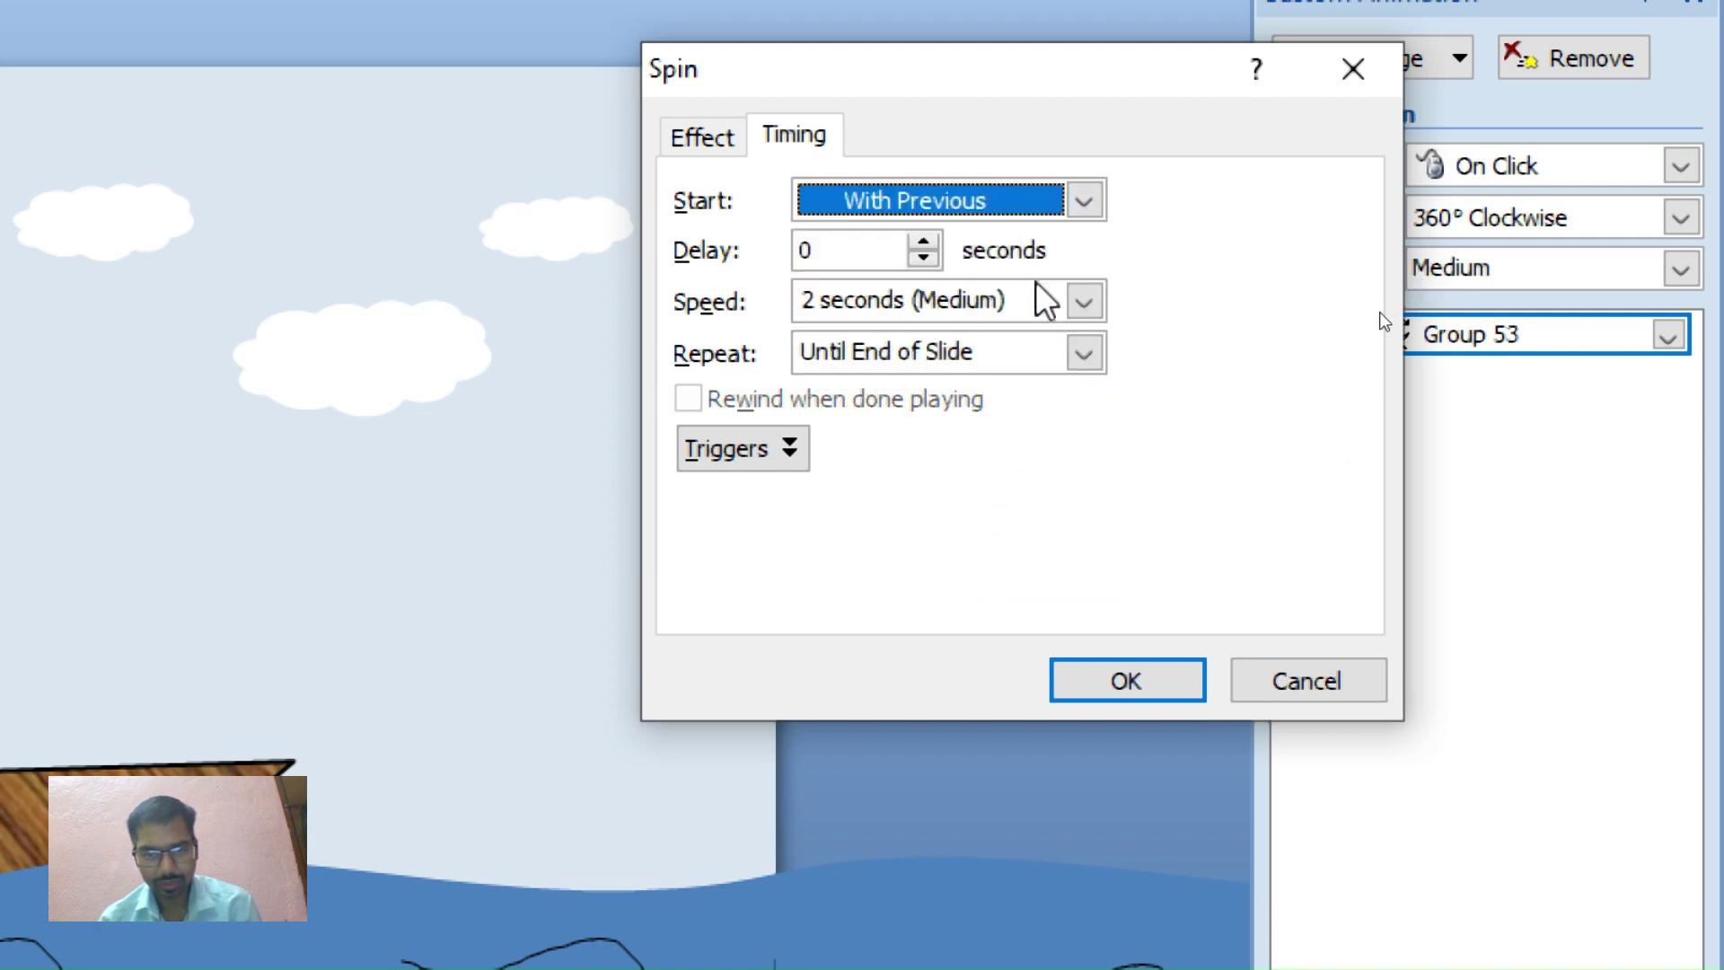
pyautogui.click(1123, 688)
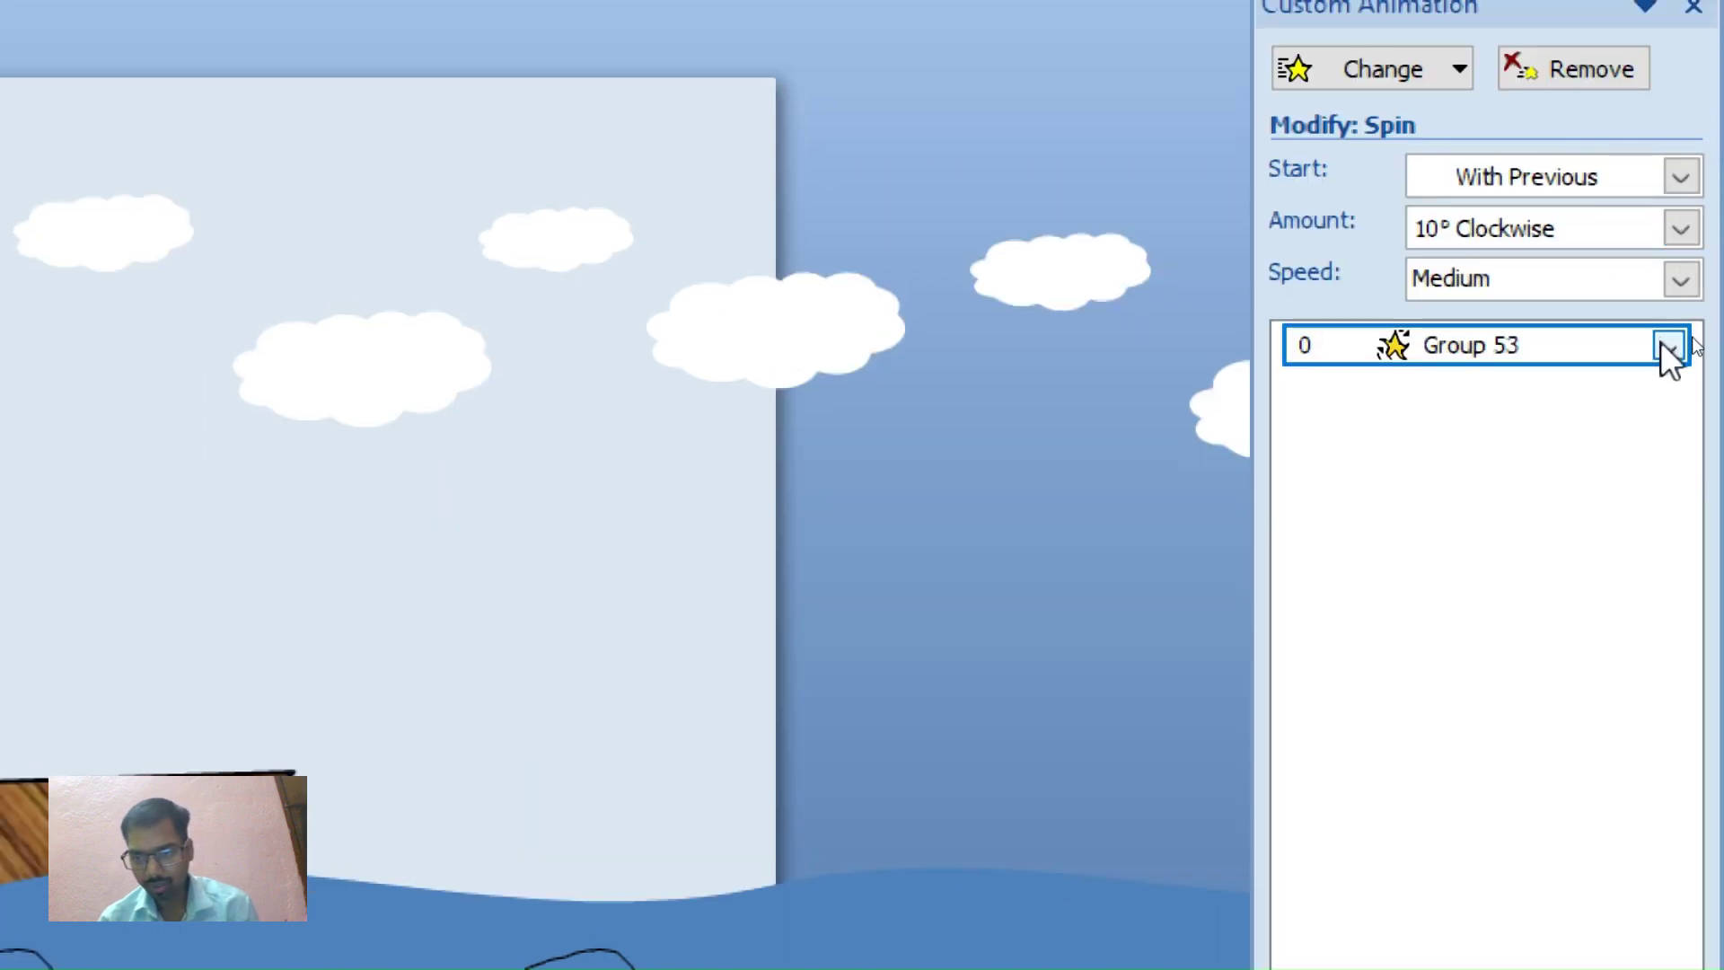
# Turn on Auto-reverse for the boat's spin effect
pyautogui.click(1666, 346)
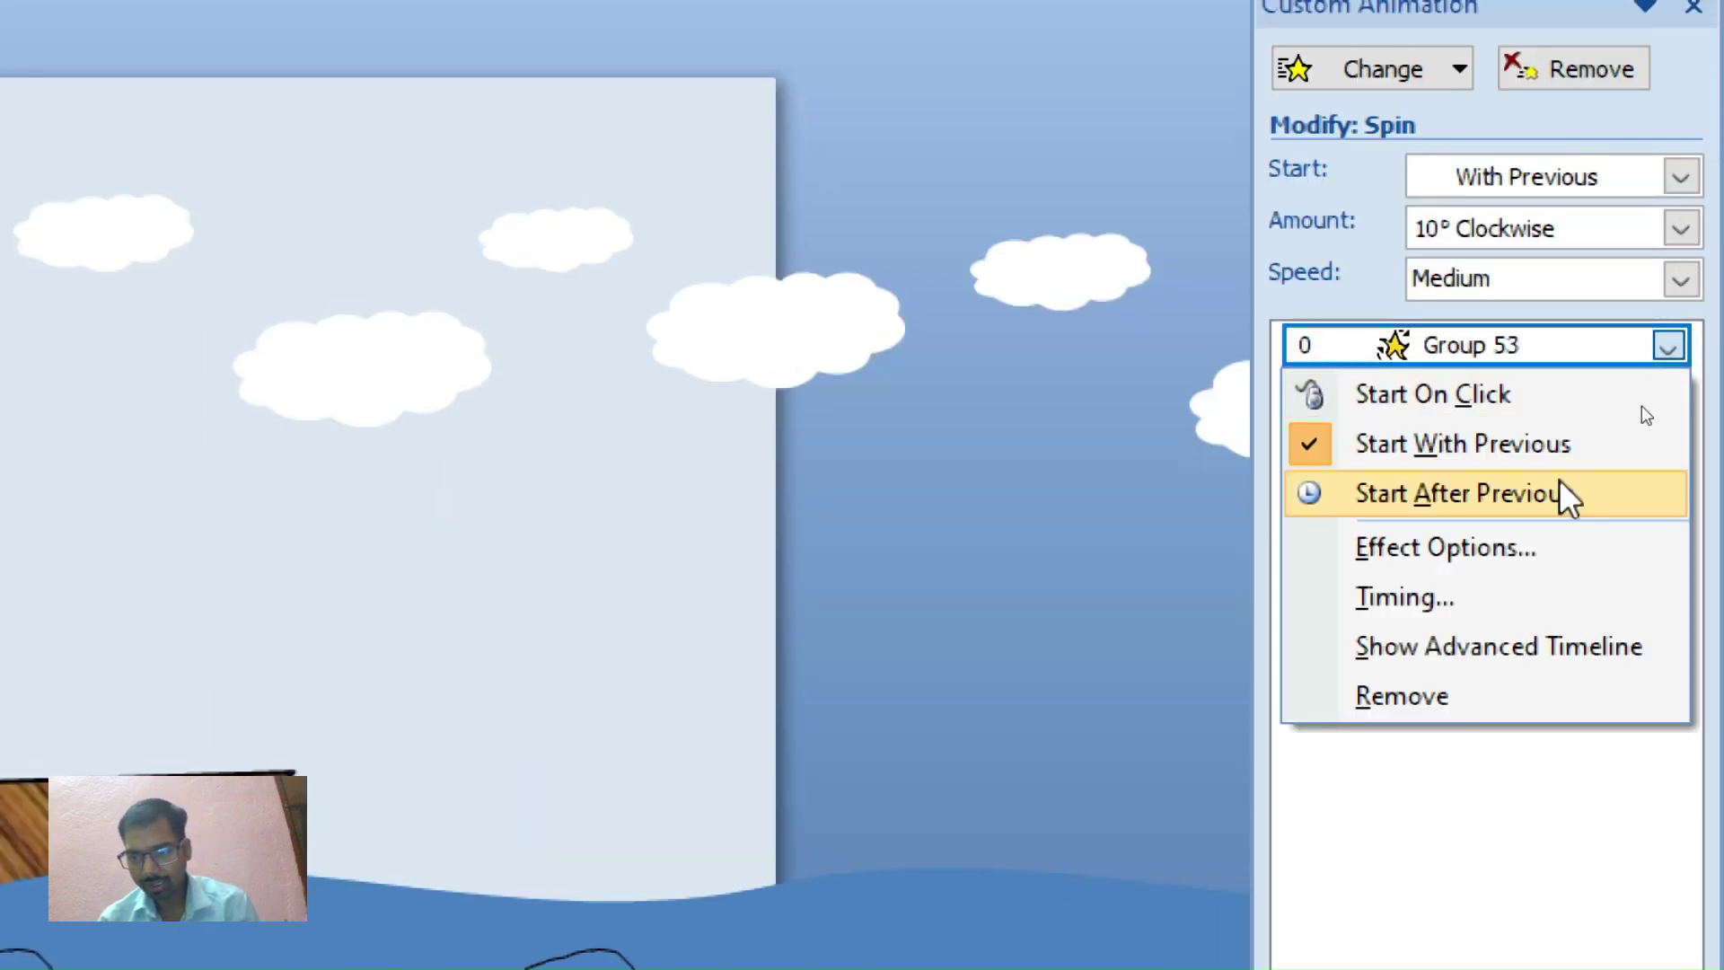
pyautogui.click(1532, 538)
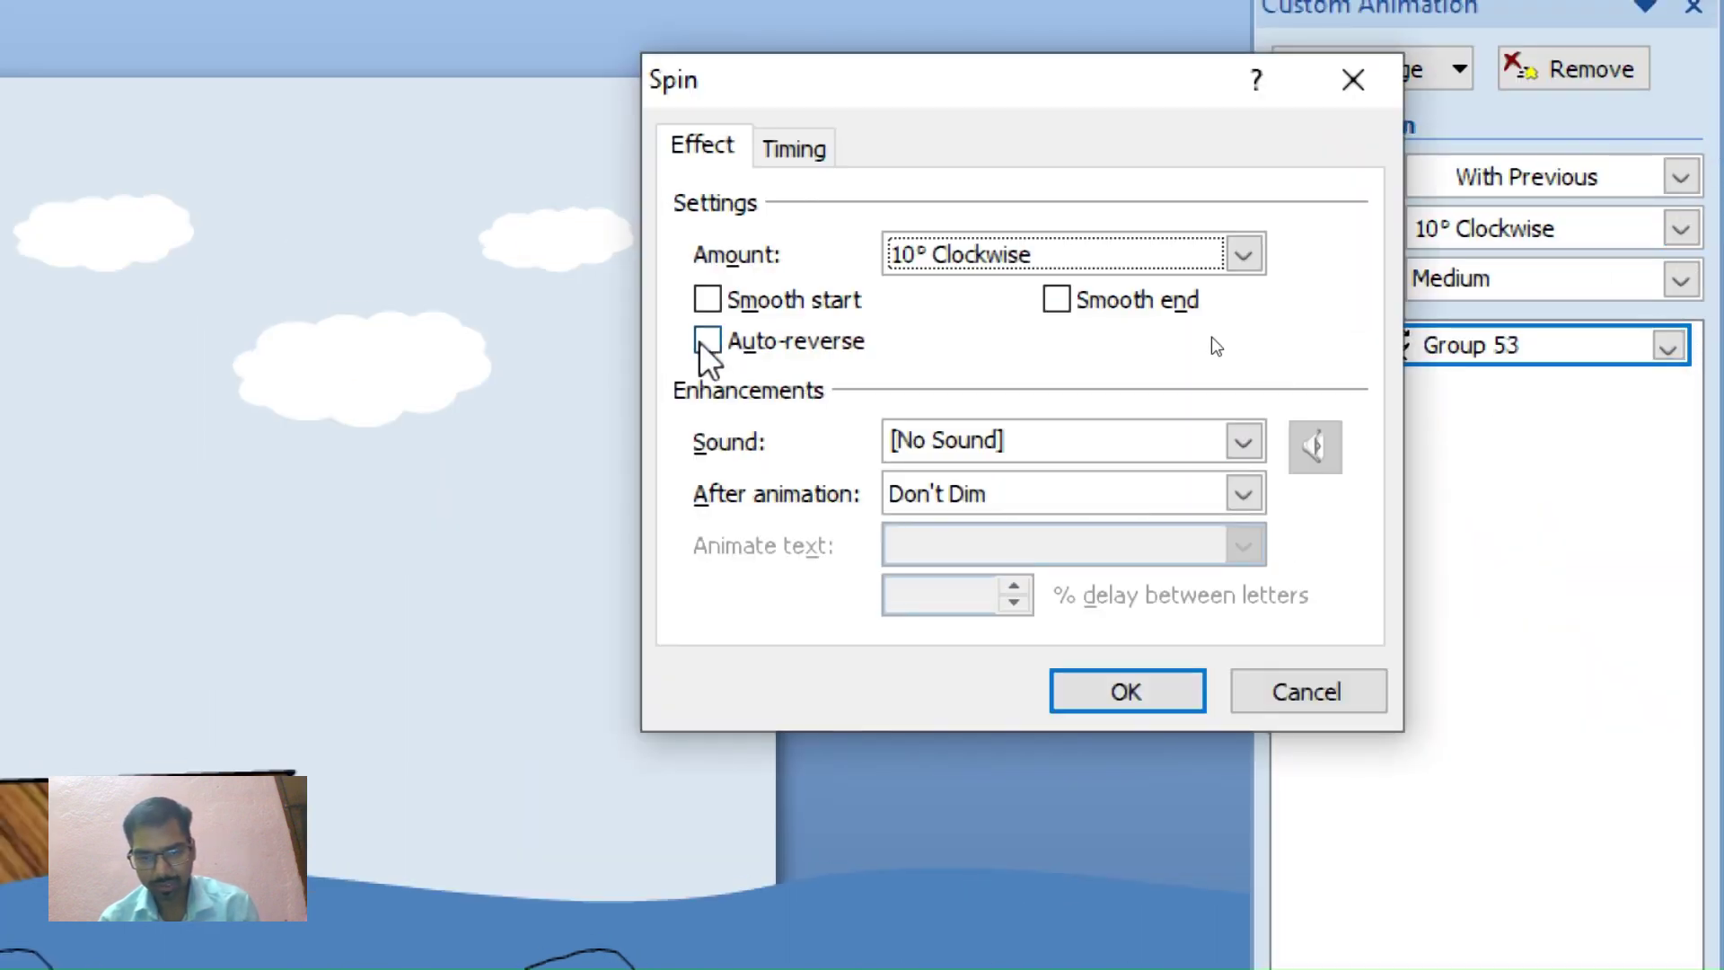
pyautogui.click(707, 342)
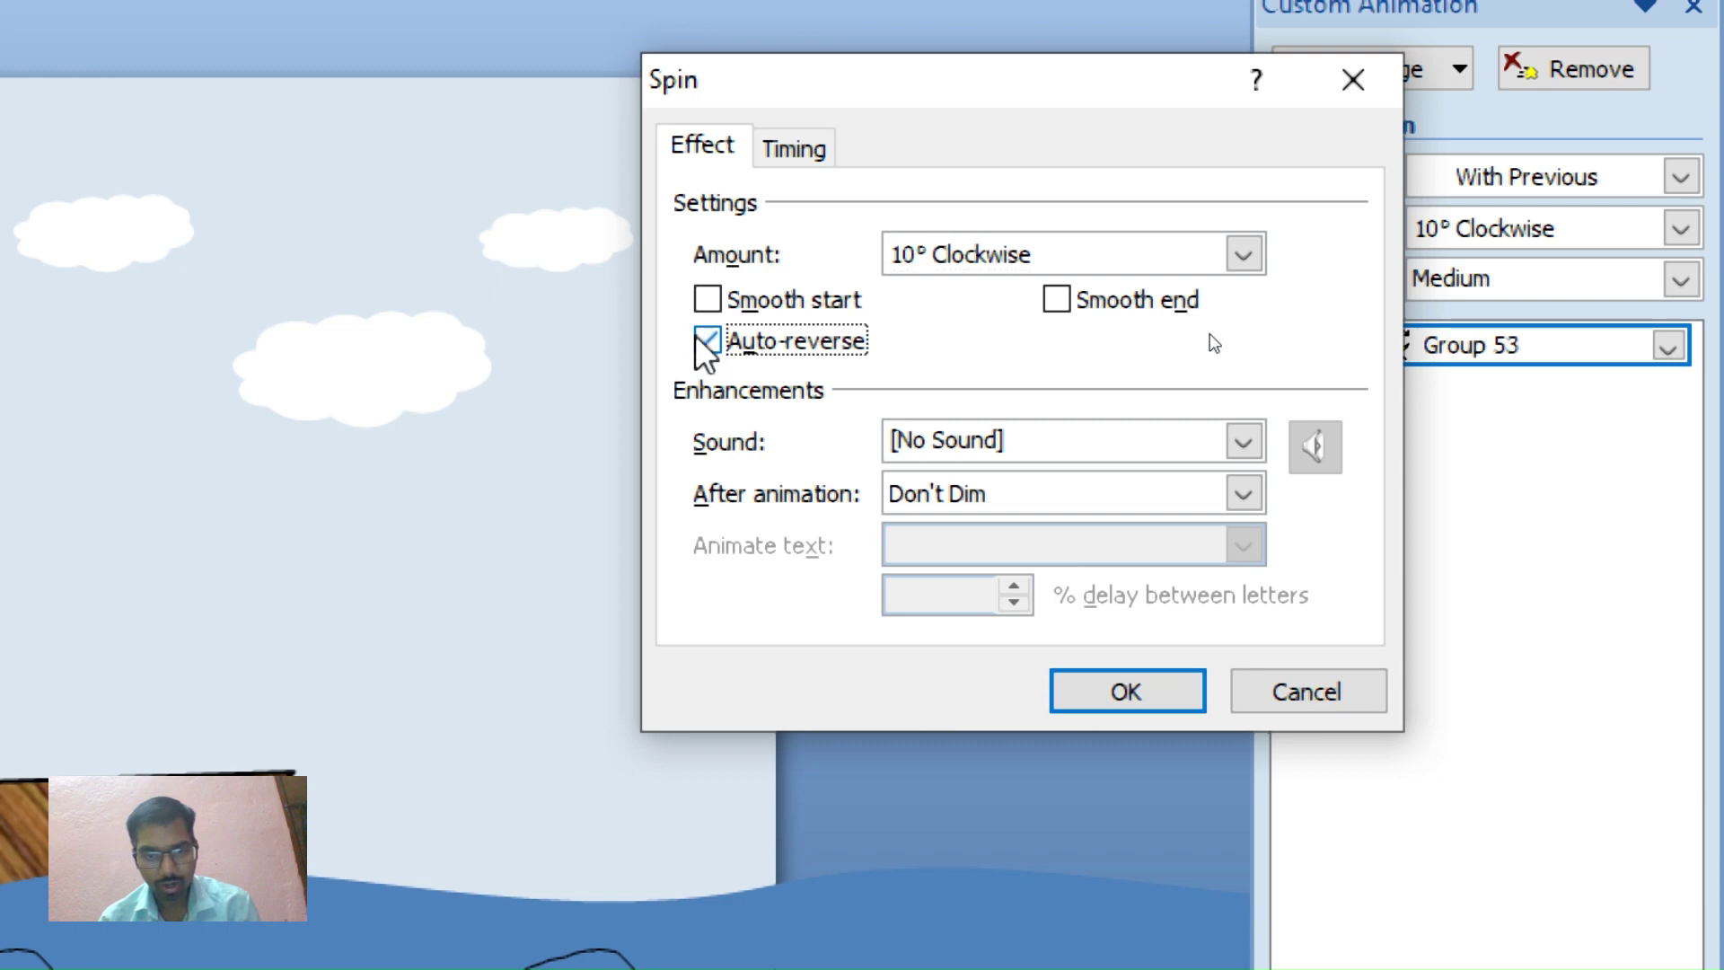
pyautogui.click(1145, 699)
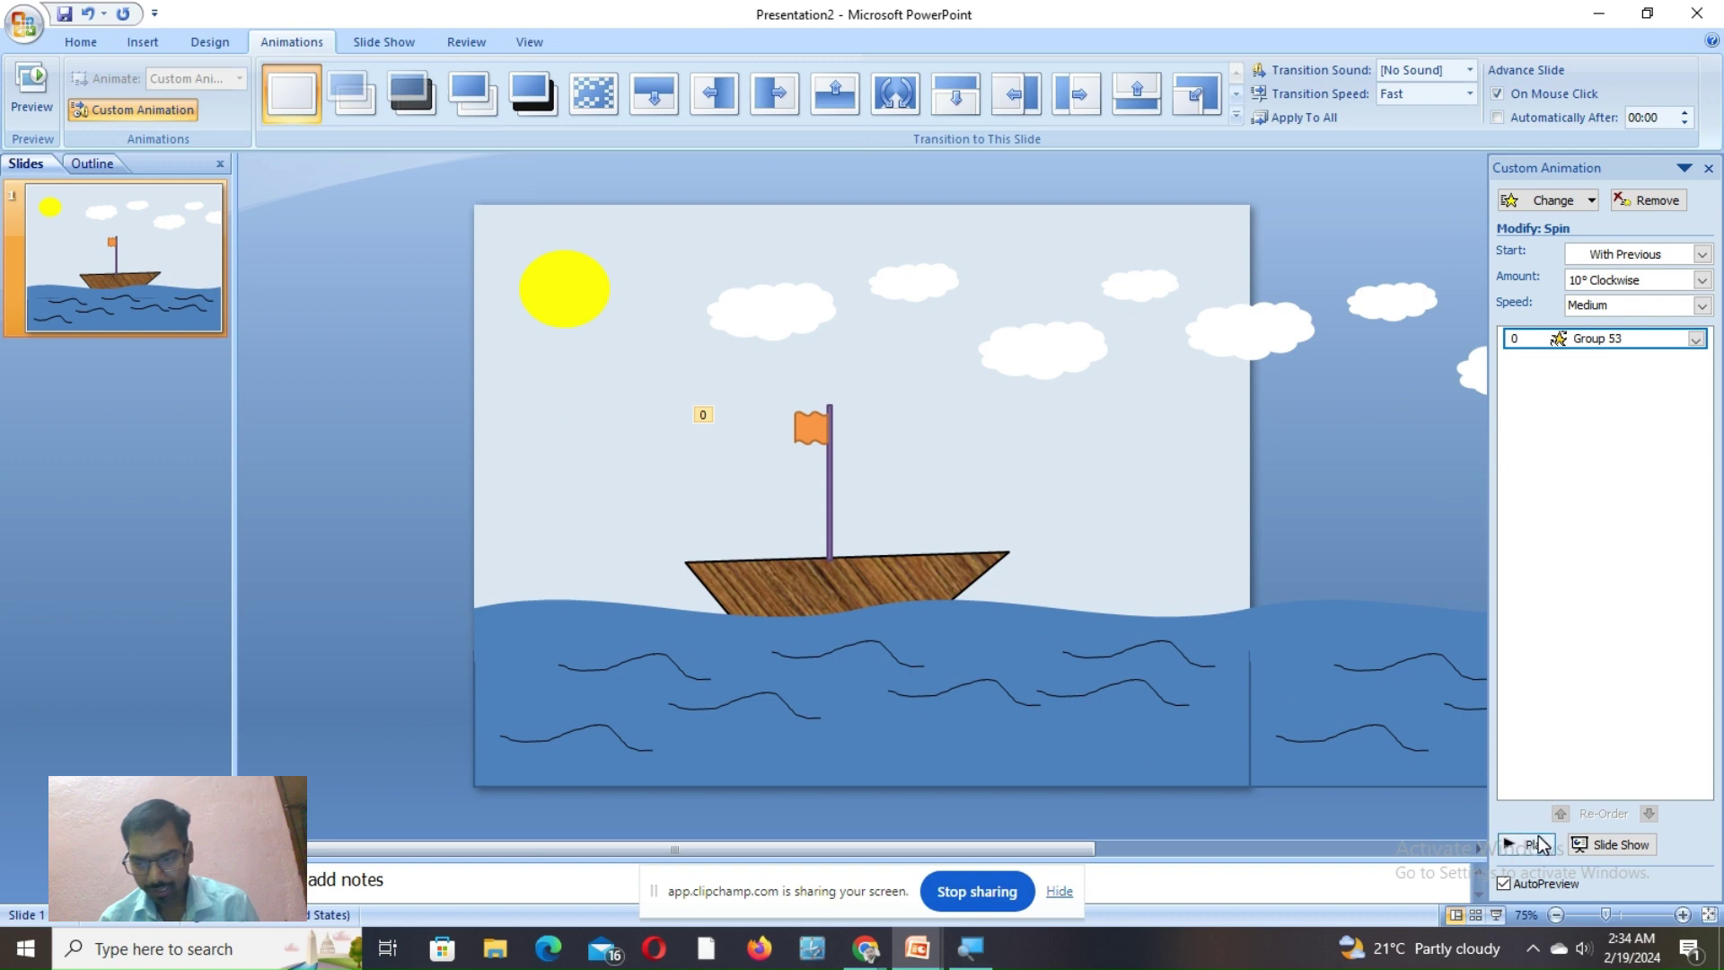
pyautogui.click(1531, 844)
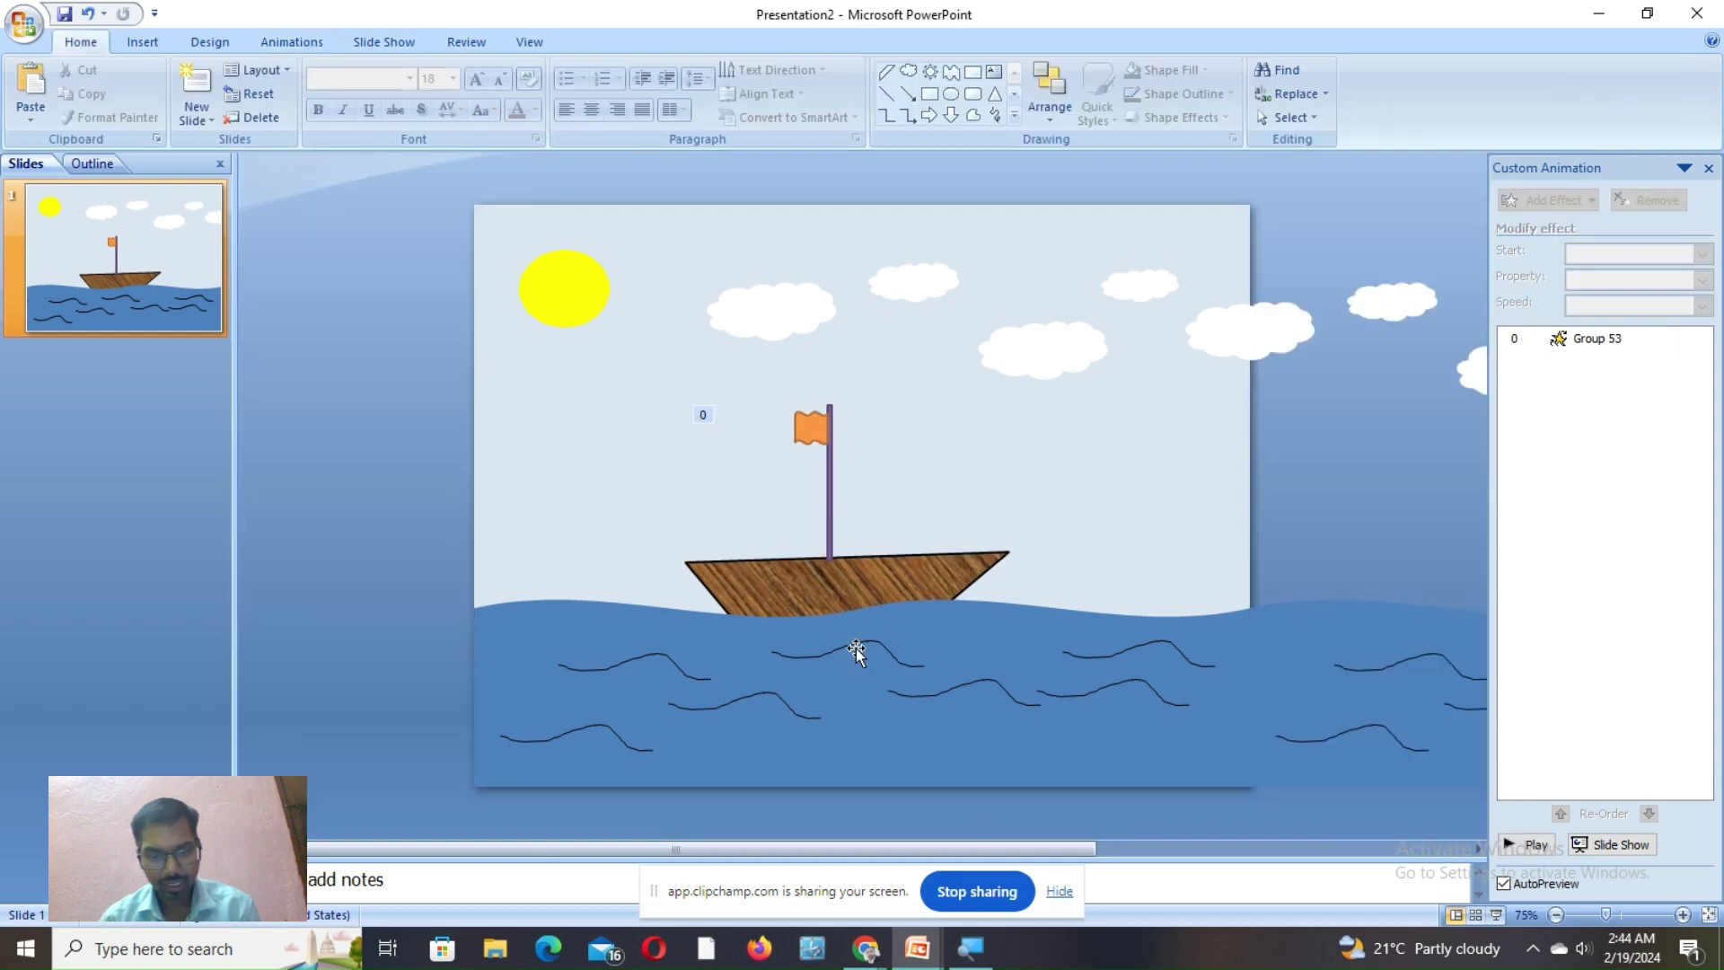
pyautogui.click(853, 651)
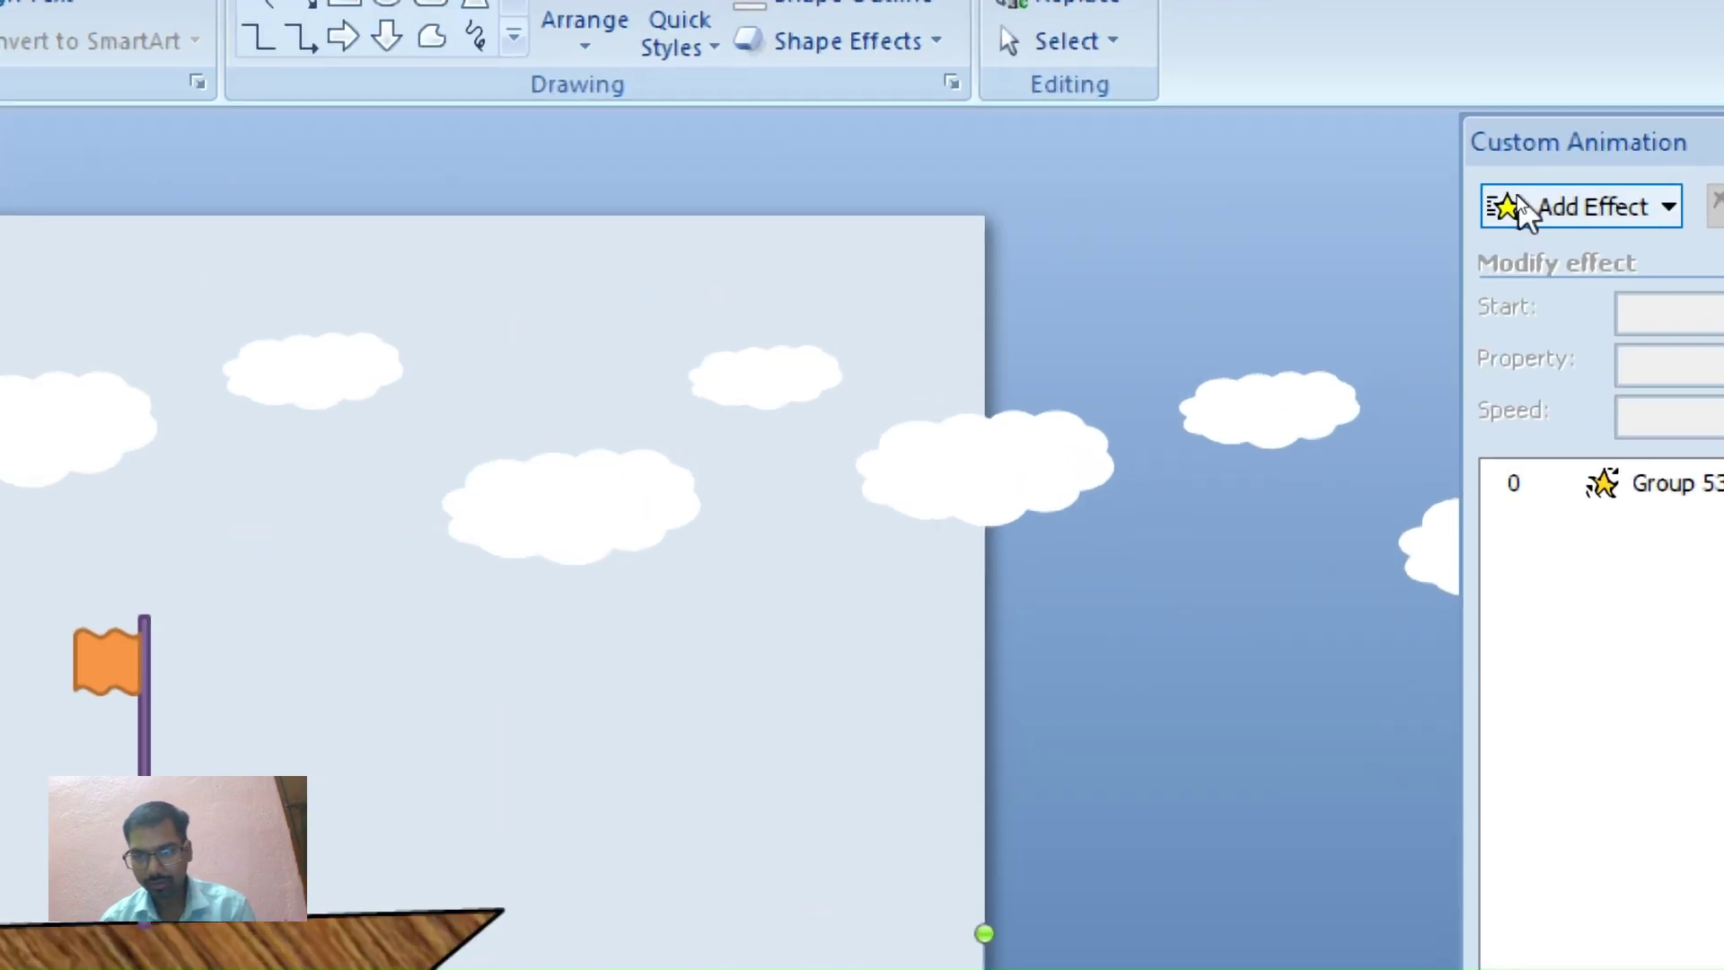
# Add a Left motion path to the wave group and select the path
pyautogui.click(1518, 200)
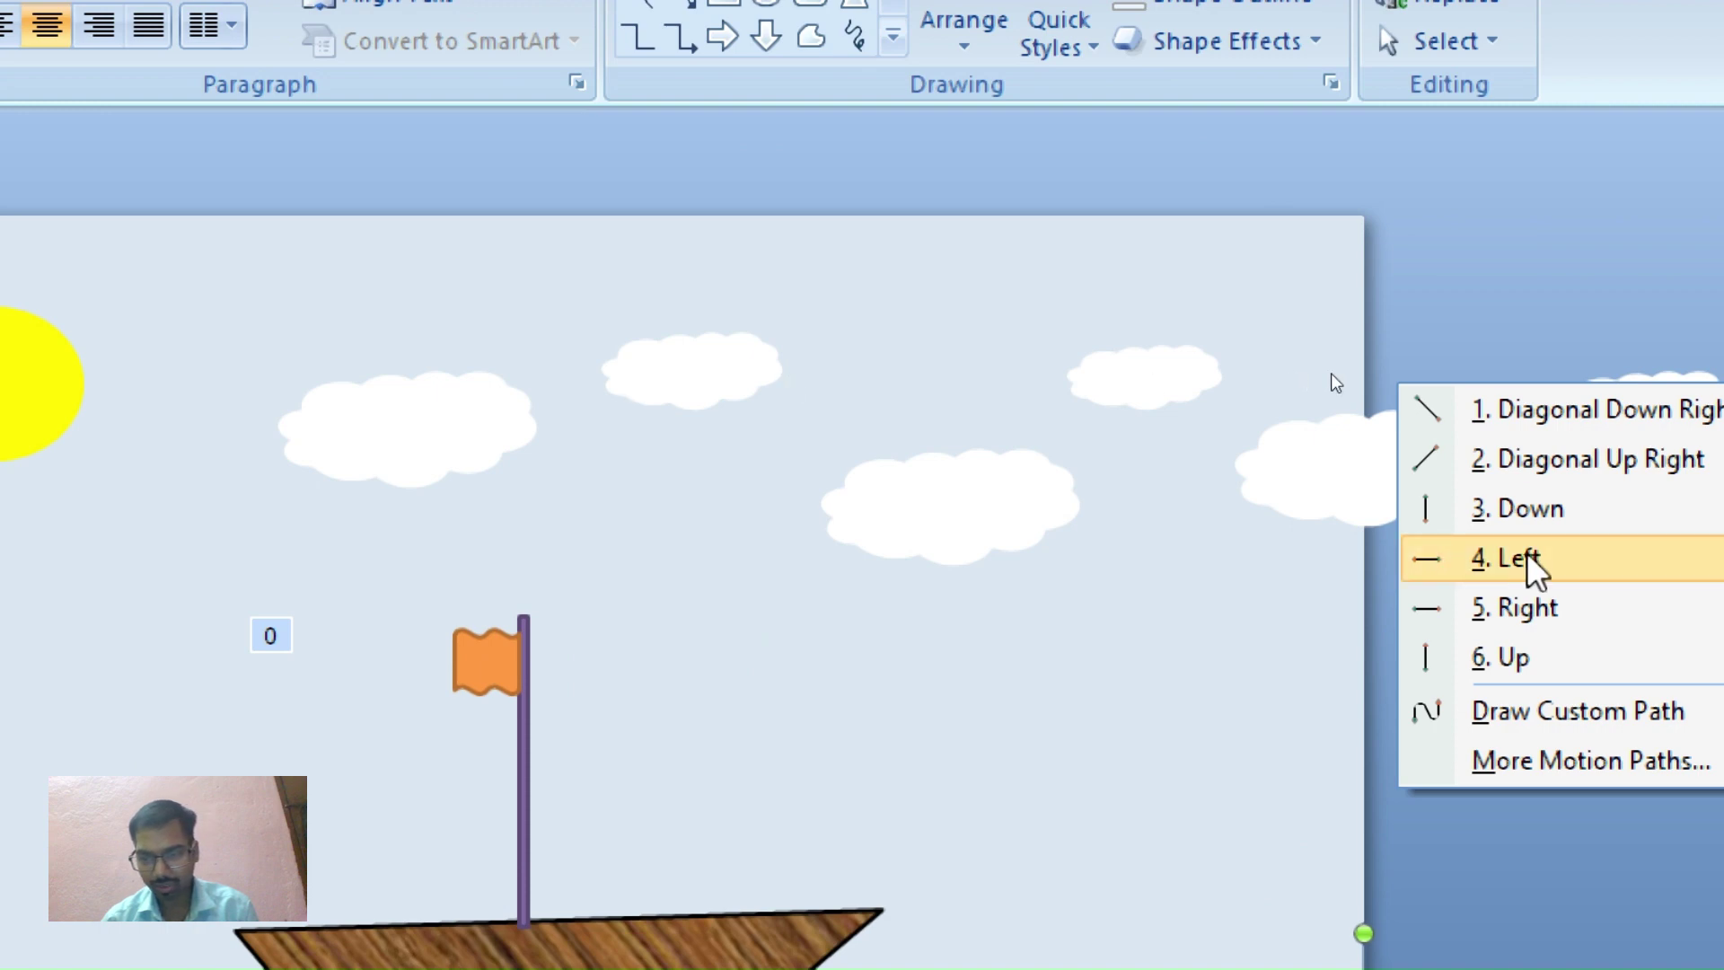
pyautogui.click(1518, 558)
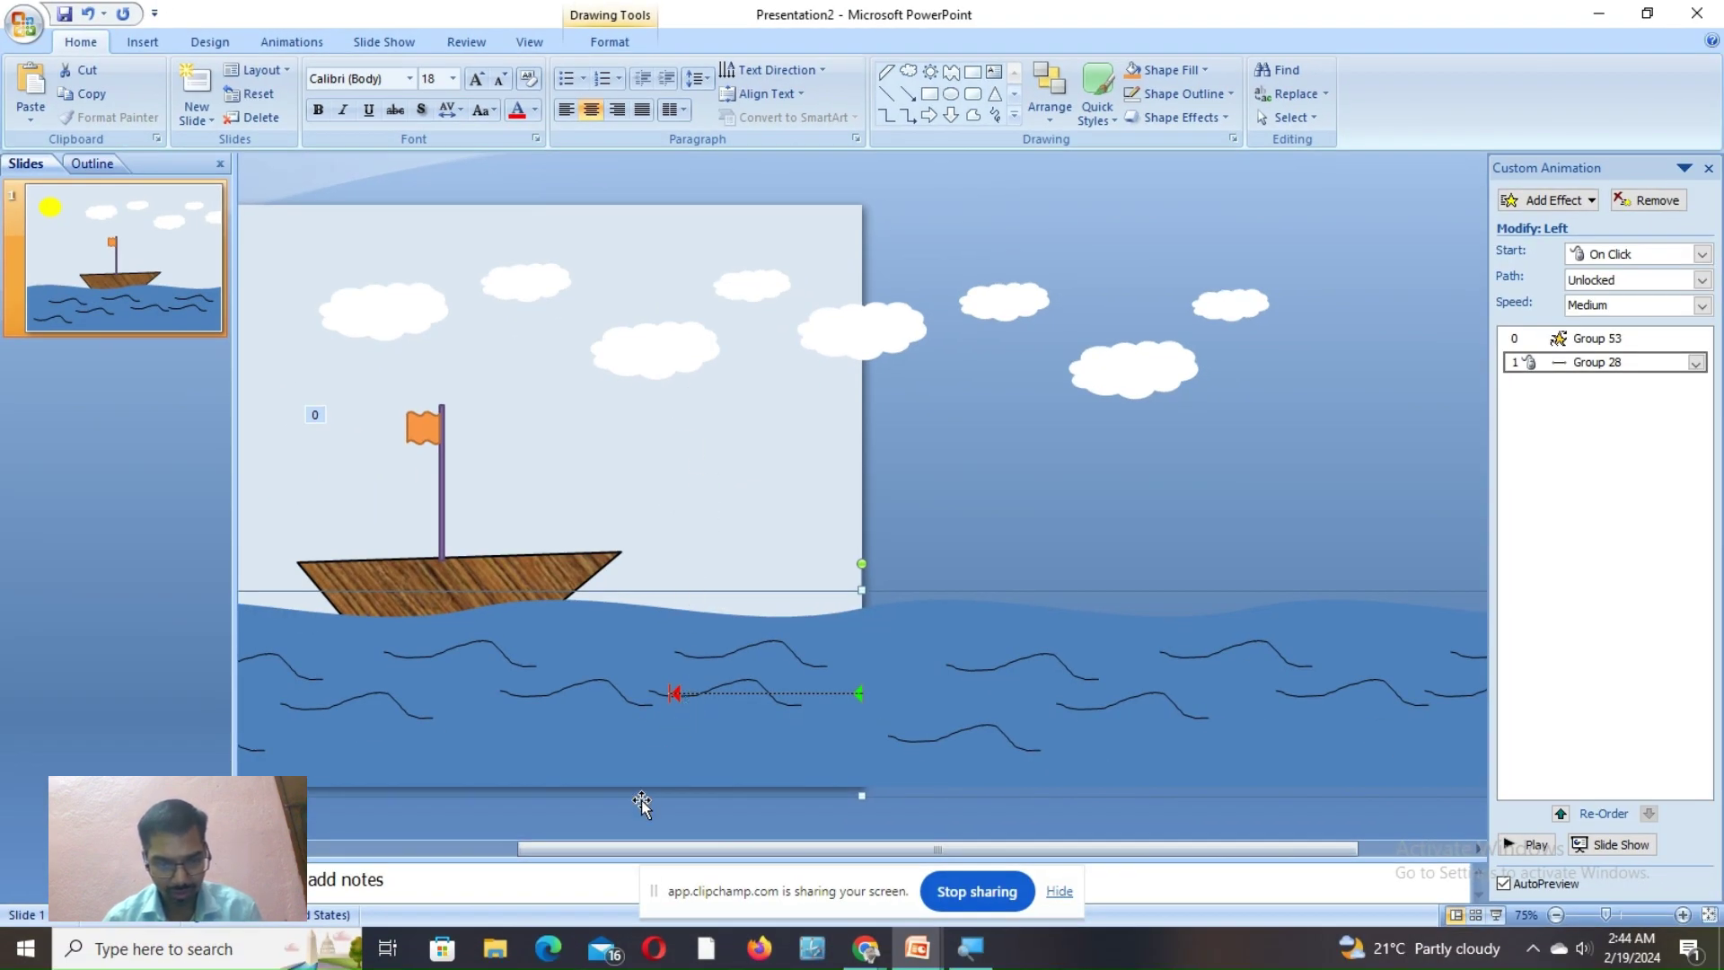
pyautogui.moveTo(617, 850); pyautogui.dragTo(341, 853)
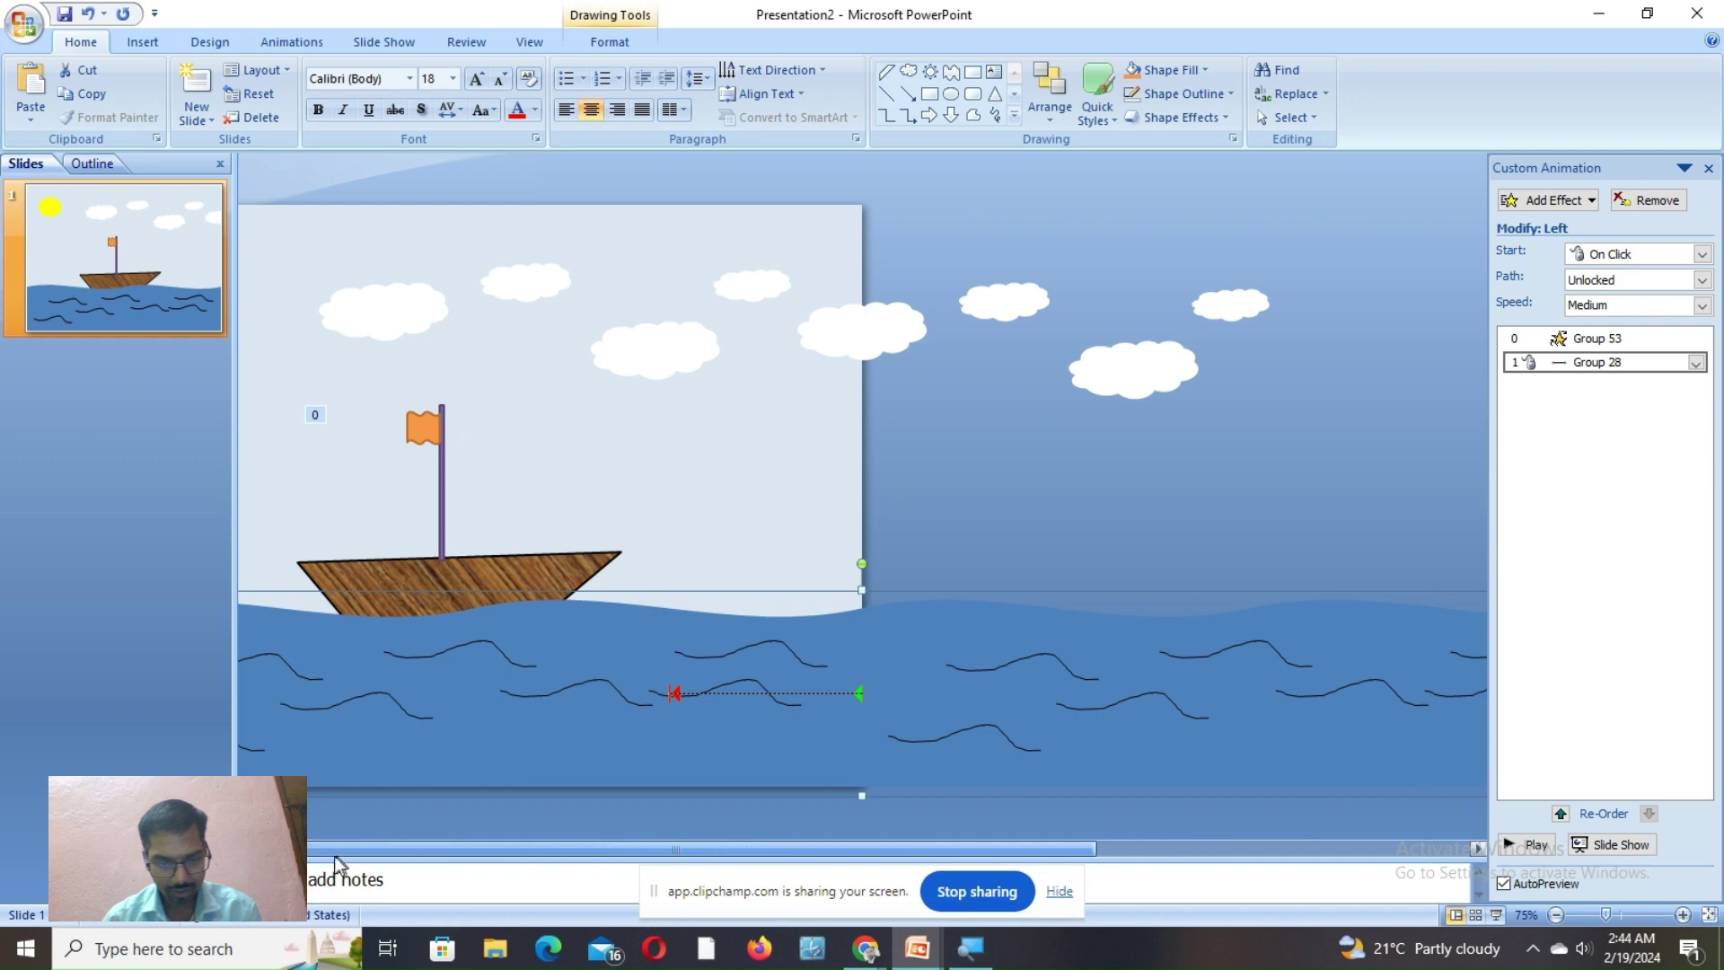
pyautogui.click(1111, 693)
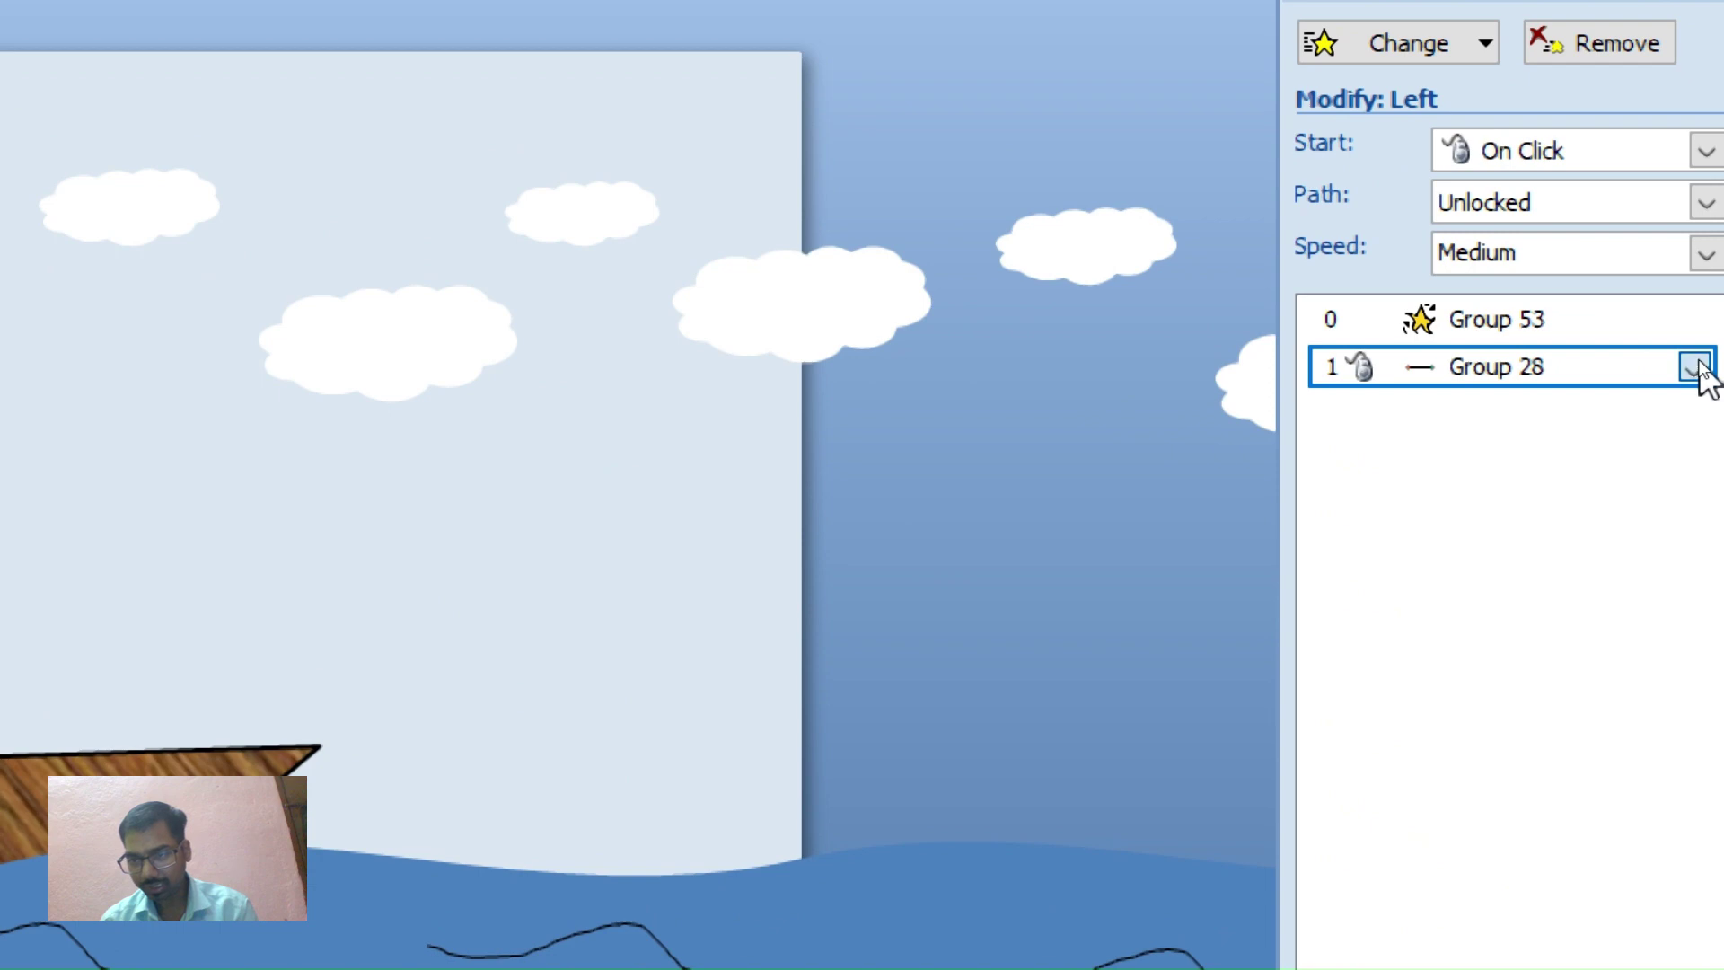
# Set the wave motion path to start With Previous, repeat Until End of Slide, at 5 seconds (Very Slow)
pyautogui.click(1698, 363)
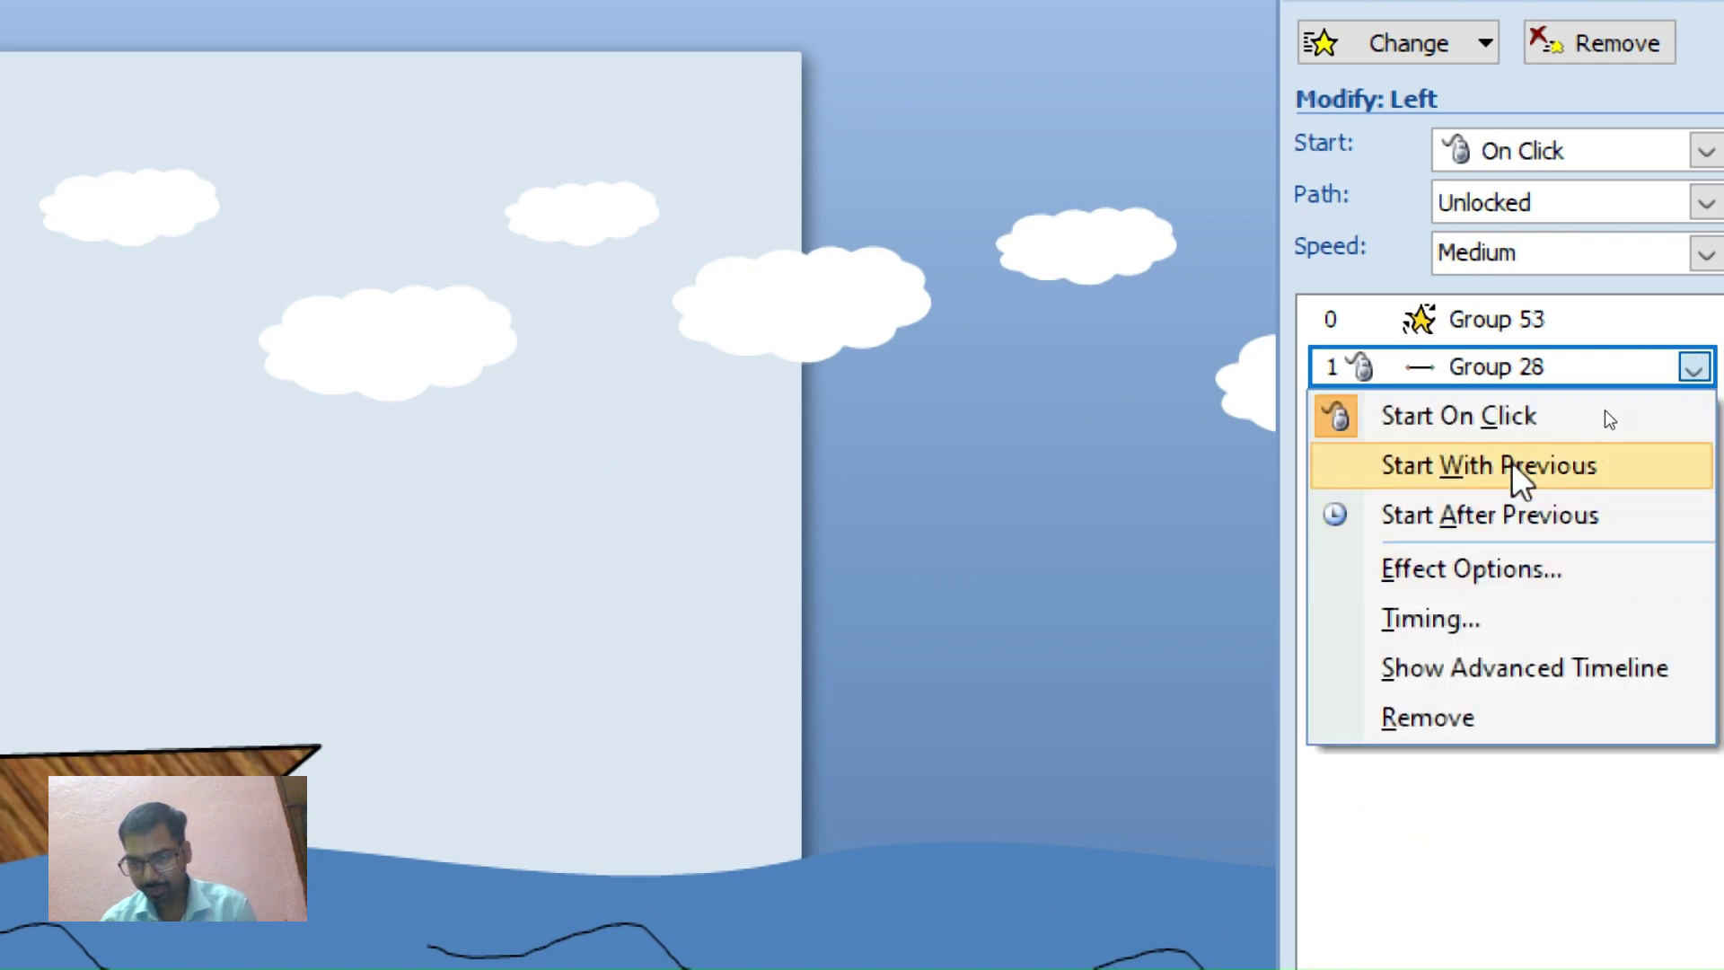
pyautogui.click(1518, 465)
pyautogui.click(1694, 368)
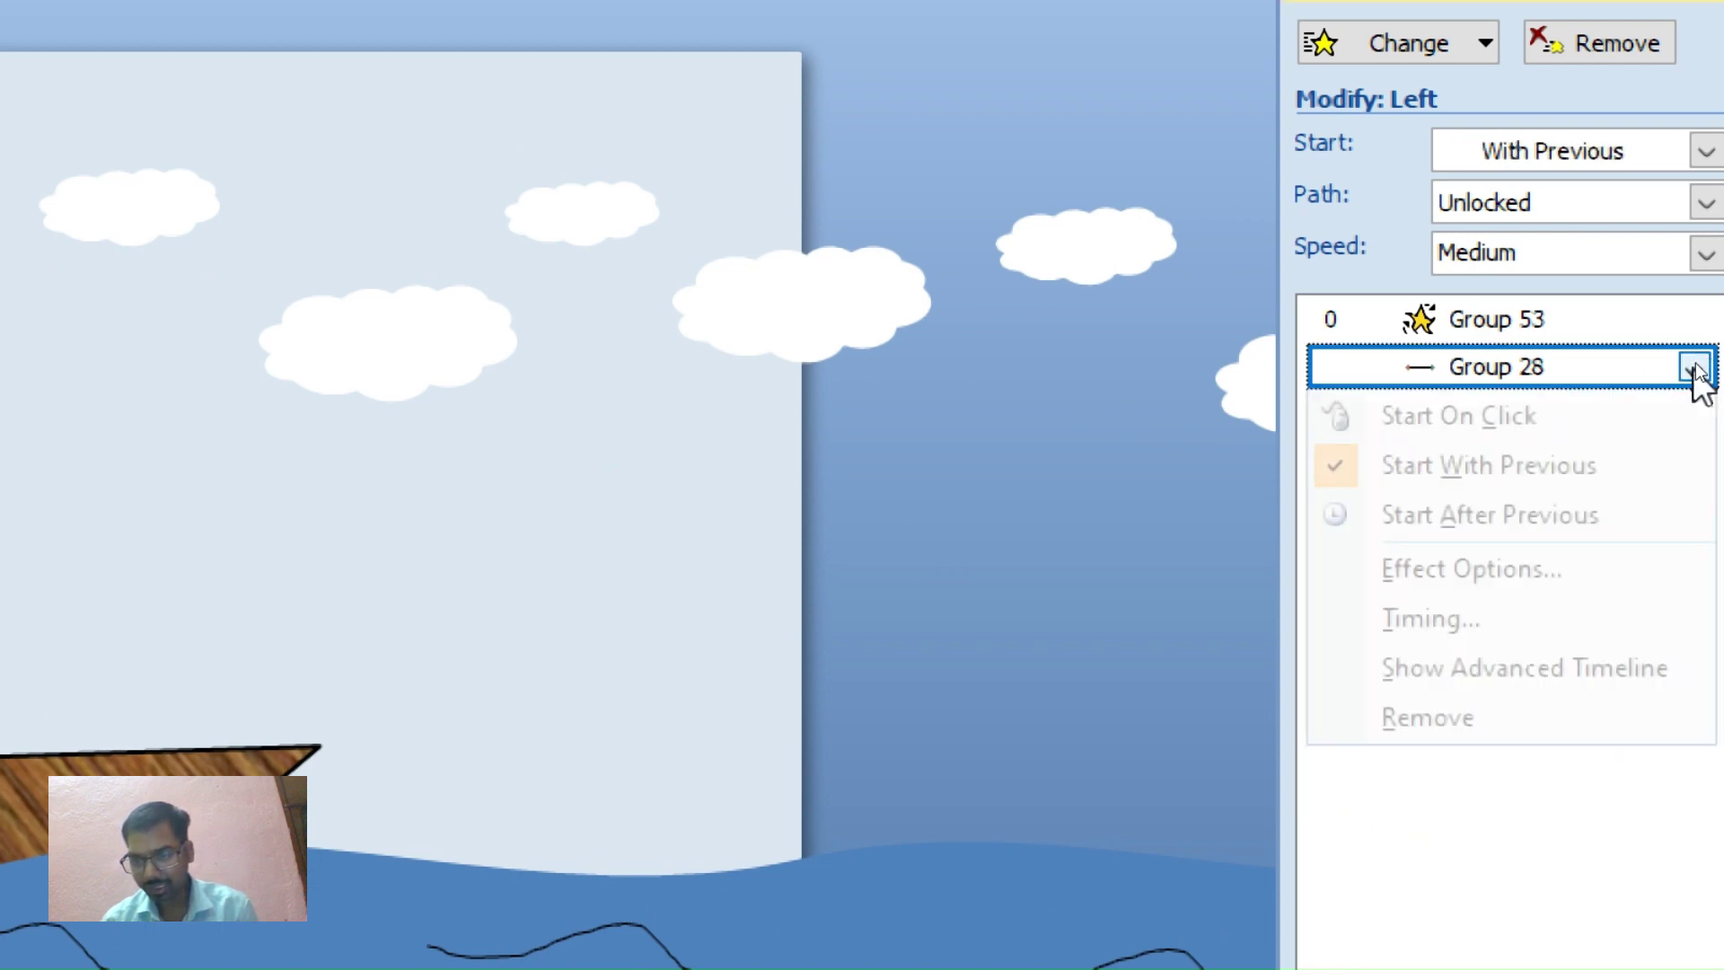
pyautogui.click(1536, 575)
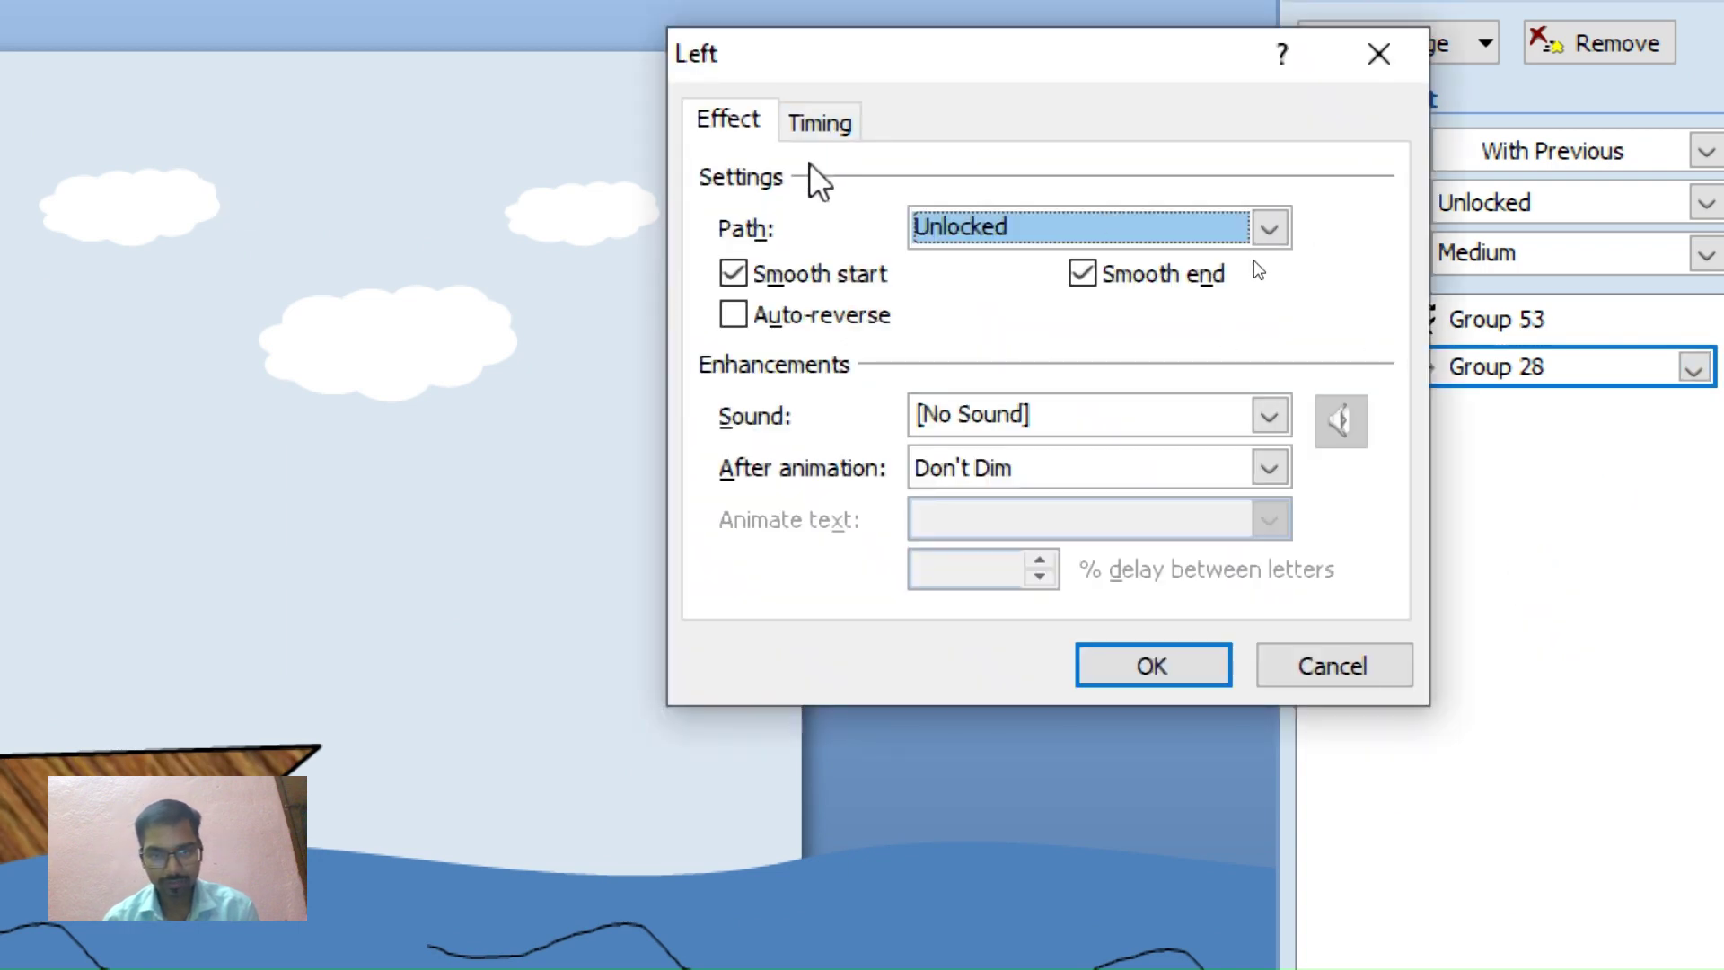
pyautogui.click(820, 123)
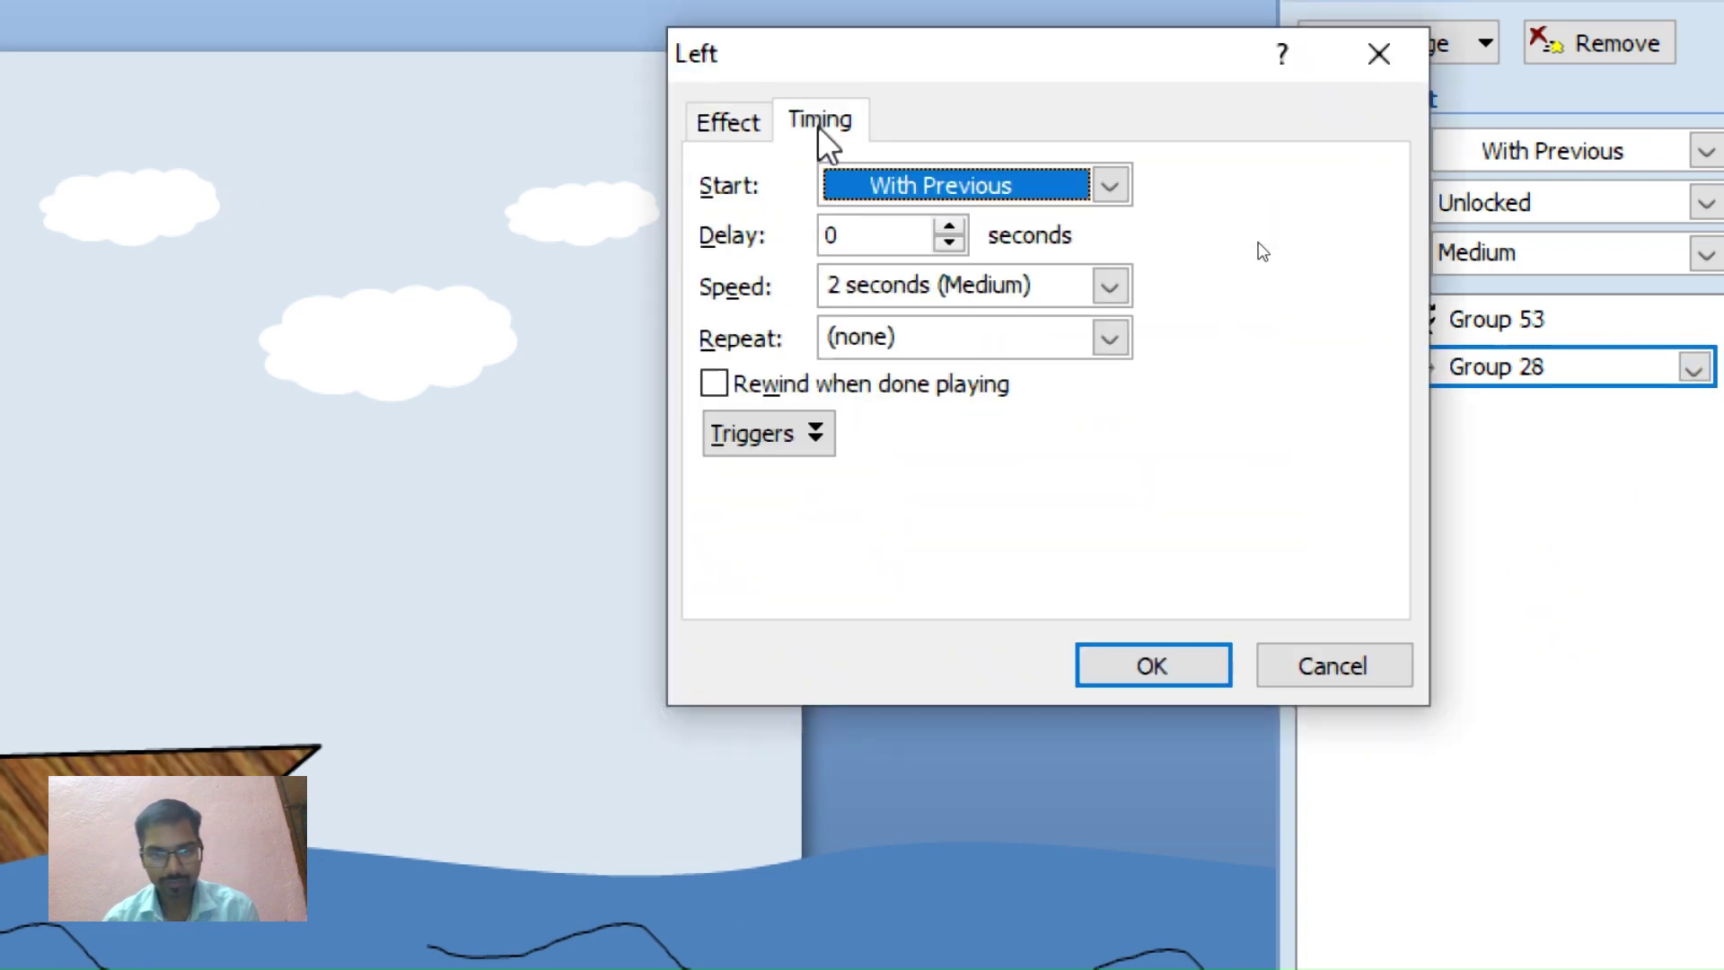
pyautogui.click(1110, 339)
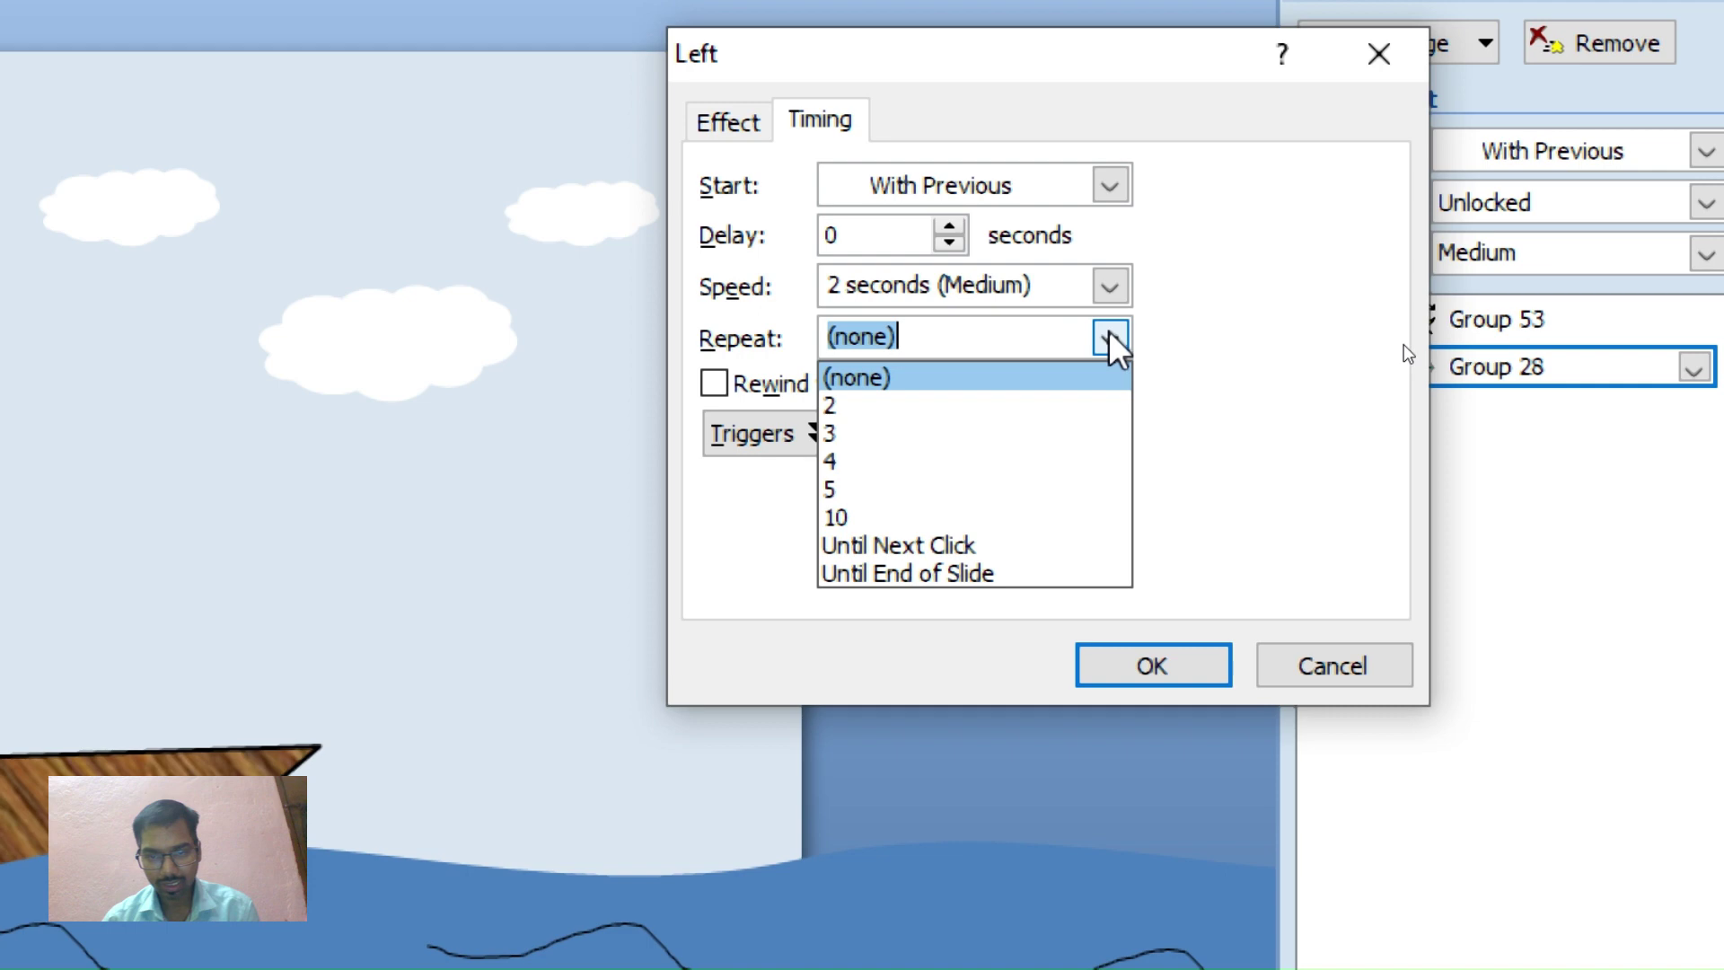
pyautogui.click(997, 575)
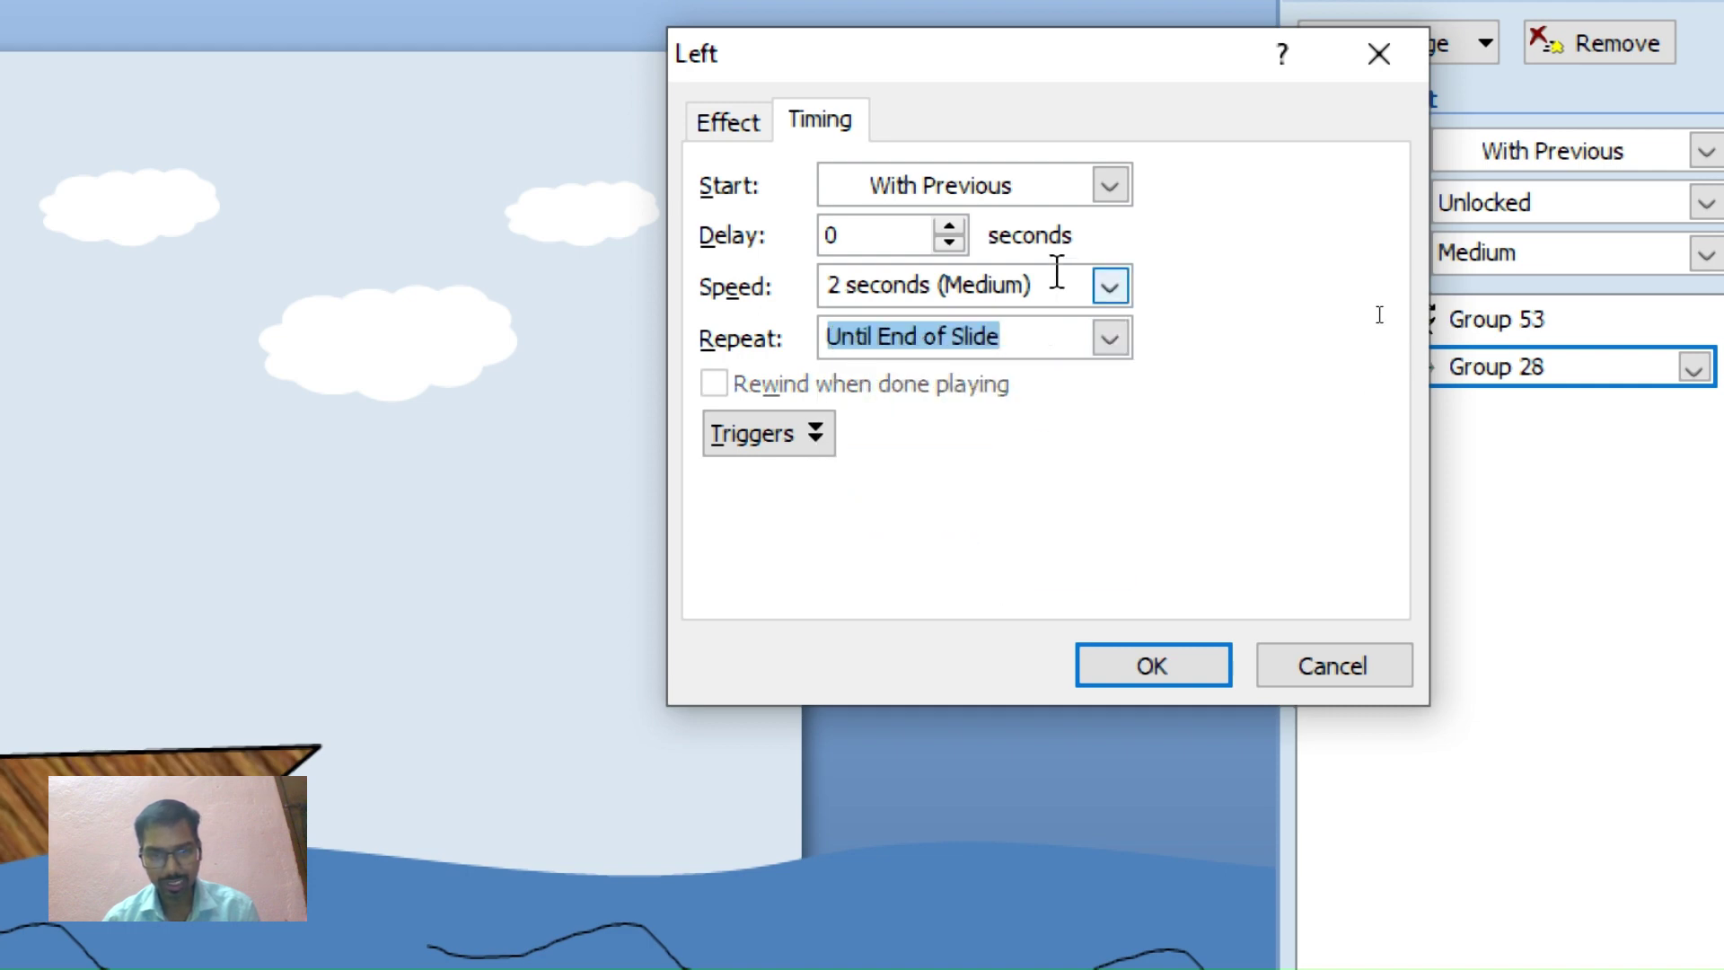
pyautogui.click(1108, 288)
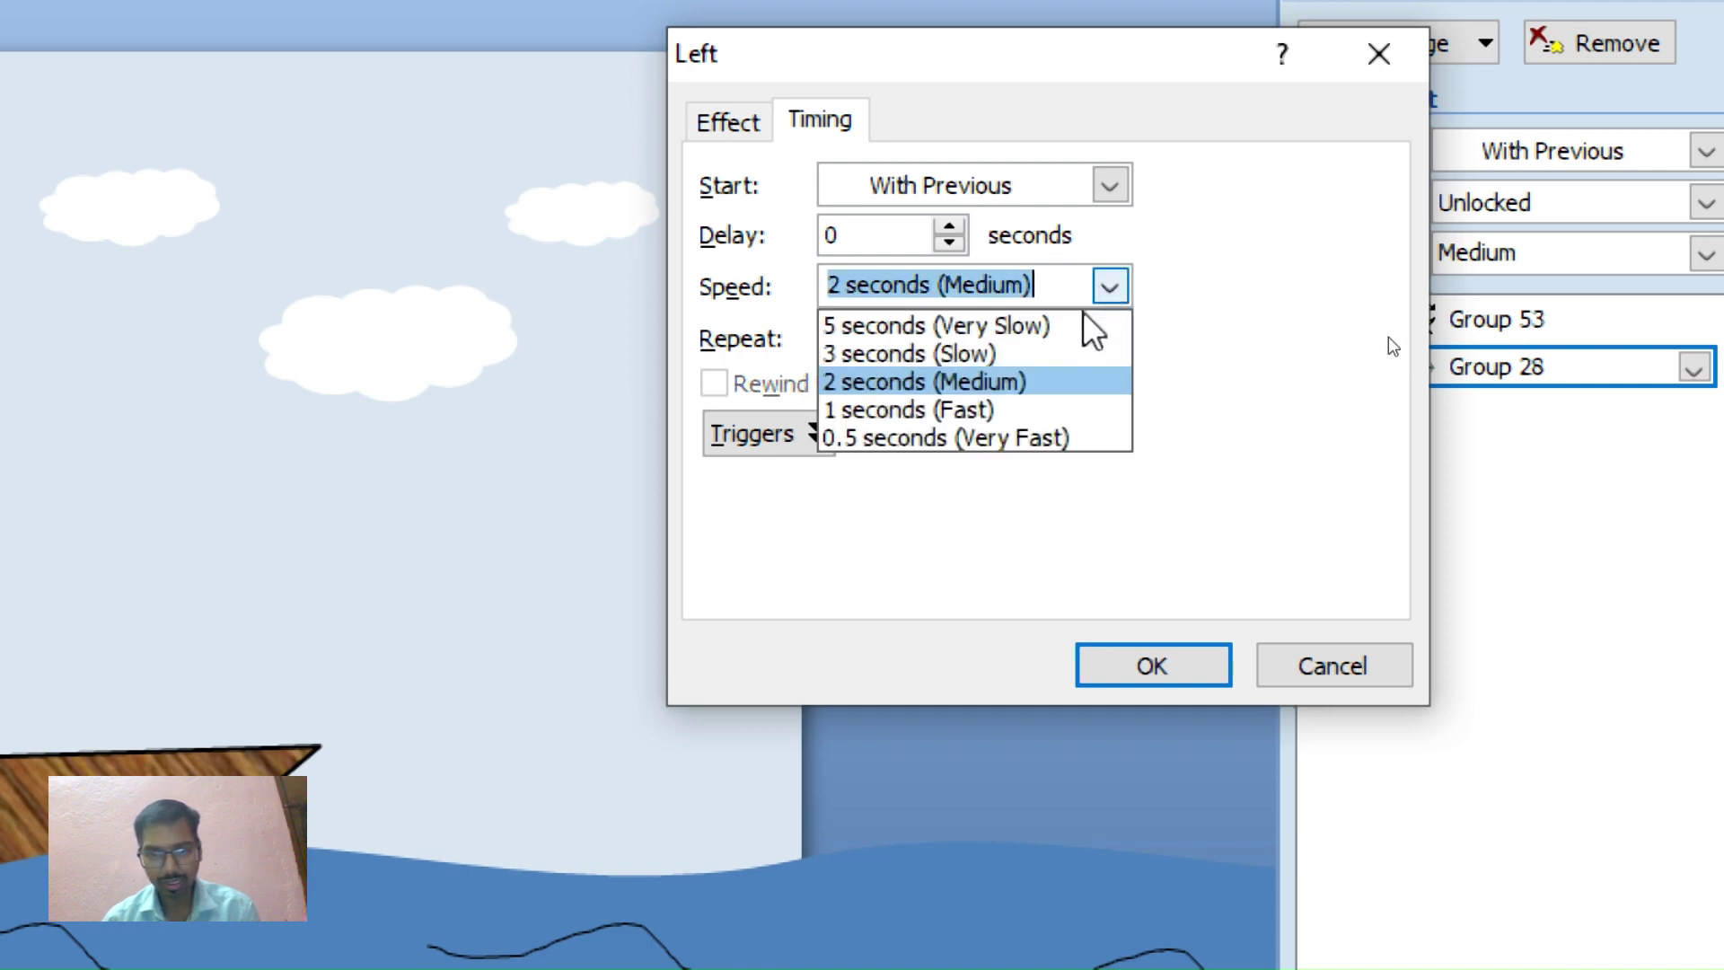
pyautogui.click(1041, 323)
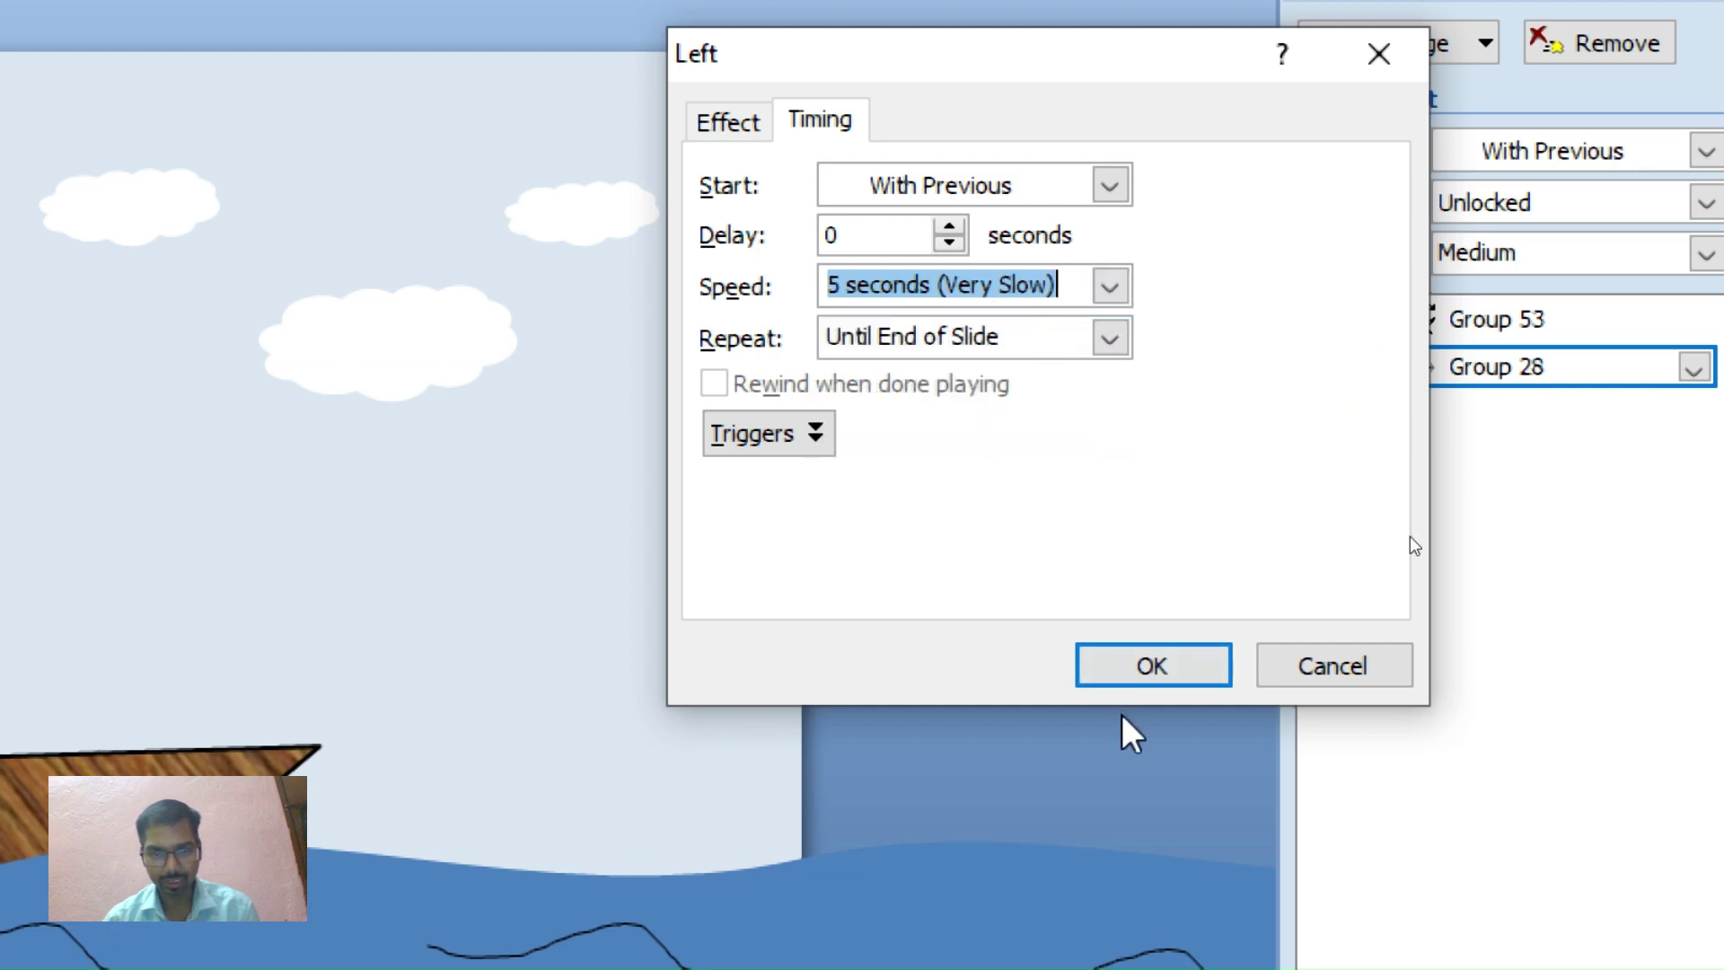
pyautogui.click(1148, 670)
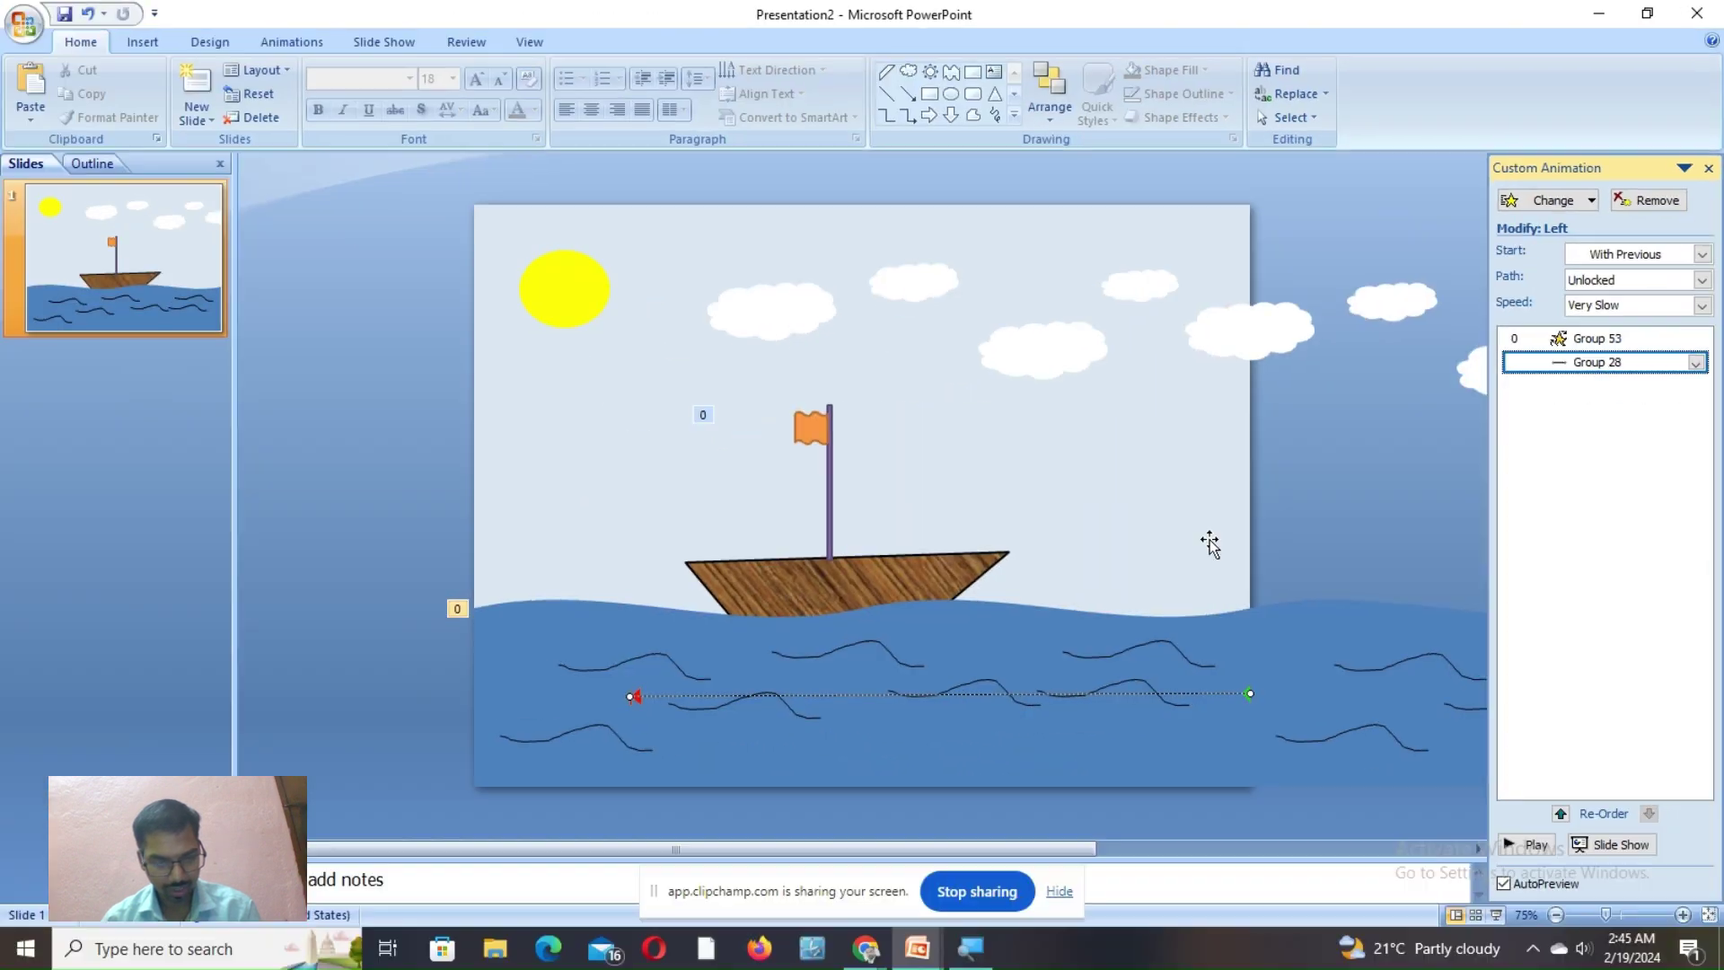
pyautogui.click(1533, 844)
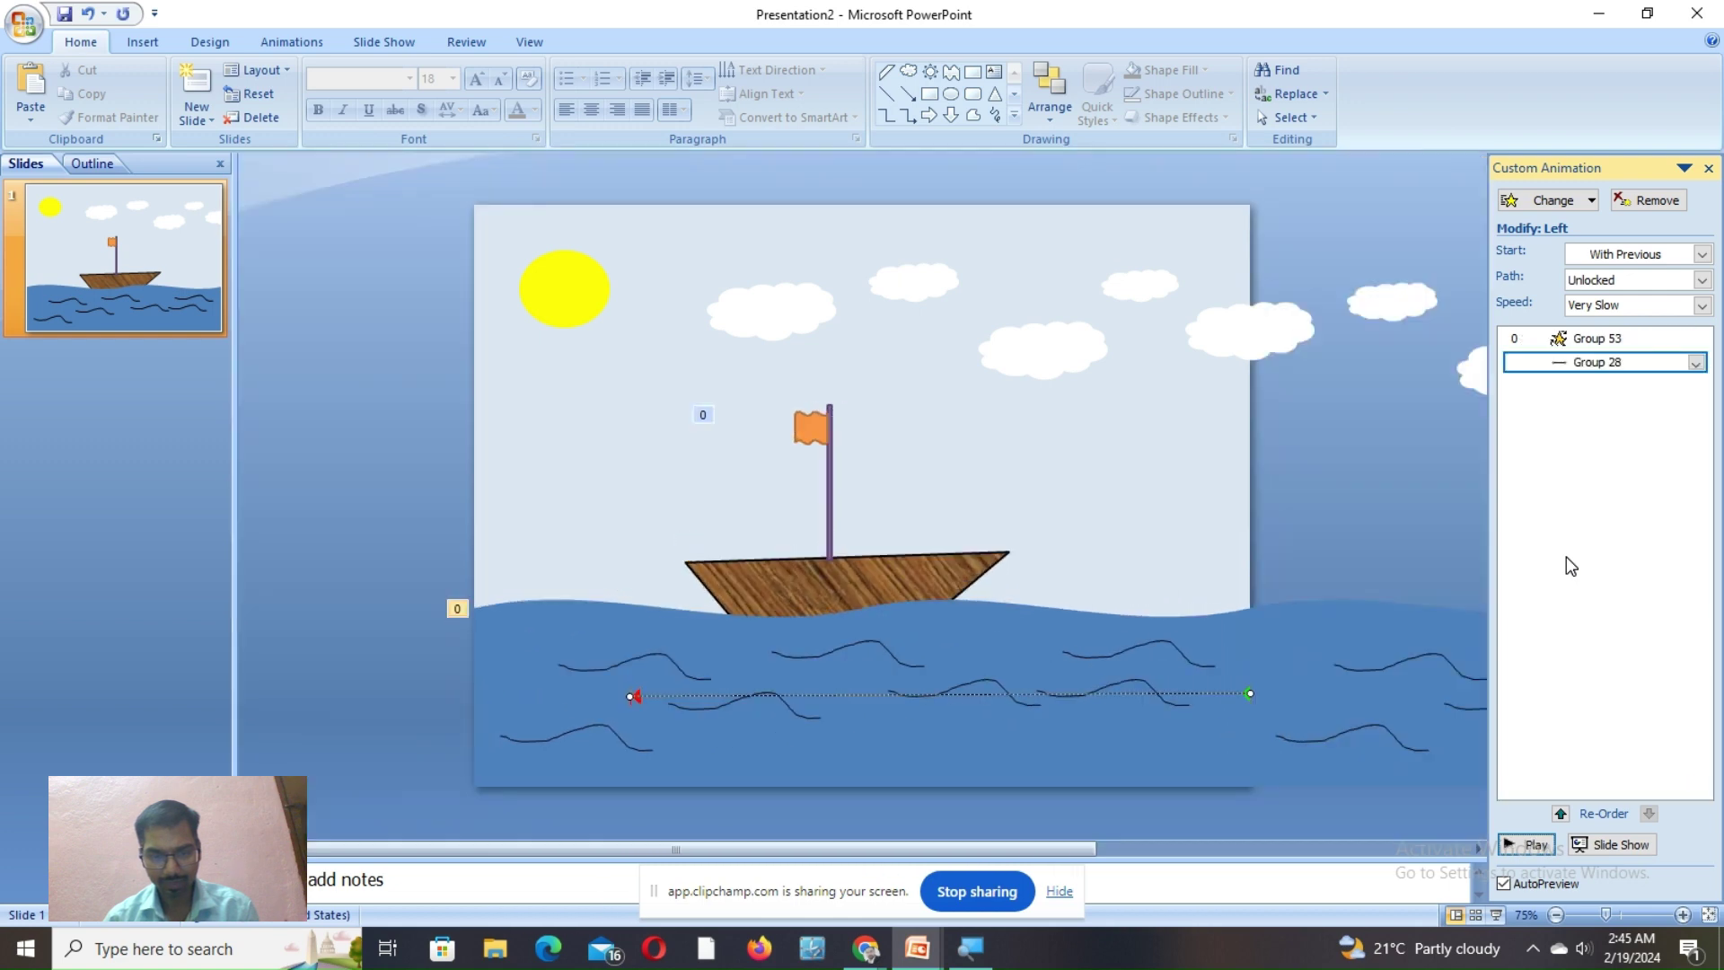
pyautogui.click(821, 316)
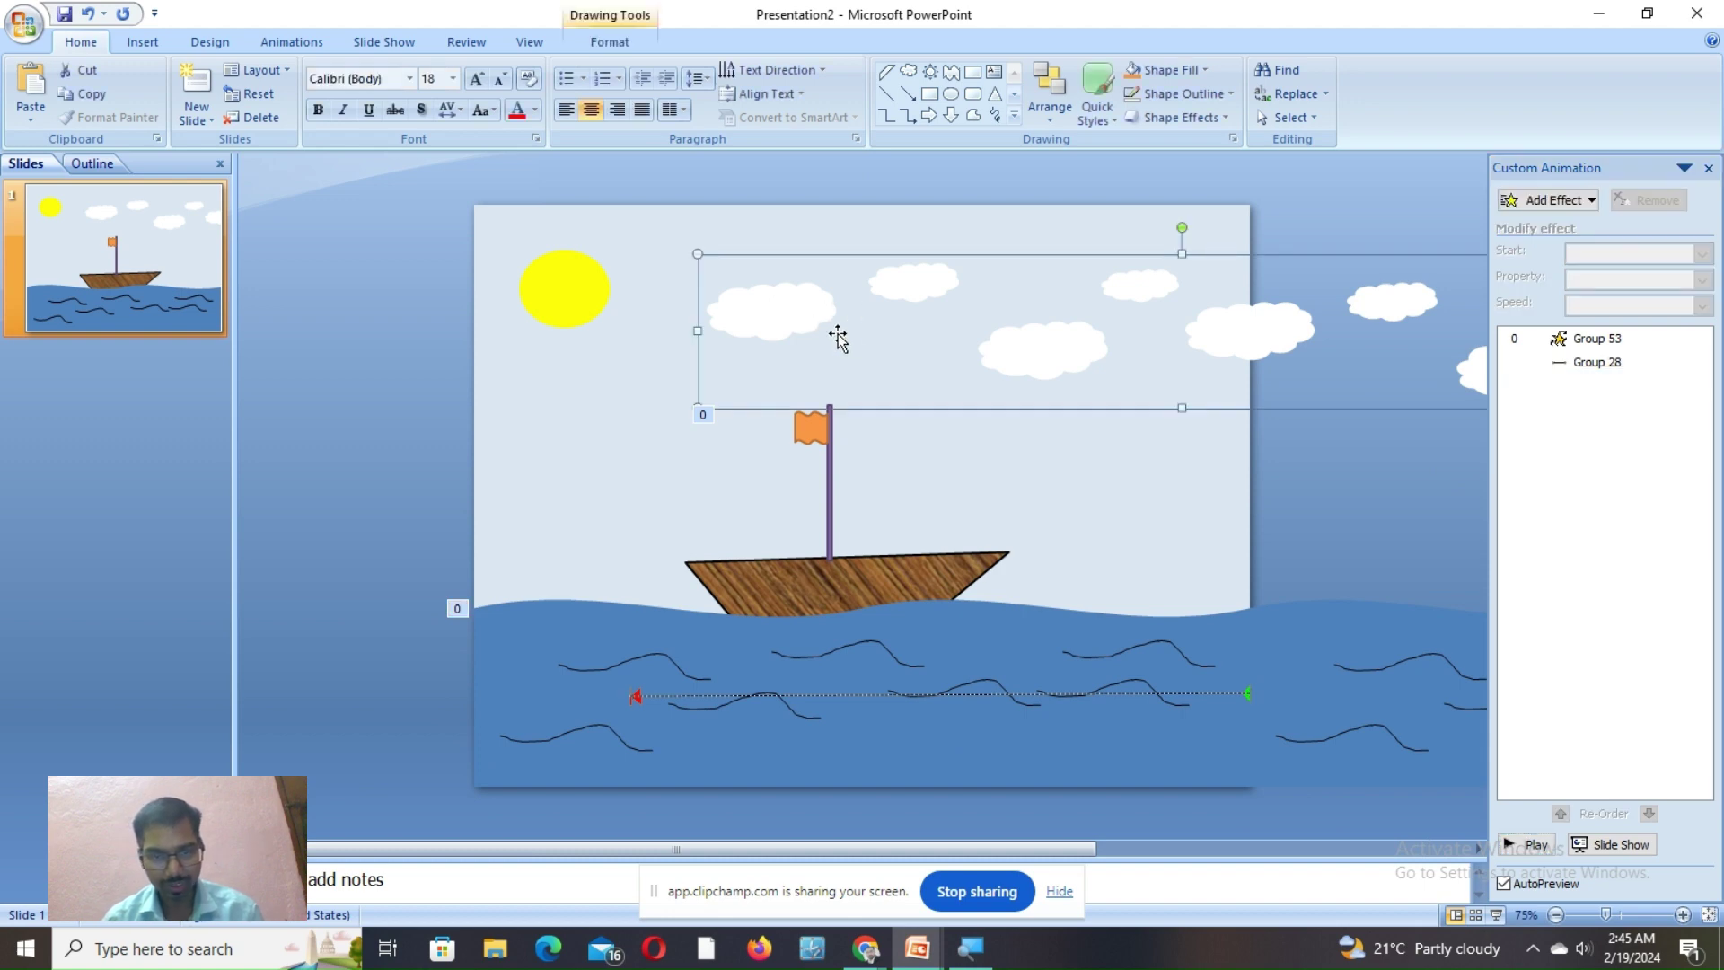
# Give the cloud group a Left motion path and drag its start point past the slide's left edge
pyautogui.click(1524, 201)
pyautogui.click(1524, 201)
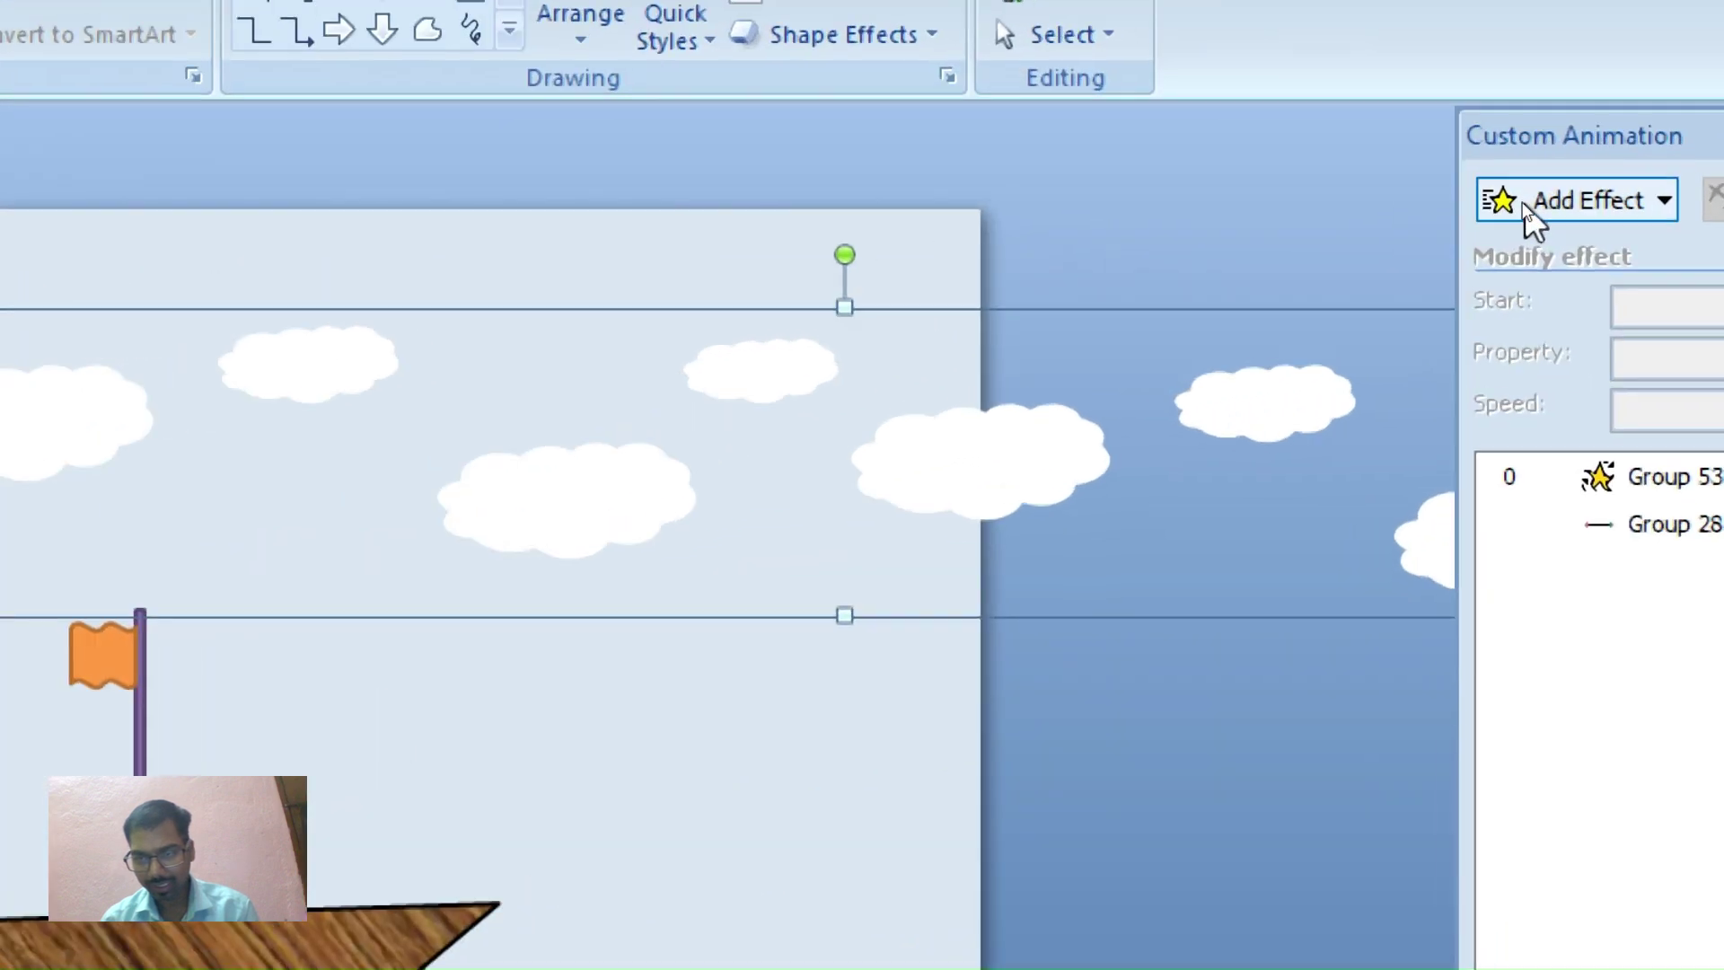
pyautogui.click(1524, 203)
pyautogui.moveTo(1554, 399)
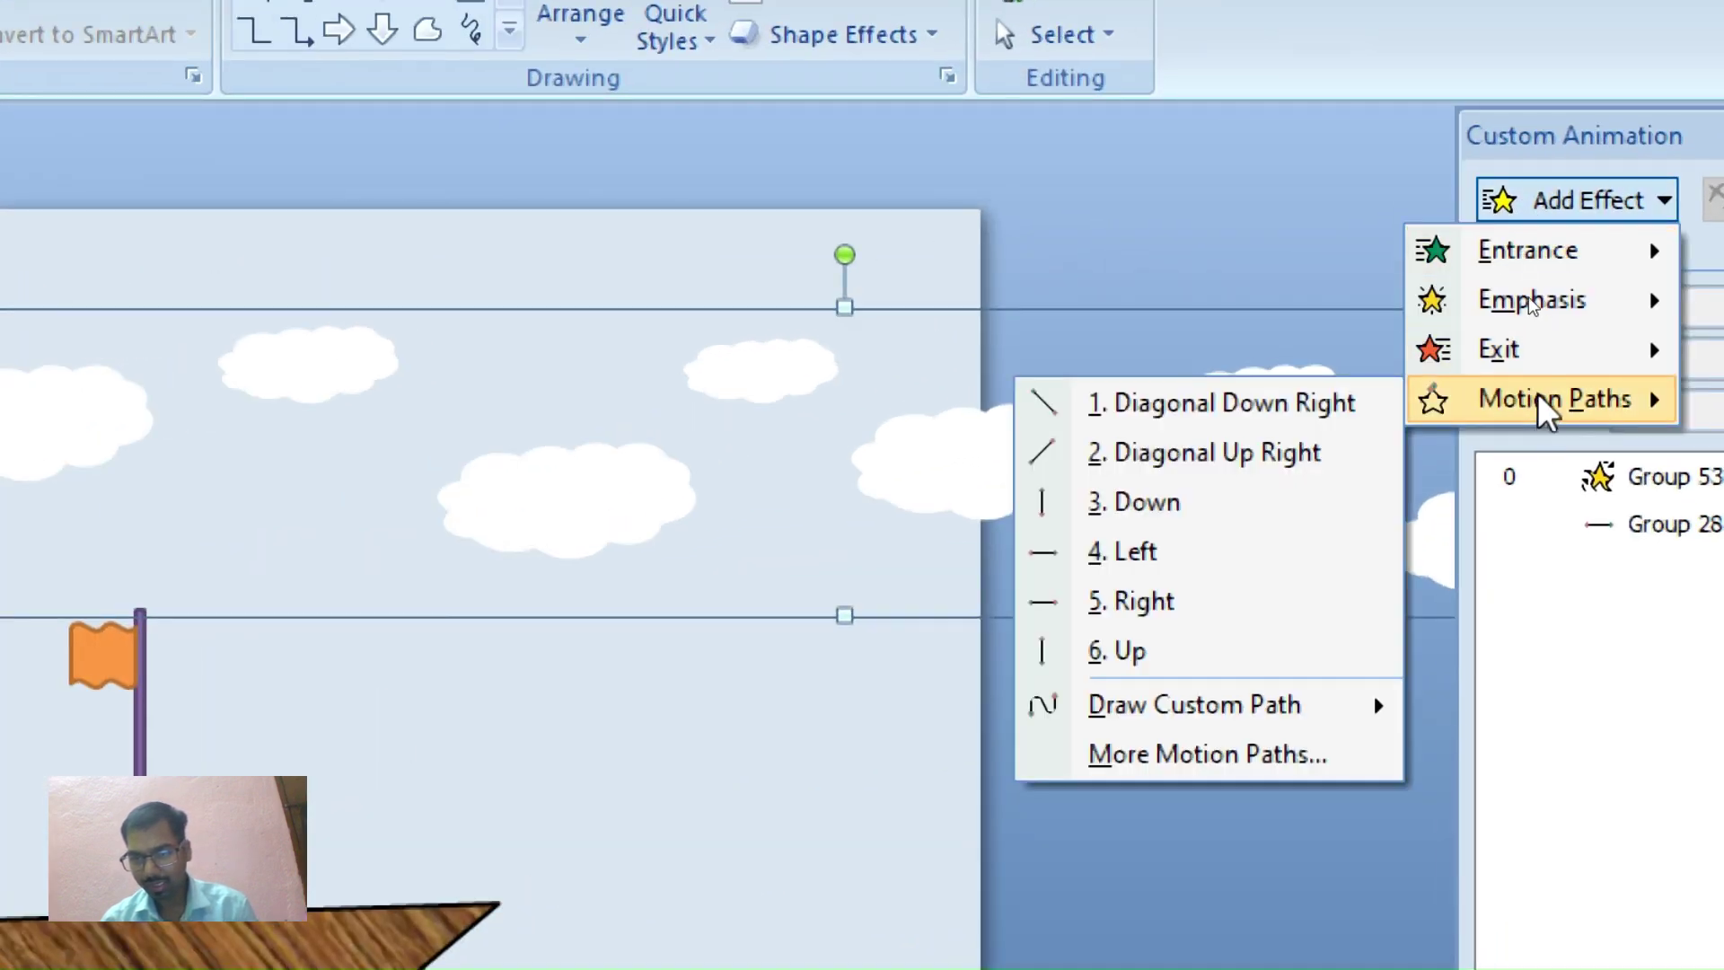
pyautogui.click(1131, 555)
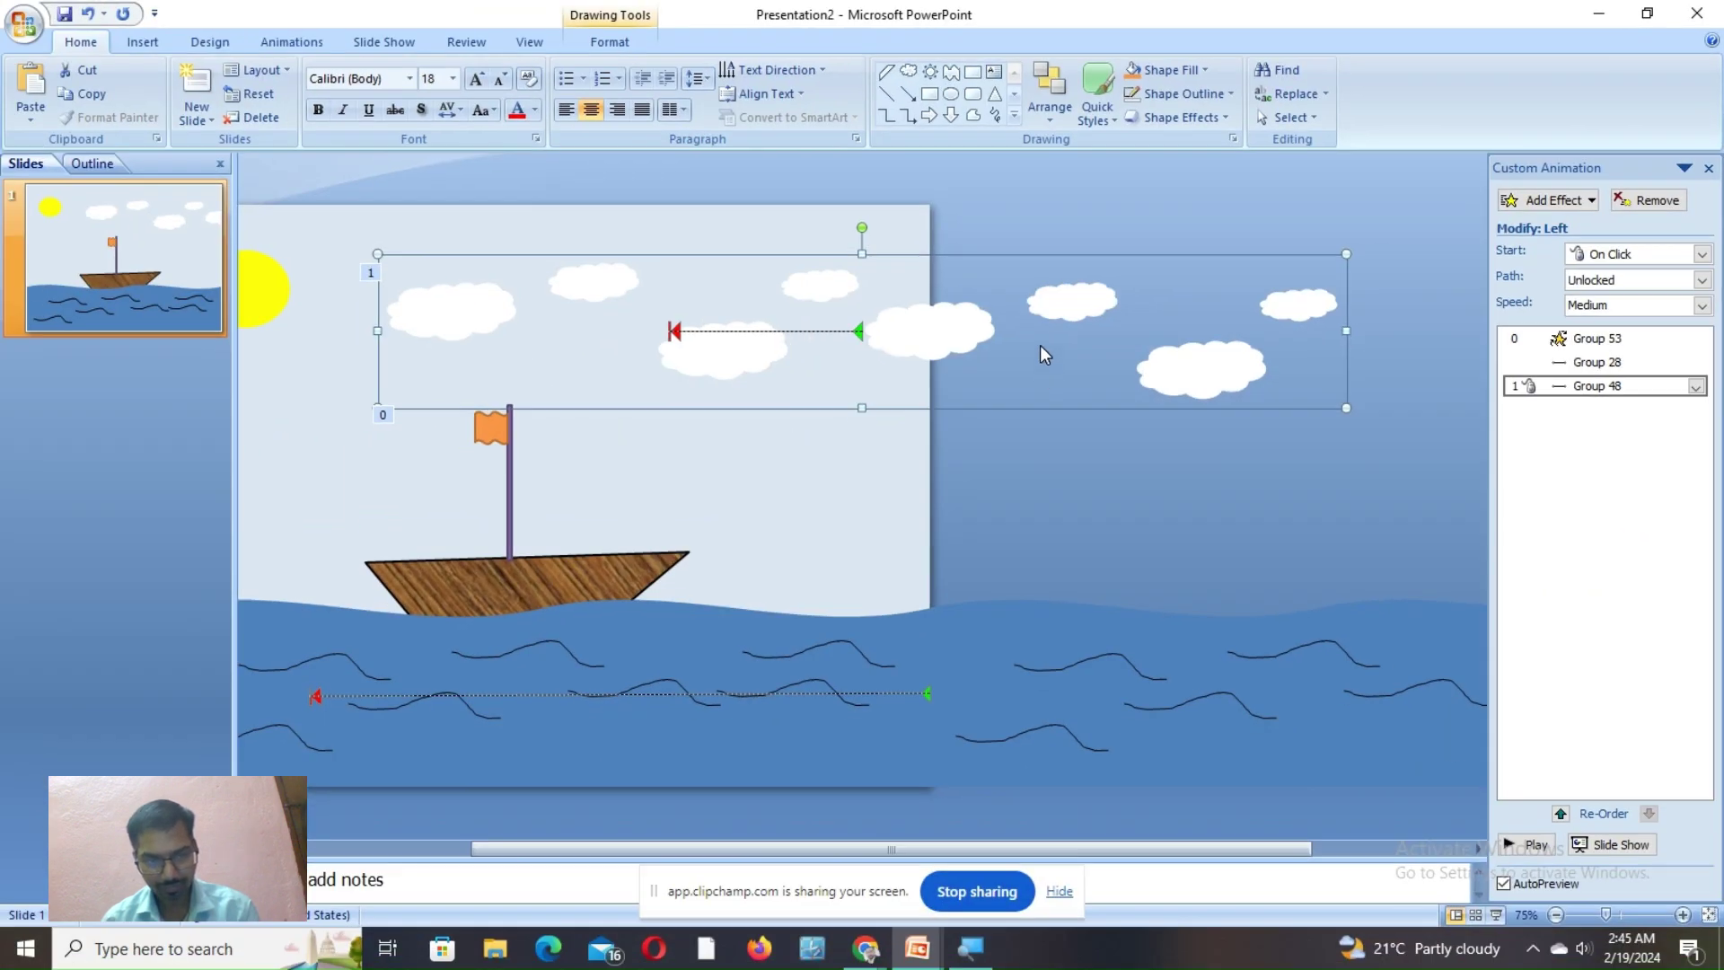
pyautogui.click(673, 331)
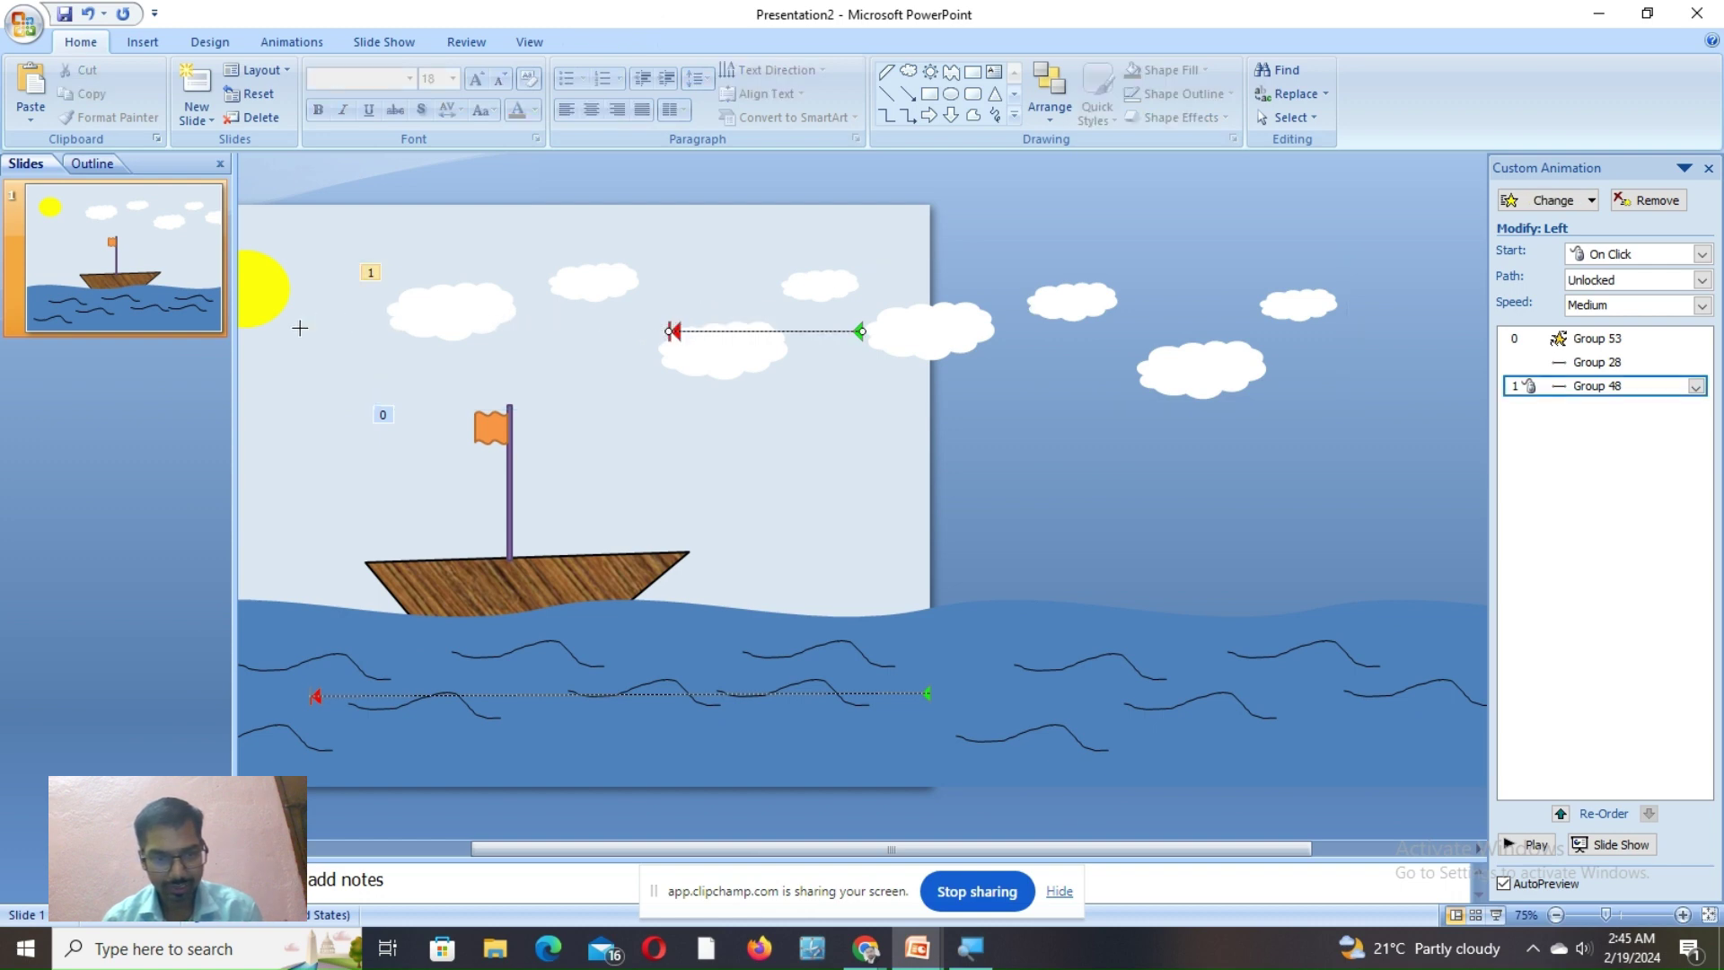
pyautogui.moveTo(265, 332); pyautogui.dragTo(233, 329)
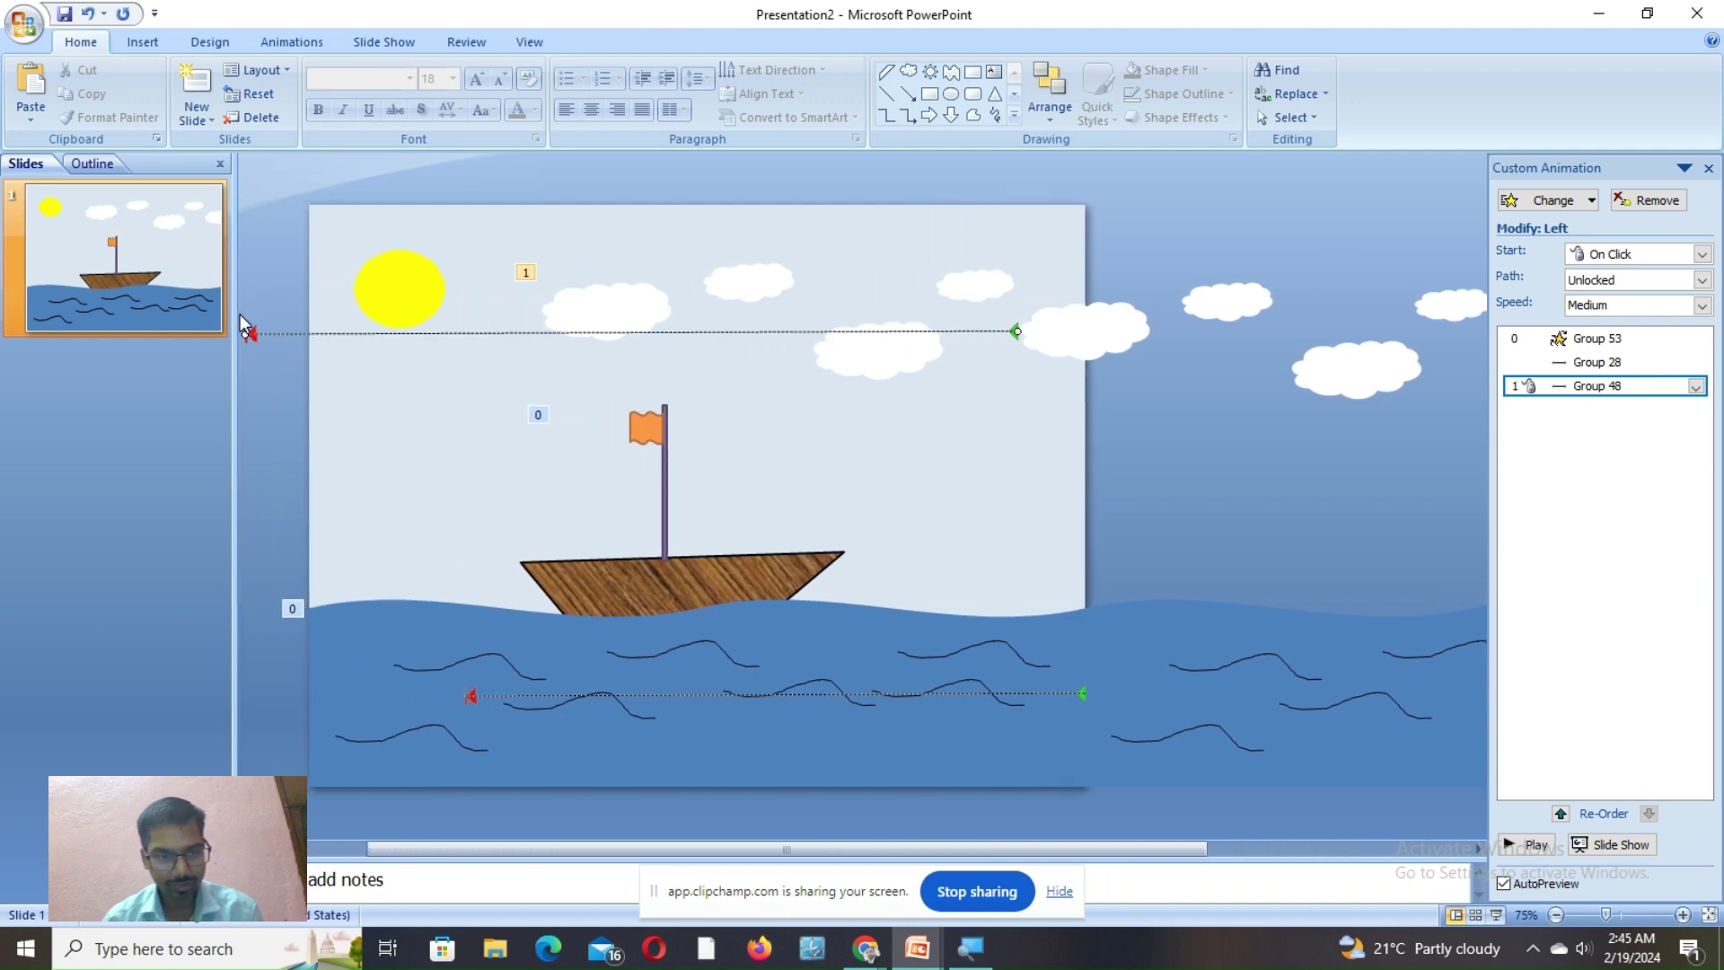
# Make the cloud animation start With Previous and repeat Until End of Slide
pyautogui.click(1695, 386)
pyautogui.click(1641, 437)
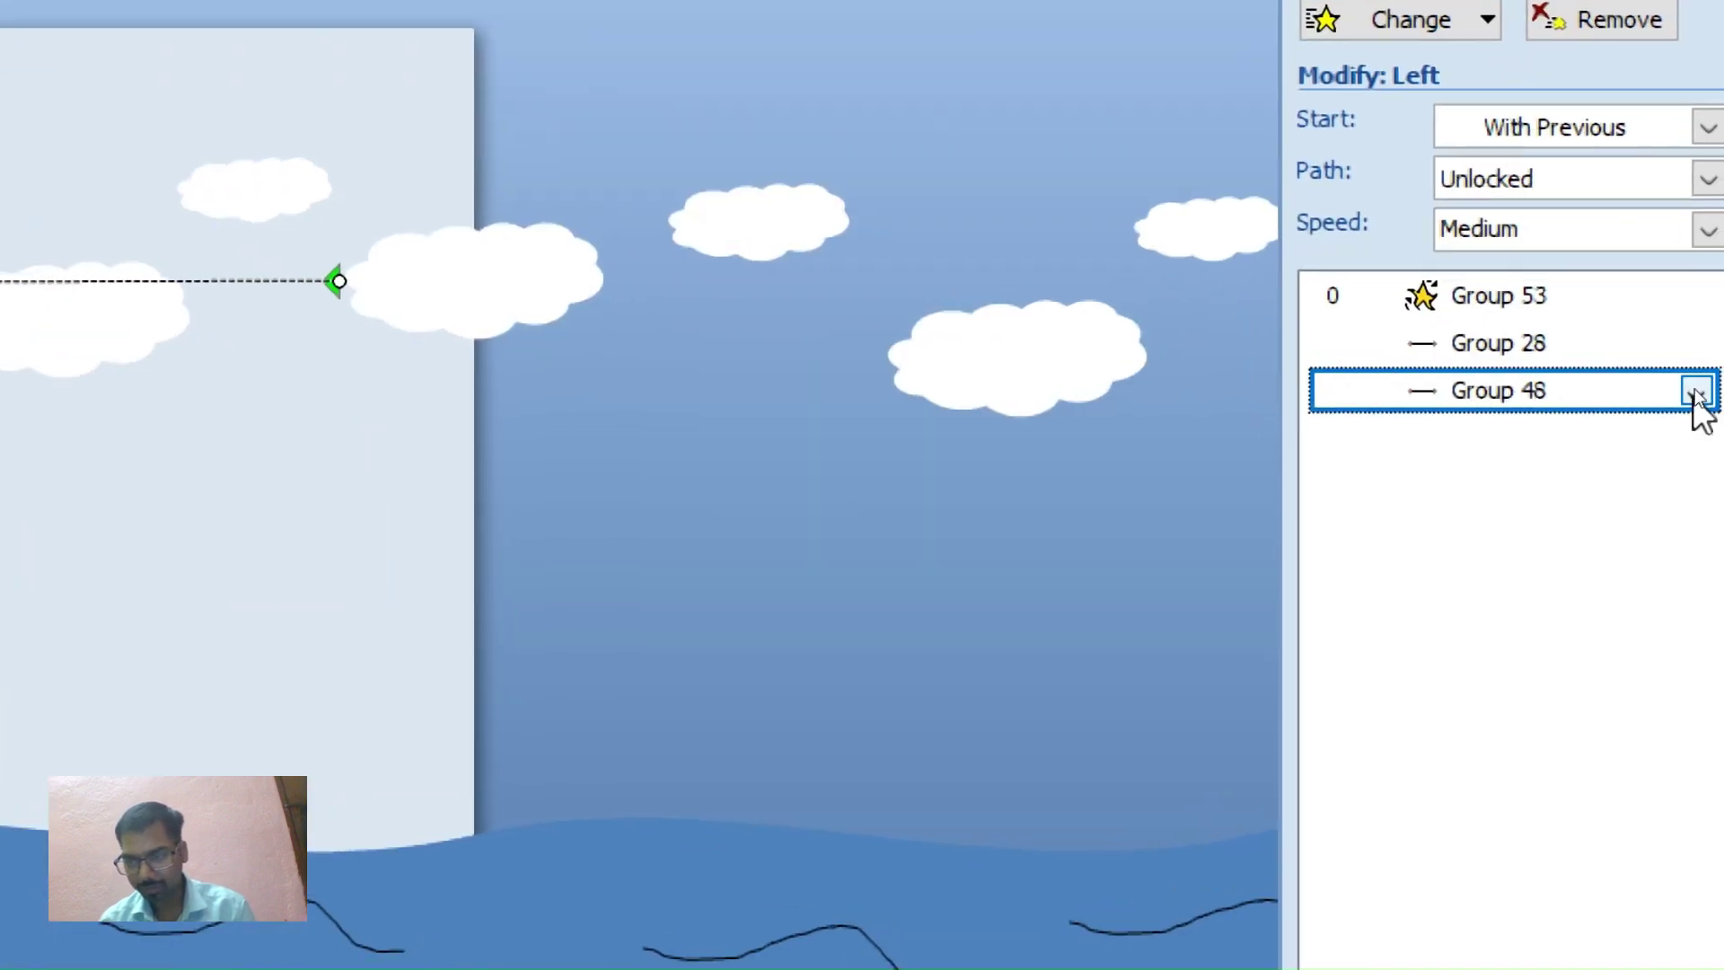
pyautogui.click(1695, 387)
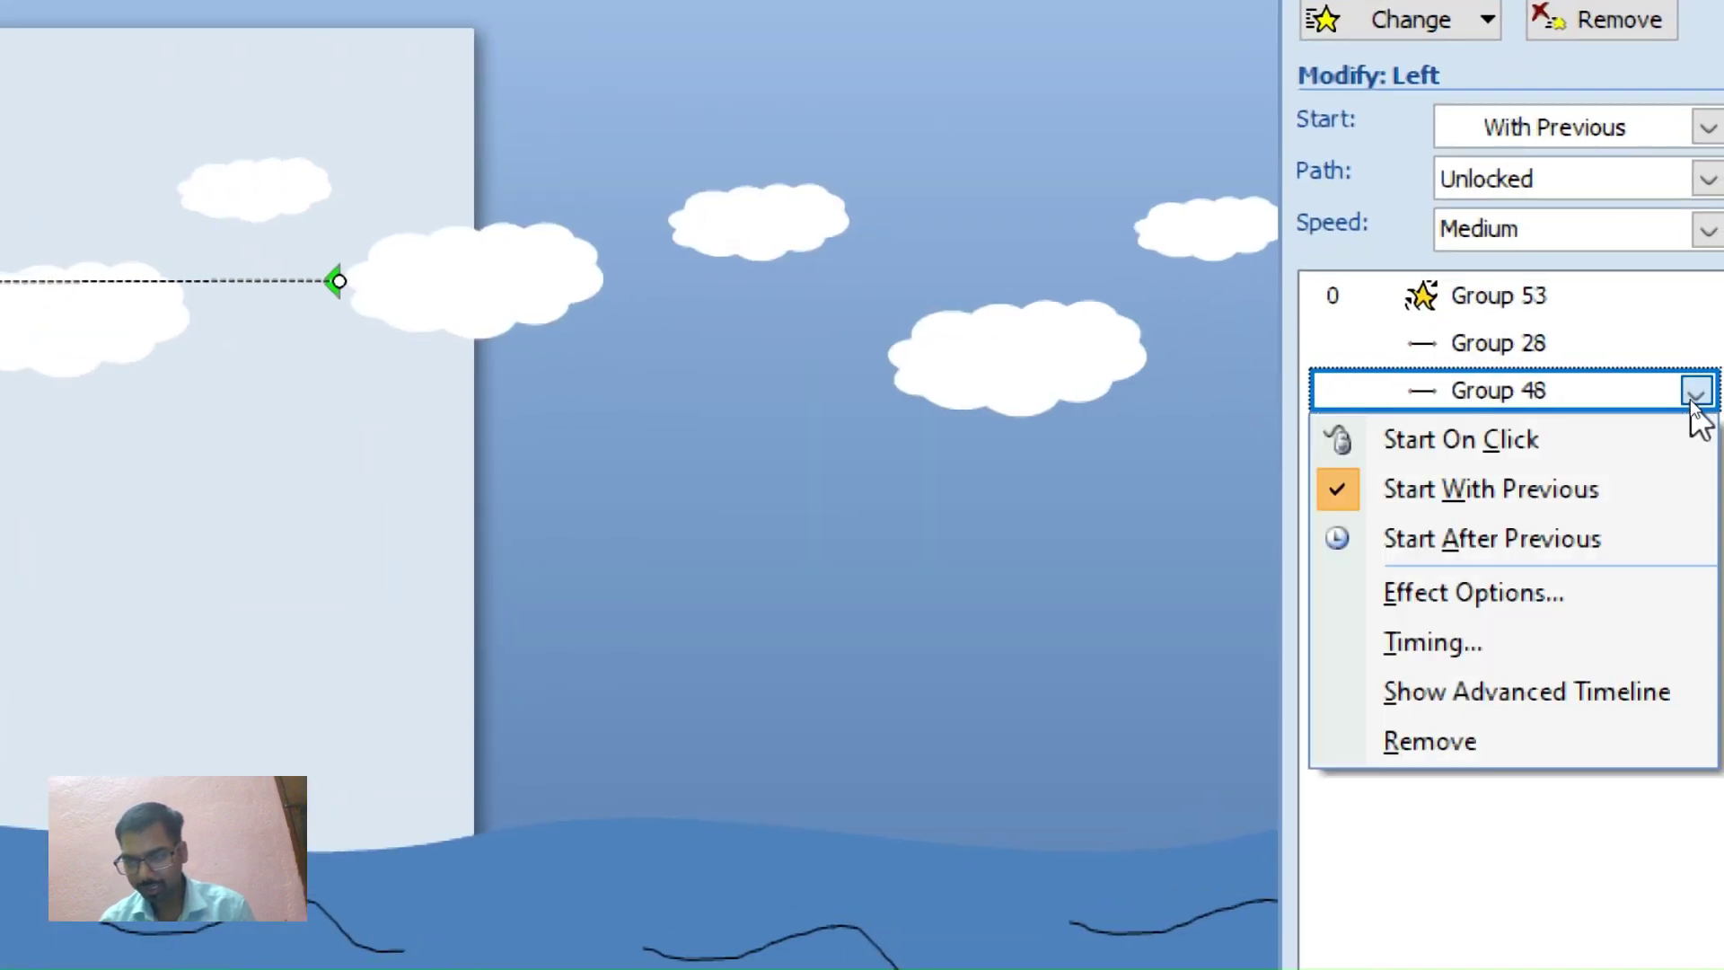
pyautogui.click(1572, 594)
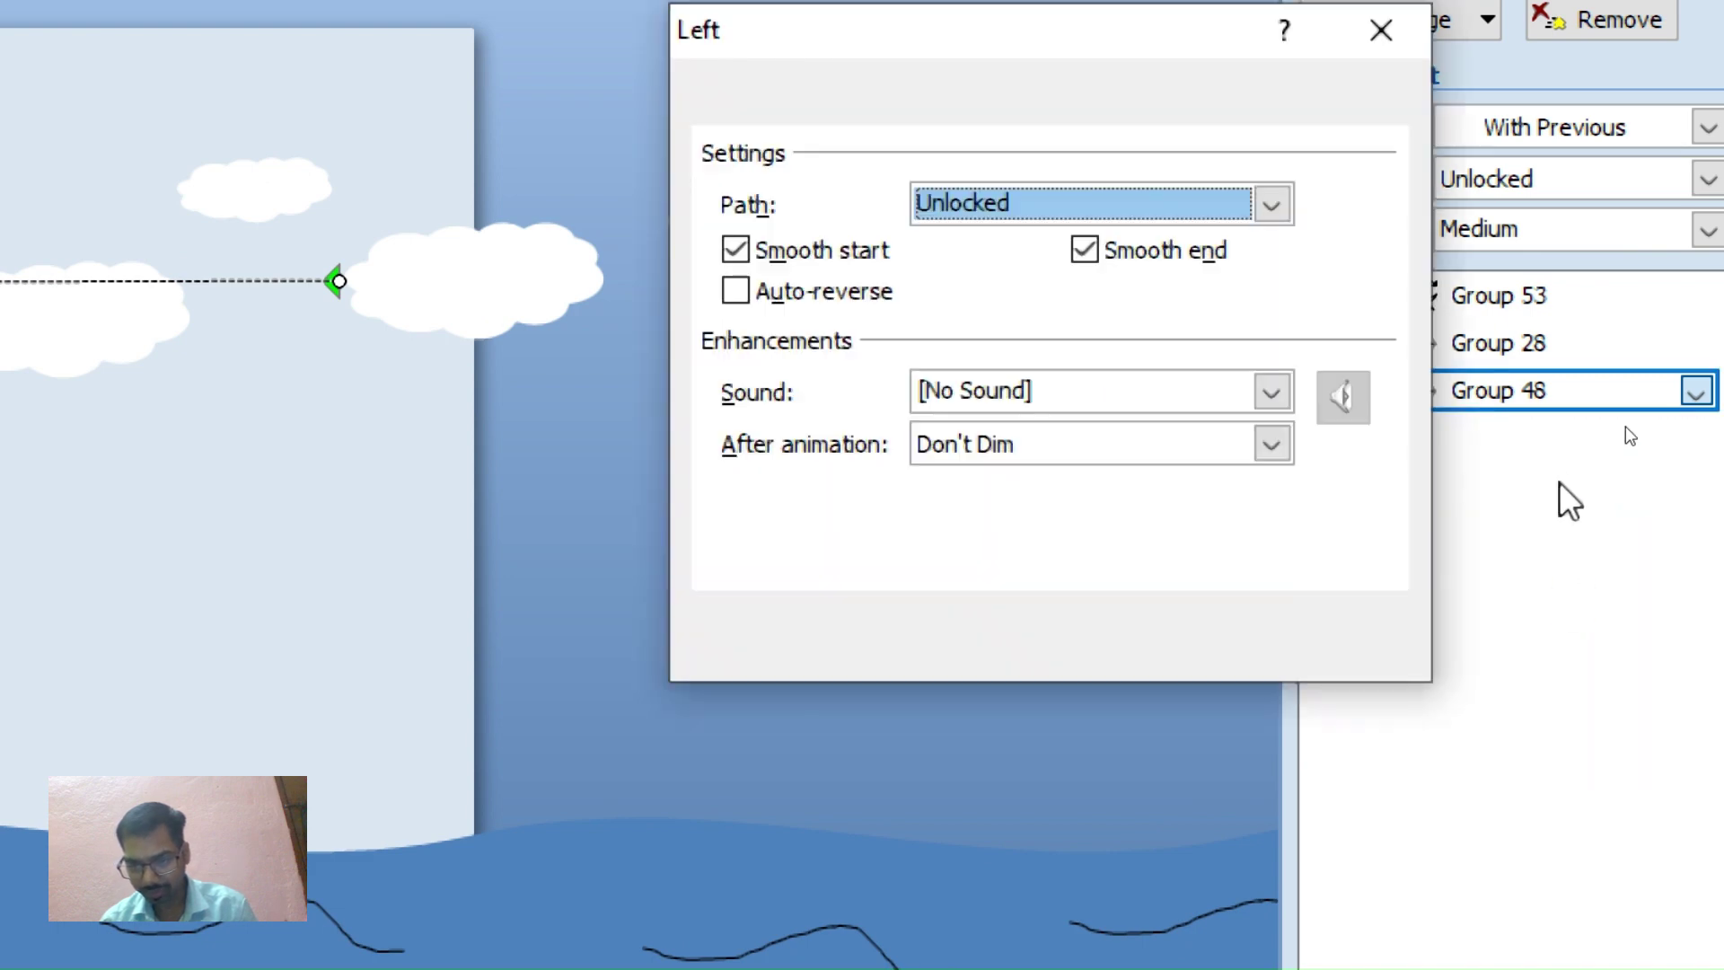
pyautogui.click(822, 95)
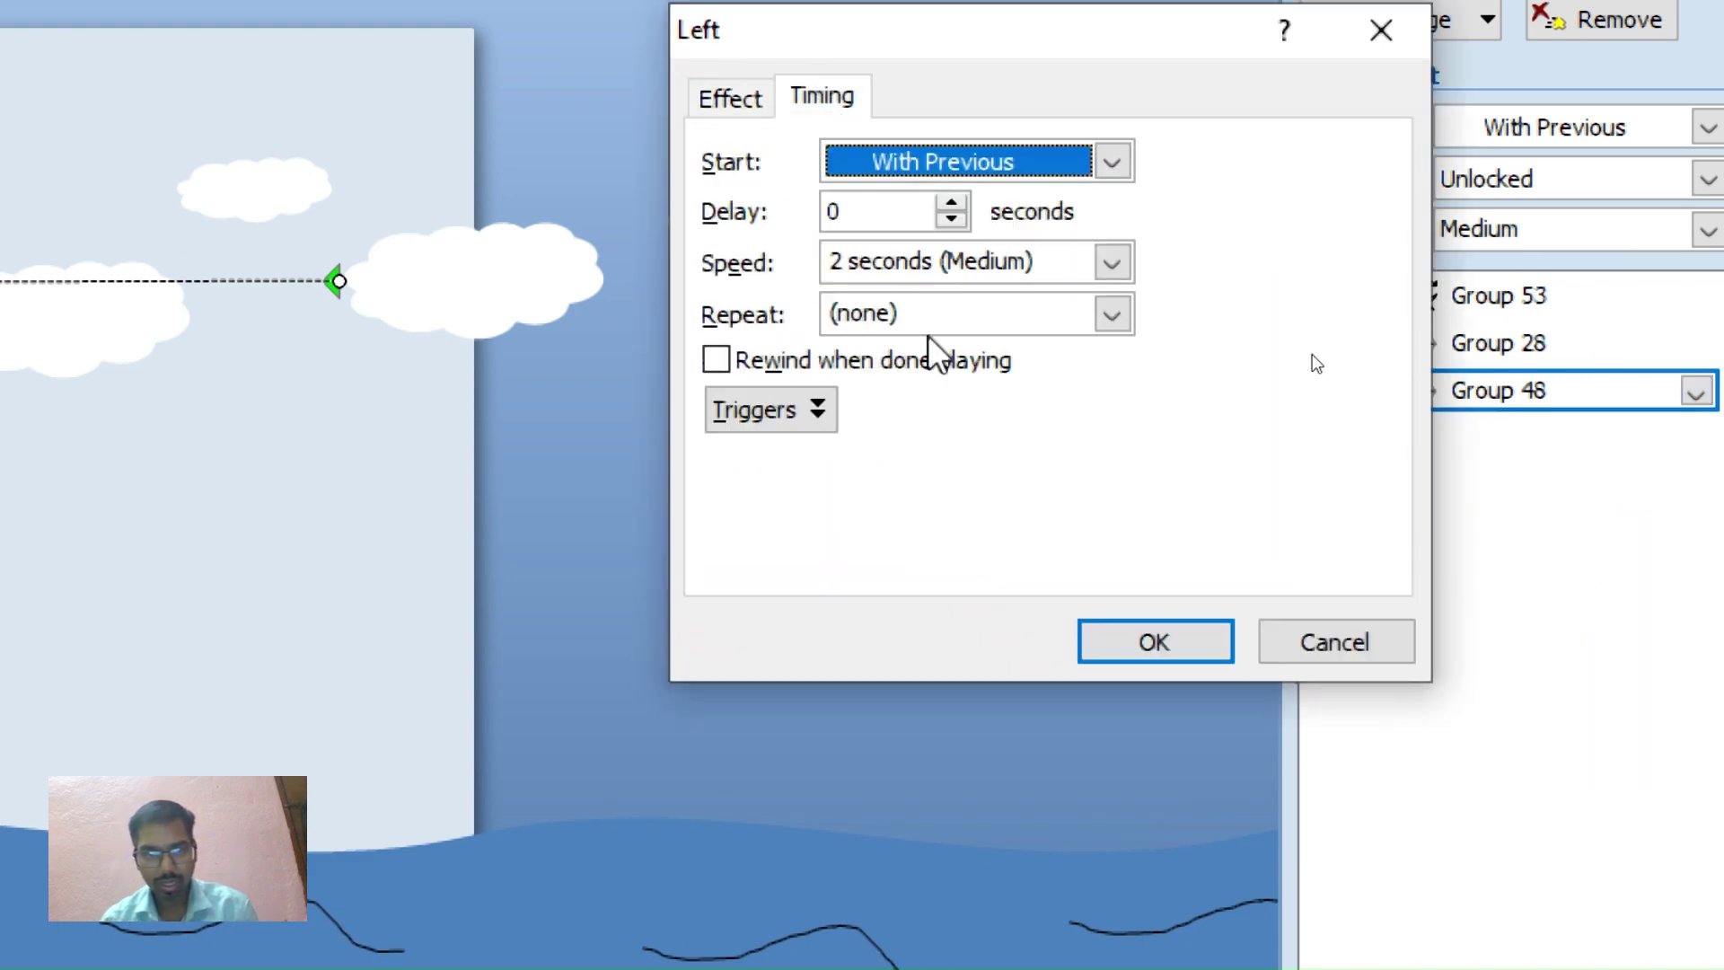
pyautogui.click(1112, 313)
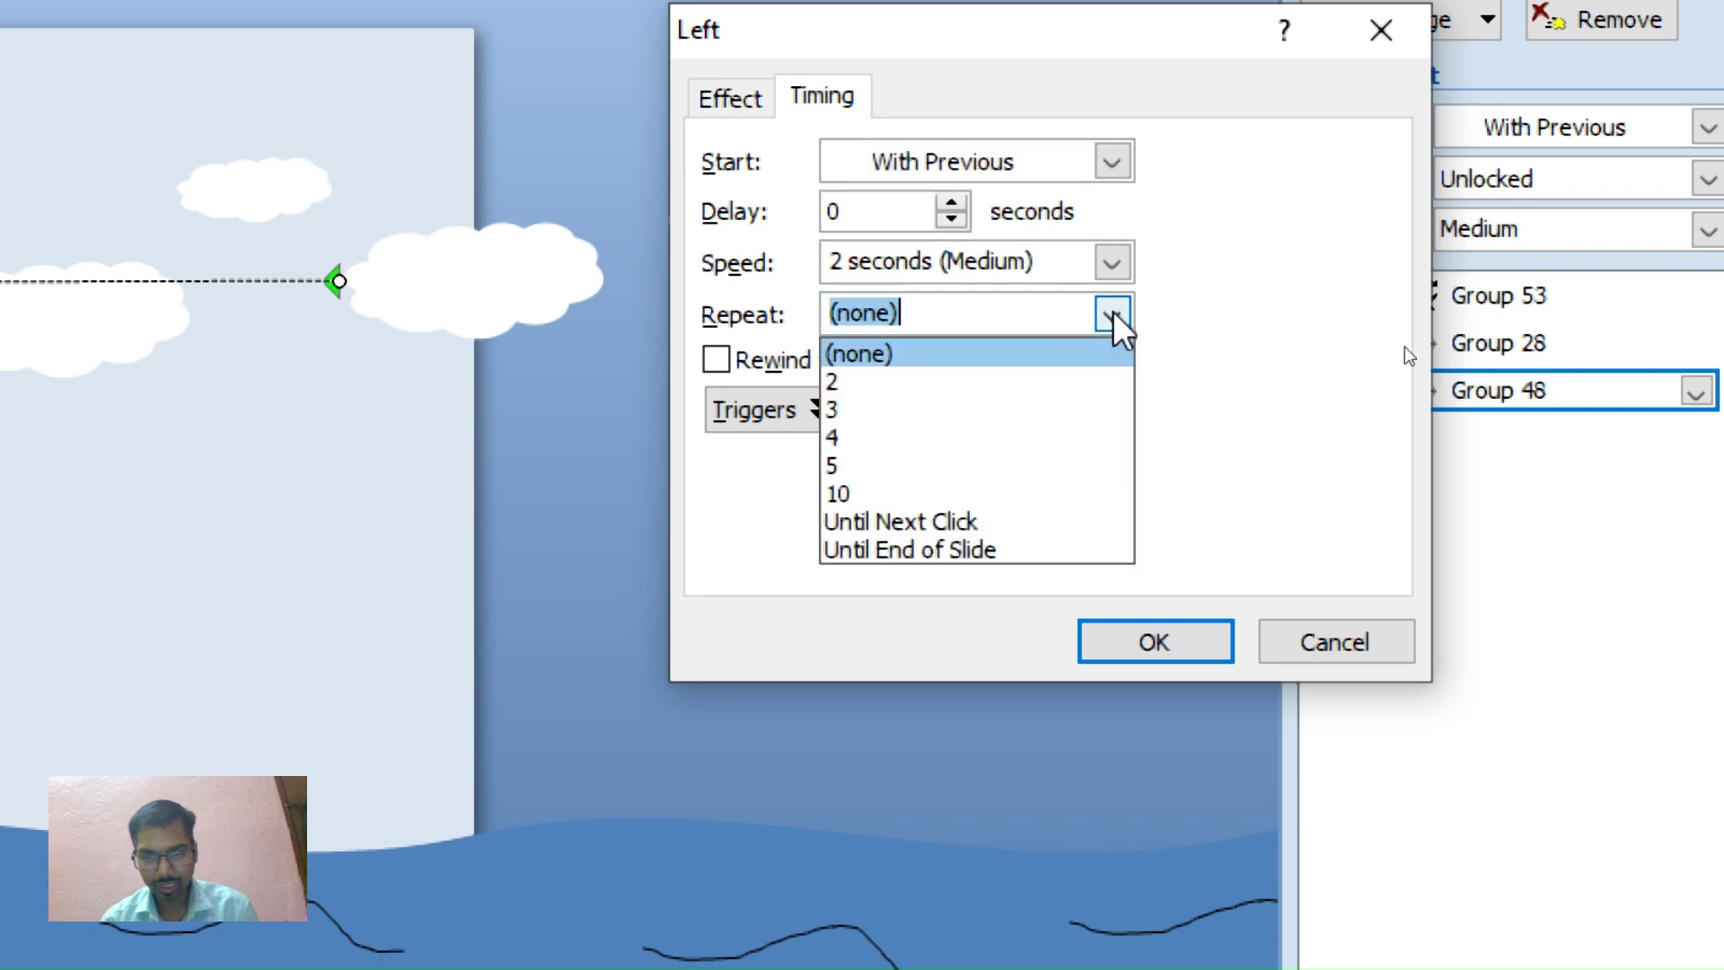
pyautogui.click(994, 546)
# Set the cloud motion's duration to 10 seconds and start the slide show
pyautogui.click(1033, 262)
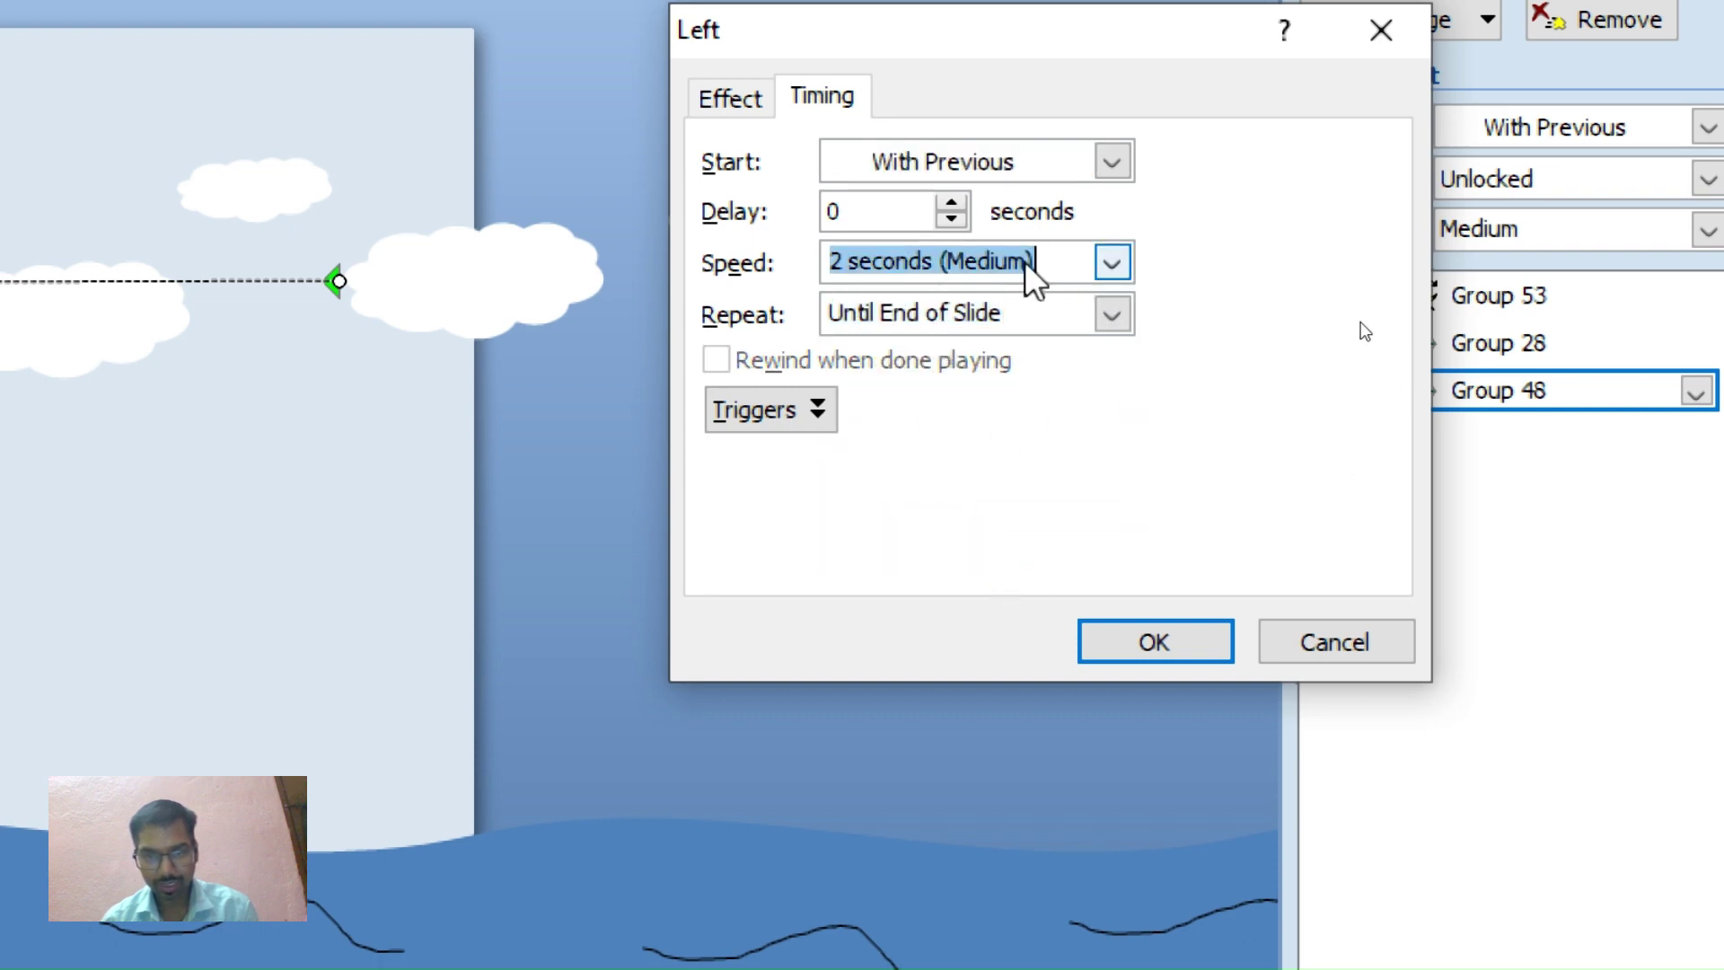
pyautogui.write('10')
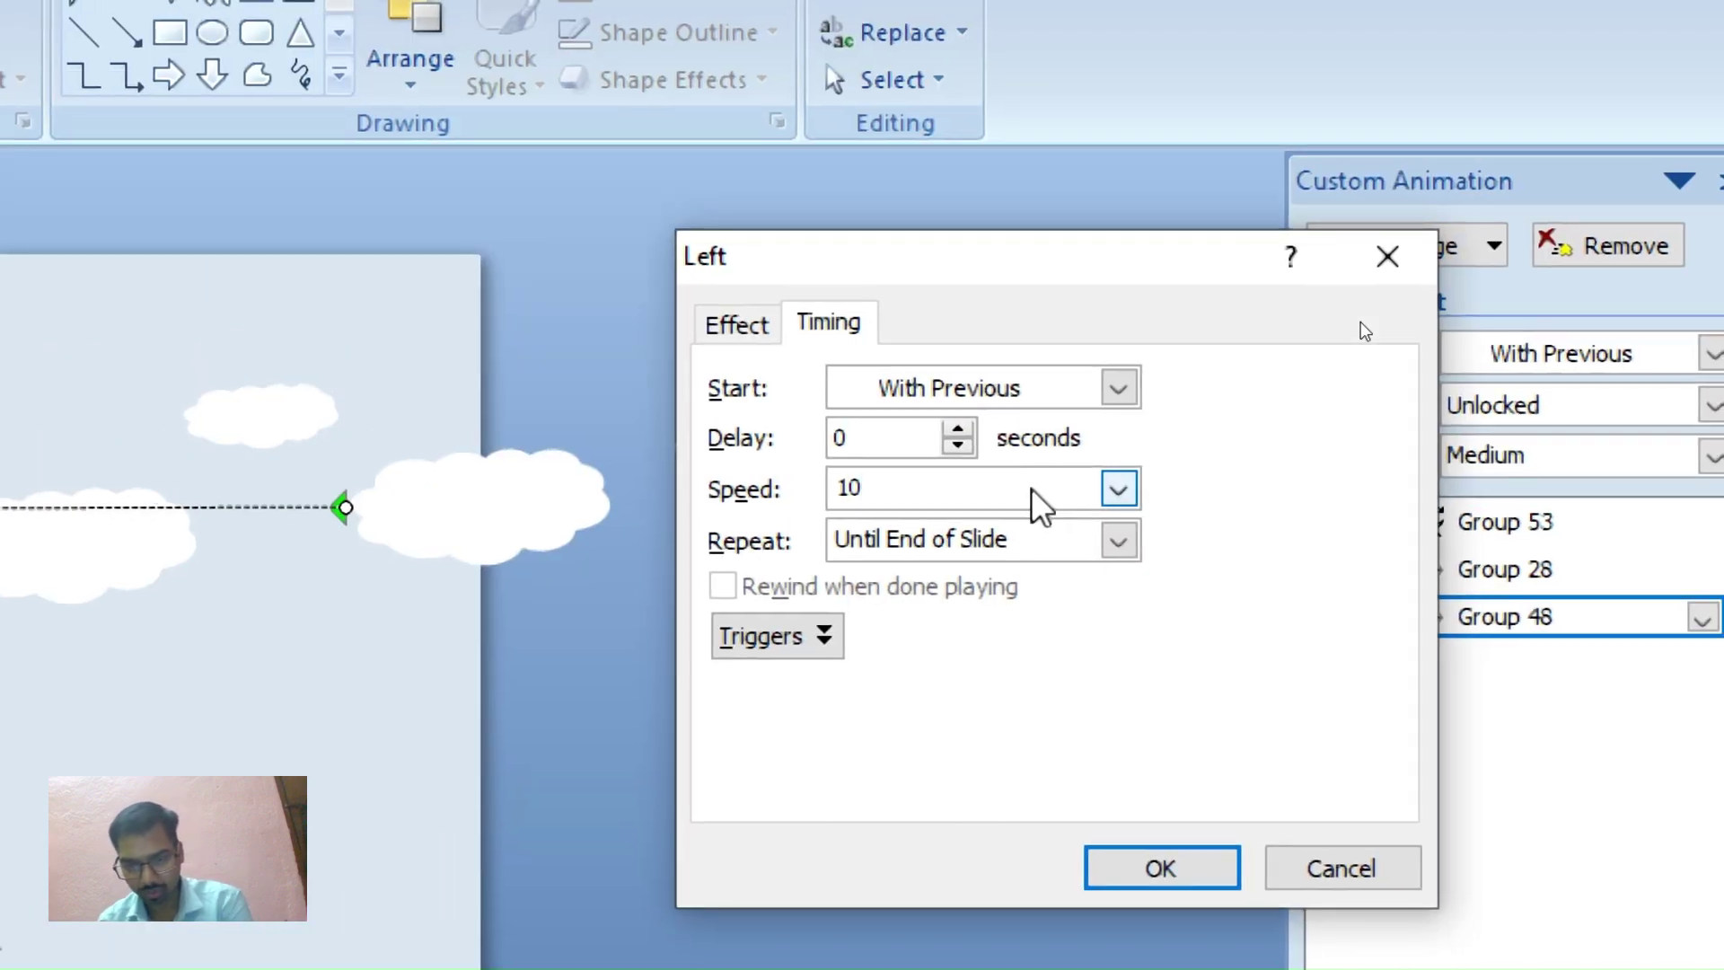
pyautogui.press('Return')
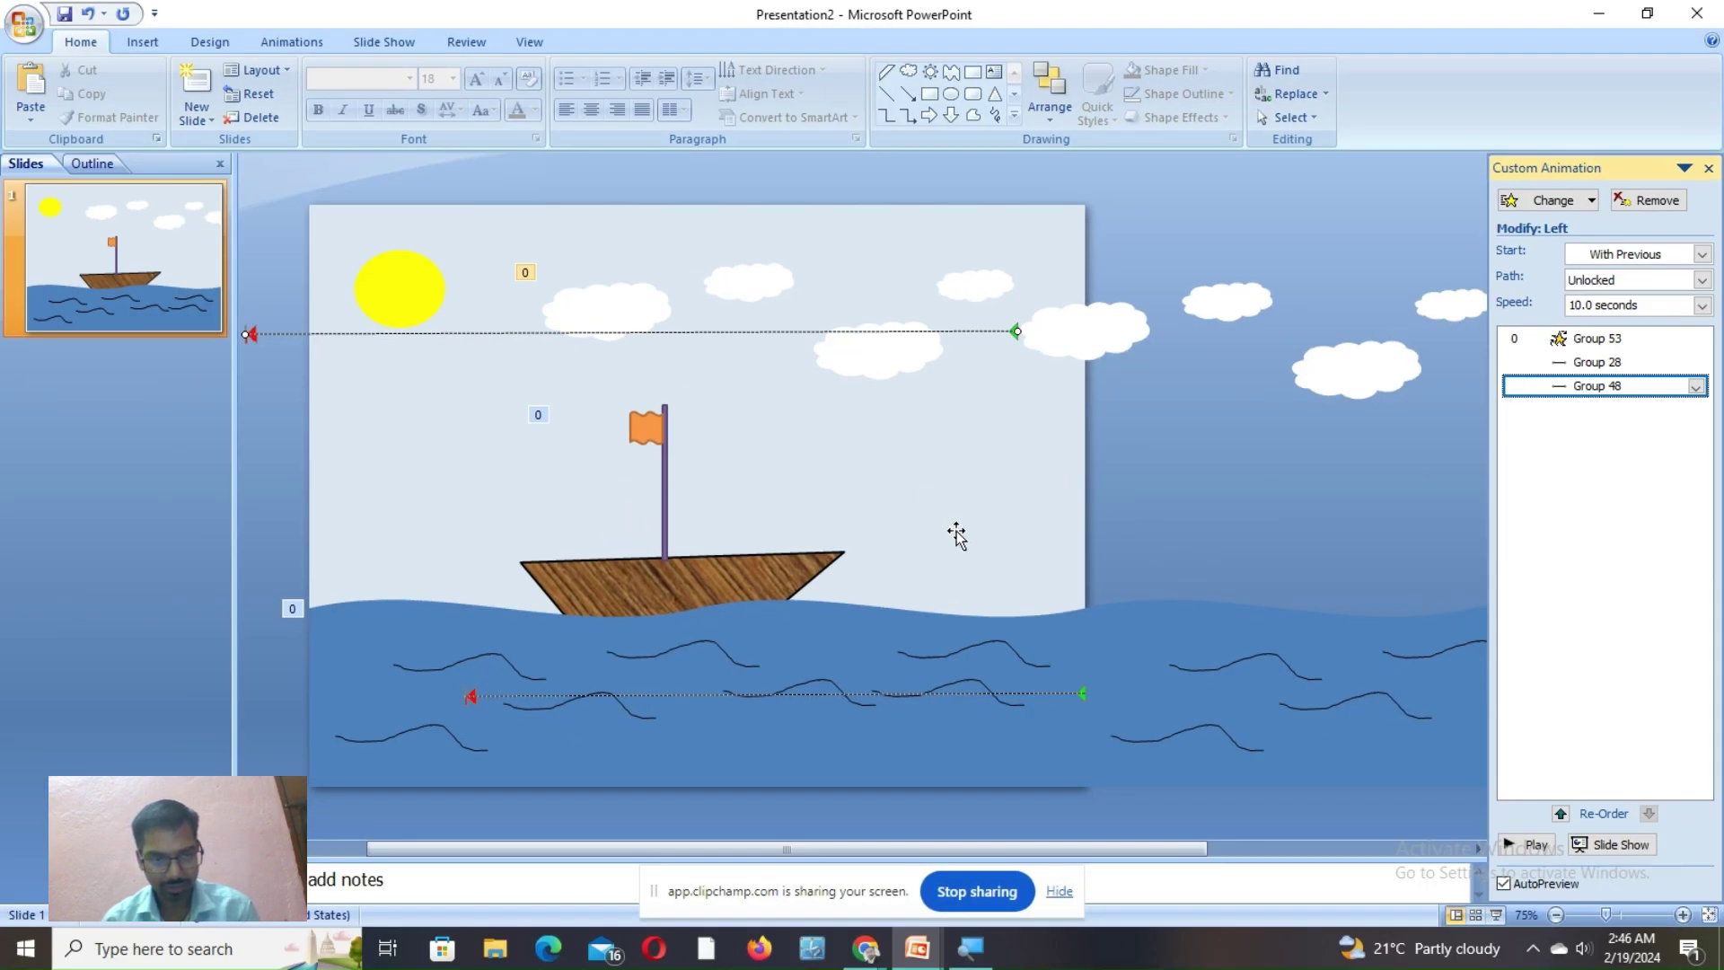
pyautogui.press('F5')
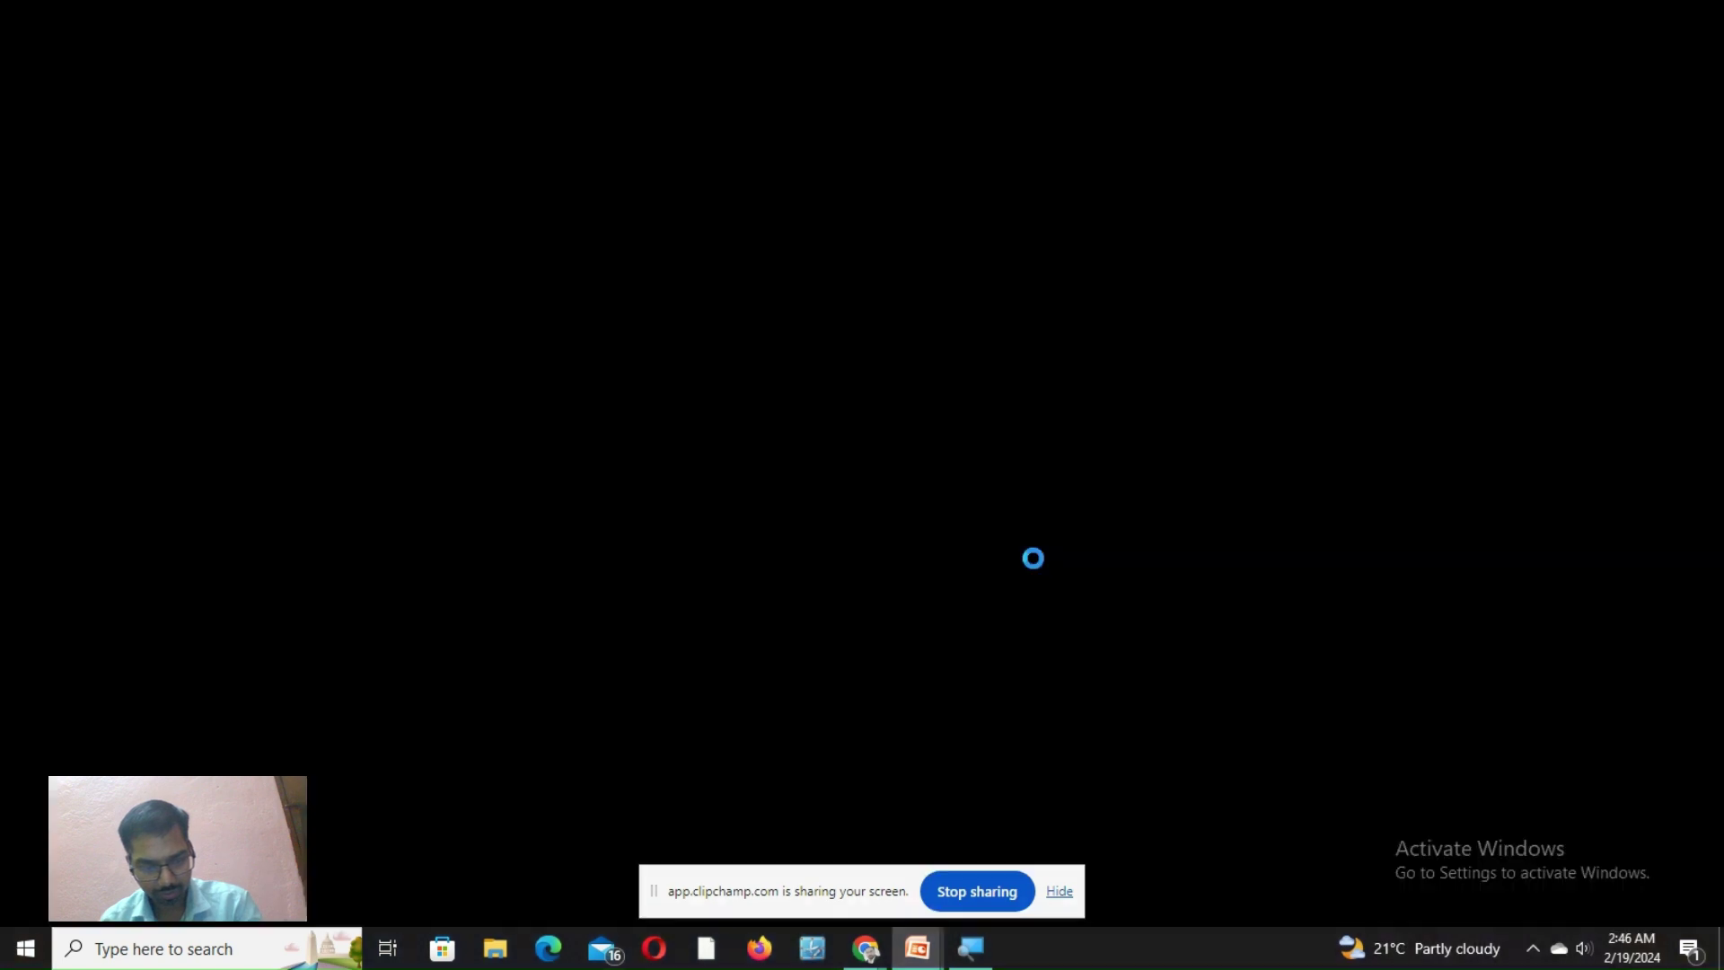